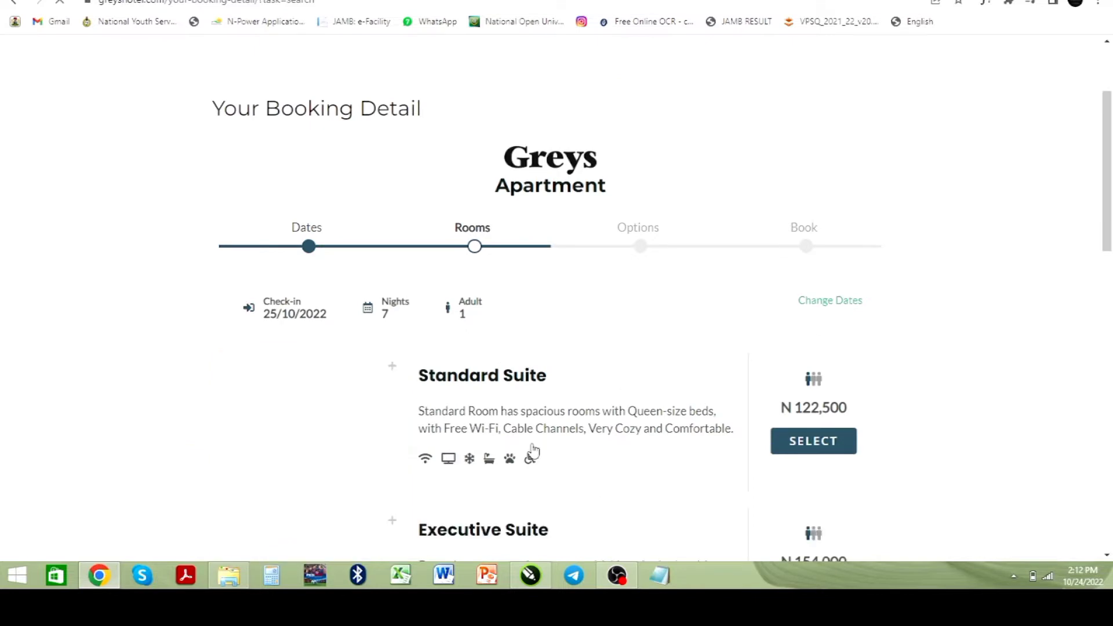
Step: Browse the available suites and select the Standard Suite
scroll(462, 374, down, 2)
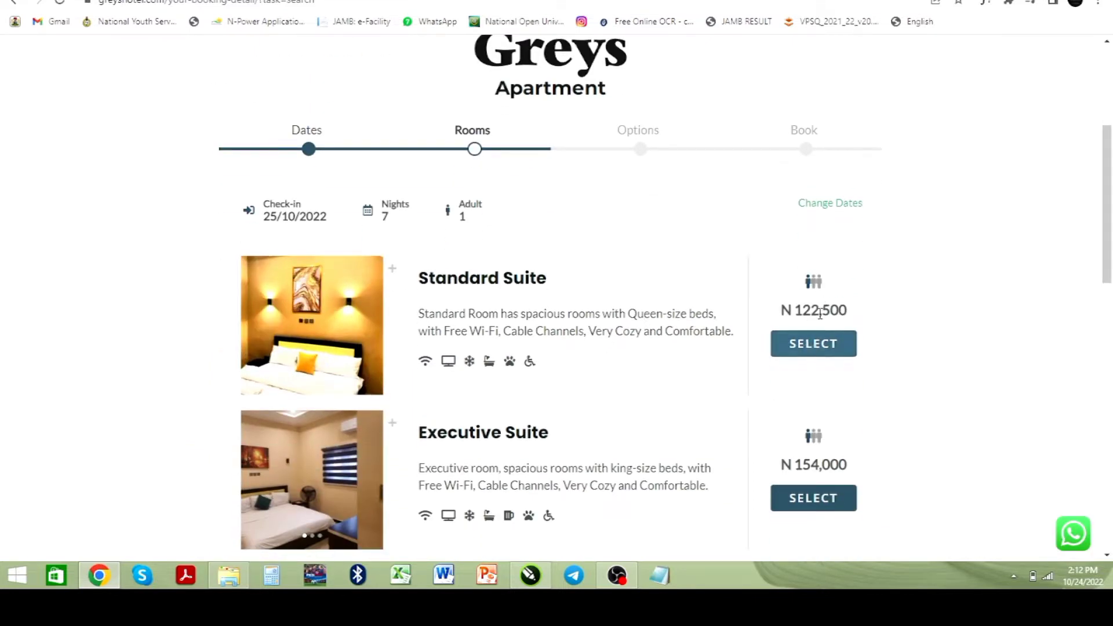
scroll(795, 403, down, 2)
scroll(797, 400, down, 2)
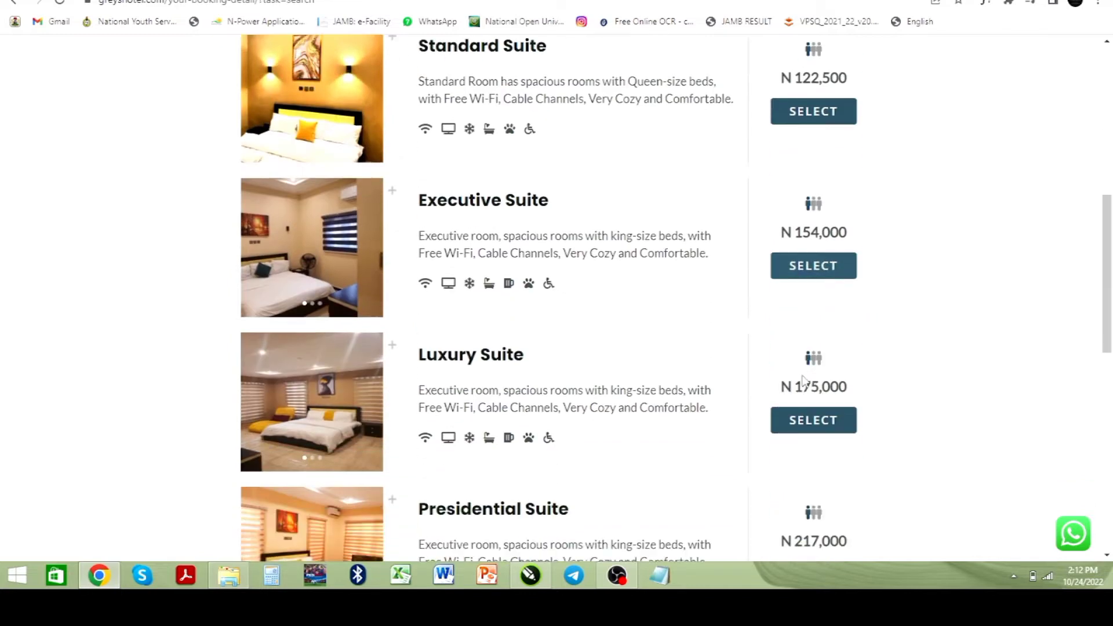
scroll(802, 390, down, 2)
scroll(802, 391, down, 2)
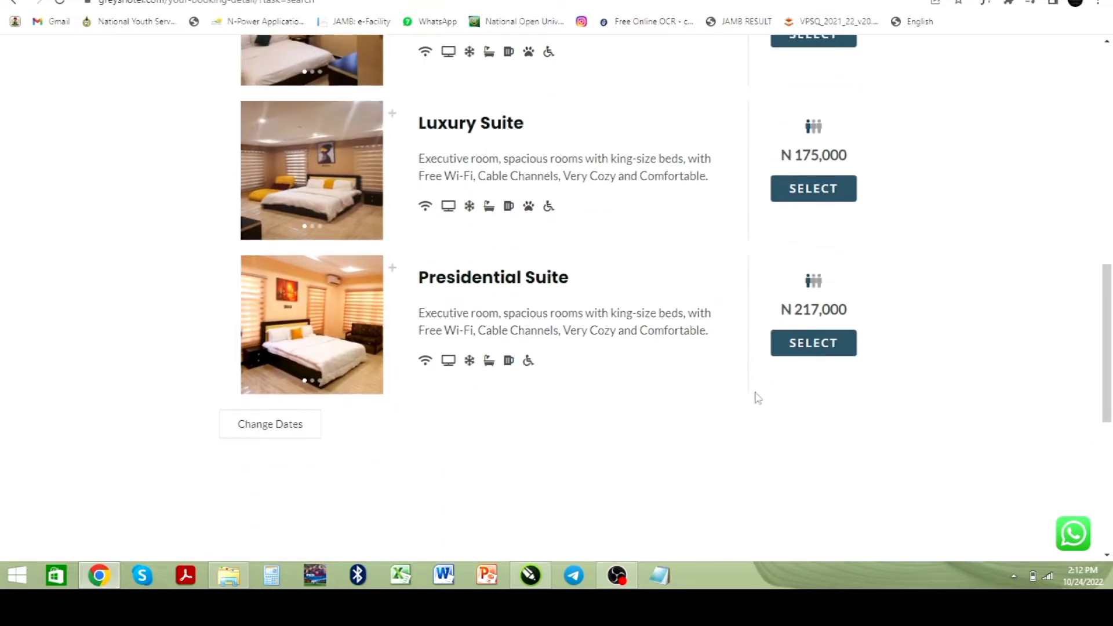
scroll(756, 399, up, 6)
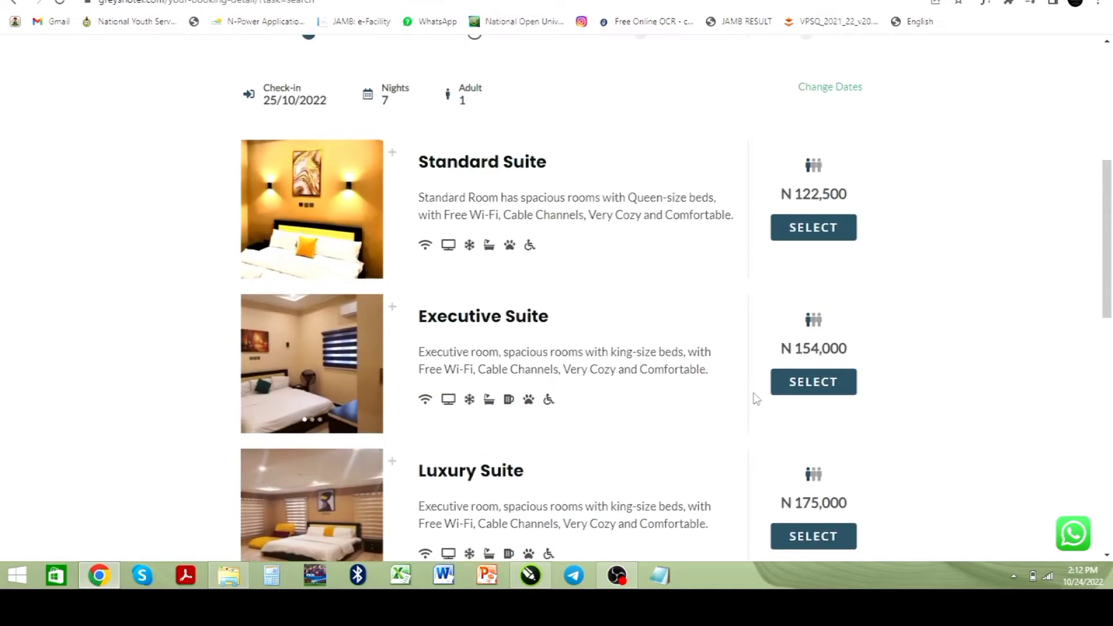
click(816, 232)
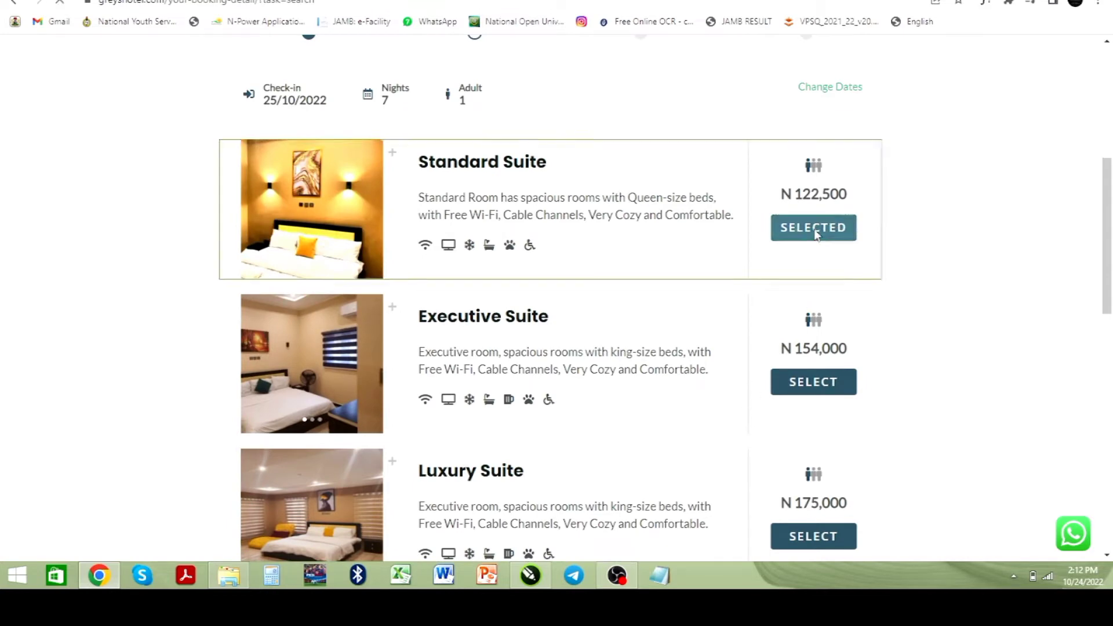
Step: Proceed with the Standard Rate option for the Standard Suite using Book Now
scroll(559, 328, down, 8)
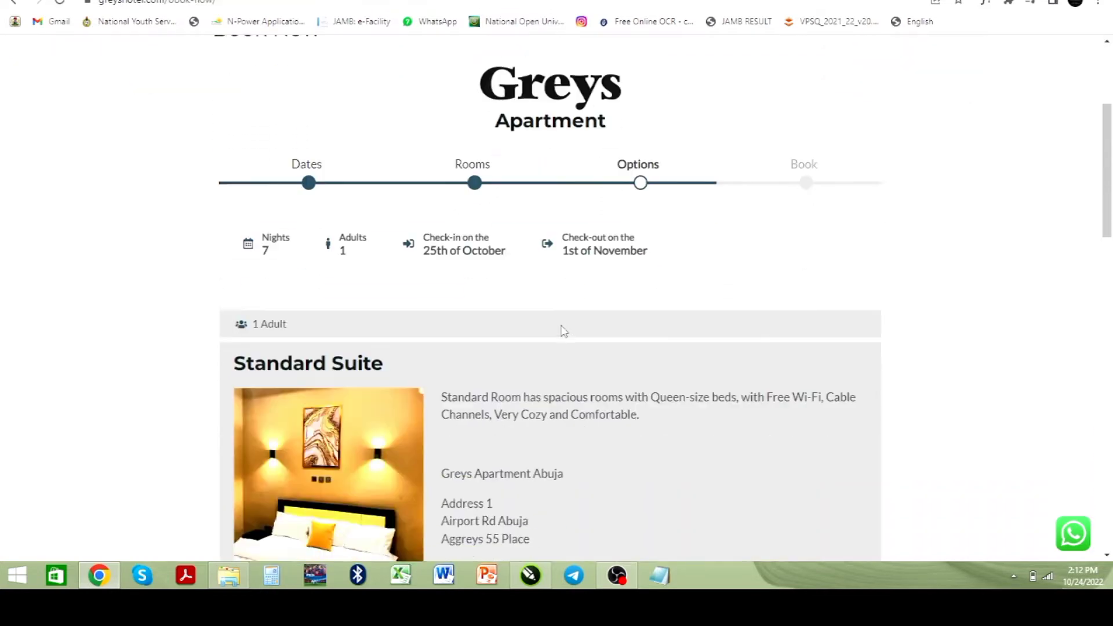
scroll(560, 325, down, 8)
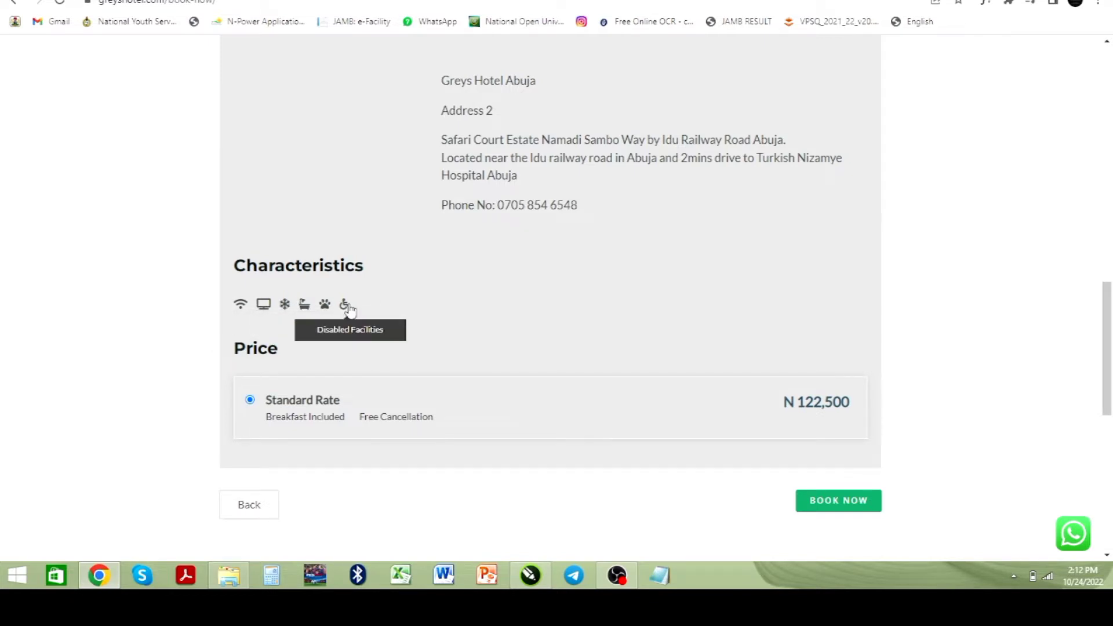
scroll(362, 331, down, 2)
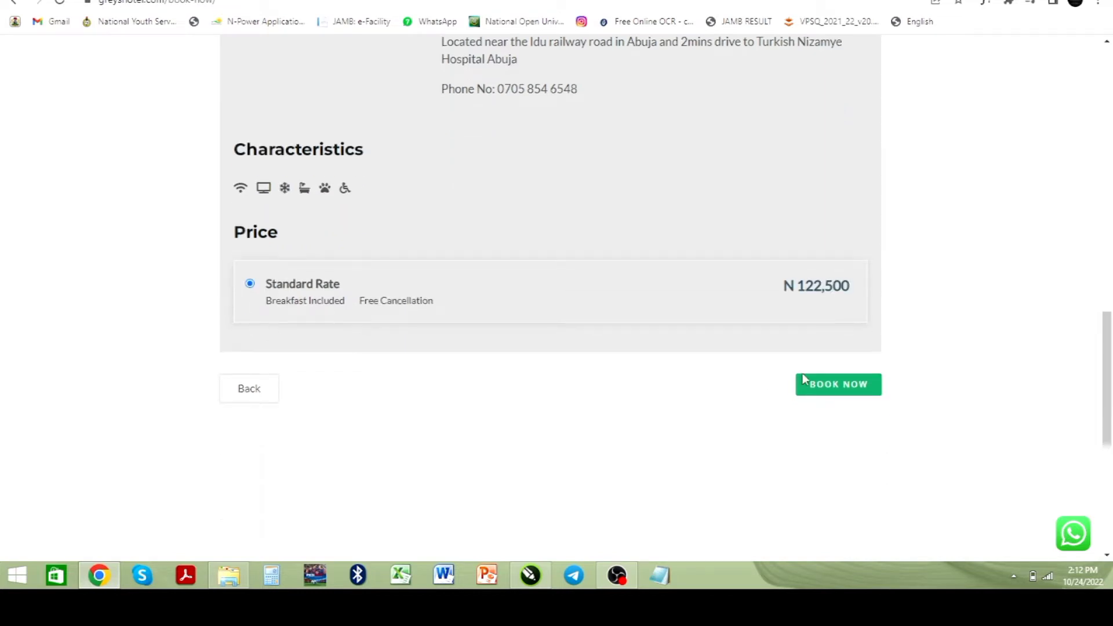
click(823, 390)
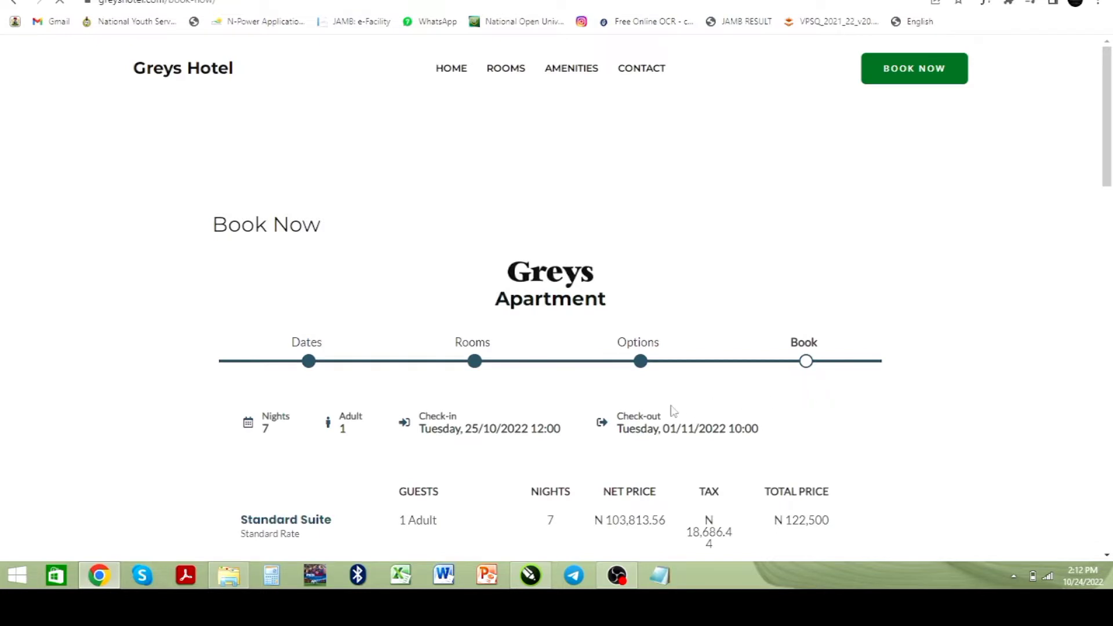
Step: Review the price summary and prefilled billing information, then confirm the reservation
scroll(671, 410, down, 3)
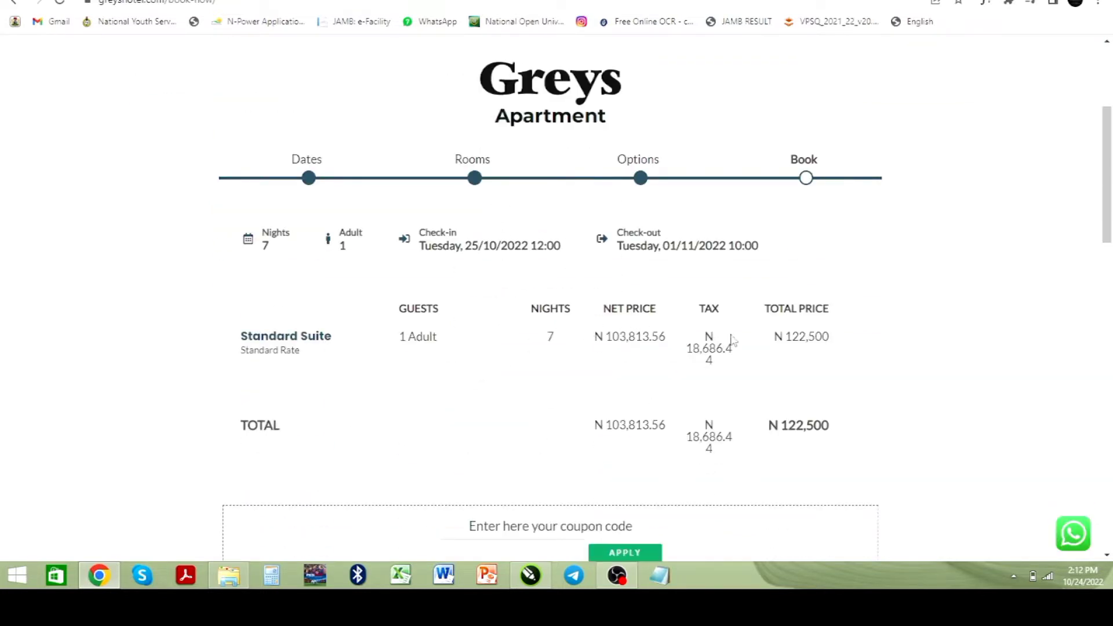
scroll(690, 332, down, 2)
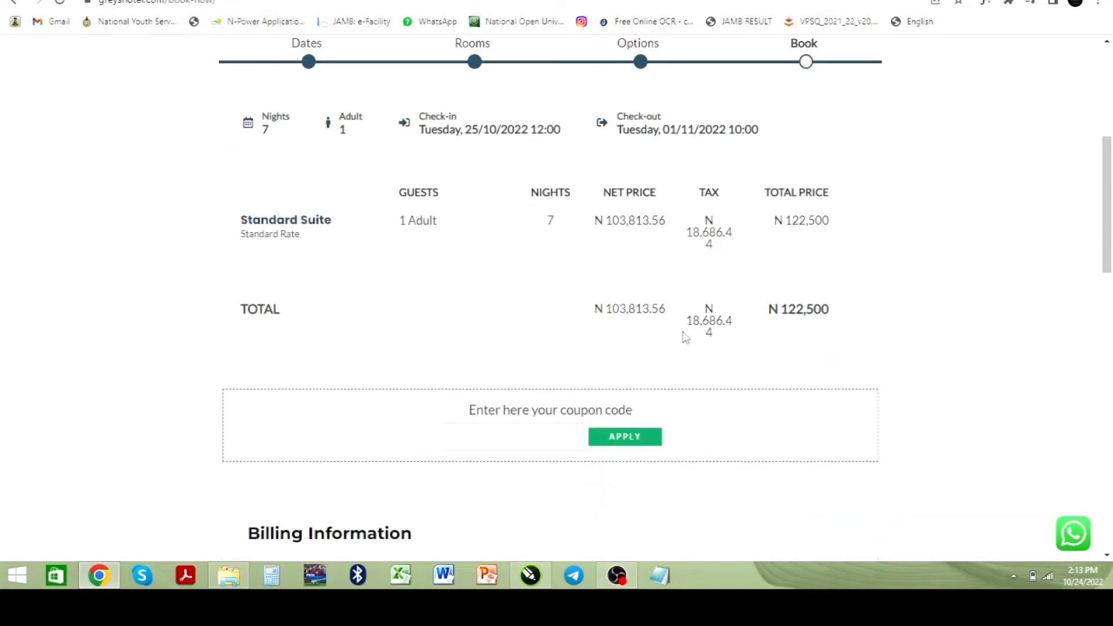
scroll(770, 307, down, 2)
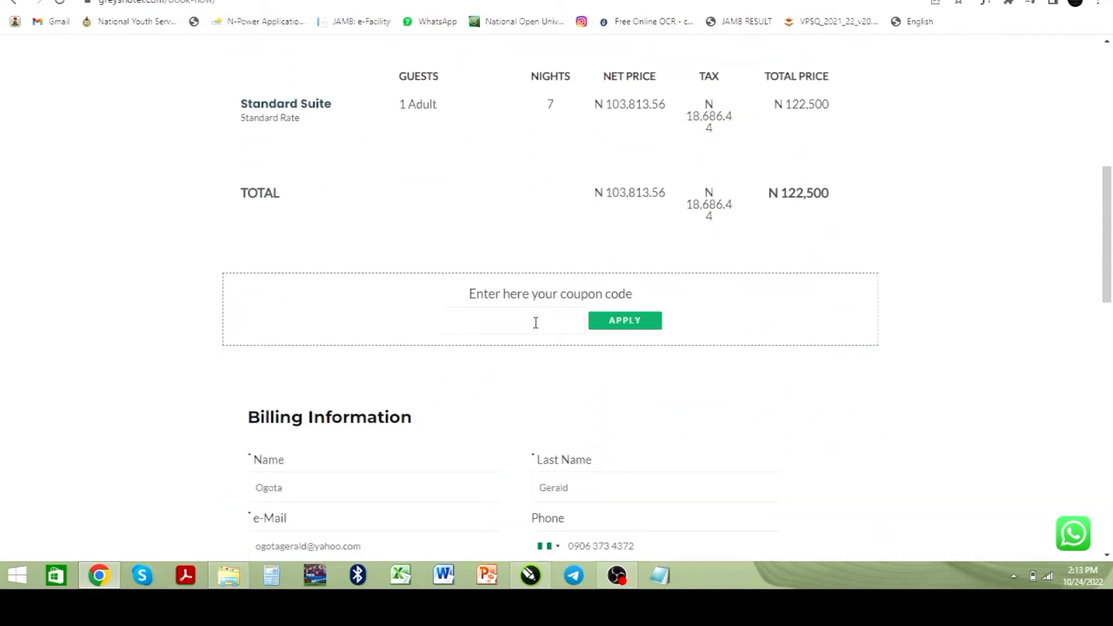
scroll(567, 330, down, 4)
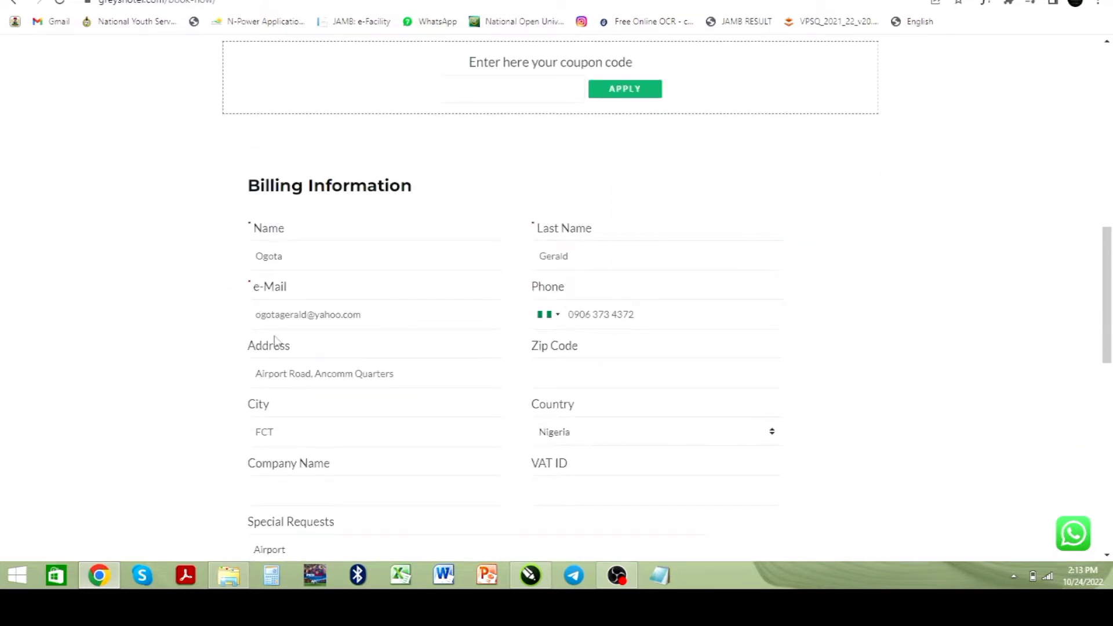
scroll(616, 310, down, 4)
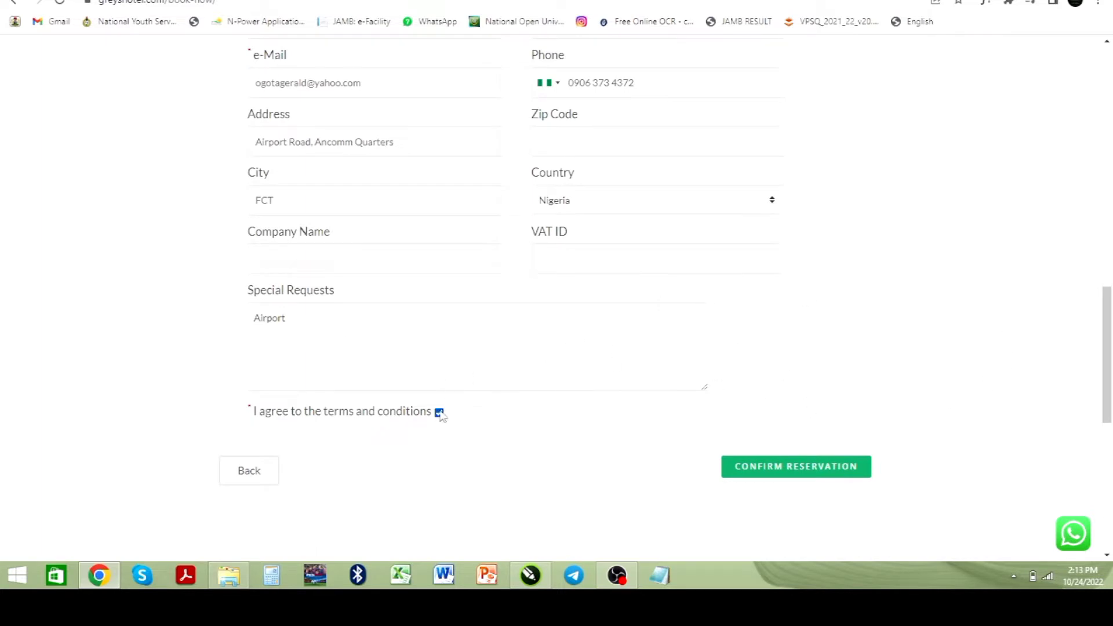
click(823, 468)
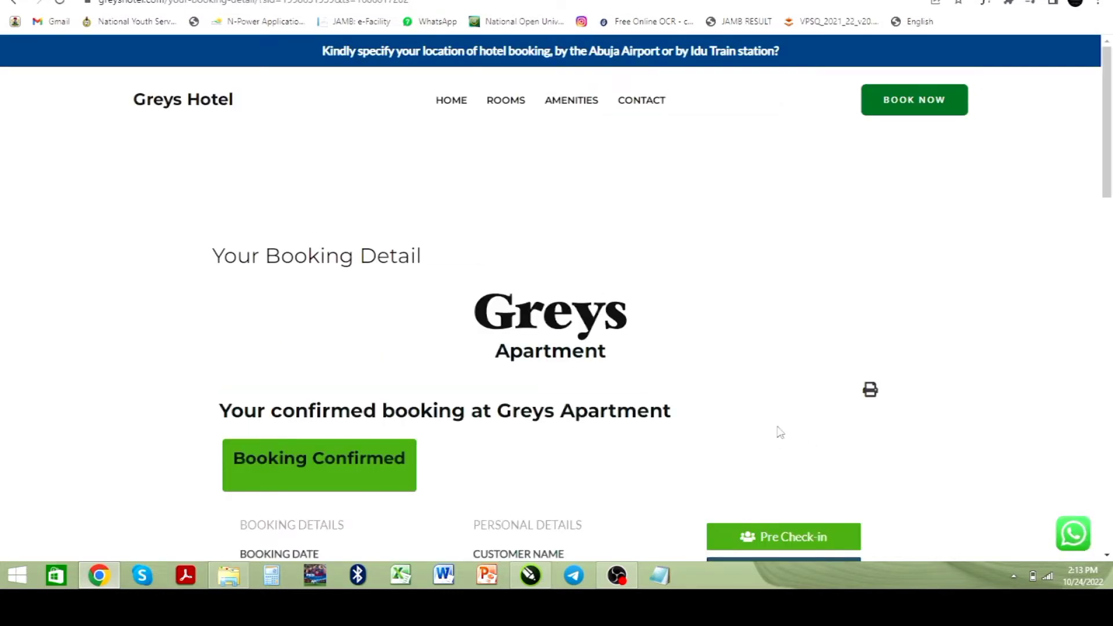
Step: Open the print preview of the booking confirmation and cancel it without printing
scroll(779, 435, down, 2)
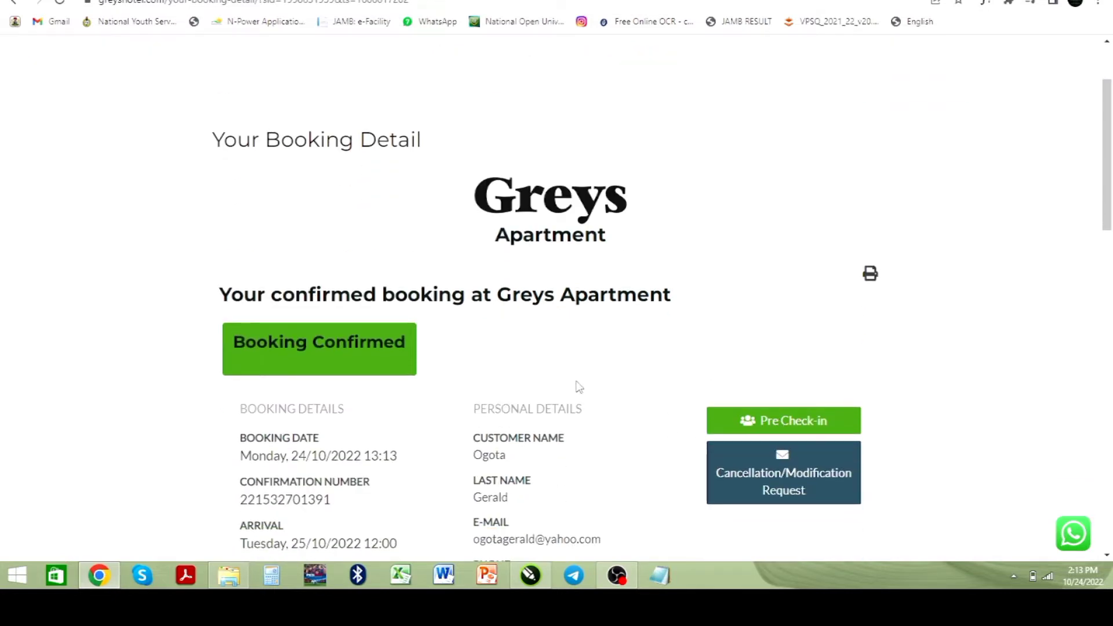
scroll(577, 385, down, 2)
scroll(577, 386, down, 2)
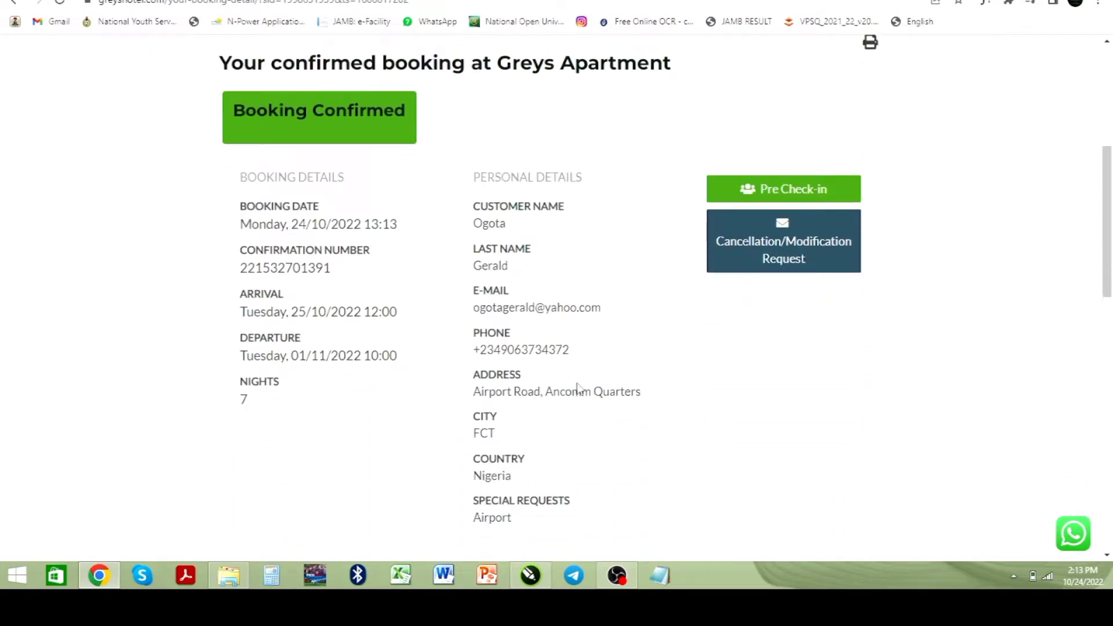
scroll(578, 381, down, 12)
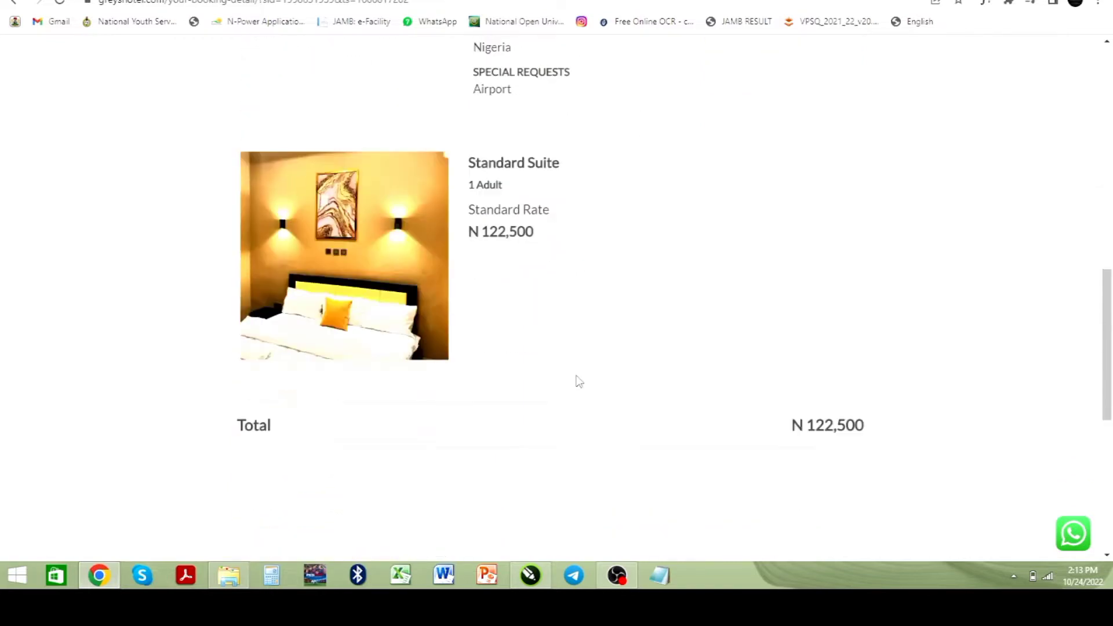
scroll(578, 383, up, 5)
scroll(578, 383, up, 10)
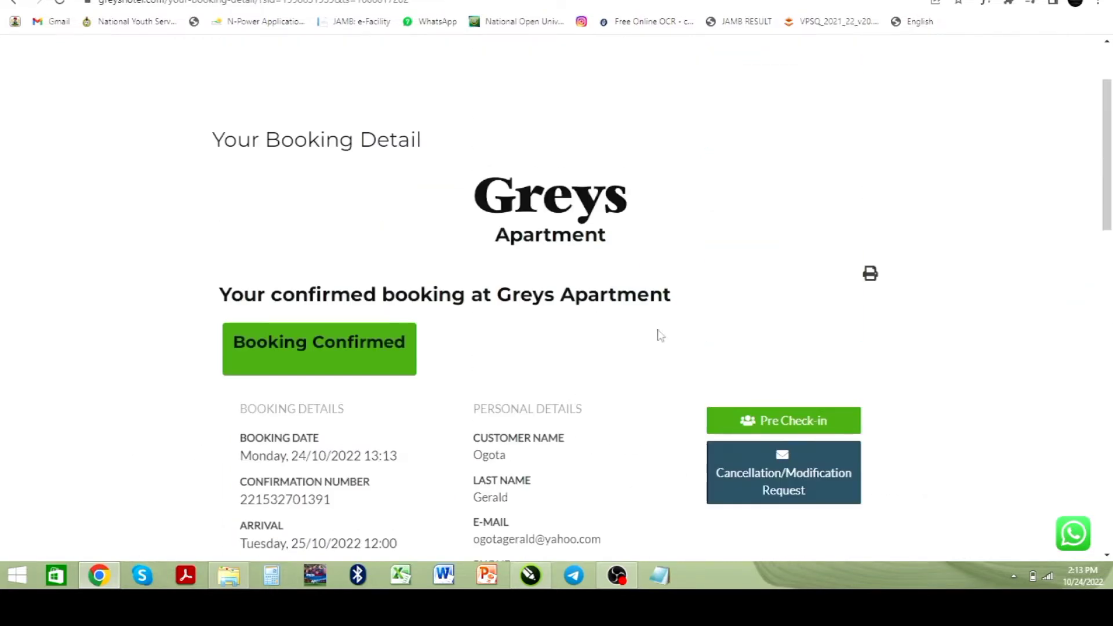
click(871, 274)
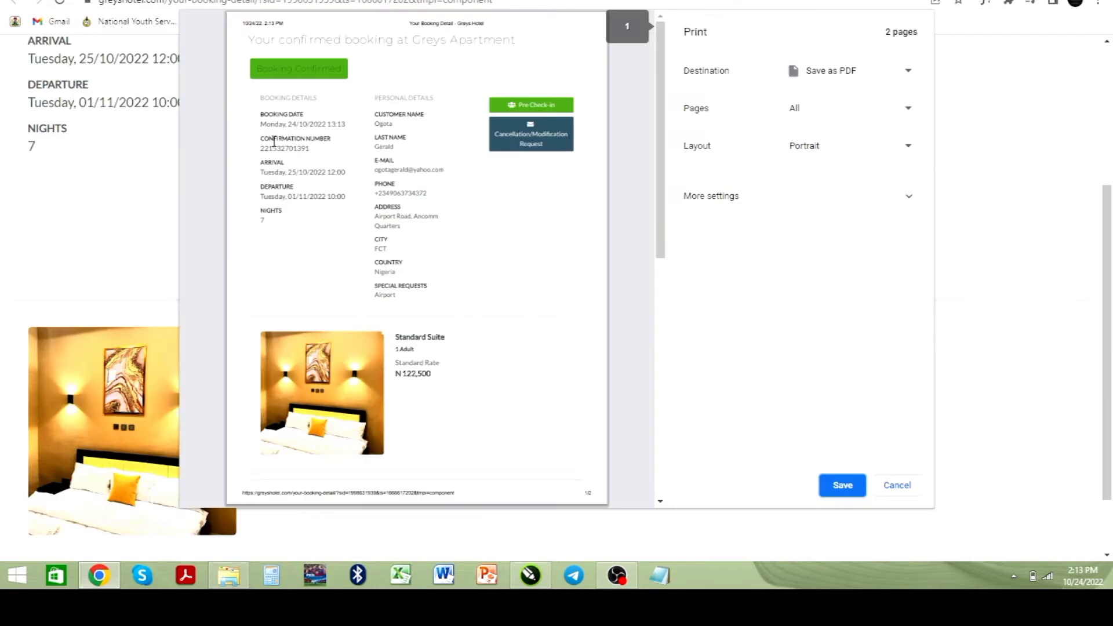
click(902, 489)
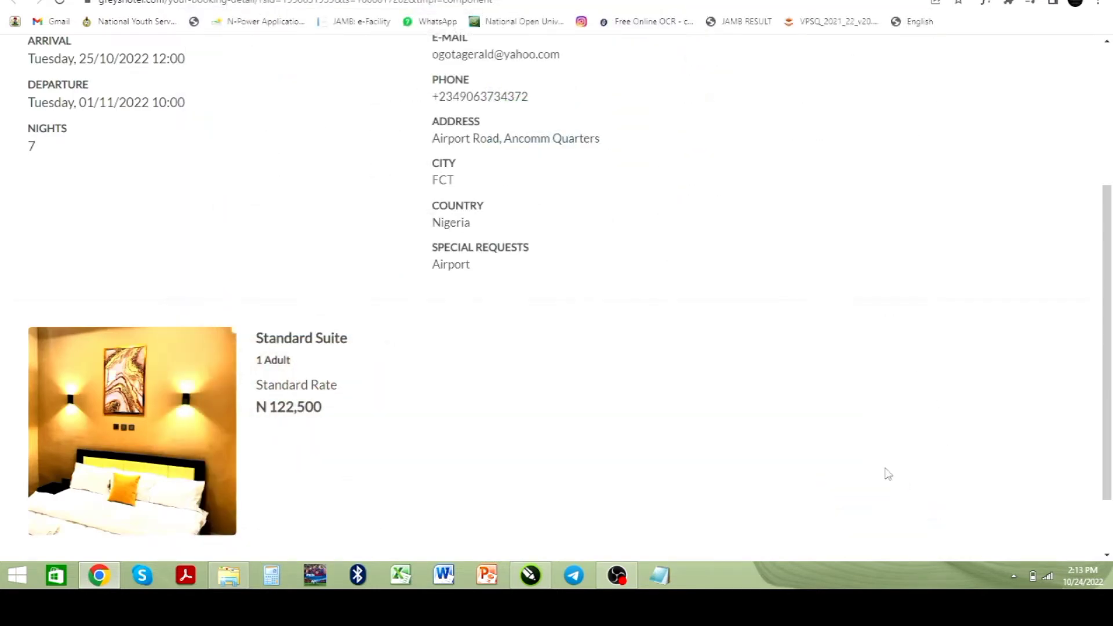
Step: Review the booking and personal details on the confirmation page
scroll(248, 266, up, 4)
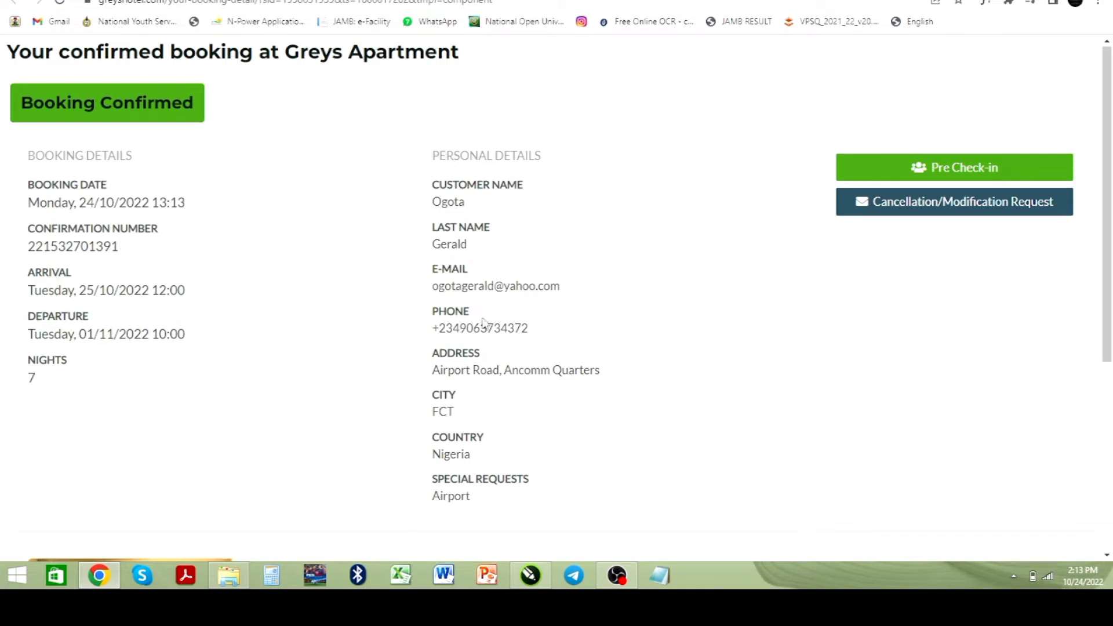
scroll(498, 429, down, 5)
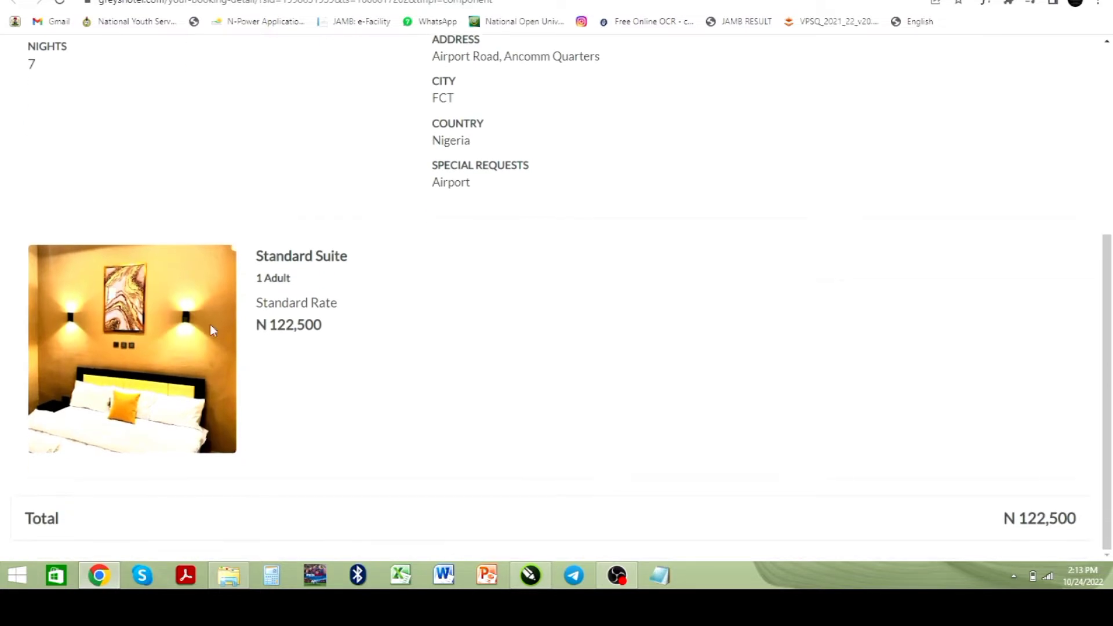
scroll(597, 197, up, 4)
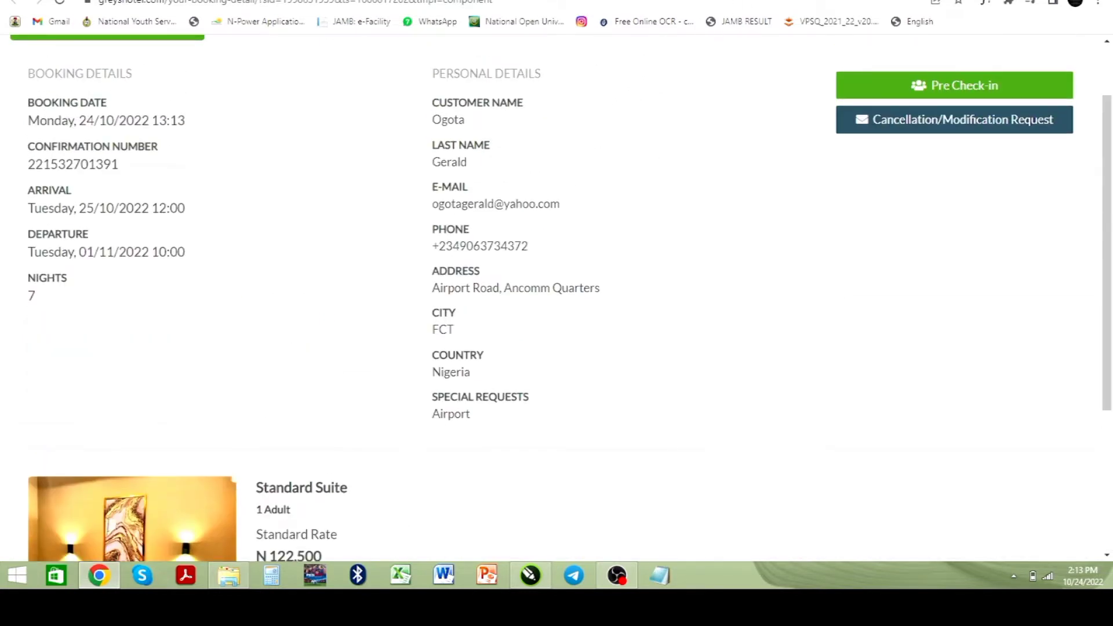
Step: Switch to the hotel's Rooms & Accommodation page and browse the suites and their prices
click(406, 0)
scroll(416, 232, down, 2)
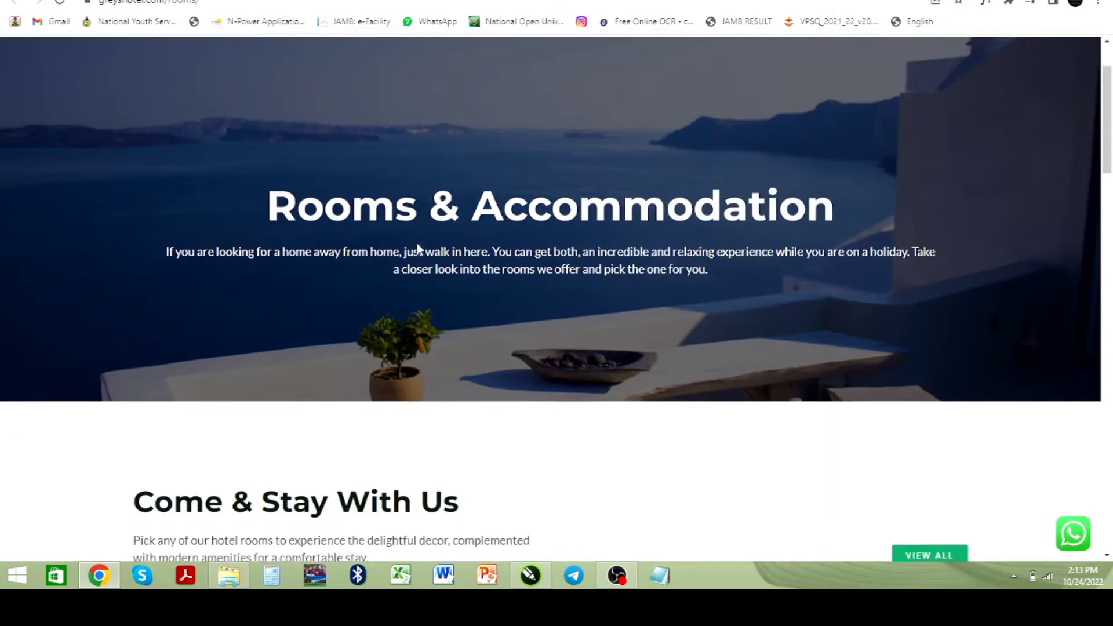
scroll(412, 247, down, 7)
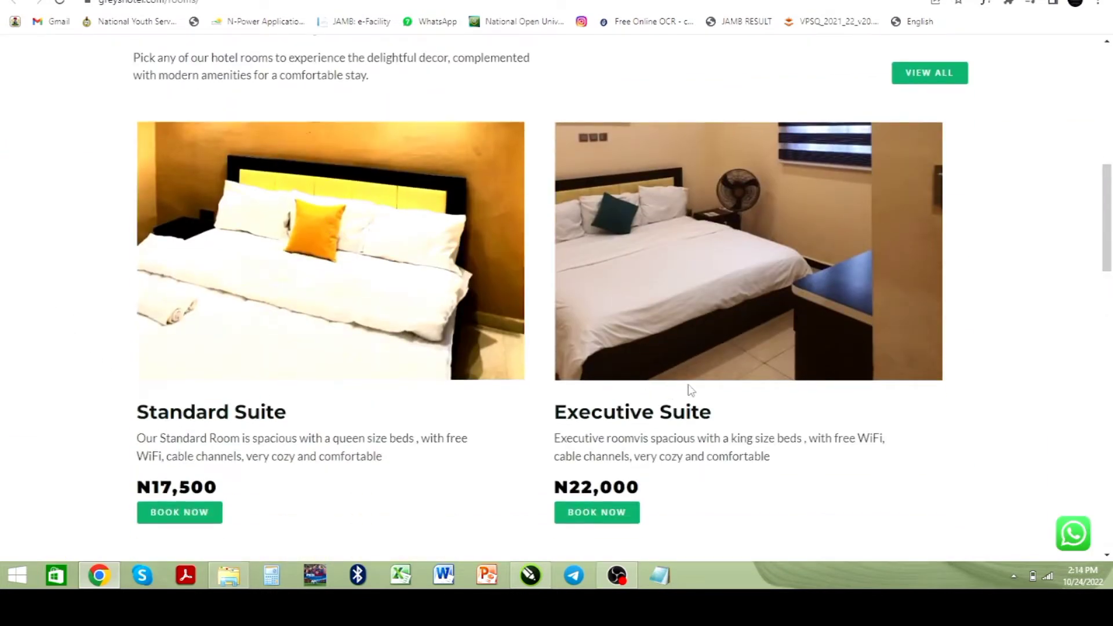
scroll(689, 389, down, 8)
scroll(335, 407, down, 2)
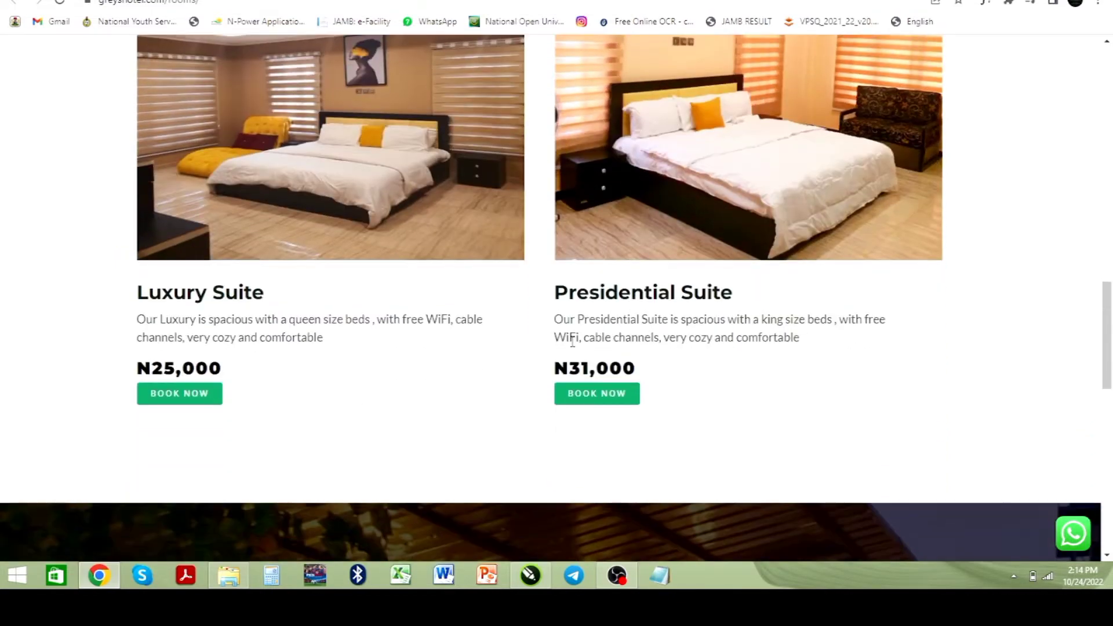
scroll(731, 300, down, 9)
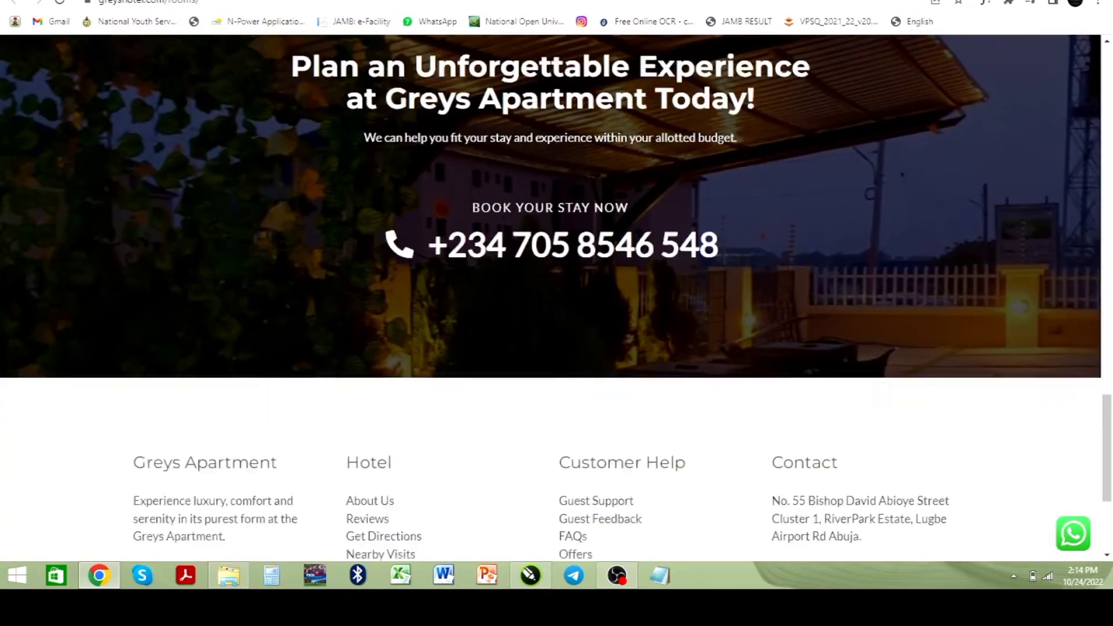
scroll(714, 304, up, 5)
scroll(714, 300, up, 15)
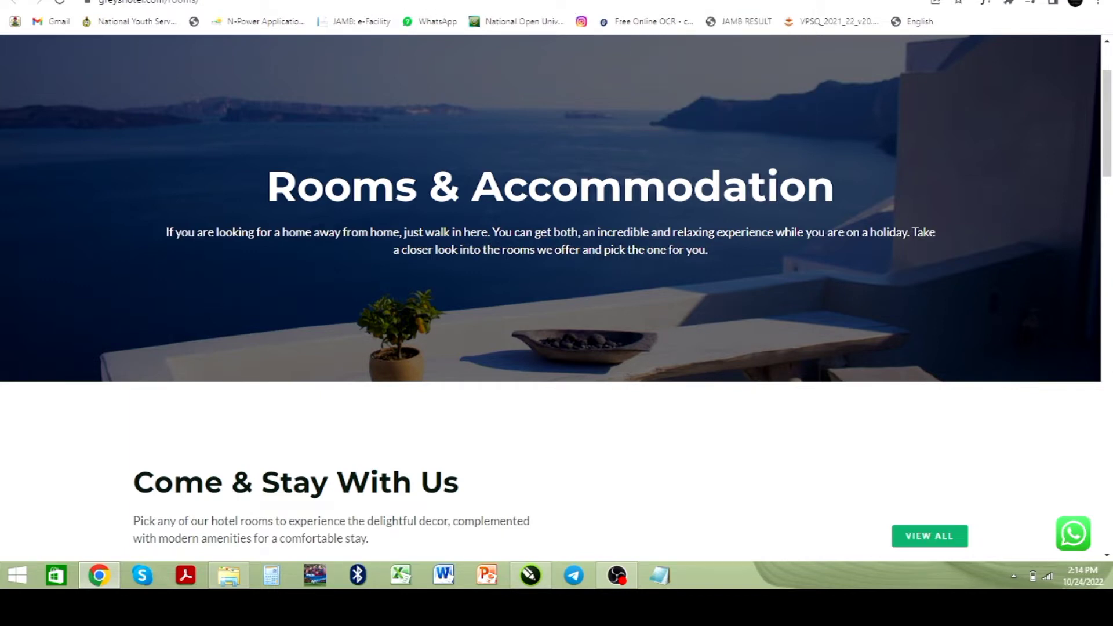
Step: Switch to the cPanel tab and browse the Databases, Domains and Metrics tool sections
click(441, 1)
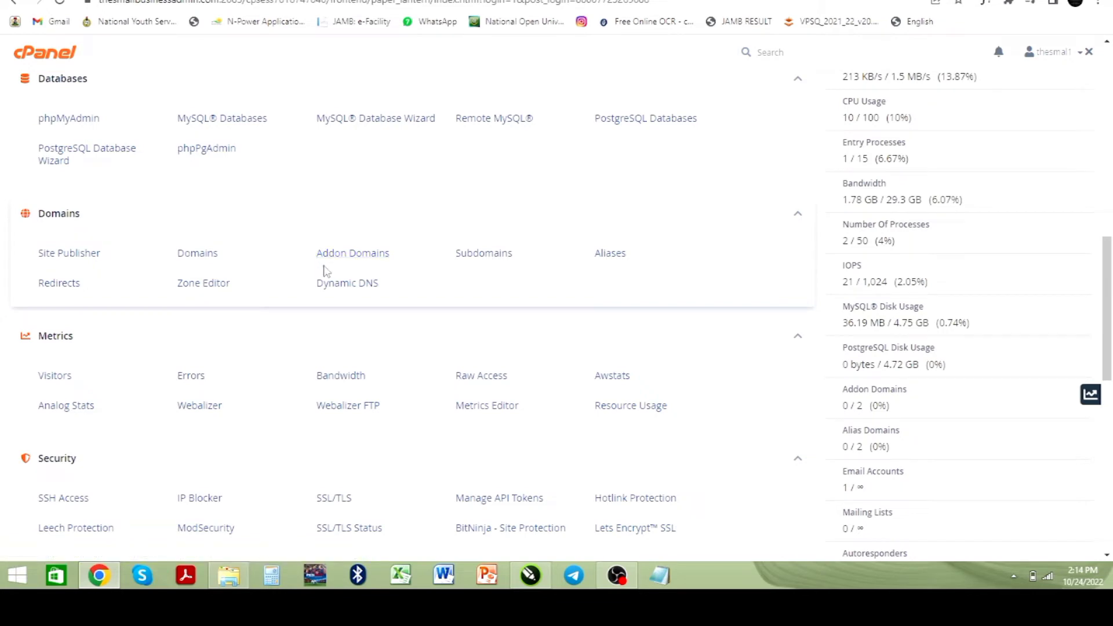
scroll(340, 256, down, 2)
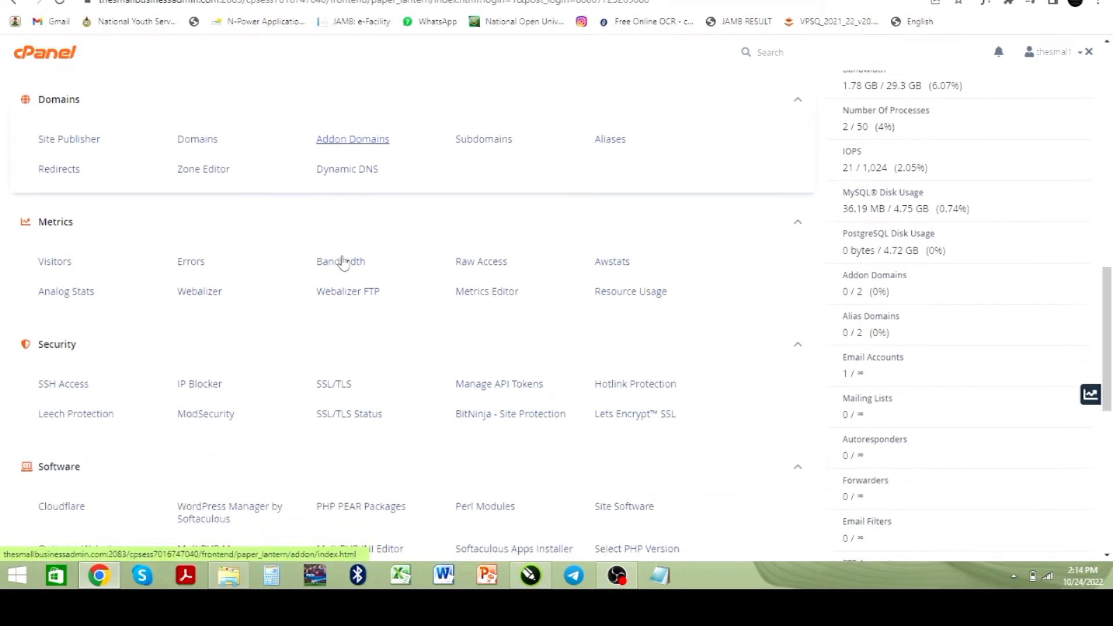
scroll(342, 261, up, 4)
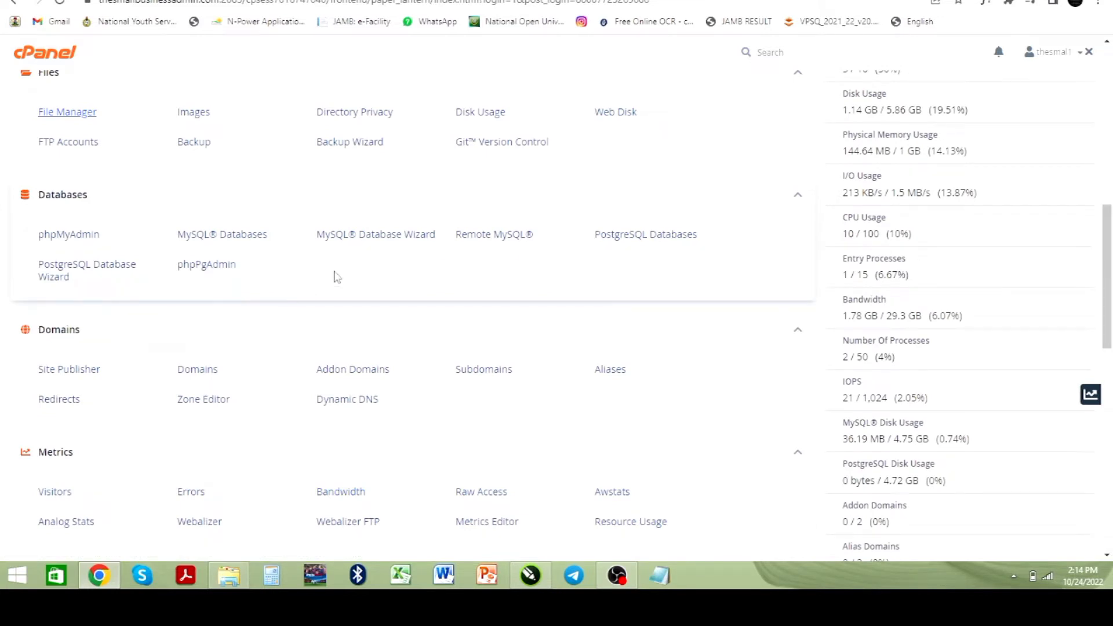
scroll(330, 279, down, 5)
scroll(310, 280, up, 15)
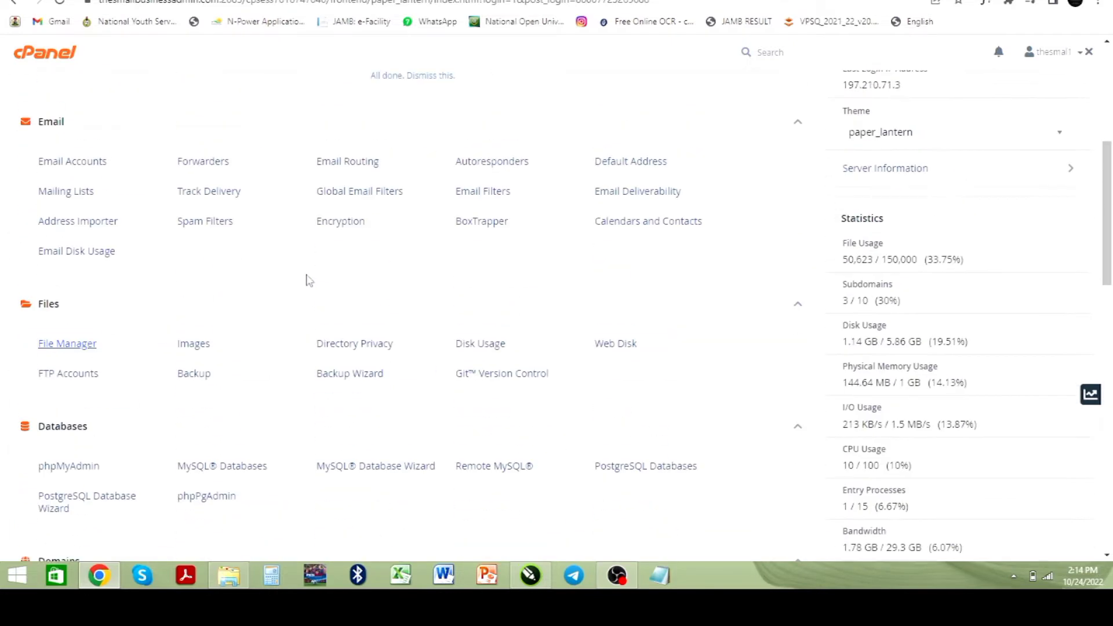
scroll(301, 278, down, 12)
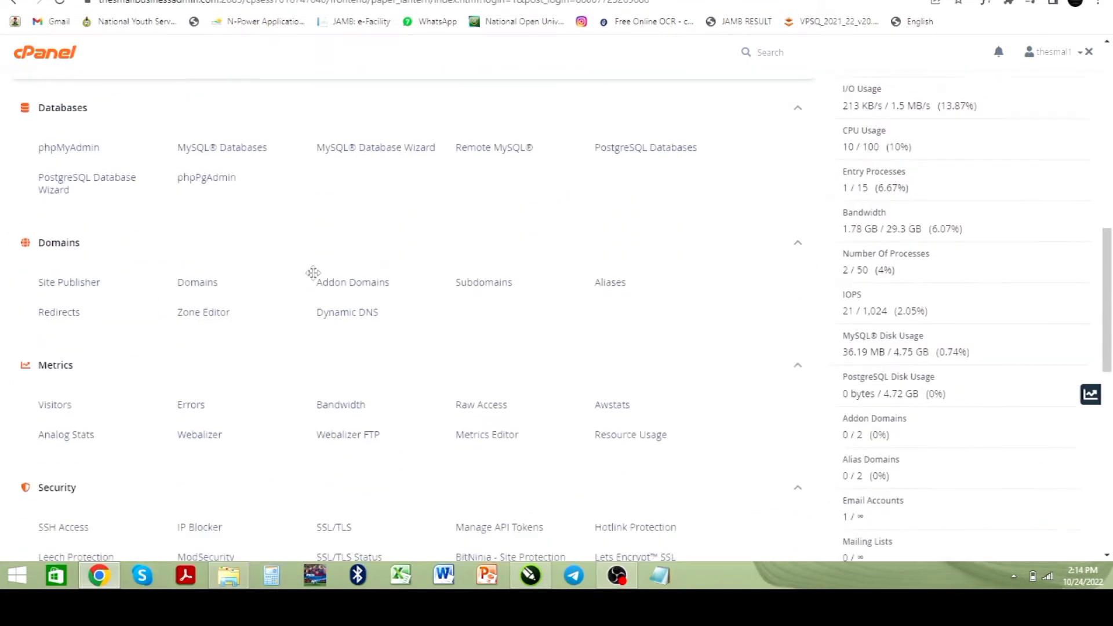
scroll(301, 290, down, 2)
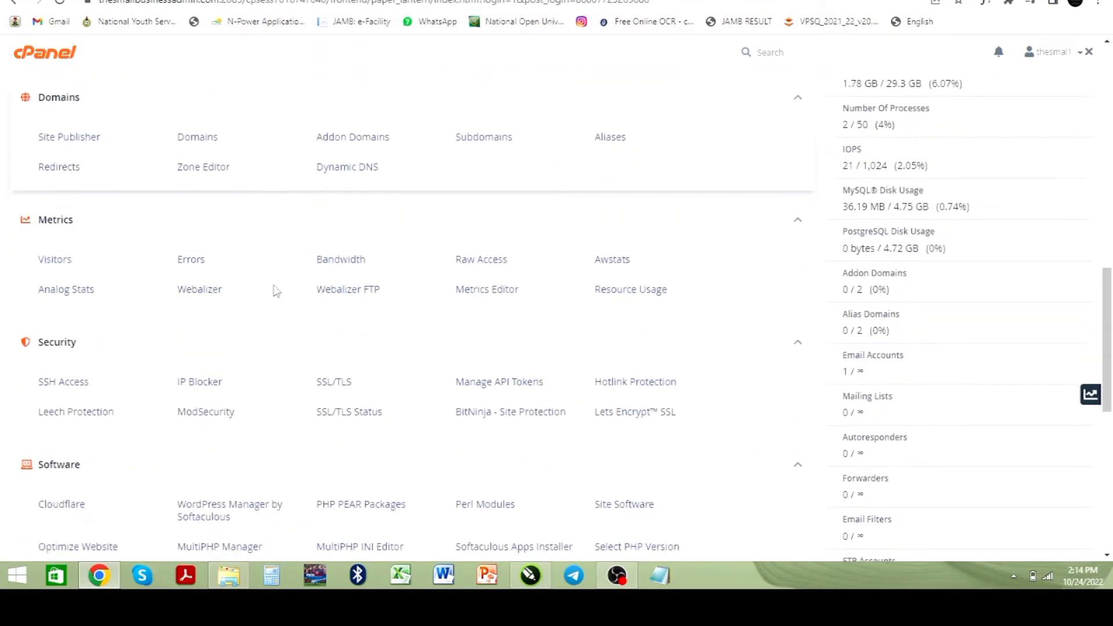
Step: Open Subdomains and try to create a subdomain named hotel under thesmallbusinessadmin.com, then go back
click(480, 139)
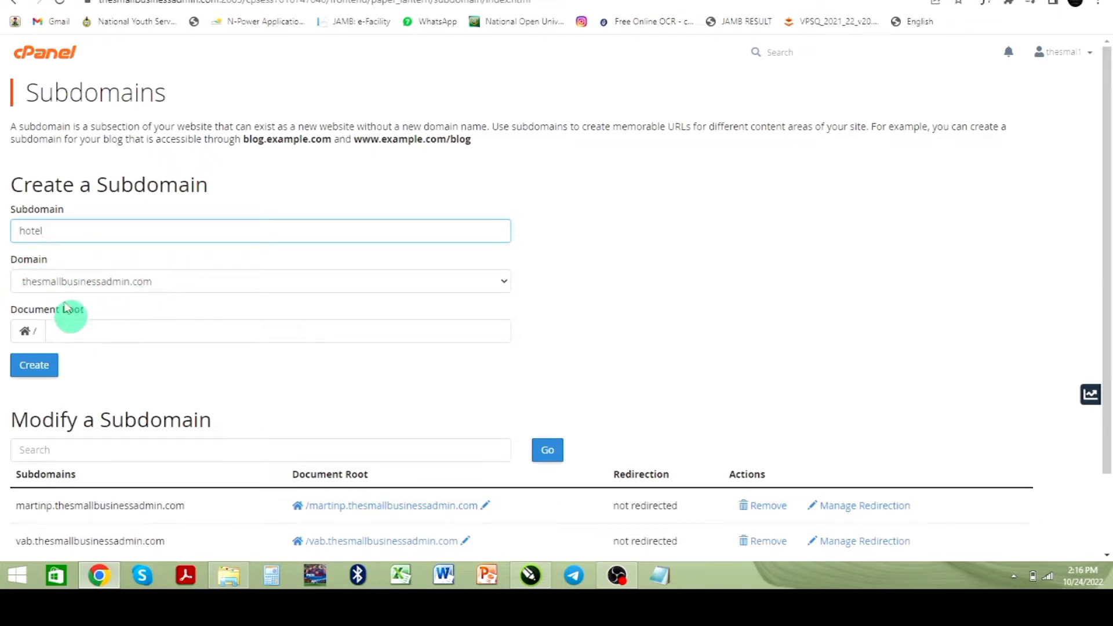
click(32, 372)
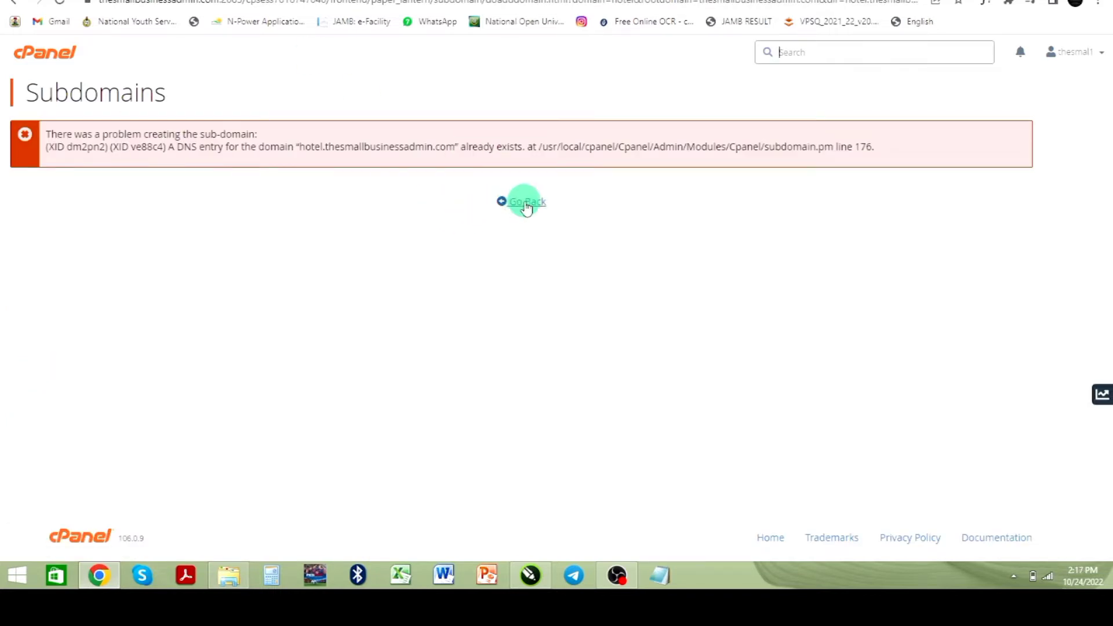
click(519, 204)
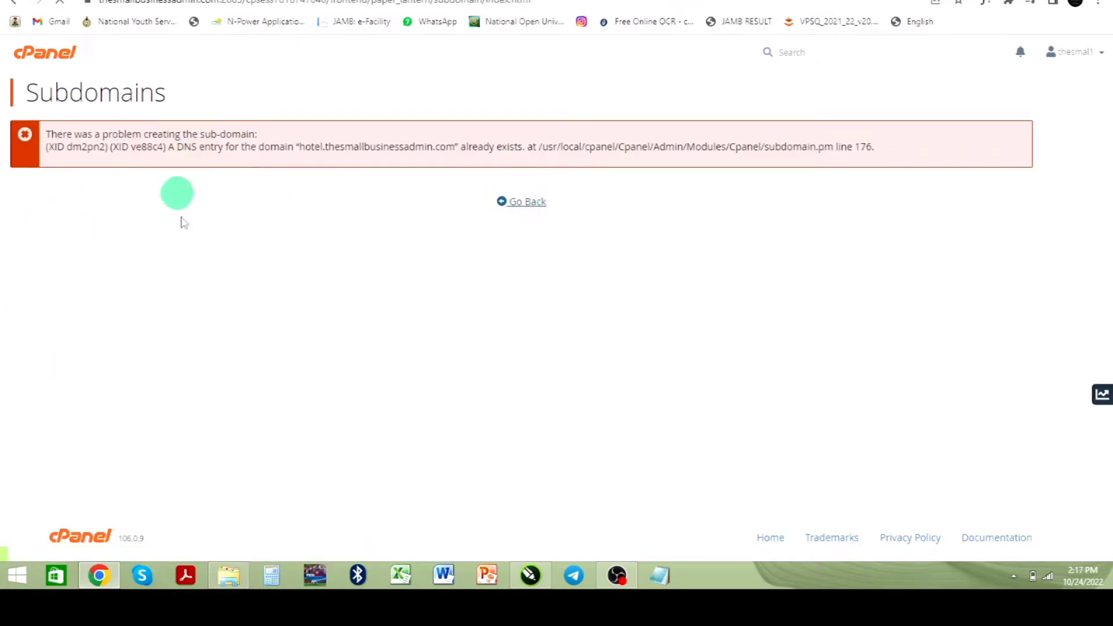
Step: Review the list of existing subdomains and return to the cPanel home page
scroll(137, 275, down, 2)
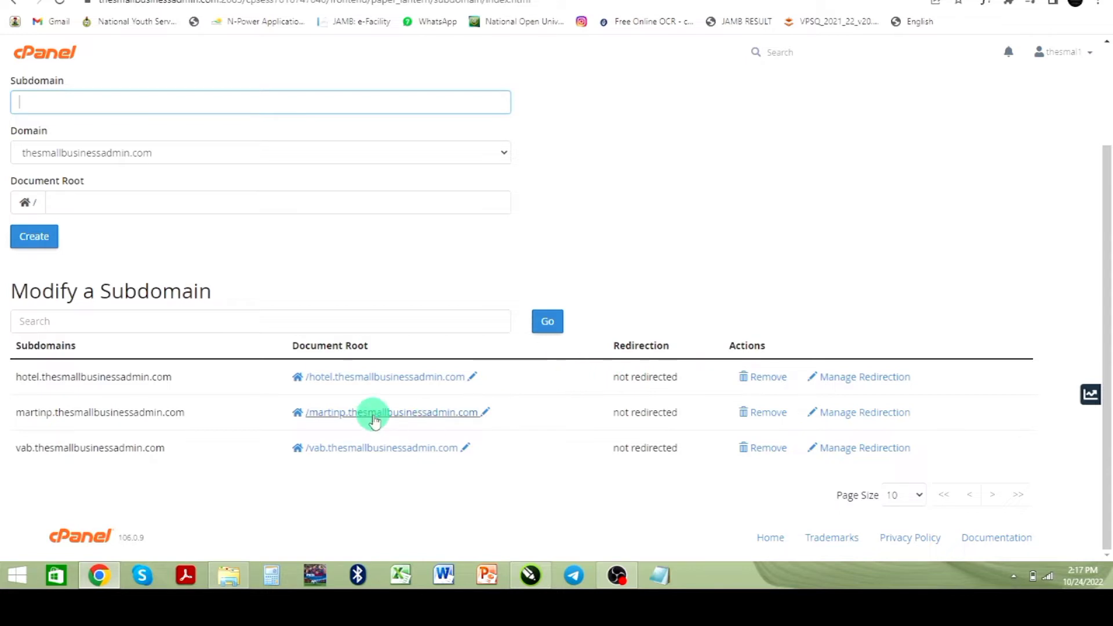
scroll(347, 324, up, 2)
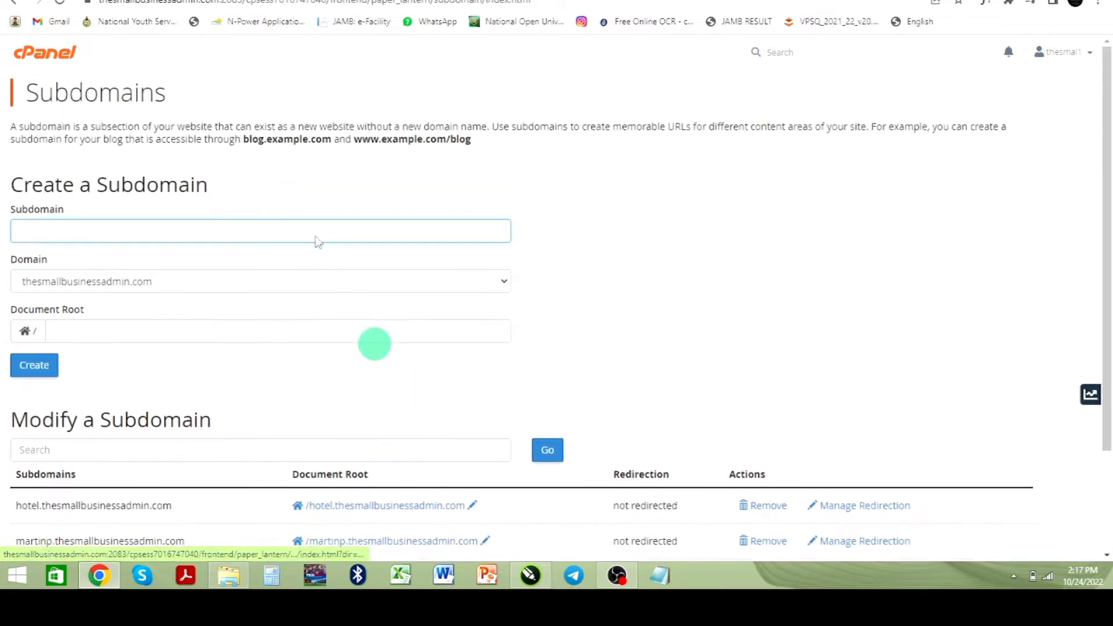
click(55, 62)
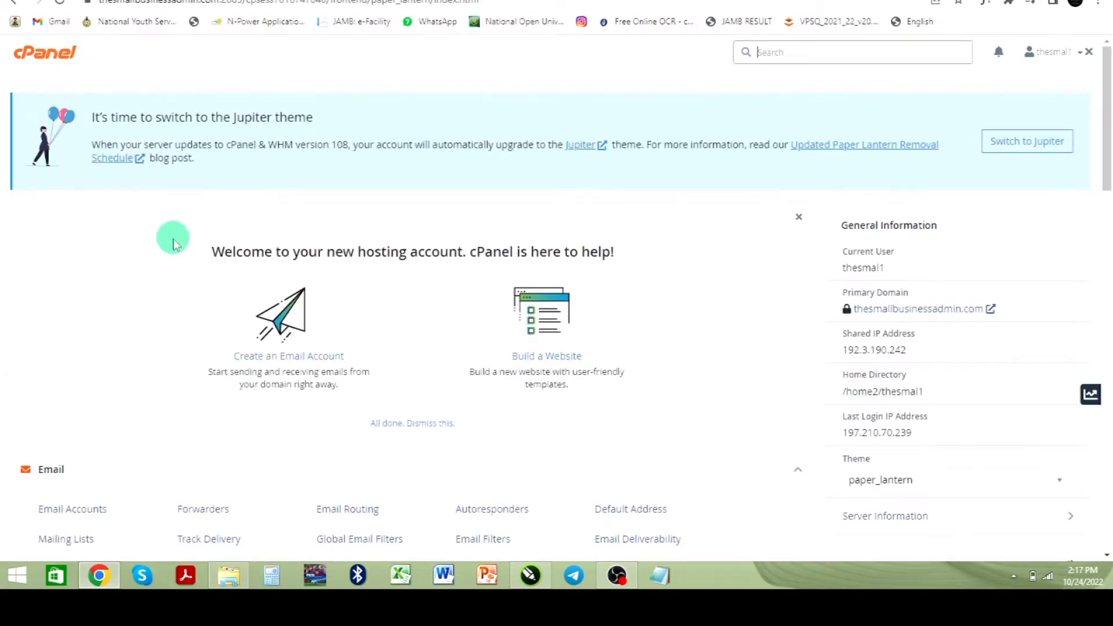
Step: Open WordPress from the Softaculous Apps Installer and start a new installation
scroll(116, 266, down, 15)
scroll(115, 268, down, 7)
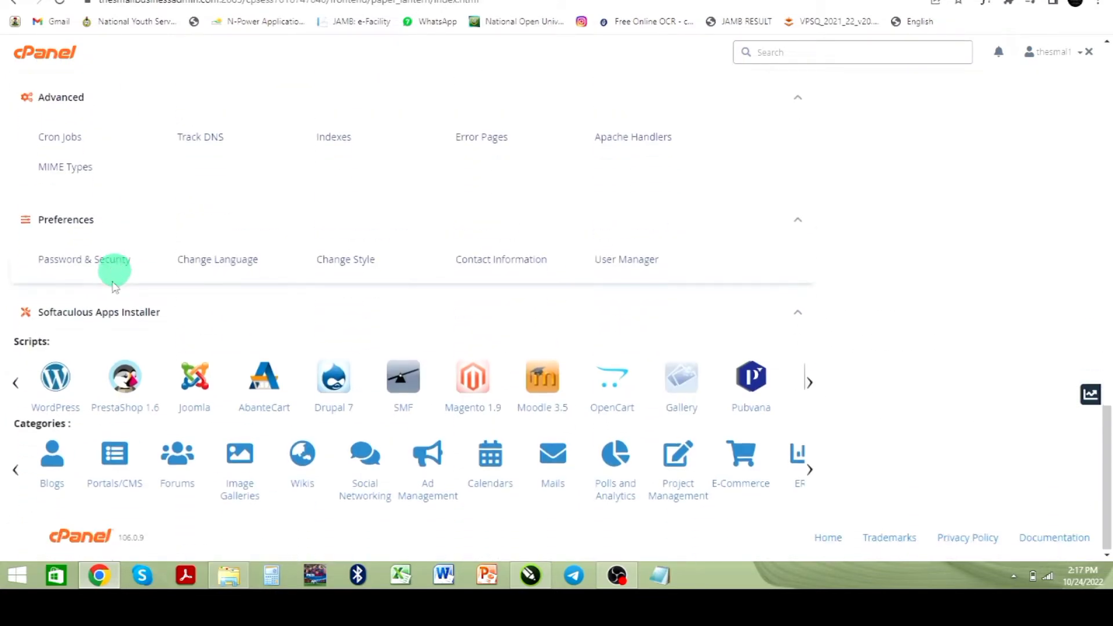
click(56, 380)
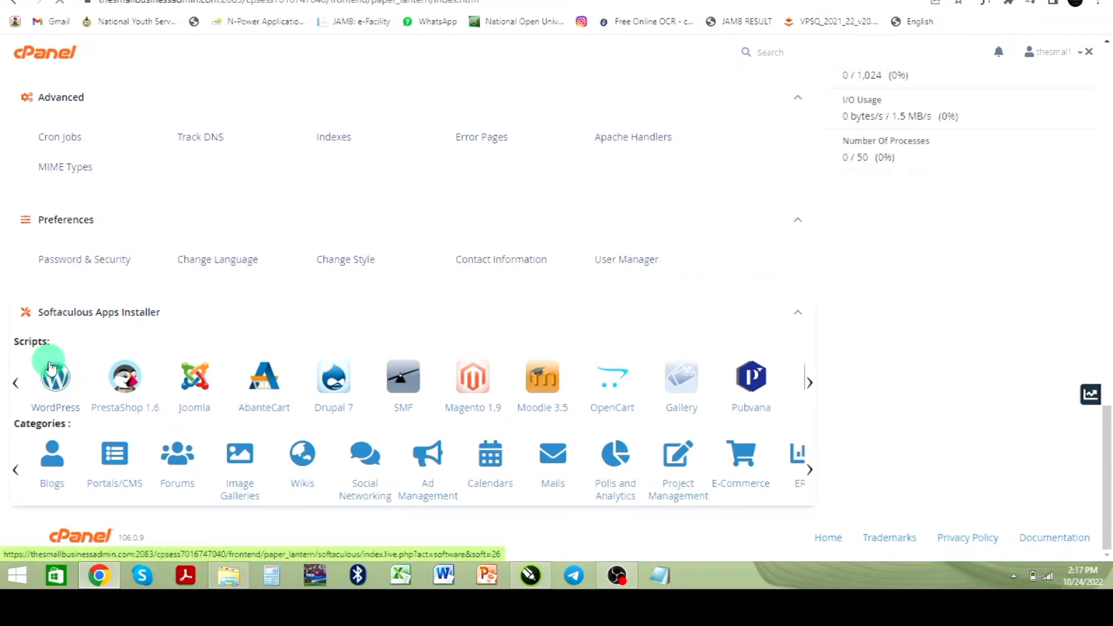
scroll(271, 371, down, 8)
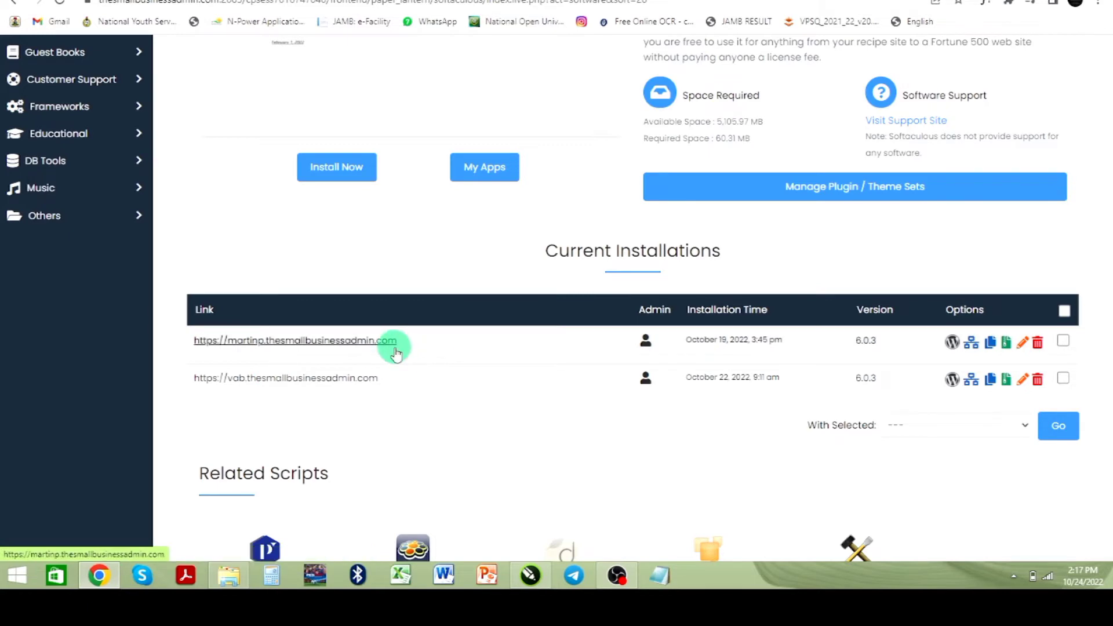
scroll(390, 333, up, 6)
scroll(390, 334, up, 2)
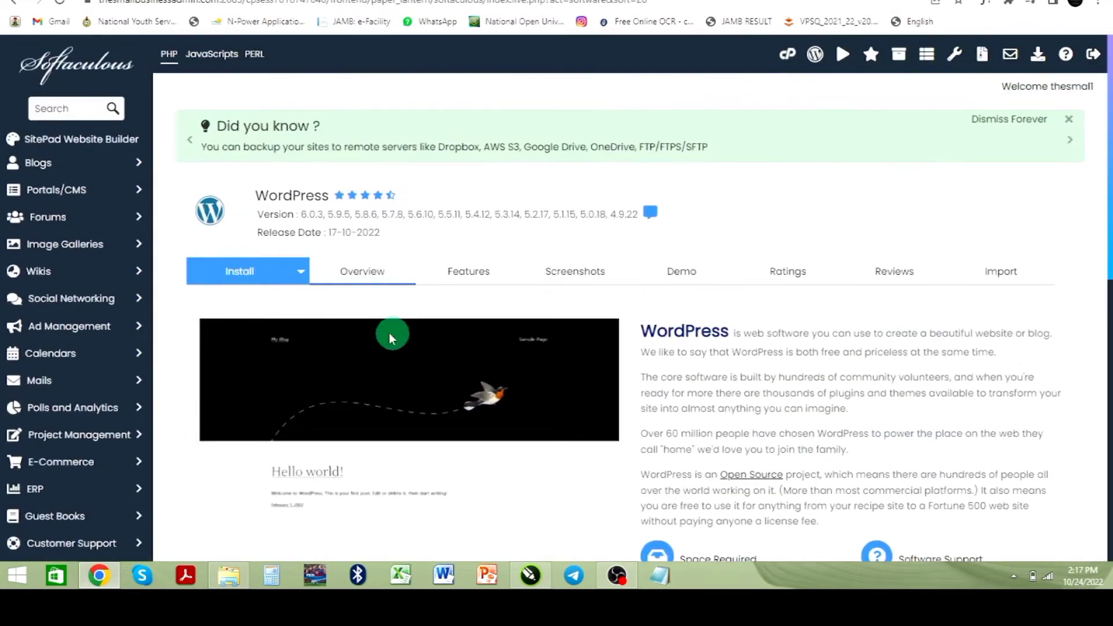
click(226, 271)
Step: Clear the wp install directory and choose hotel.thesmallbusinessadmin.com as the installation domain
click(641, 421)
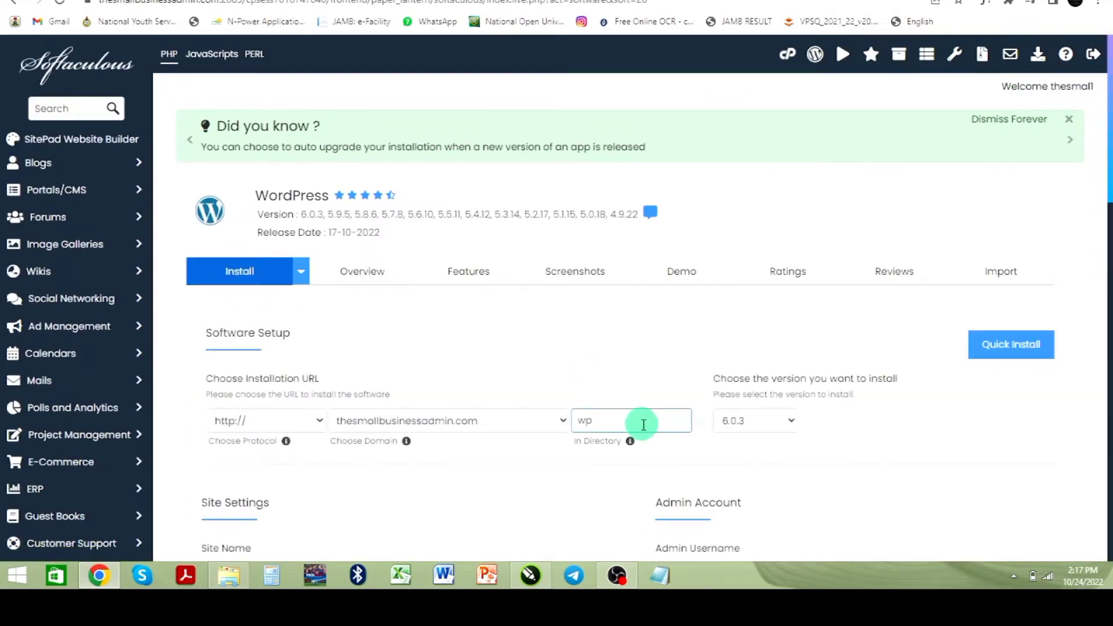
drag(616, 423, 559, 425)
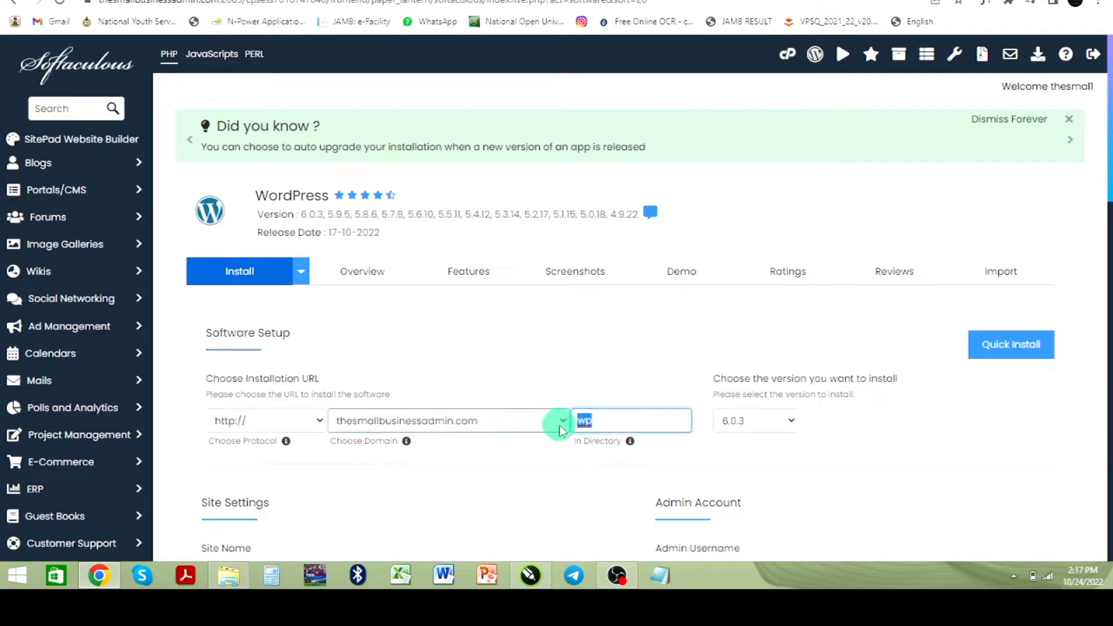
key(BackSpace)
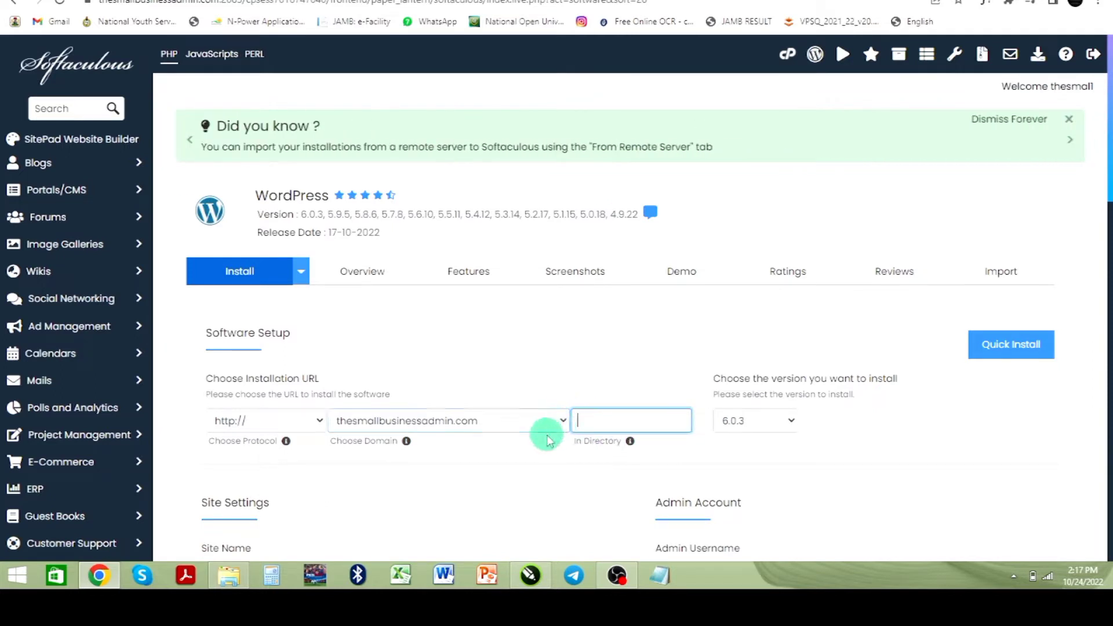
click(555, 427)
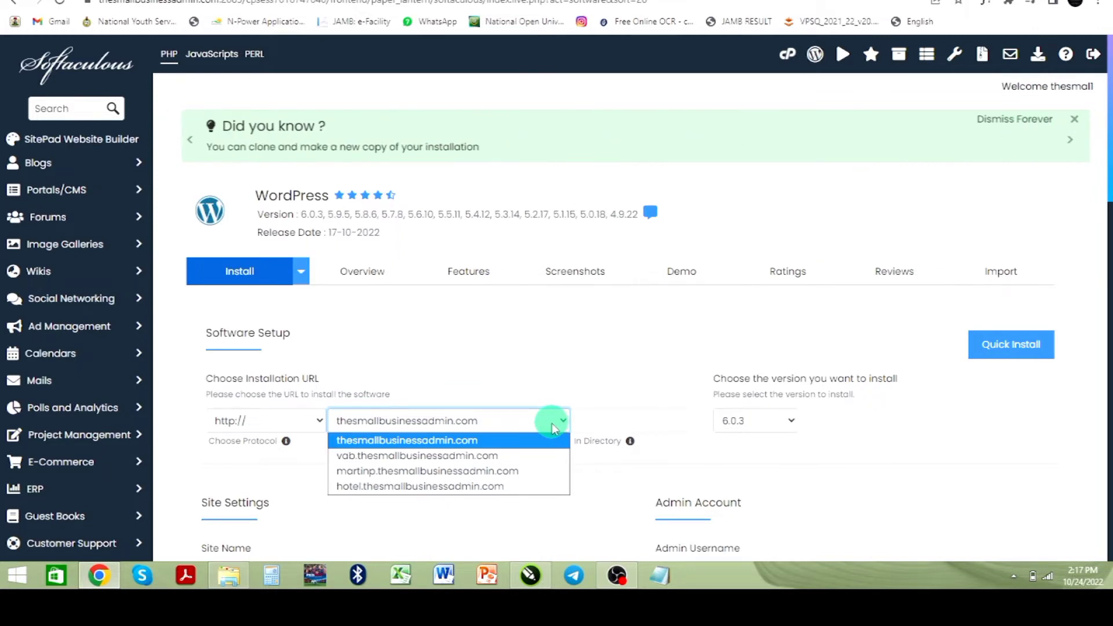
click(470, 487)
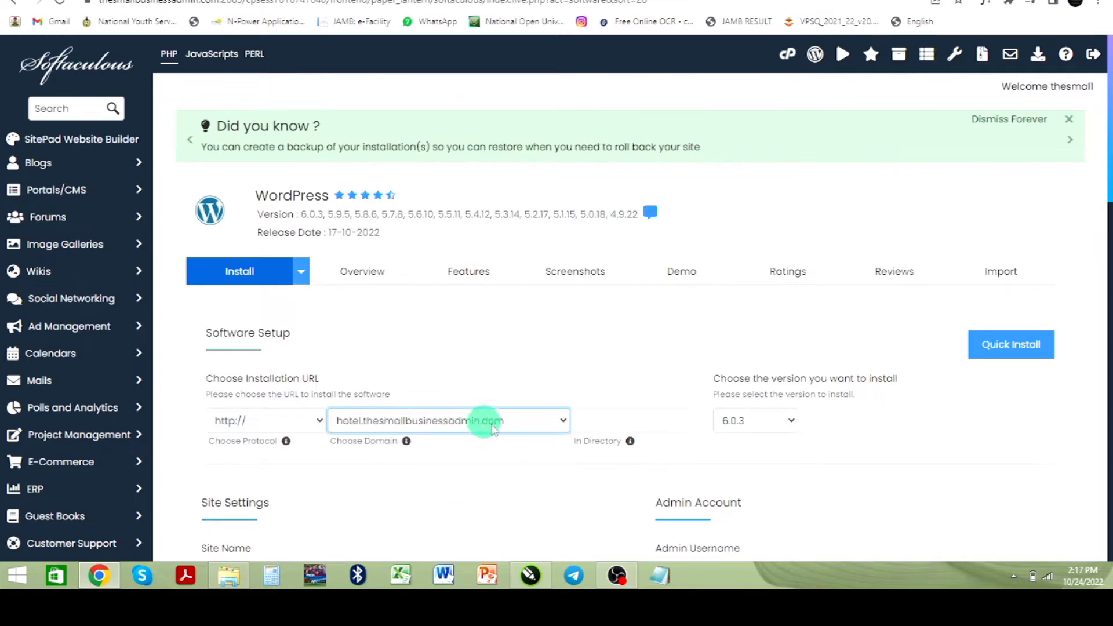
Step: Set the site name to Geesix Apartment and replace the default site description before installing
scroll(676, 380, down, 2)
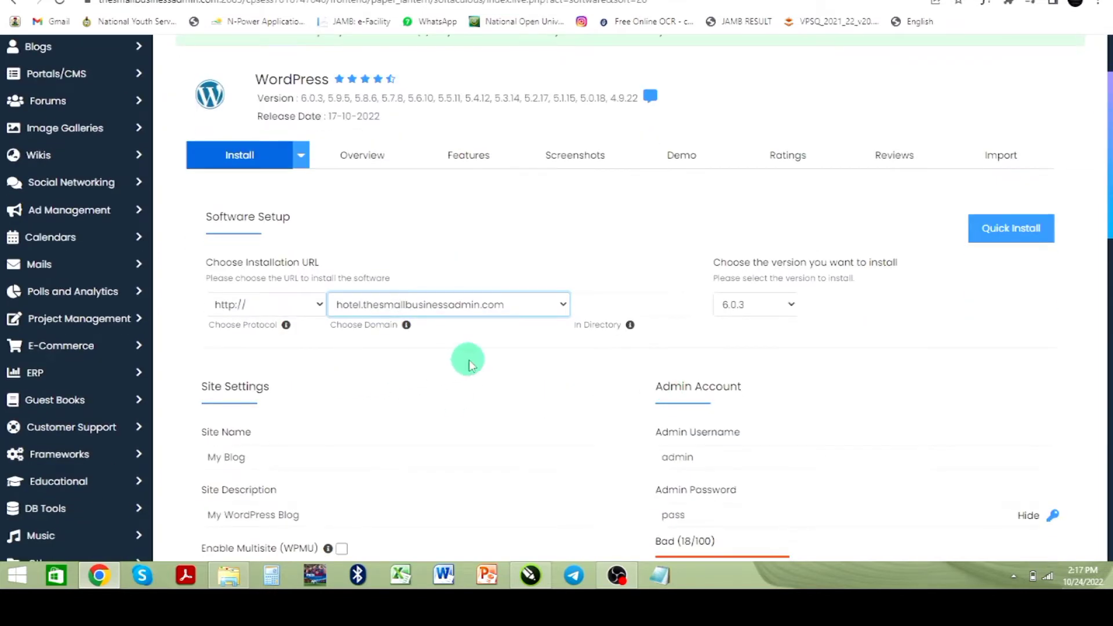
scroll(468, 364, down, 2)
drag(255, 346, 184, 359)
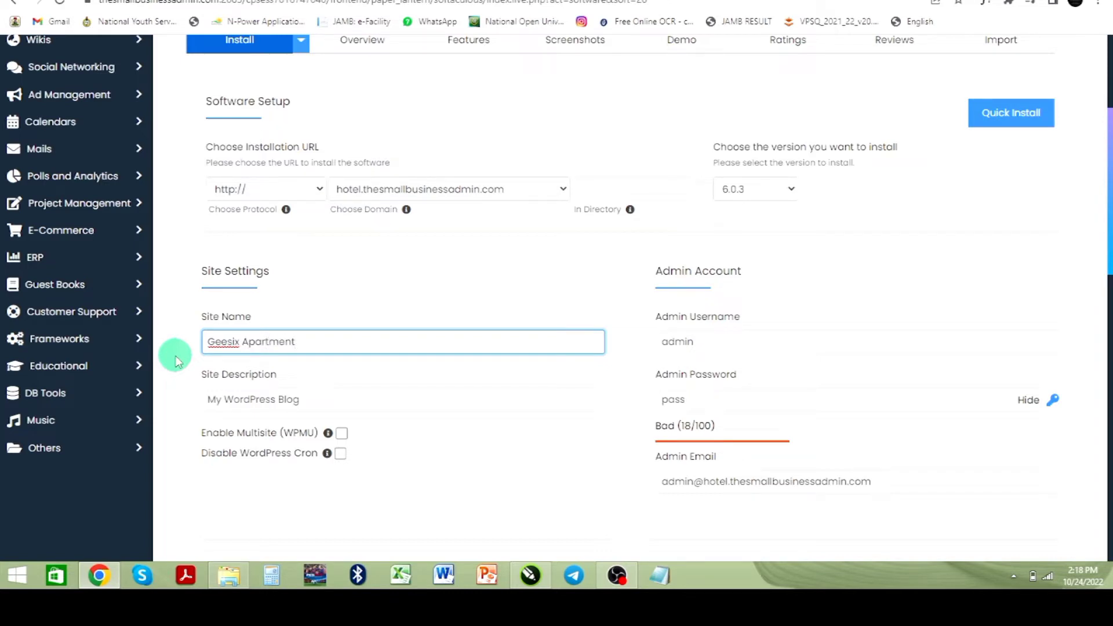
drag(325, 403, 193, 401)
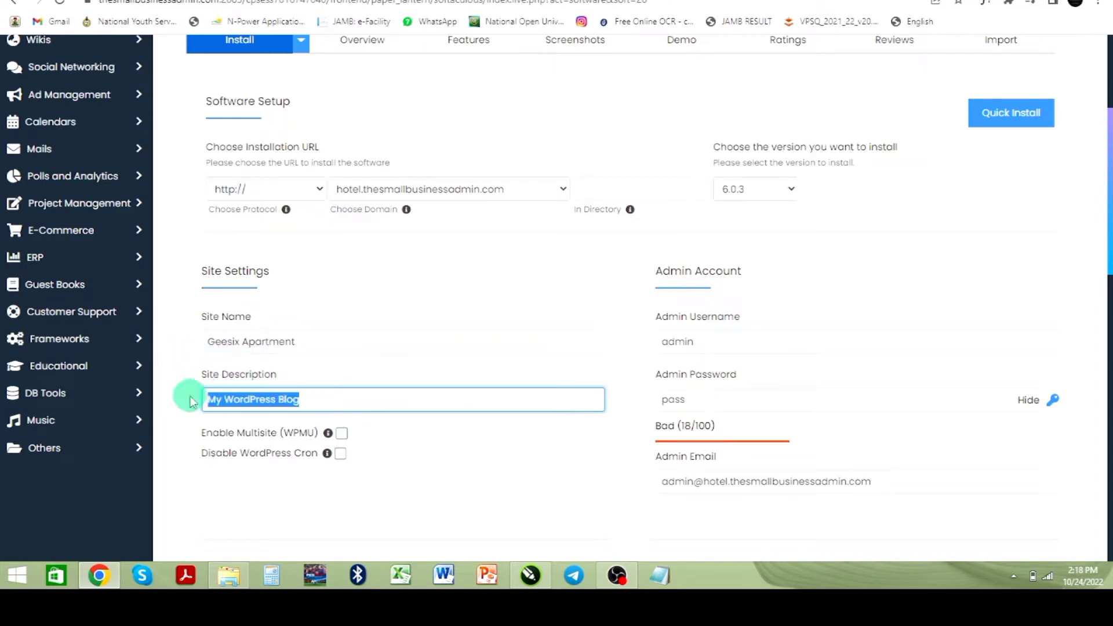
text(a)
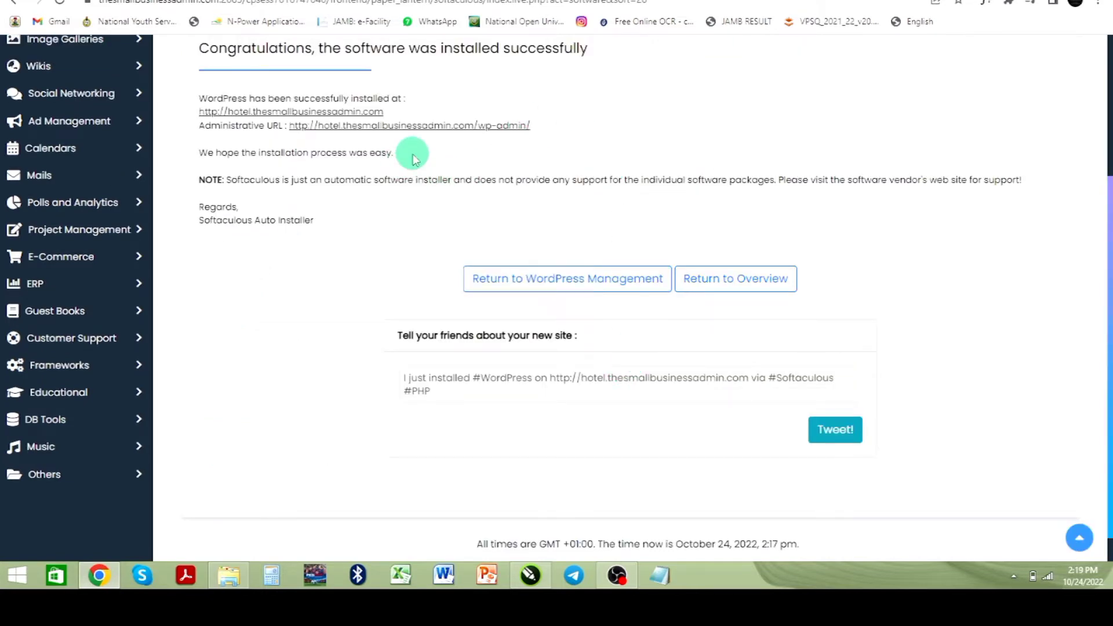
Step: Open the newly installed site at hotel.thesmallbusinessadmin.com
scroll(412, 156, up, 2)
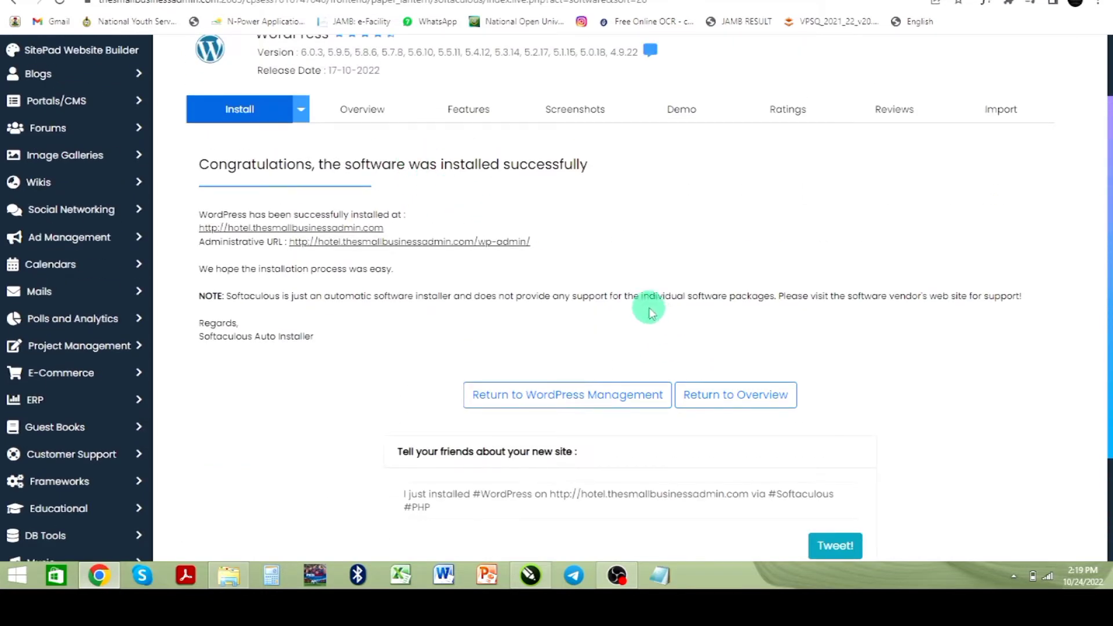
click(323, 231)
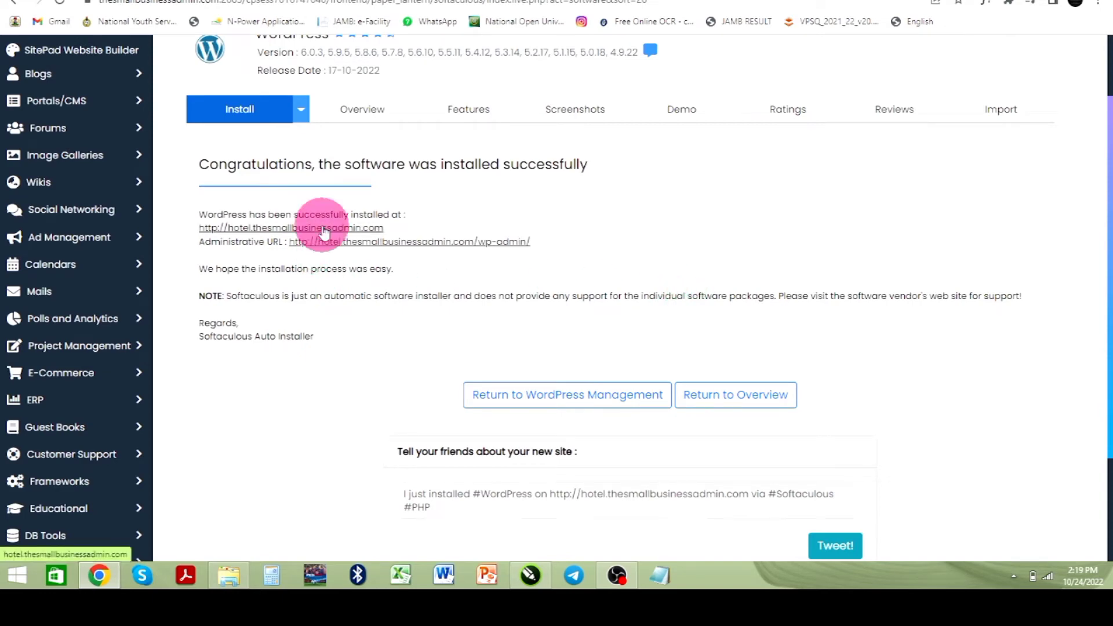
click(332, 0)
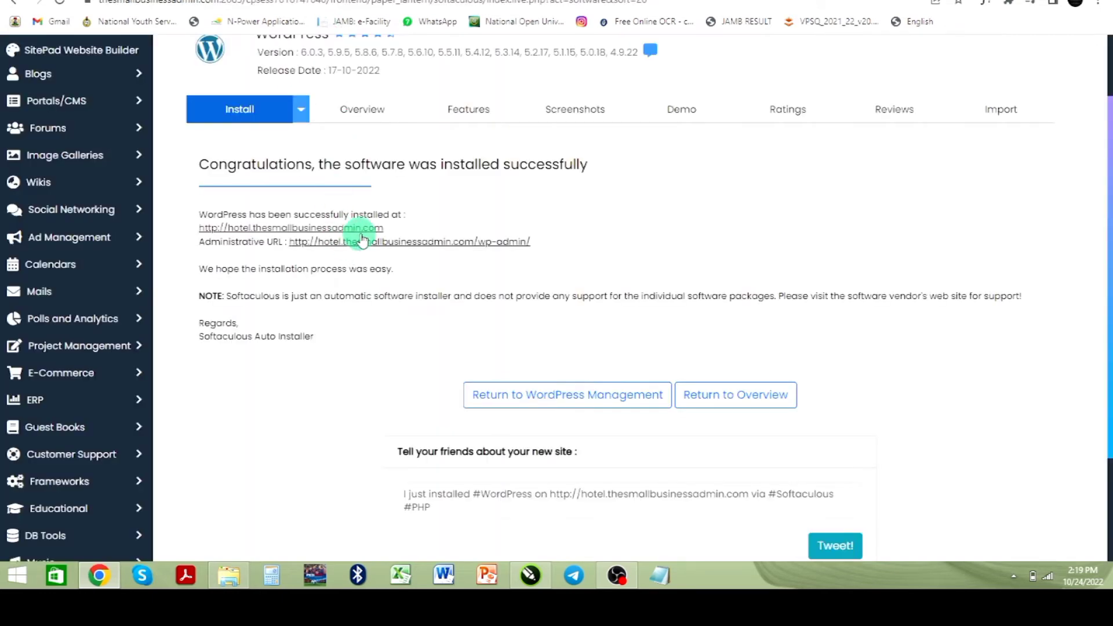
click(361, 232)
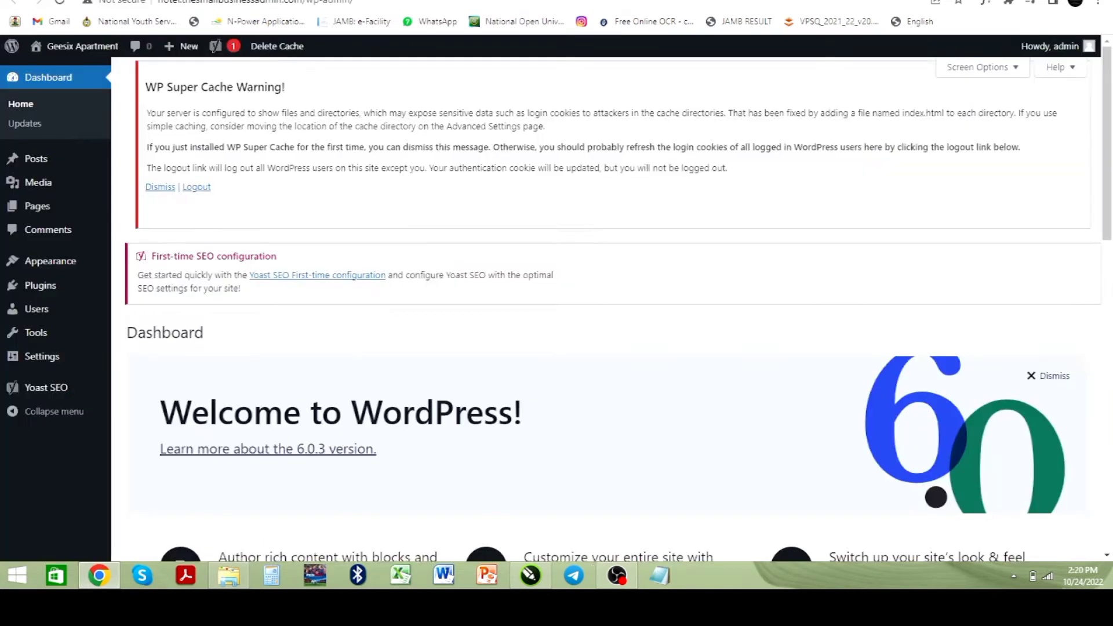
Step: Browse the WordPress admin dashboard and open the Appearance Themes page
scroll(429, 290, down, 7)
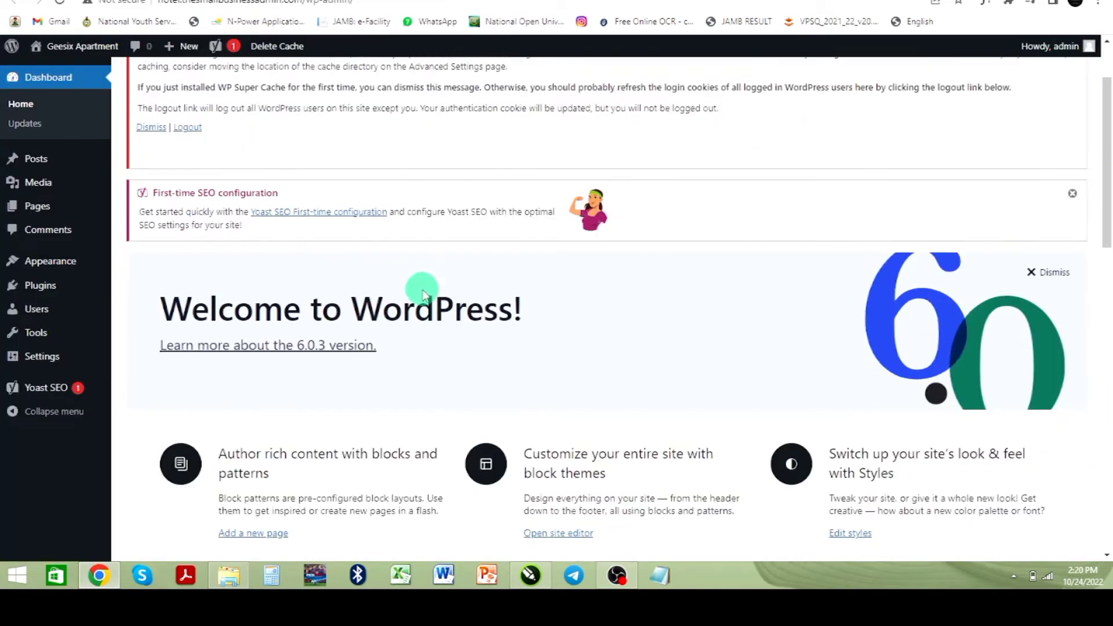
scroll(424, 289, down, 10)
mouse_move(18, 261)
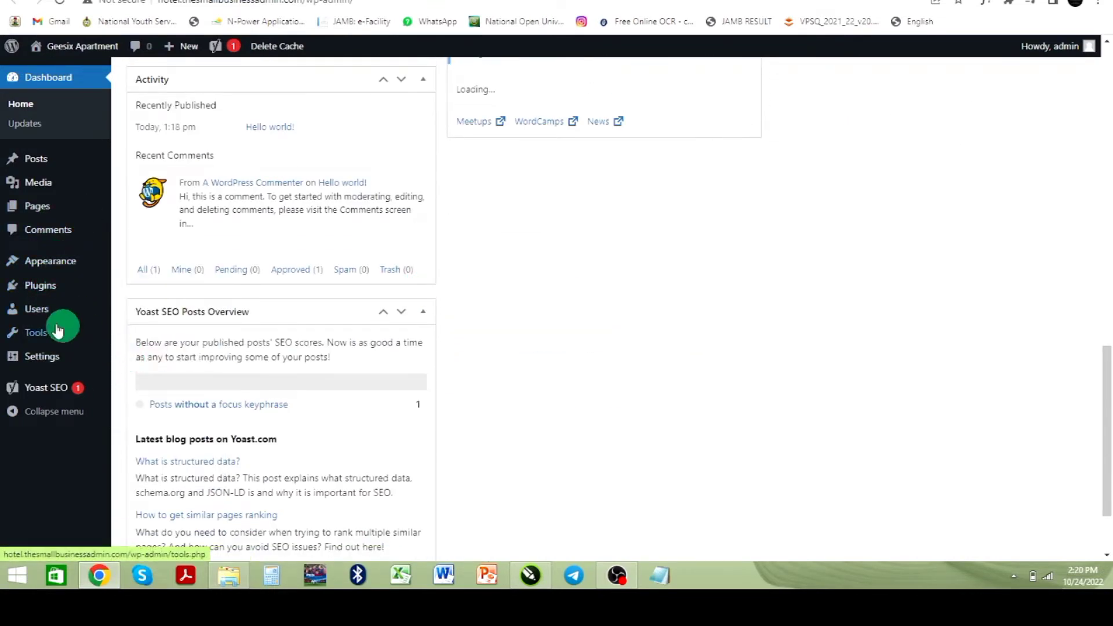
mouse_move(64, 332)
scroll(184, 330, up, 4)
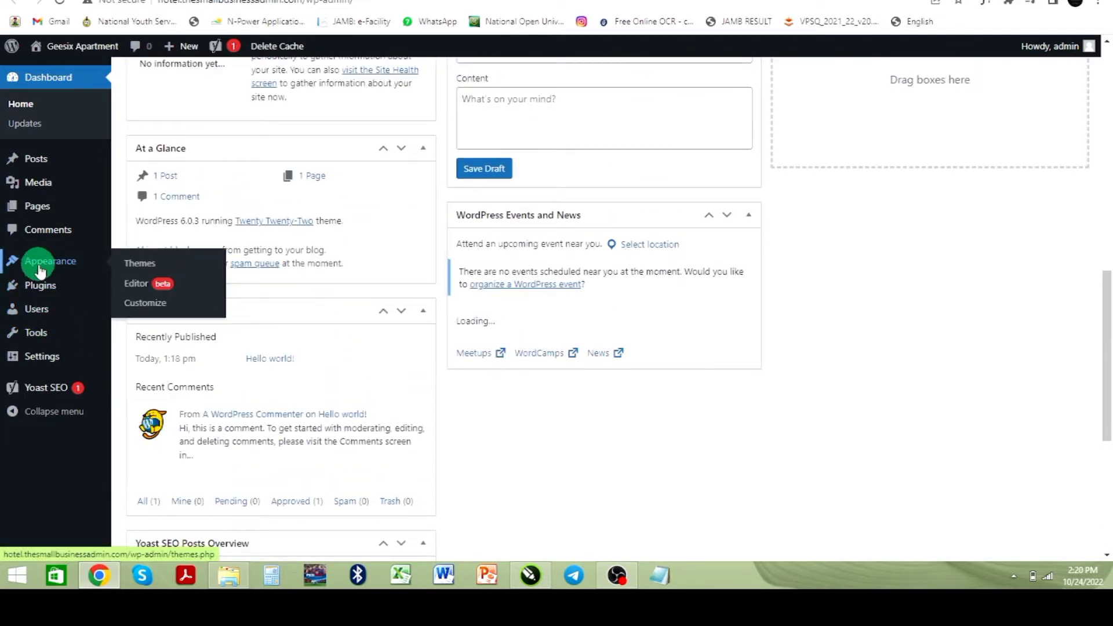
click(139, 265)
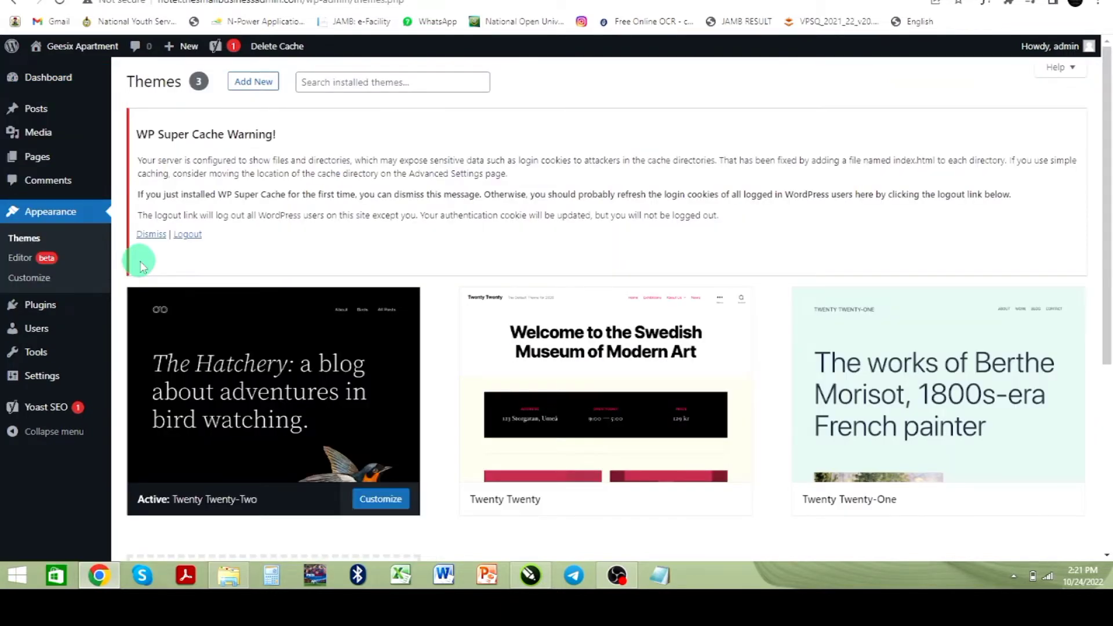
Step: Open the Add Themes library to browse popular themes
scroll(347, 290, down, 3)
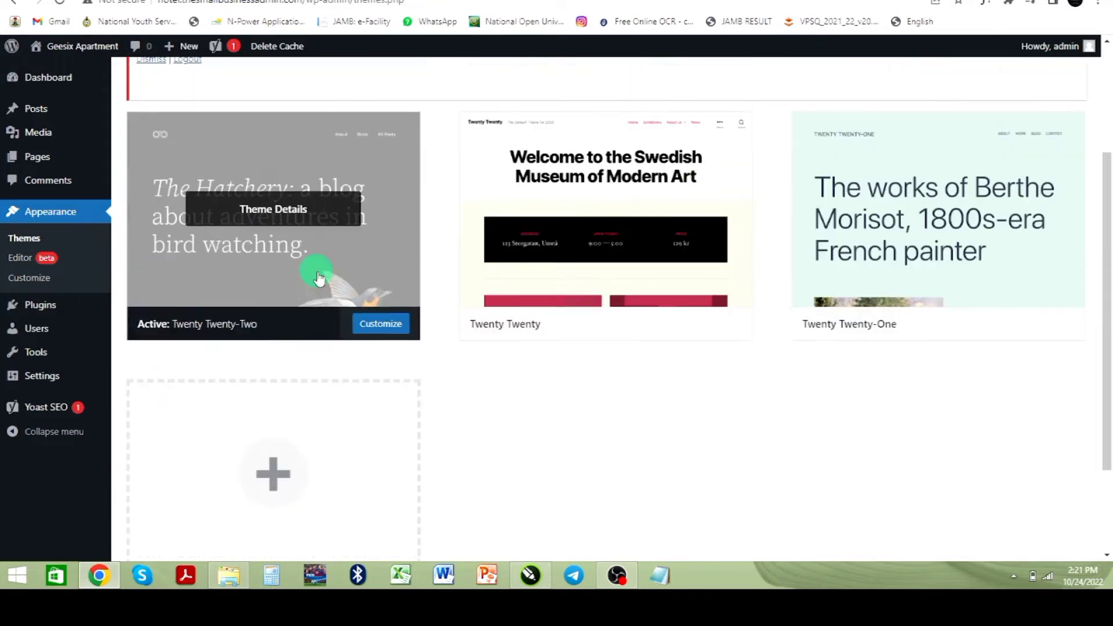
scroll(321, 273, up, 1)
scroll(320, 261, up, 2)
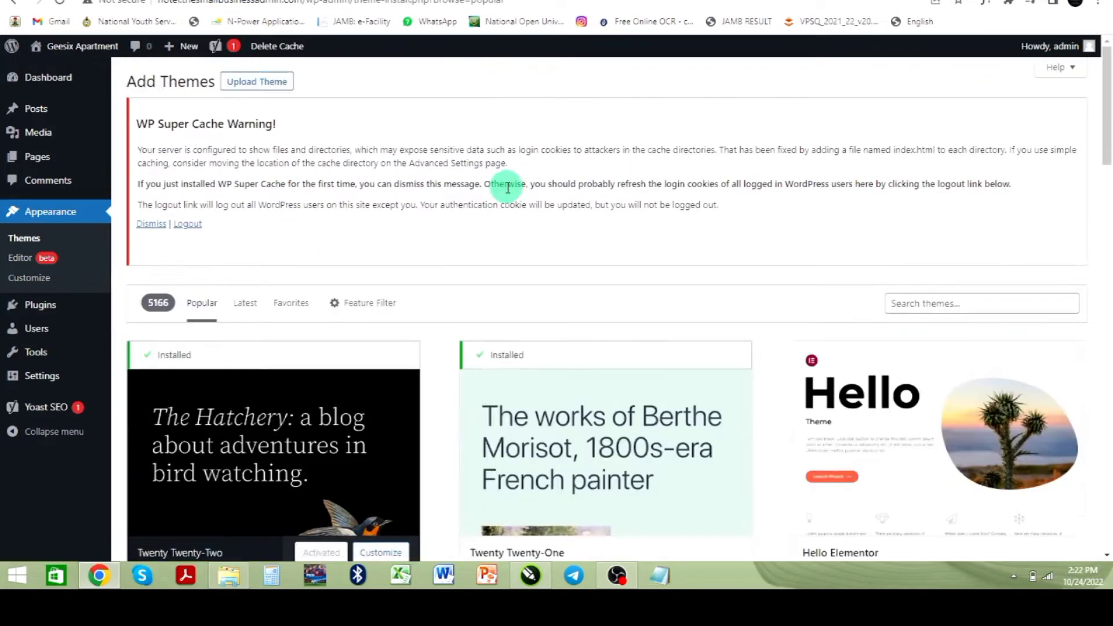
Step: Install and activate the Astra theme from the popular themes library
scroll(507, 184, down, 4)
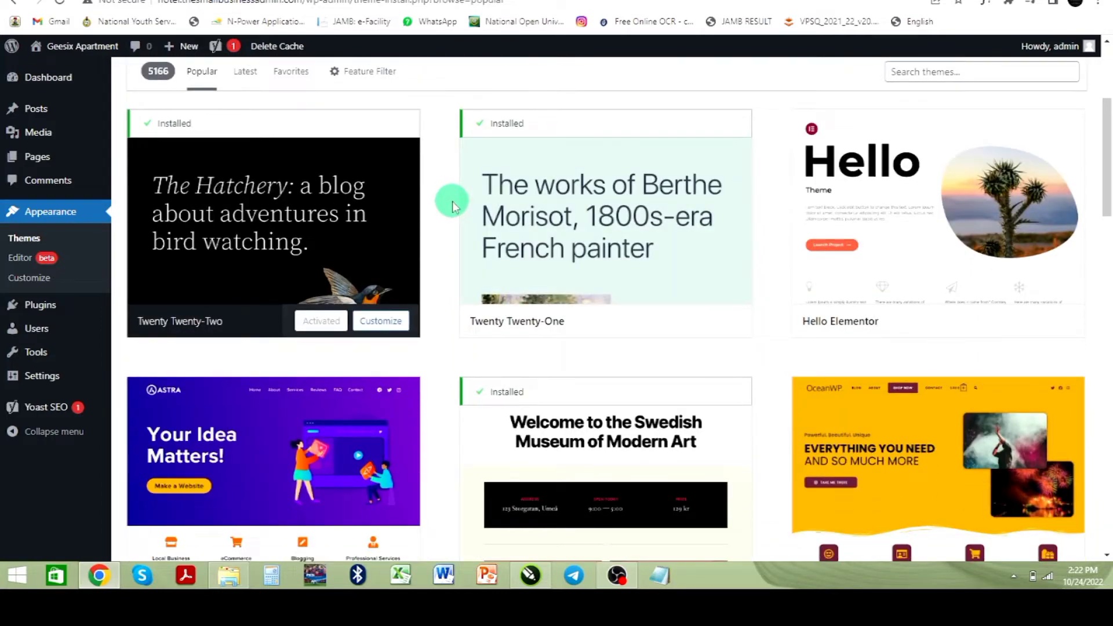
scroll(492, 231, up, 4)
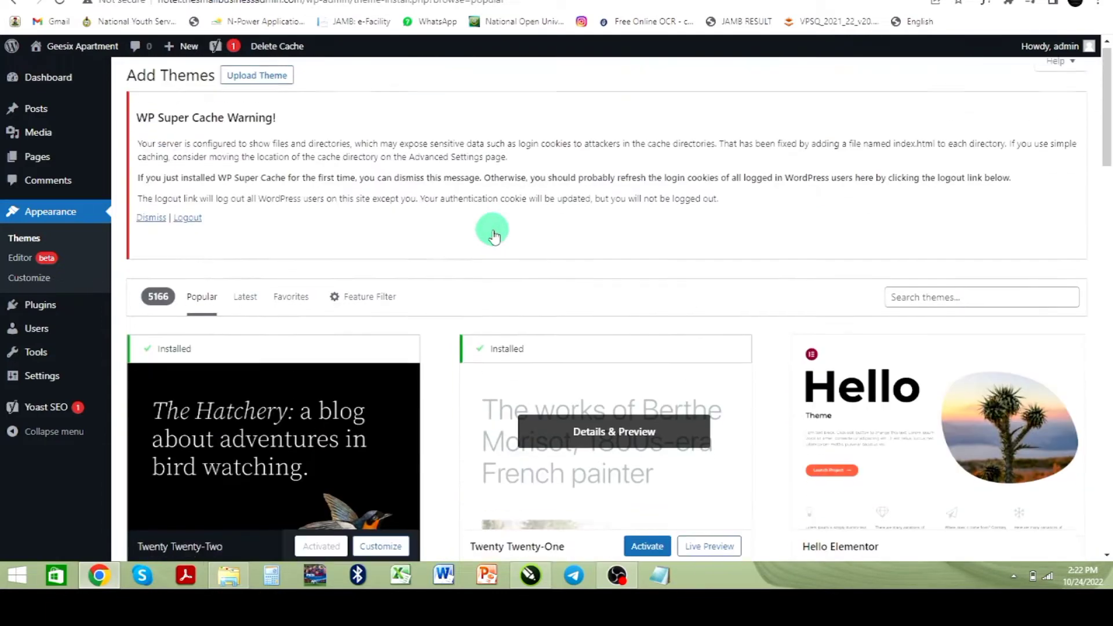
scroll(494, 271, down, 4)
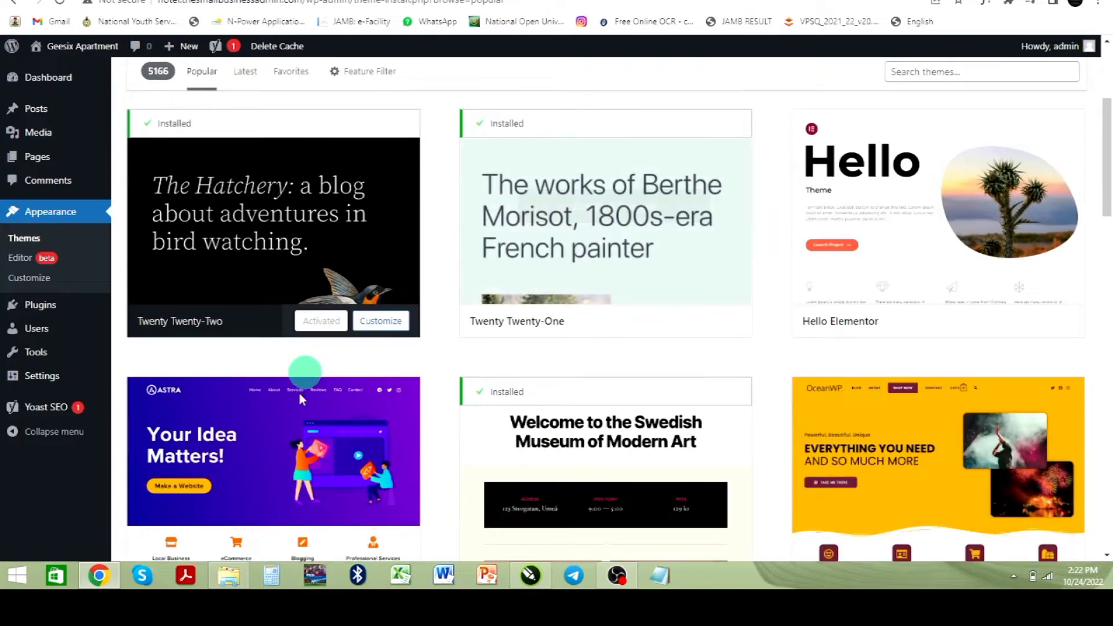
scroll(348, 415, down, 2)
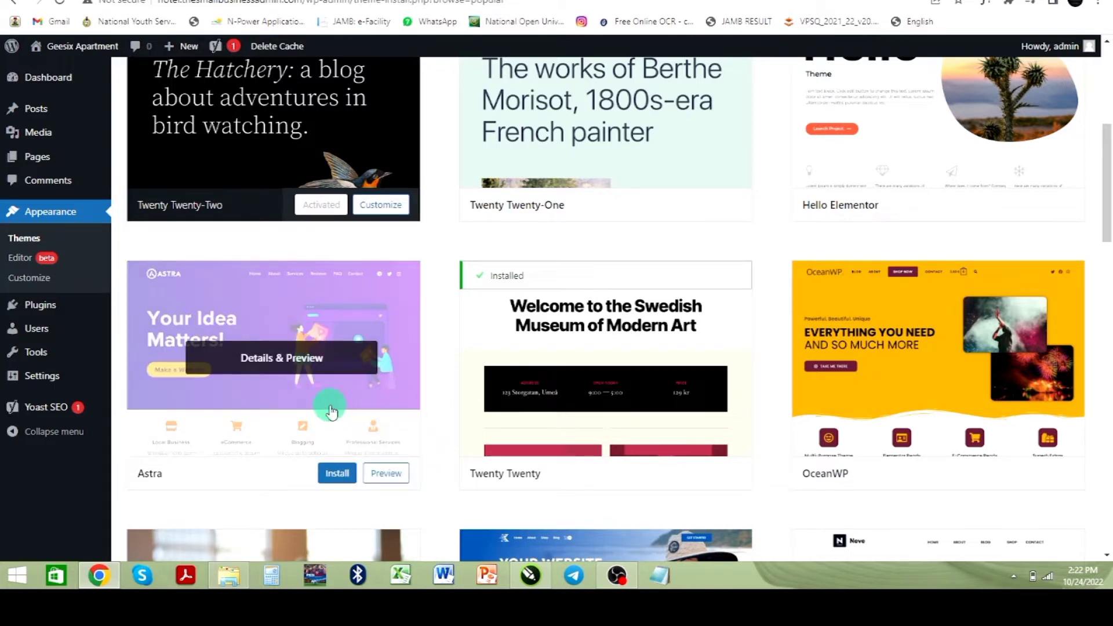
click(337, 477)
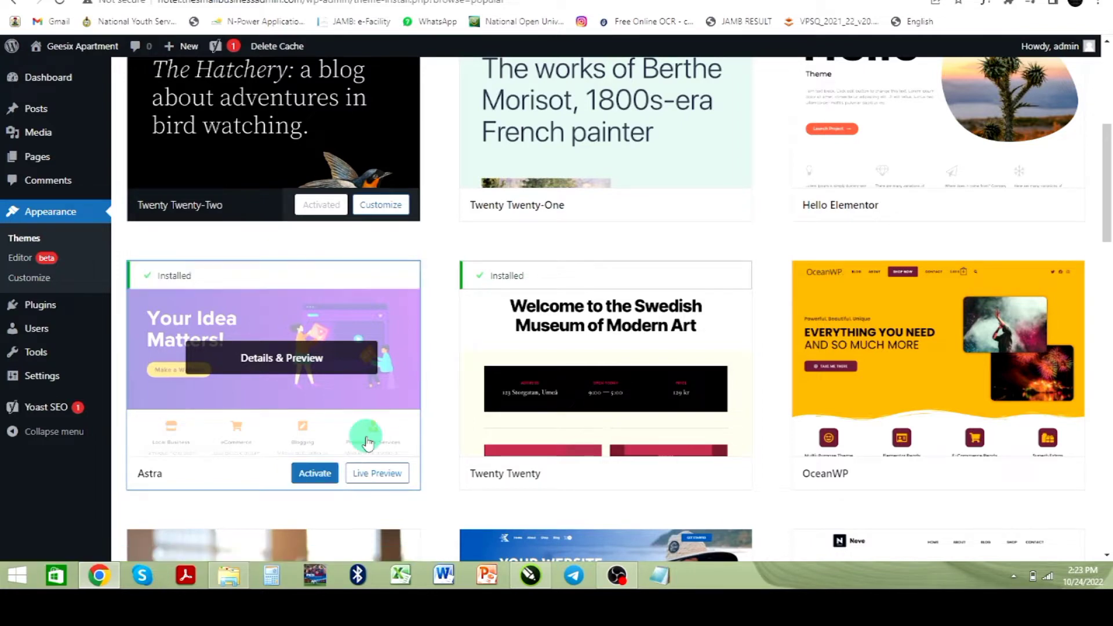
click(314, 475)
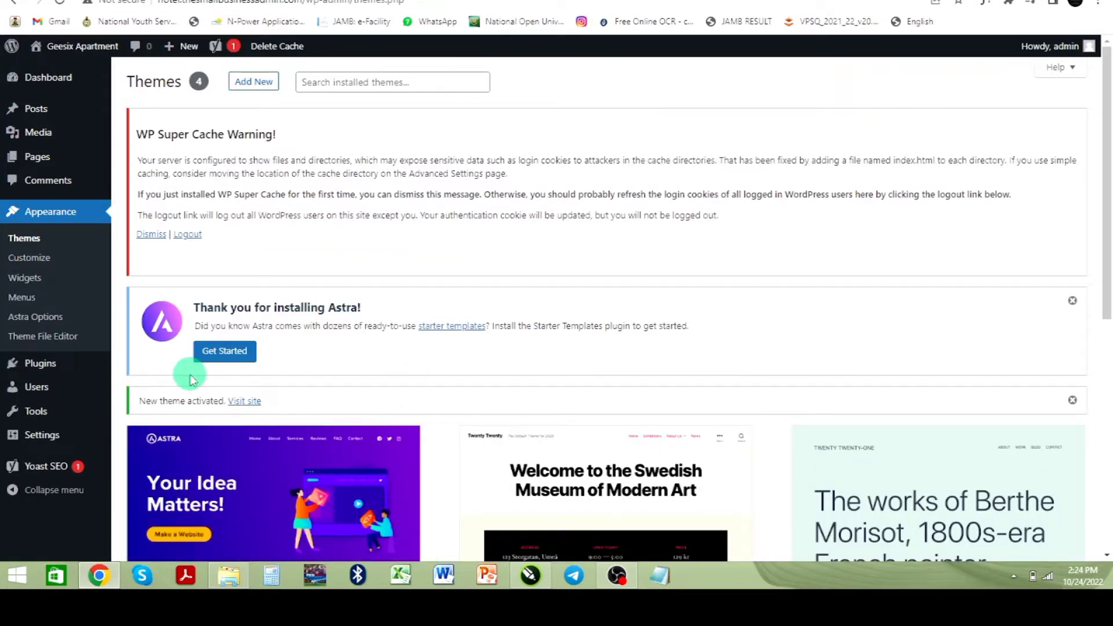
Step: Start the Astra Starter Templates setup and choose Elementor as the page builder
click(225, 354)
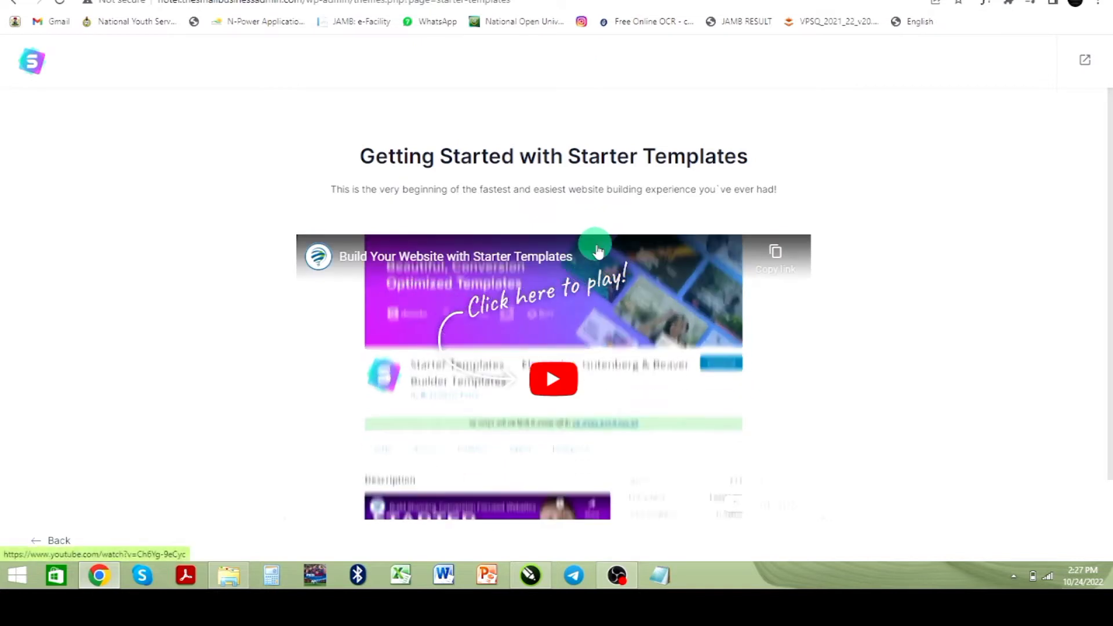
scroll(618, 277, down, 2)
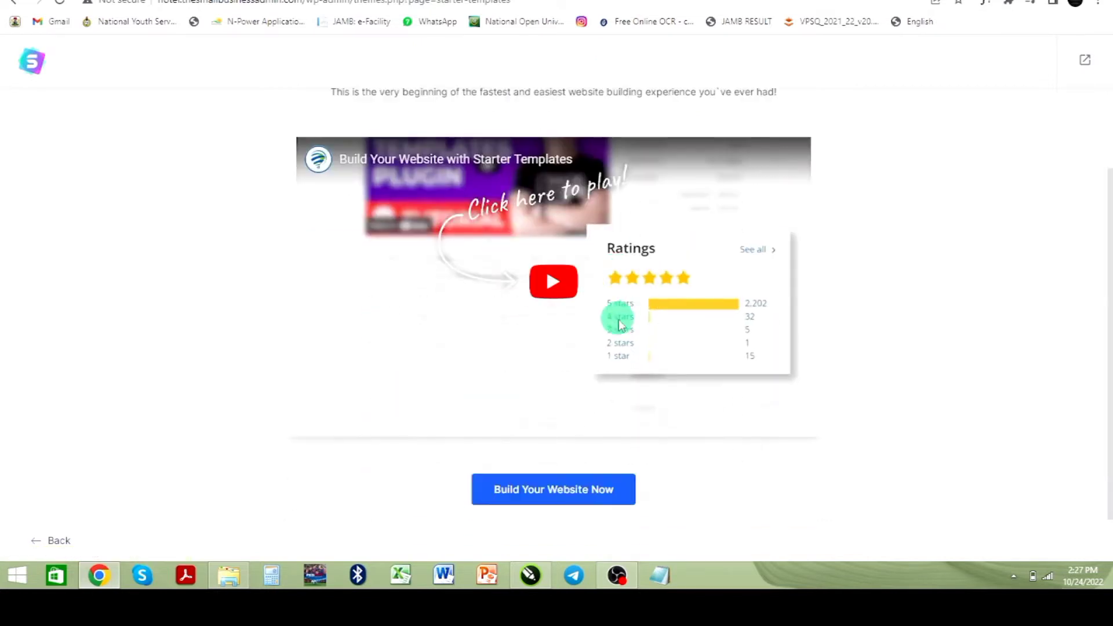
click(534, 489)
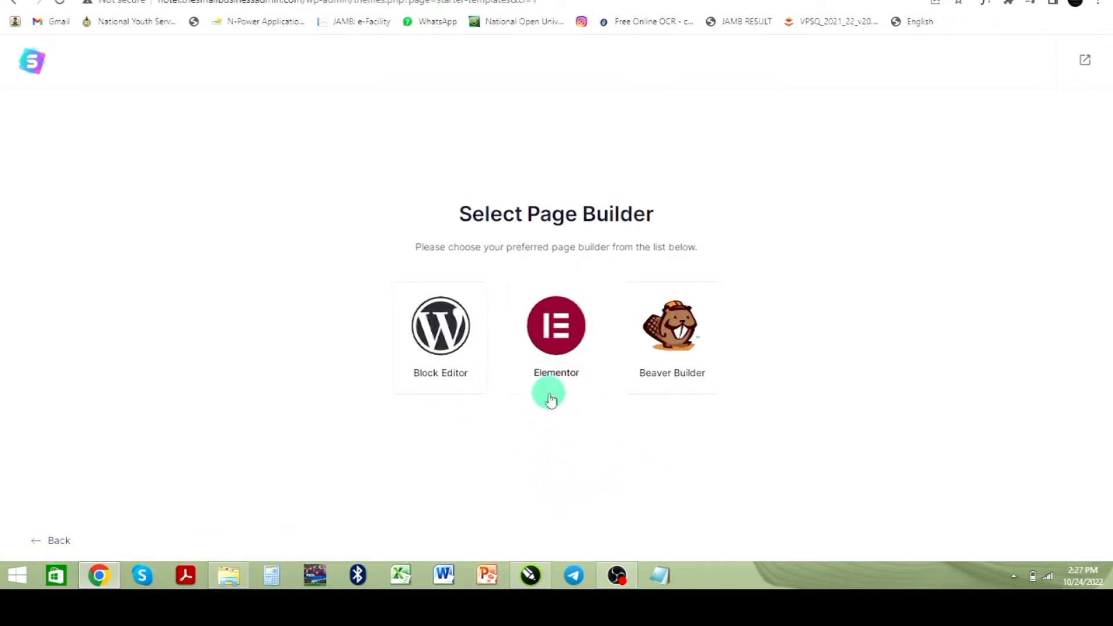
click(557, 351)
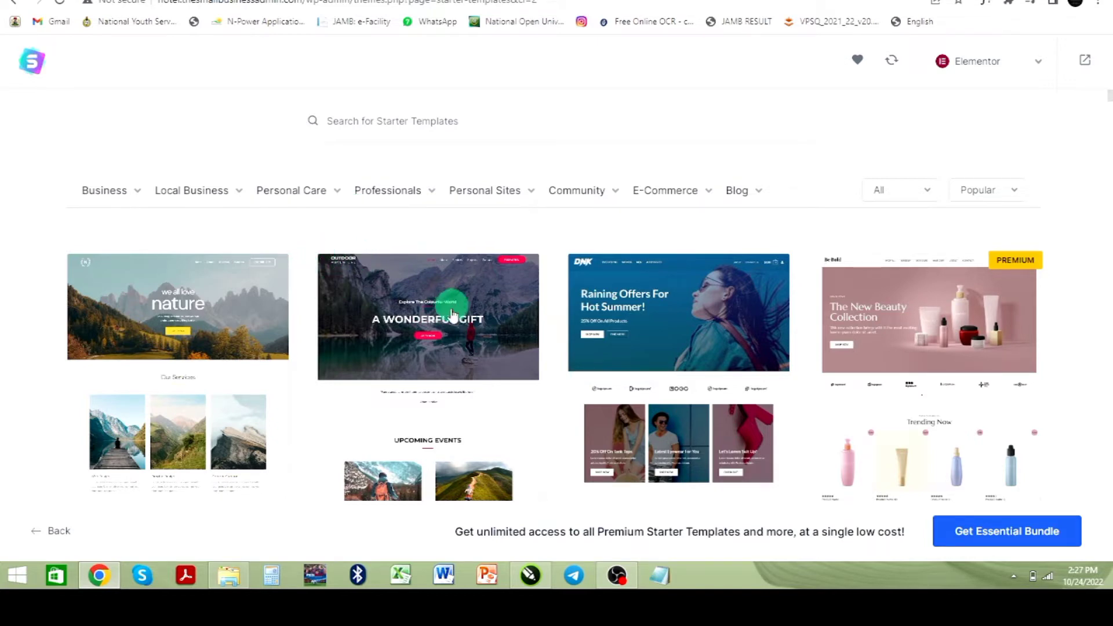
Step: Search the starter templates for travel and select the Travel & Tourism template
click(402, 129)
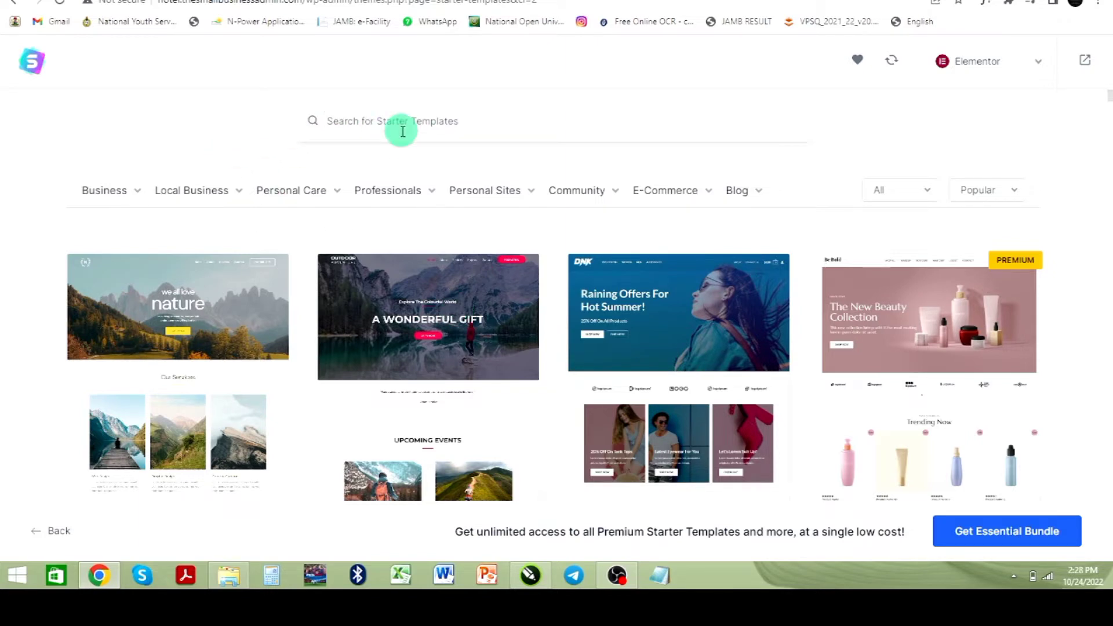
text(t)
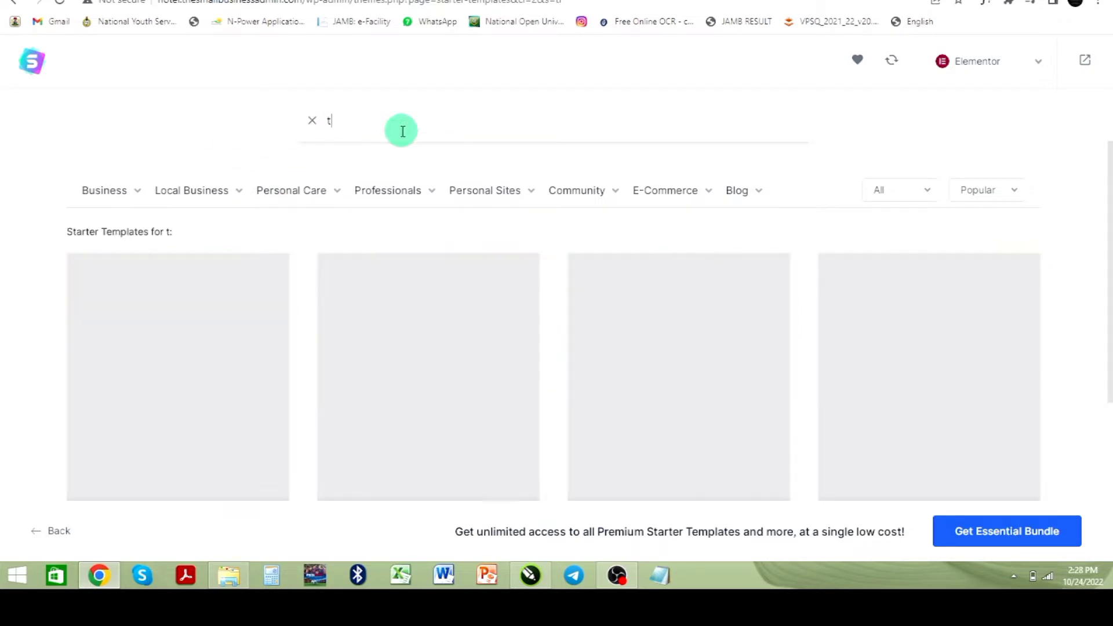
text(ravel)
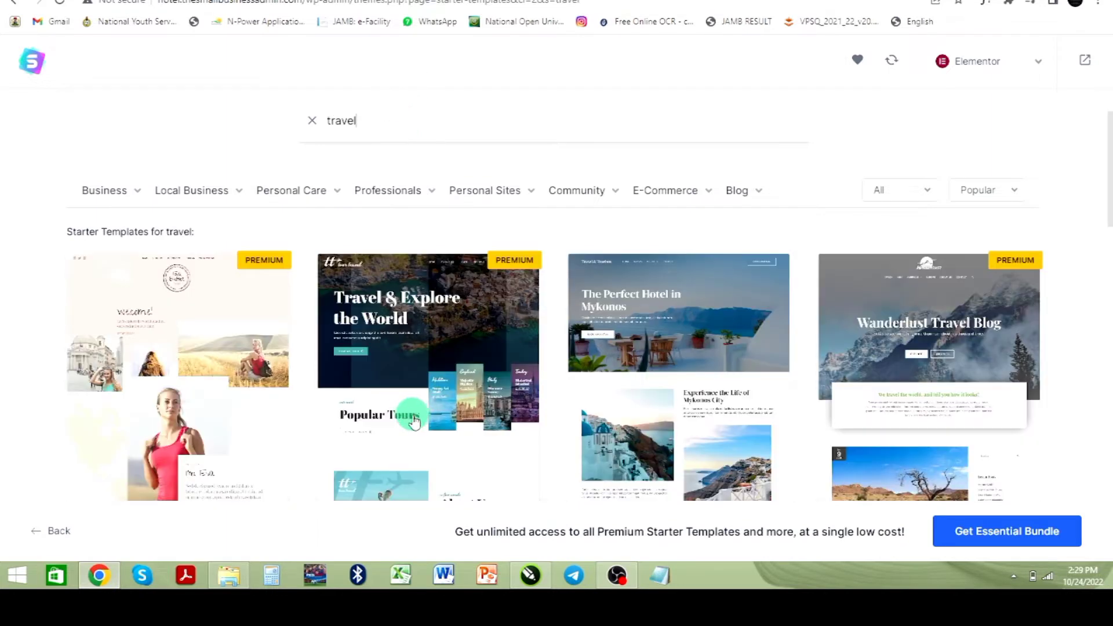
scroll(638, 376, down, 2)
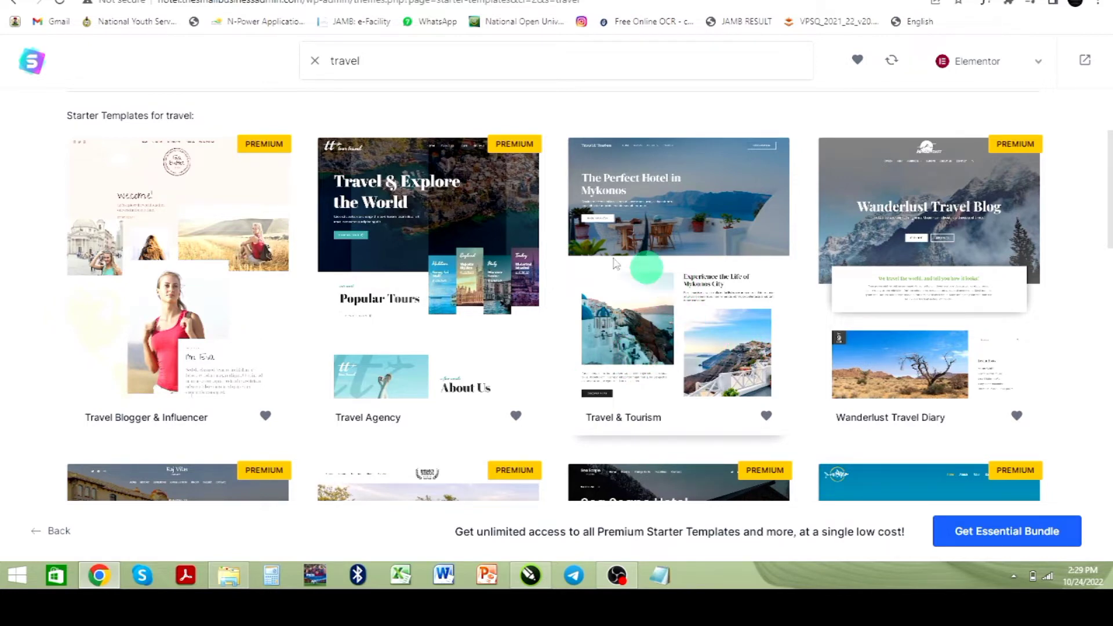
click(645, 267)
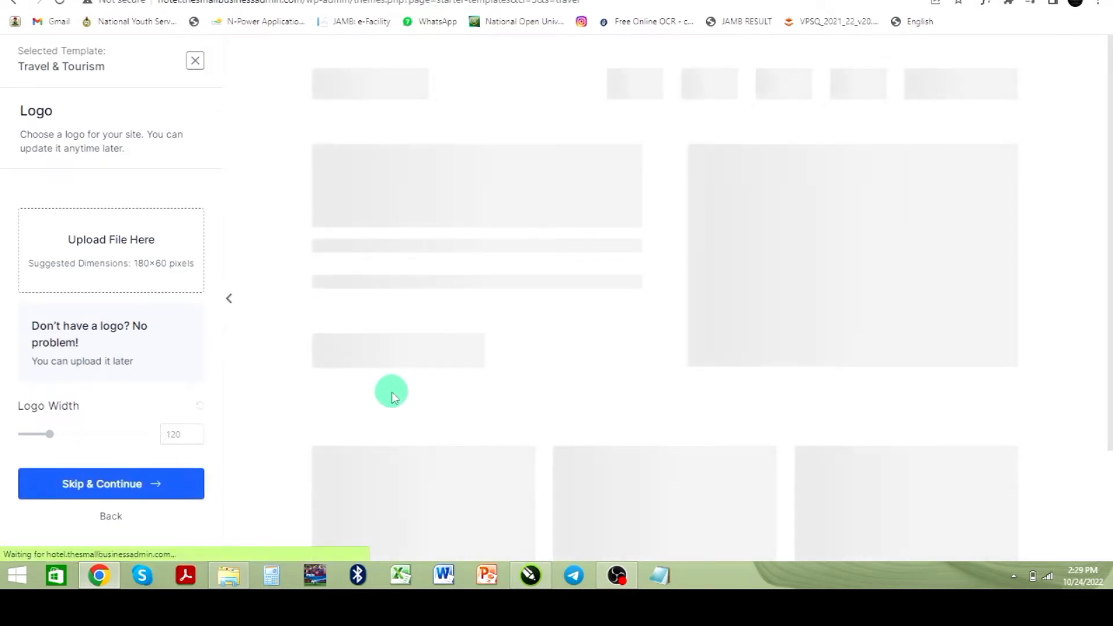
Step: Skip the logo upload, set the font pair to Montserrat / Lato, and continue
click(99, 490)
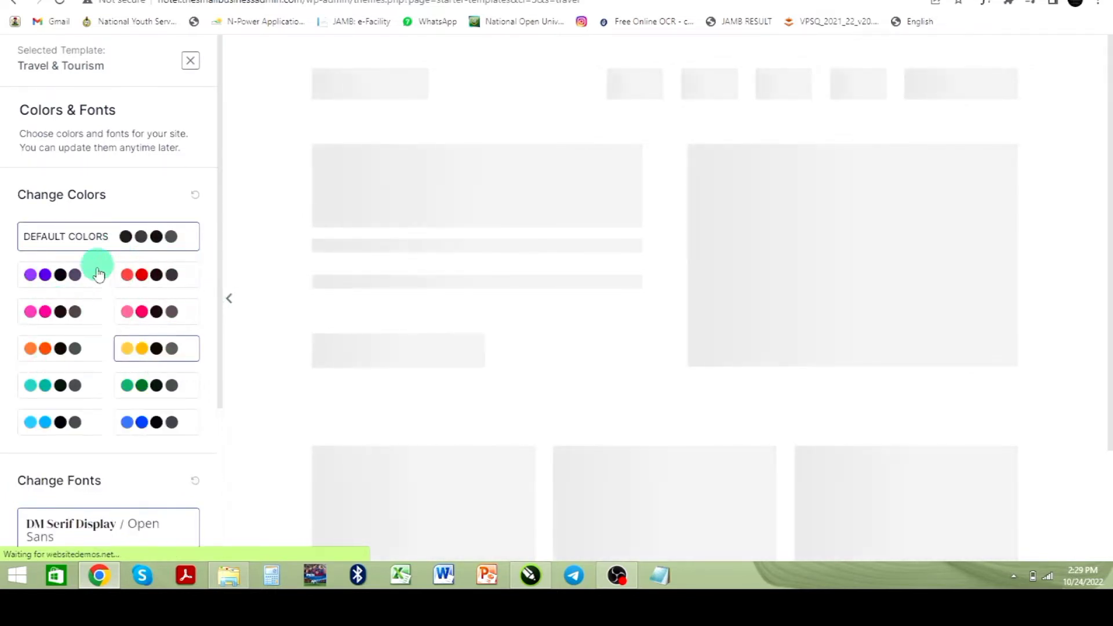
scroll(116, 330, down, 2)
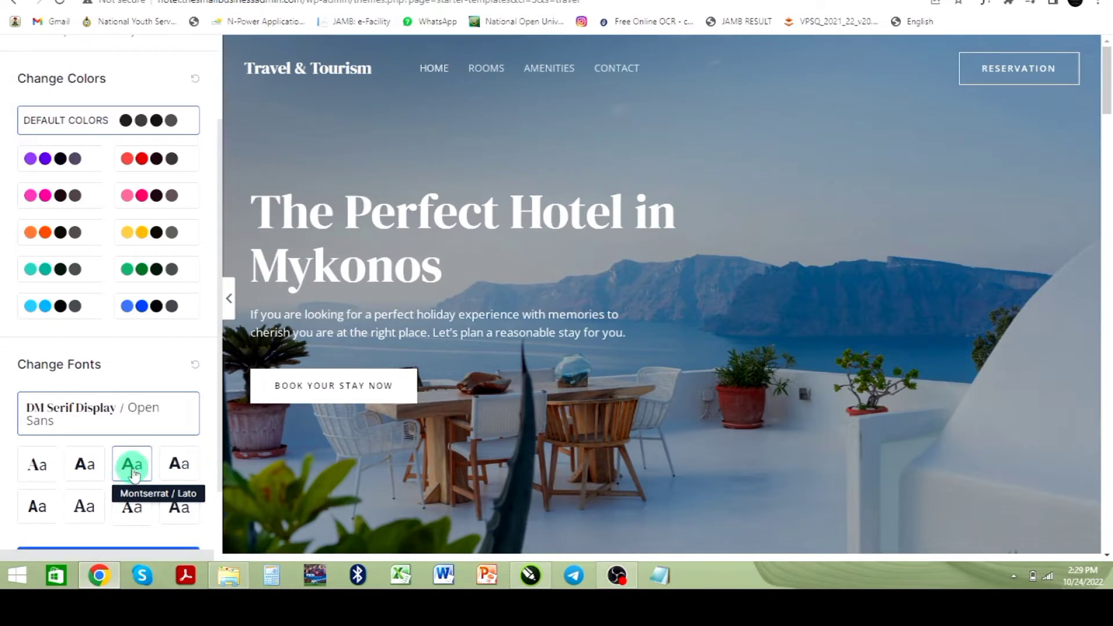
click(133, 472)
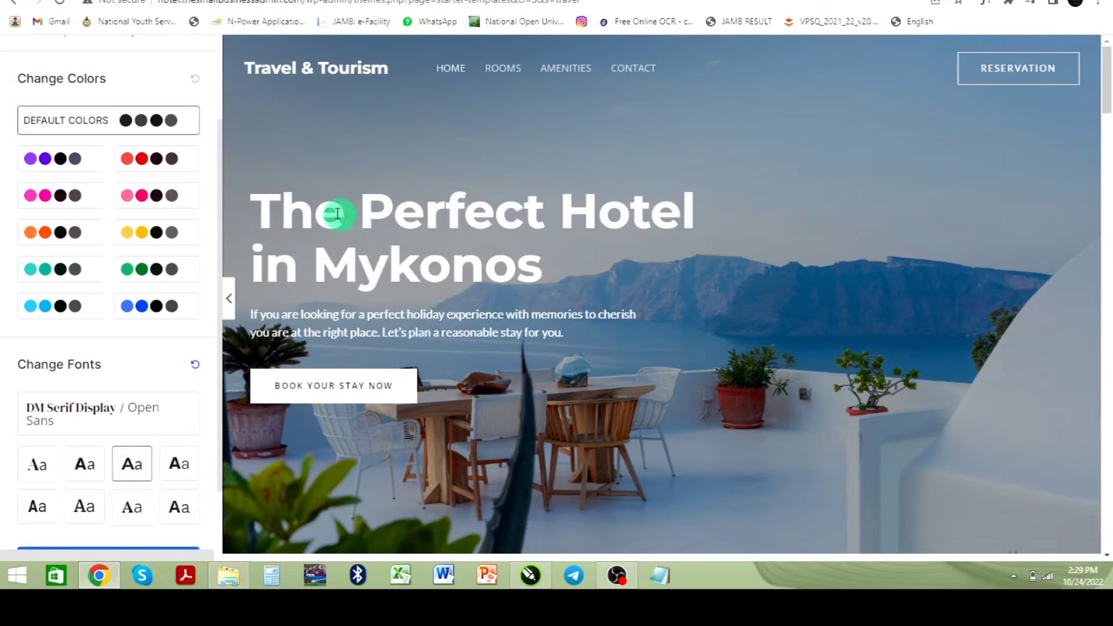
click(175, 462)
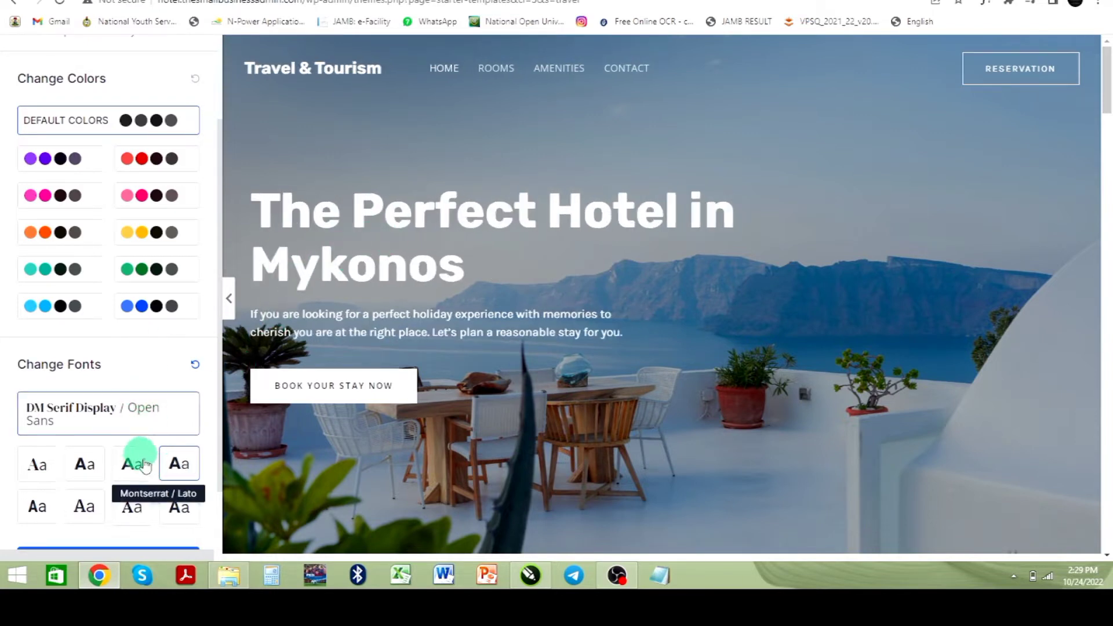
click(129, 473)
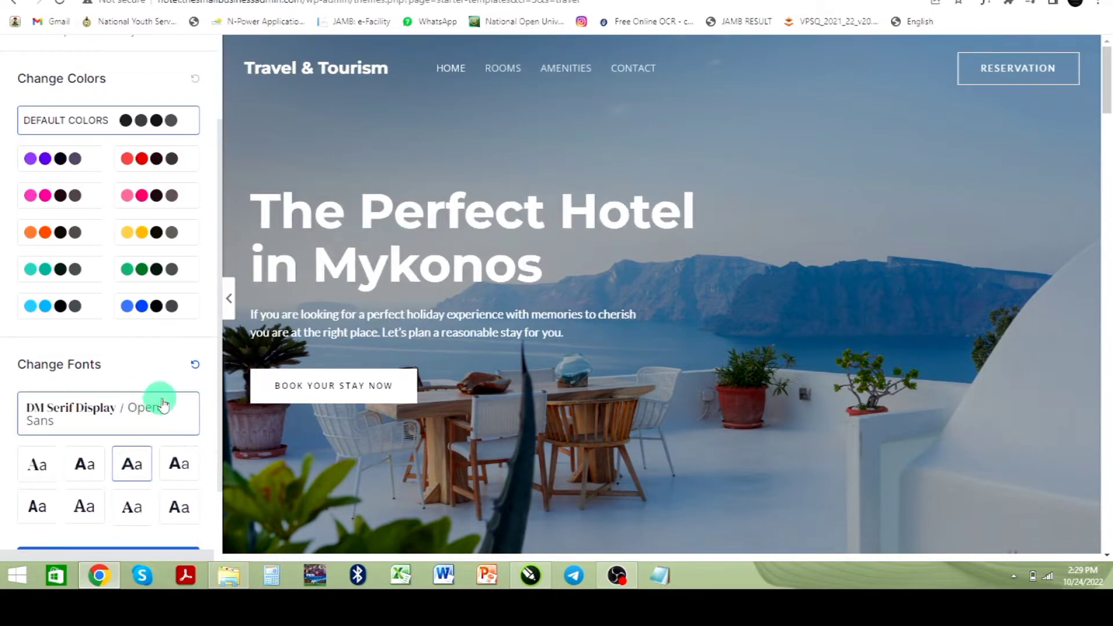
scroll(134, 387, down, 2)
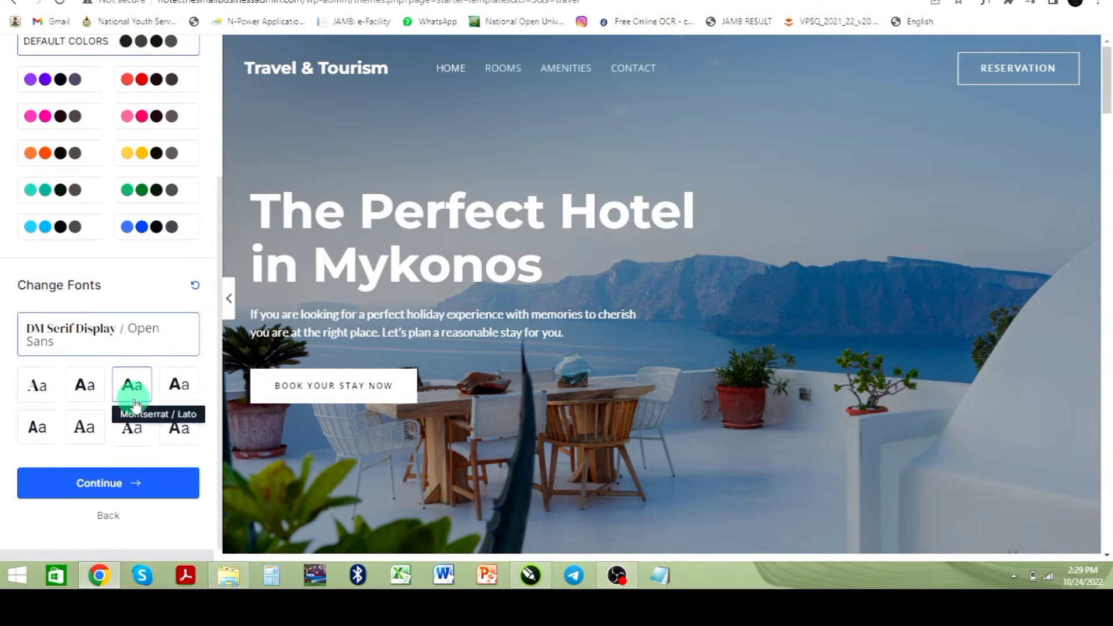
click(116, 492)
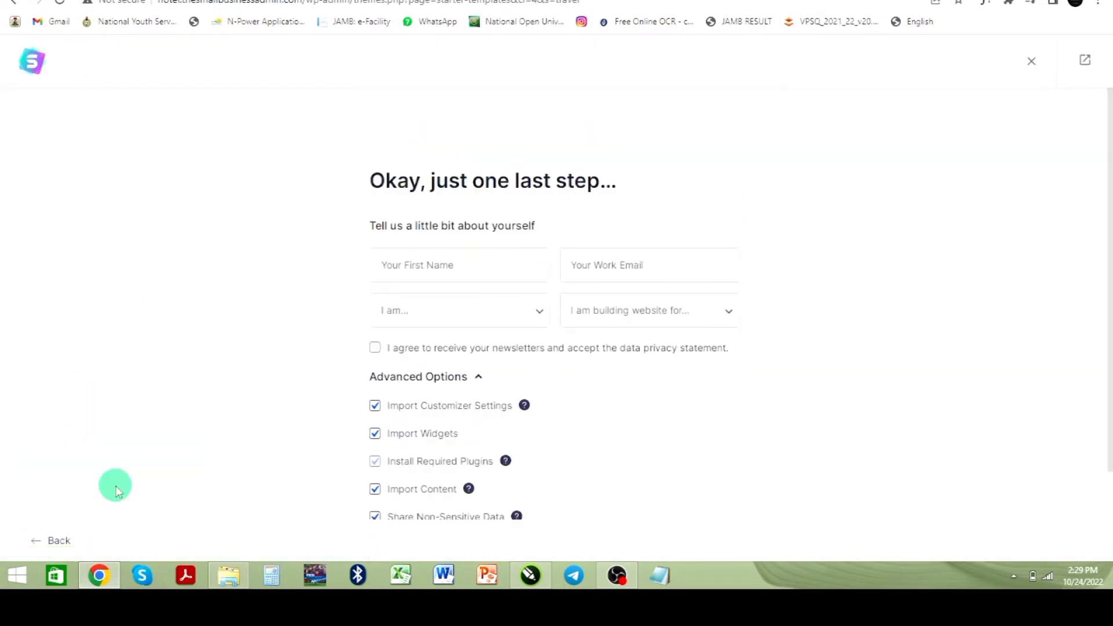
Step: Enter your first name and work email, and choose Beginner and Myself/My Company in the profile form
click(445, 269)
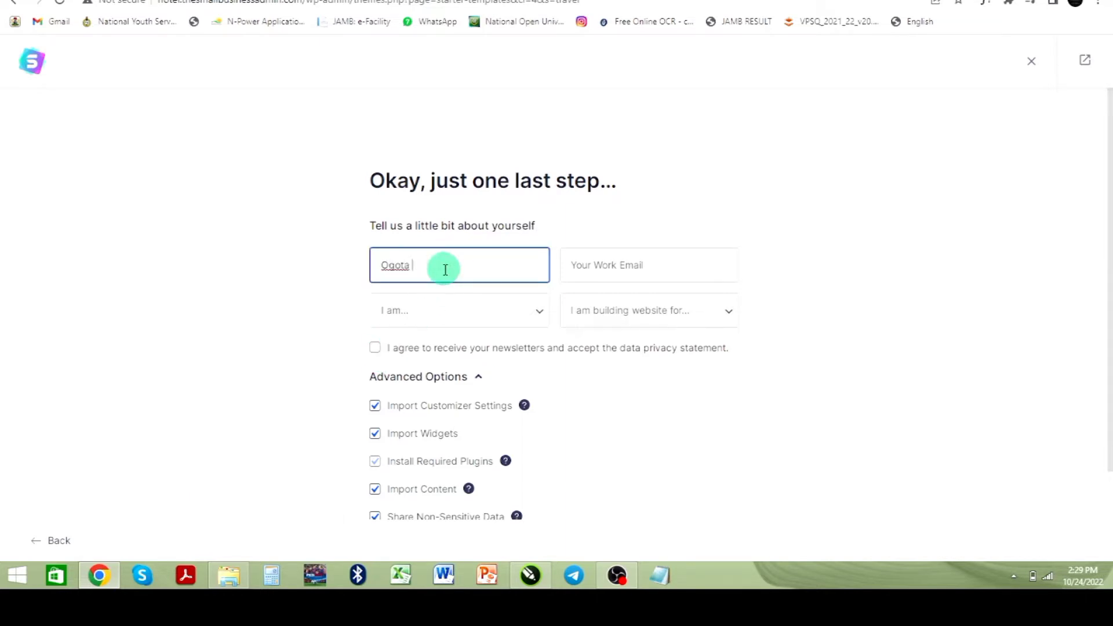
key(Tab)
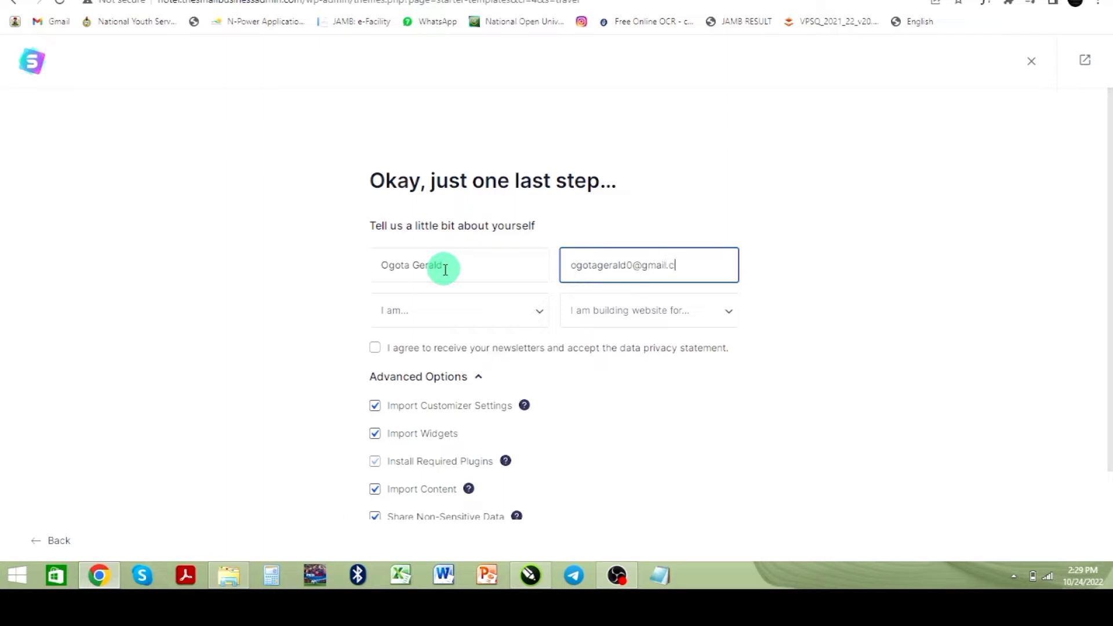
click(423, 311)
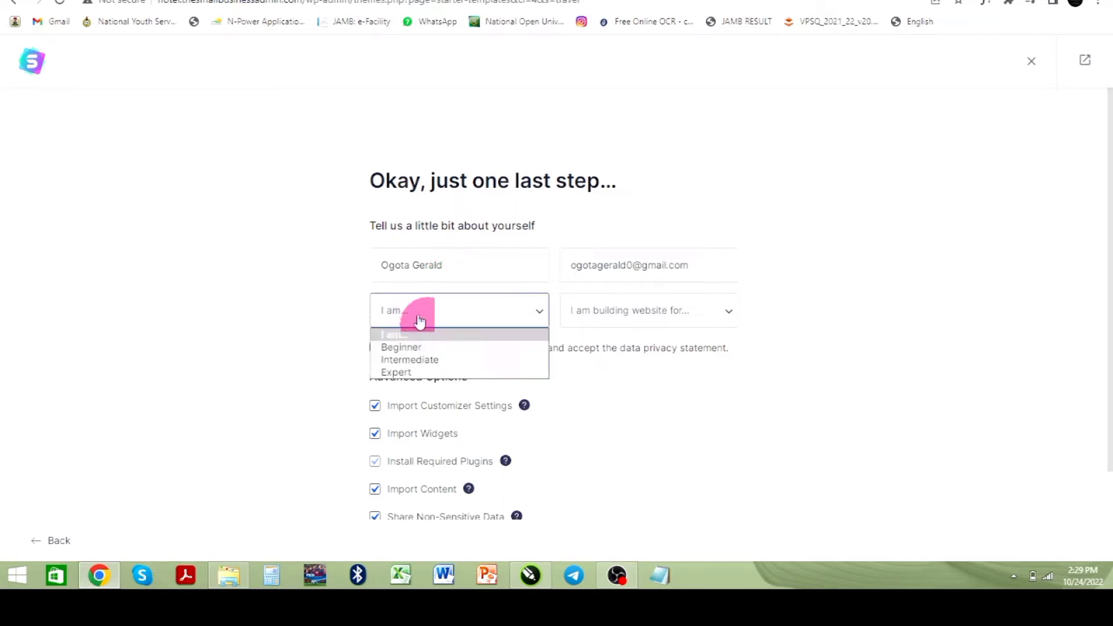
click(418, 349)
click(651, 310)
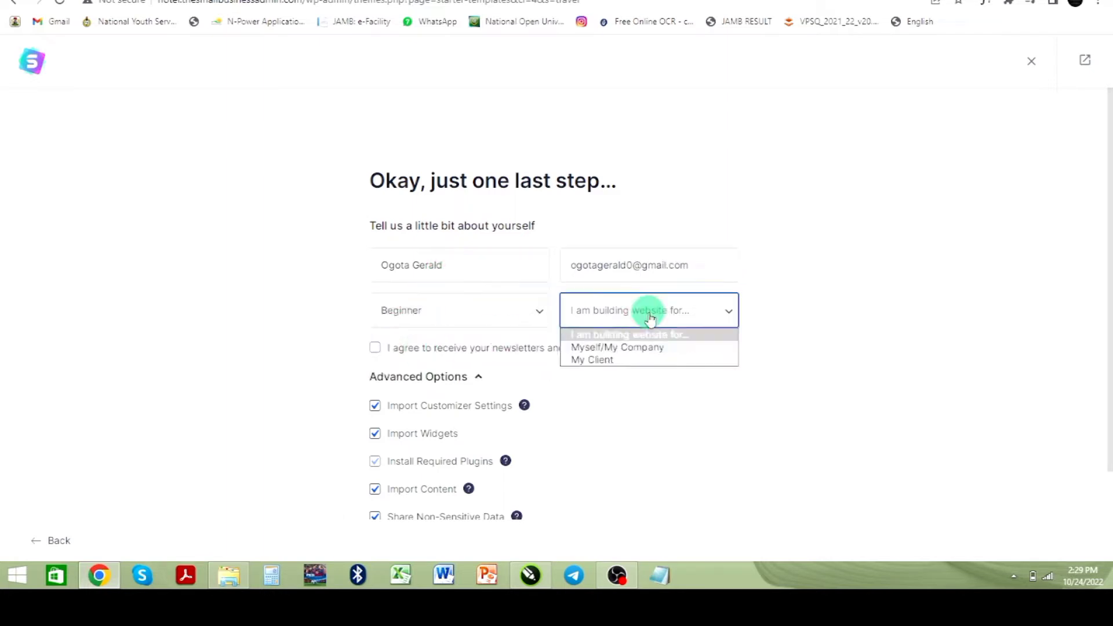
click(631, 350)
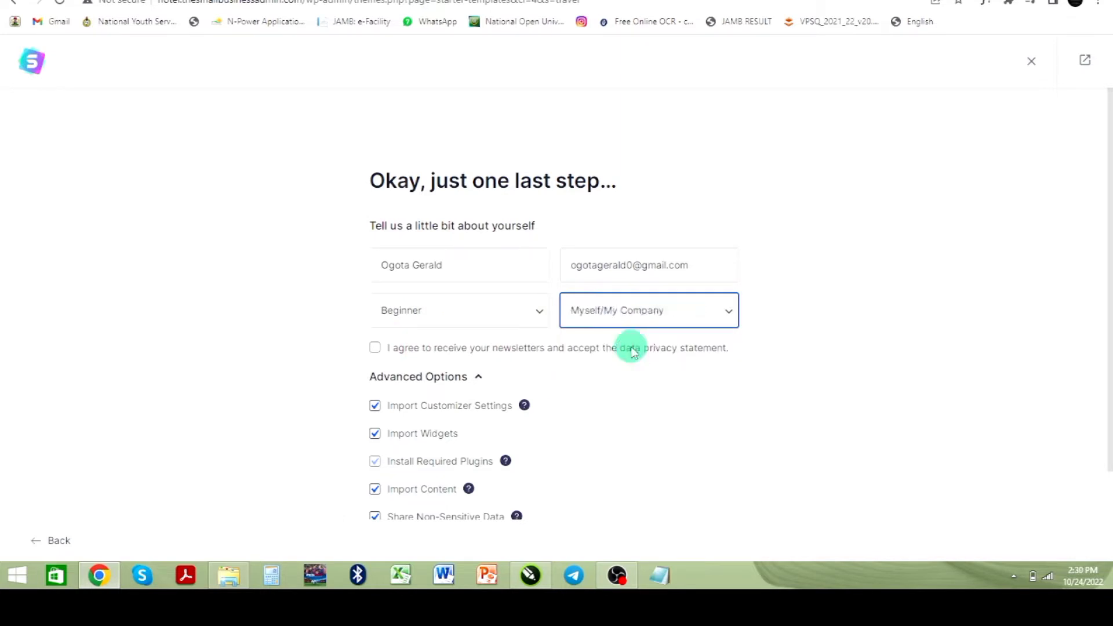
Step: Accept the newsletter and data privacy statement and submit to build the website
click(375, 350)
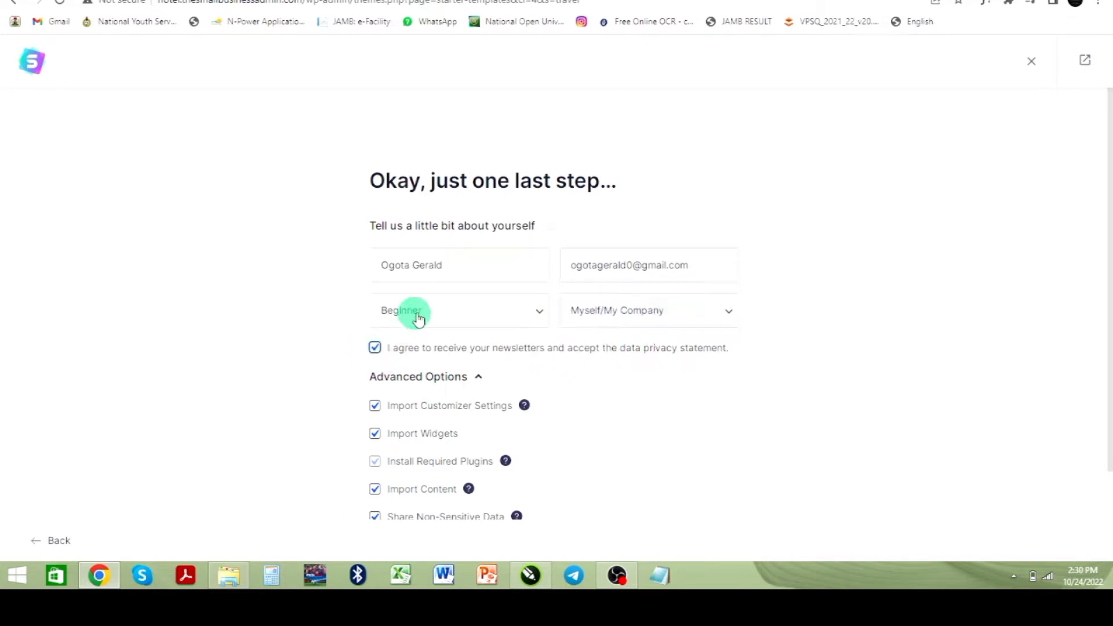
scroll(614, 435, down, 2)
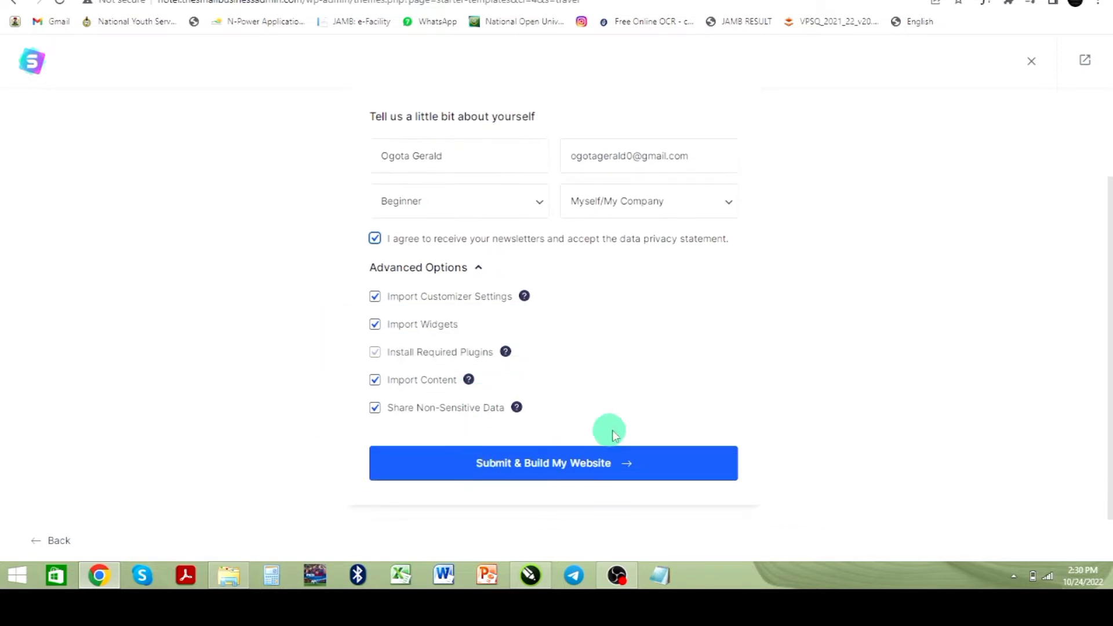
click(520, 469)
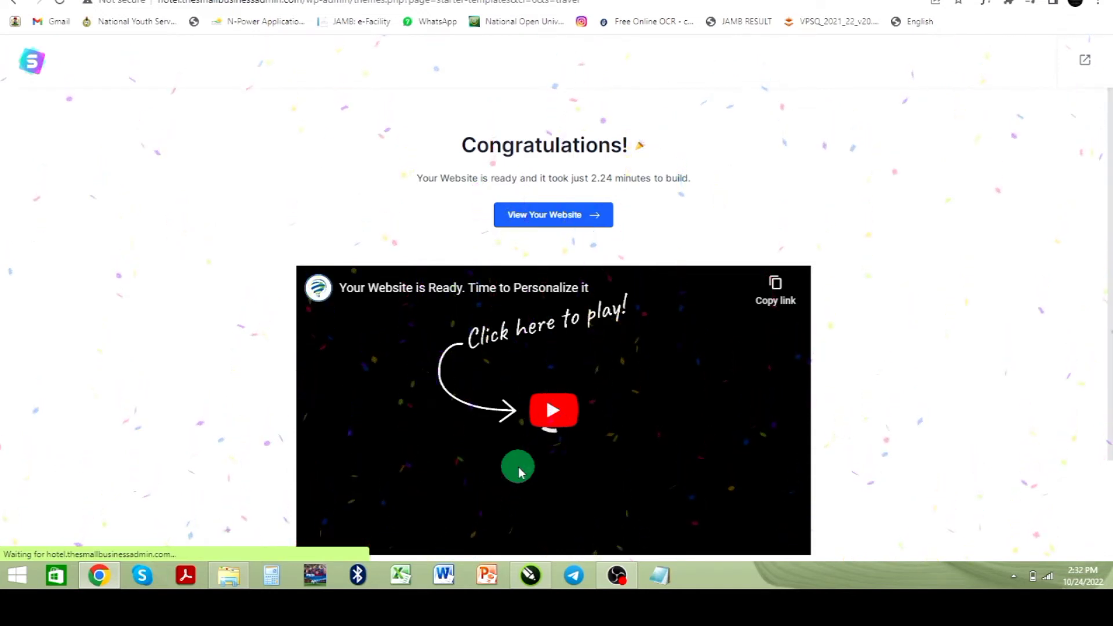
Step: Open the built website and scroll through its homepage sections
click(539, 219)
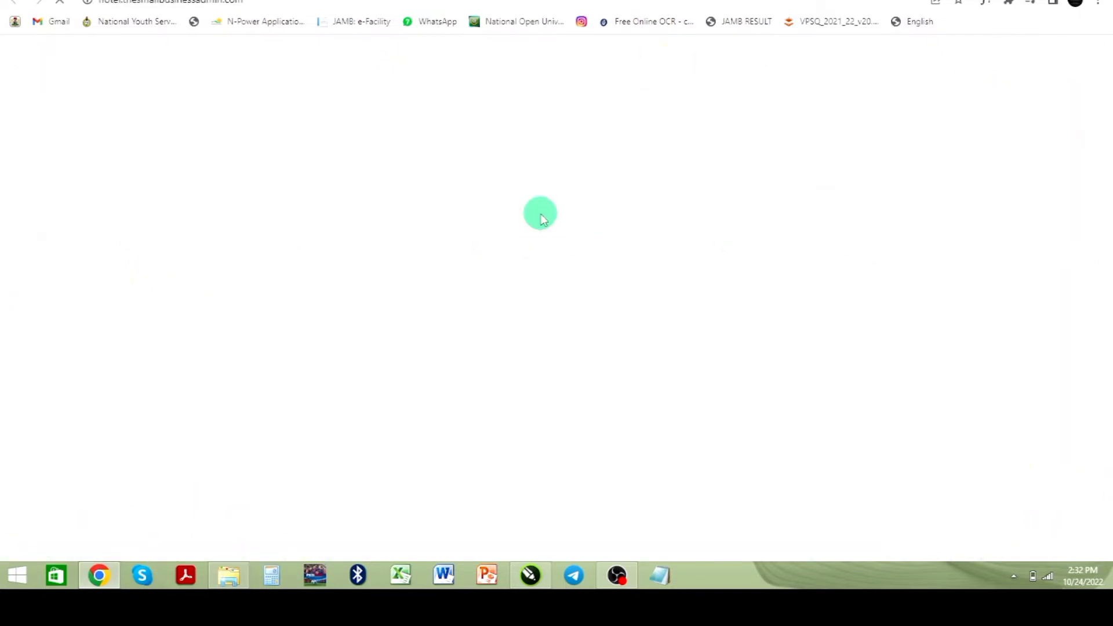
scroll(467, 320, down, 8)
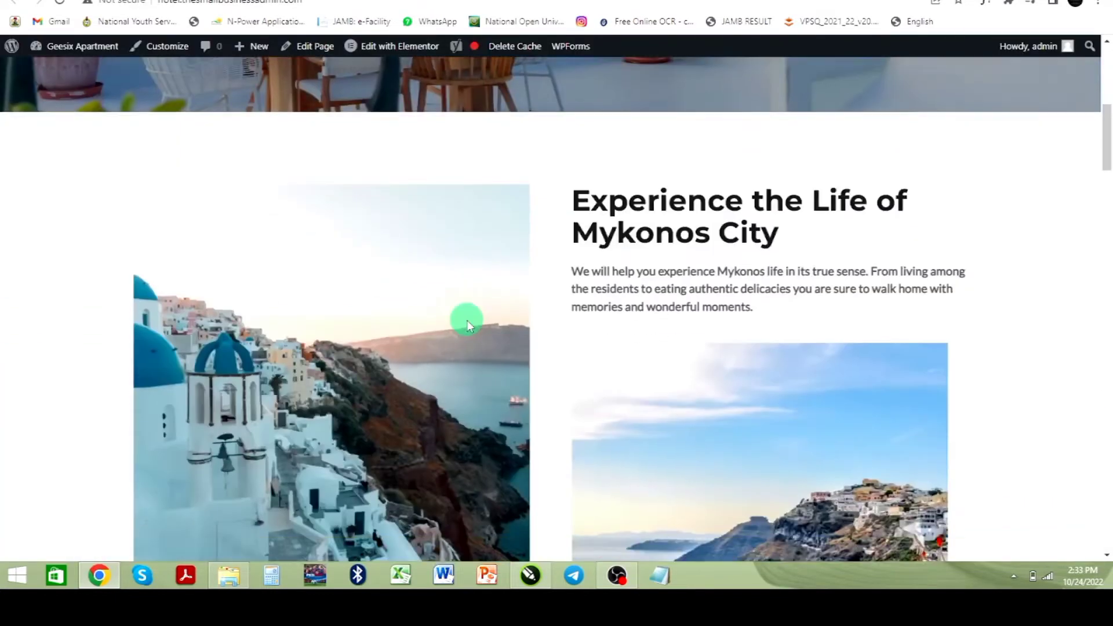
scroll(467, 320, down, 15)
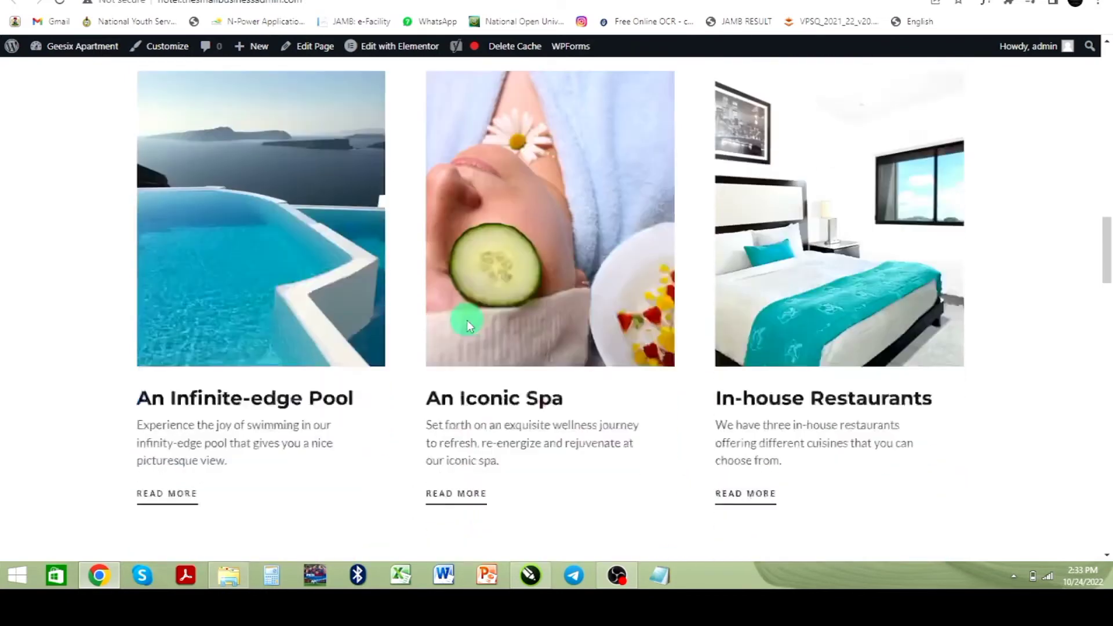
scroll(467, 320, down, 6)
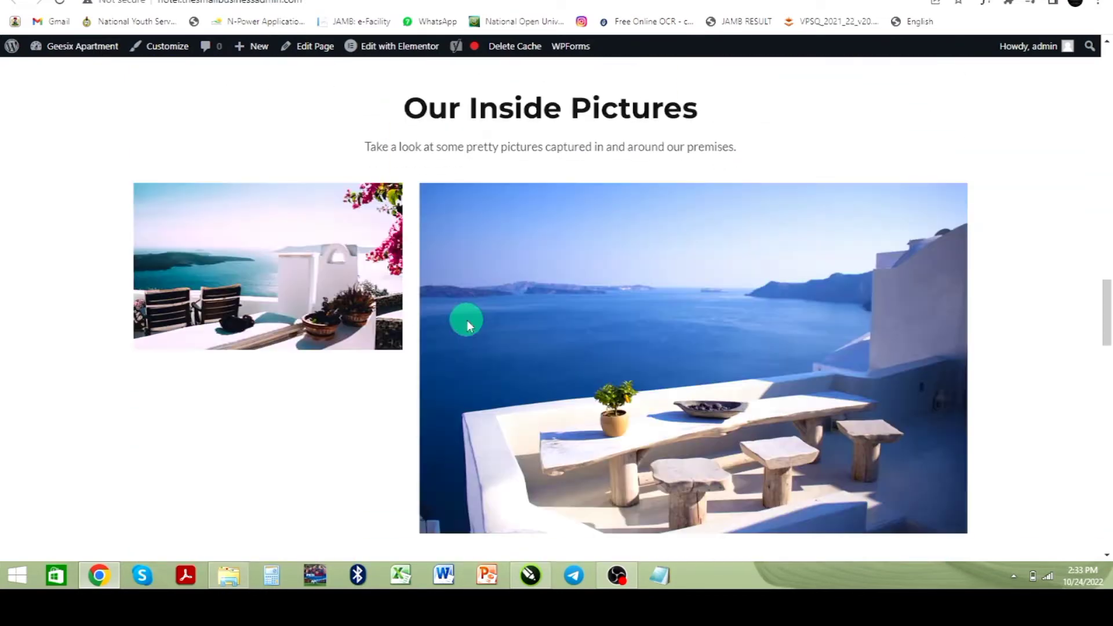
scroll(467, 320, down, 2)
scroll(467, 320, down, 6)
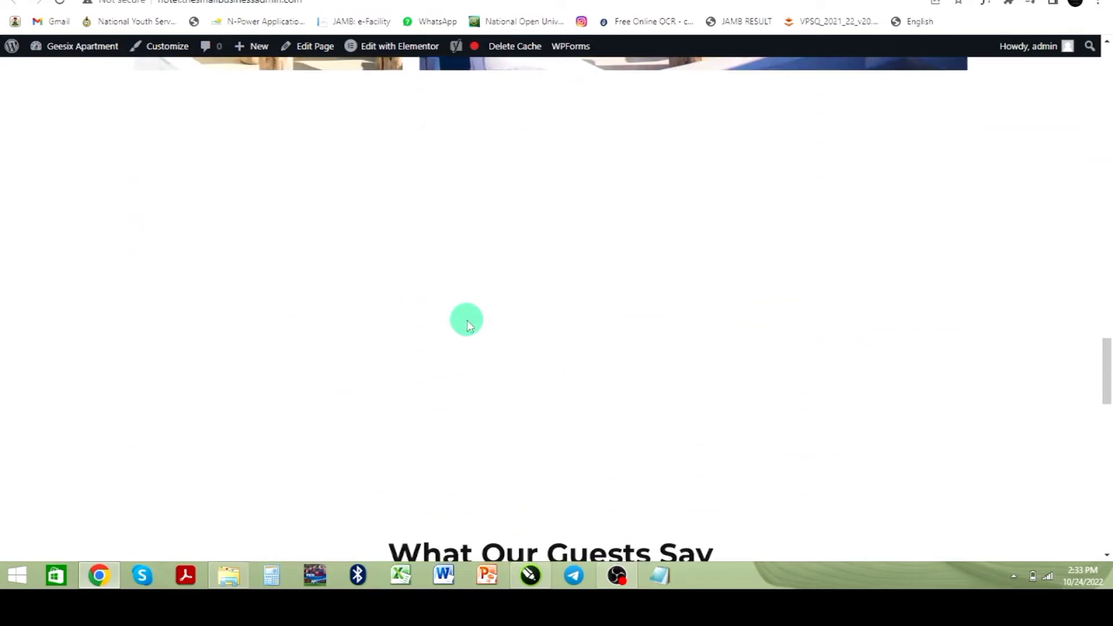
Step: Open the Home page for editing with Elementor from the dashboard's pages list
scroll(469, 324, down, 15)
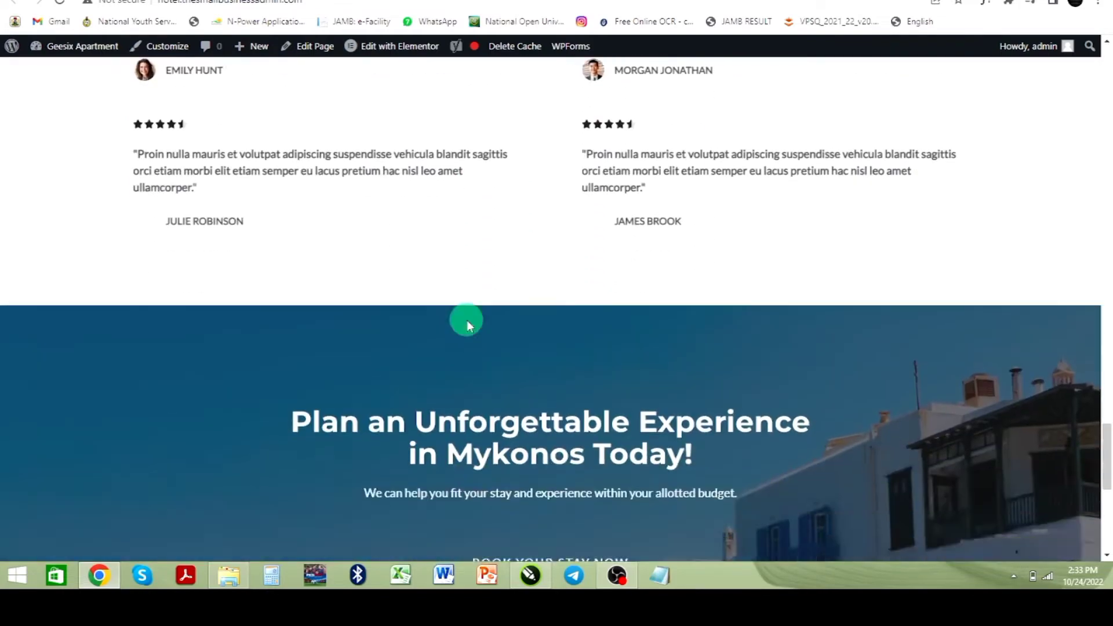
scroll(467, 325, down, 3)
scroll(464, 318, up, 20)
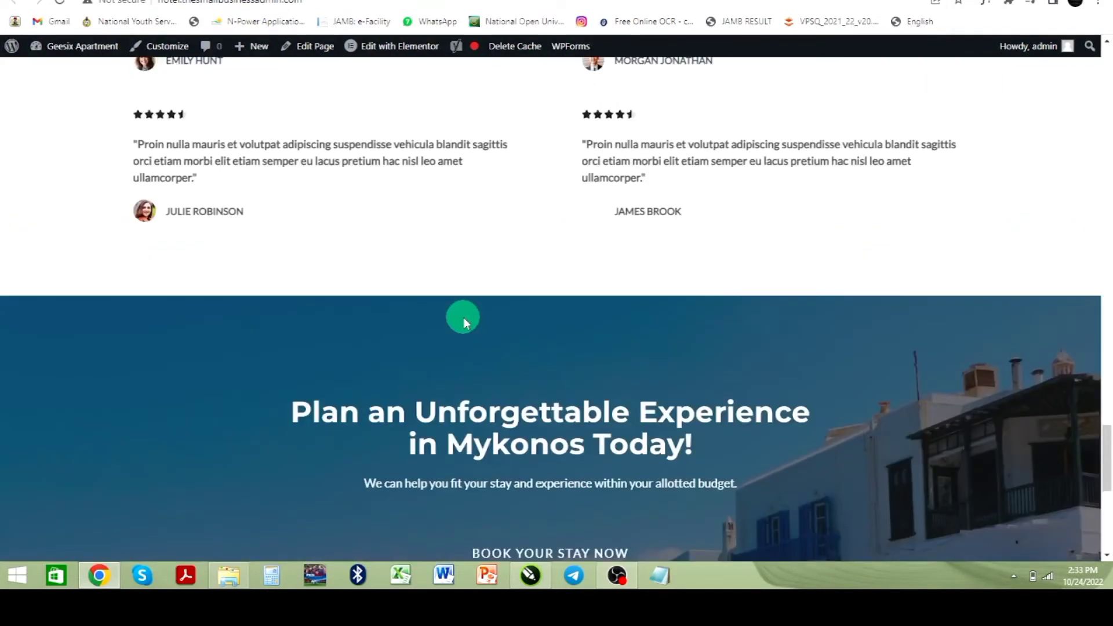
scroll(464, 320, up, 15)
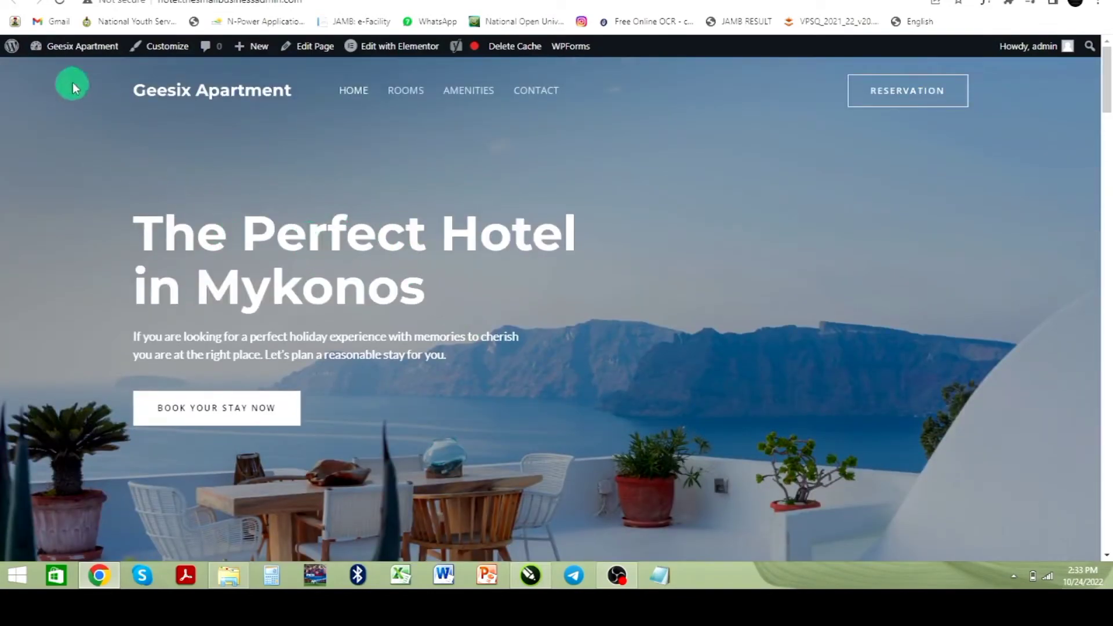
mouse_move(65, 48)
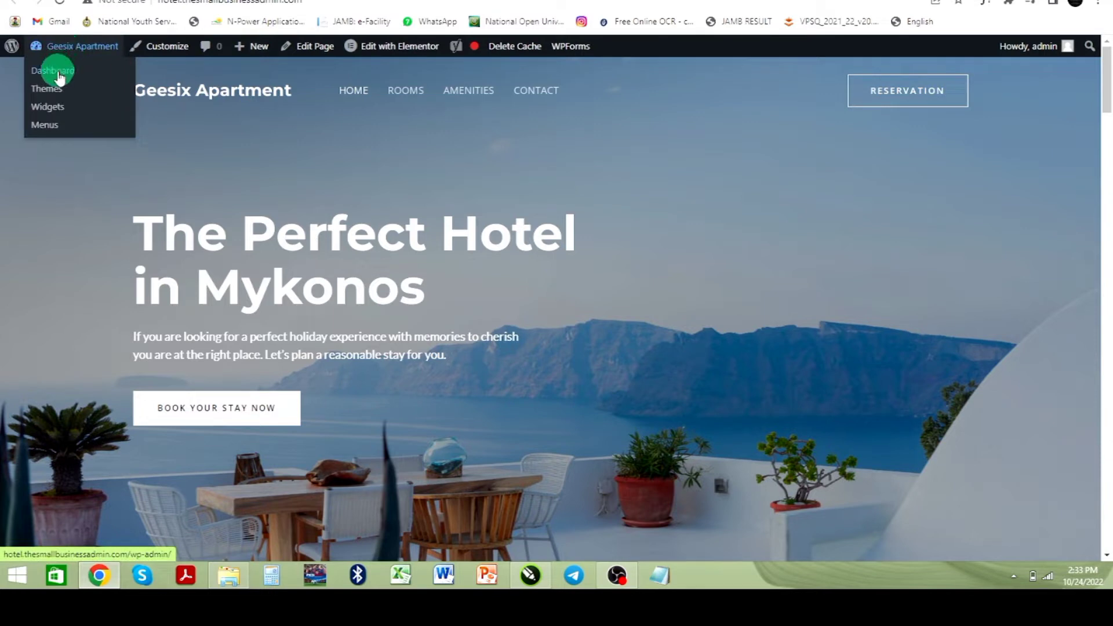
click(56, 72)
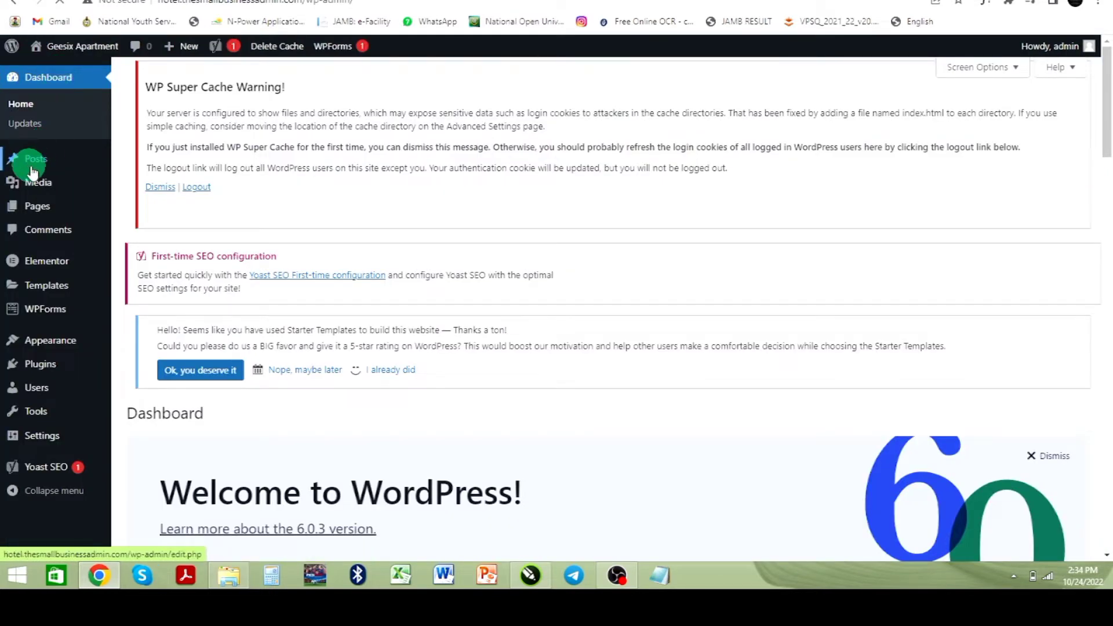
scroll(35, 145, down, 2)
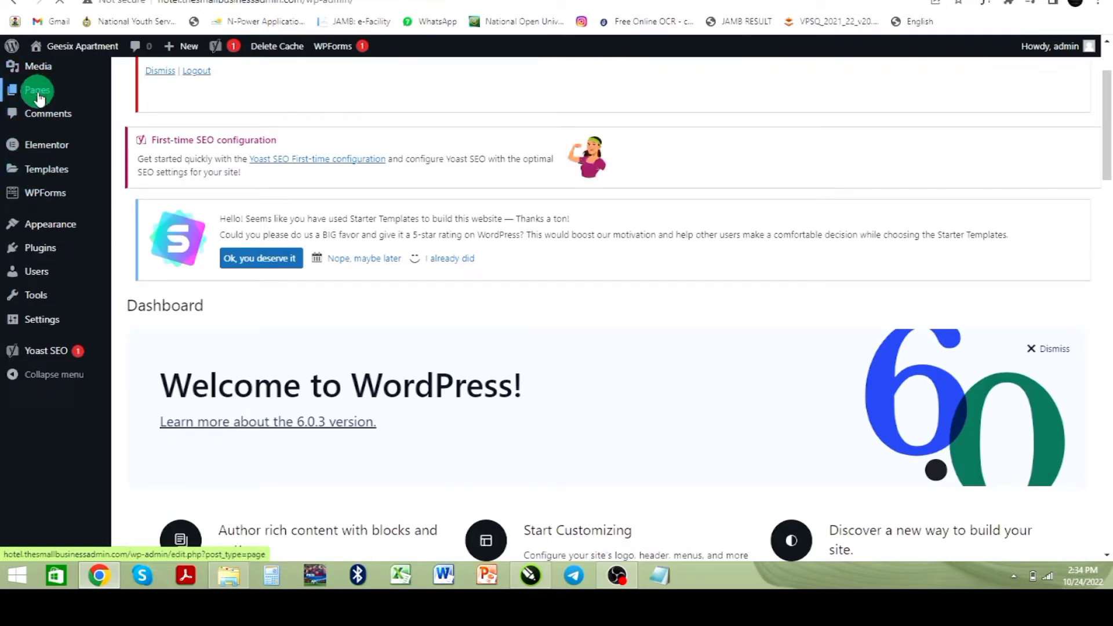
mouse_move(39, 99)
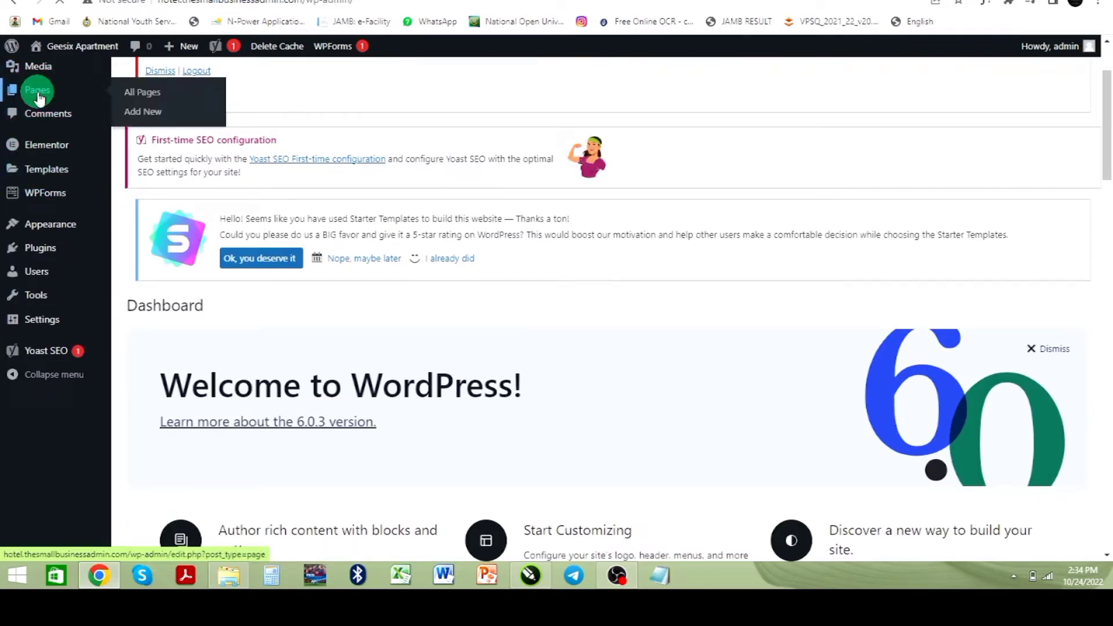
scroll(296, 353, down, 2)
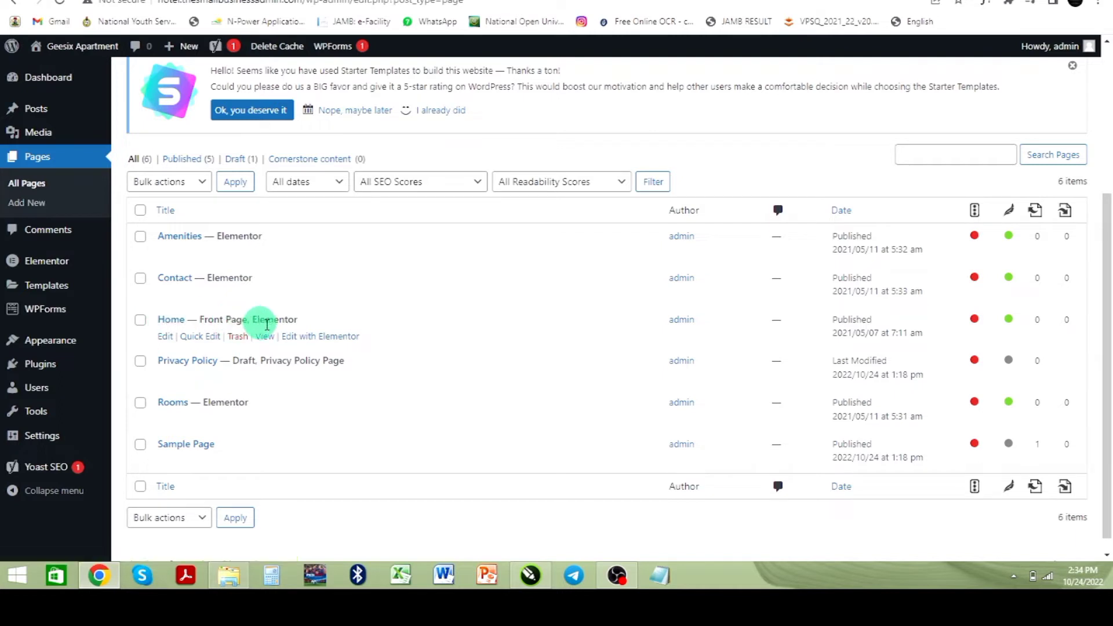
click(323, 341)
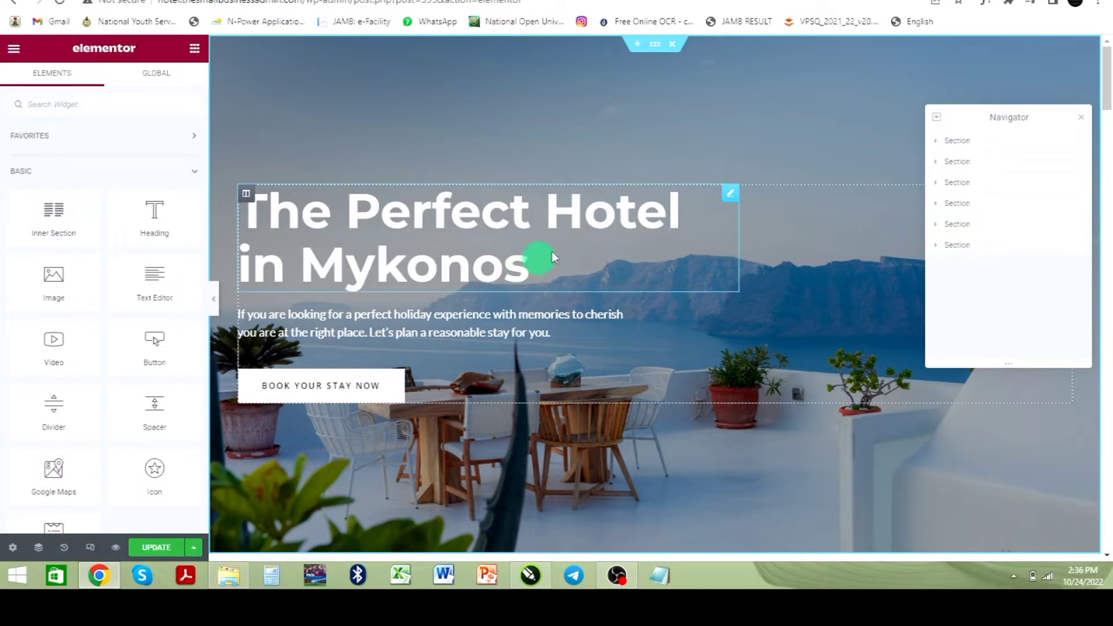
Step: Change the hero heading to Welcome to Geesix Apartment
click(1081, 117)
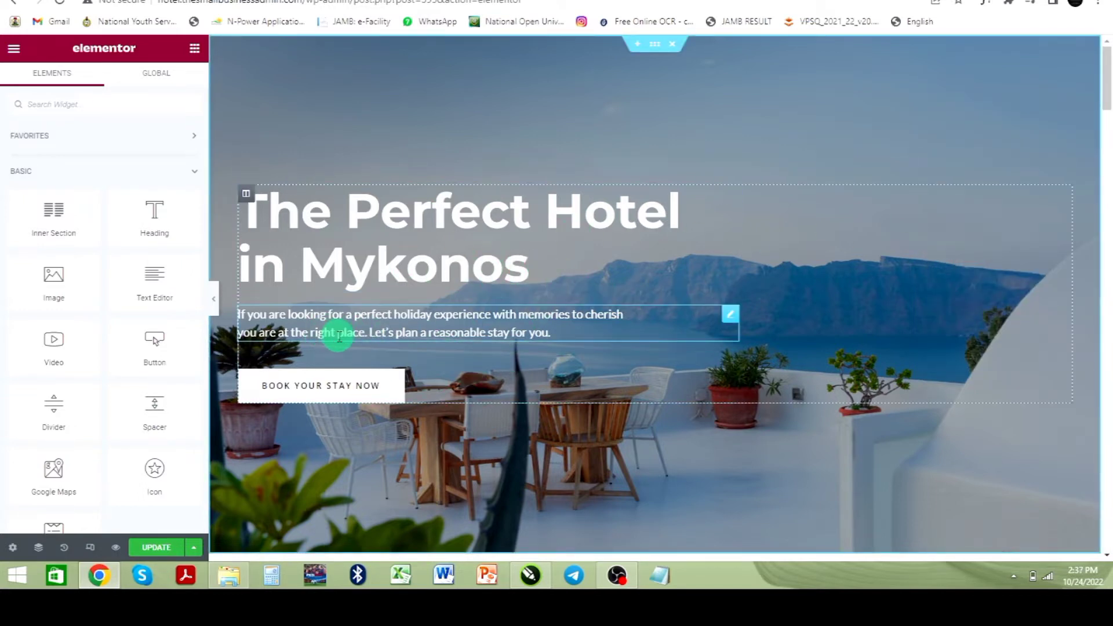
click(729, 196)
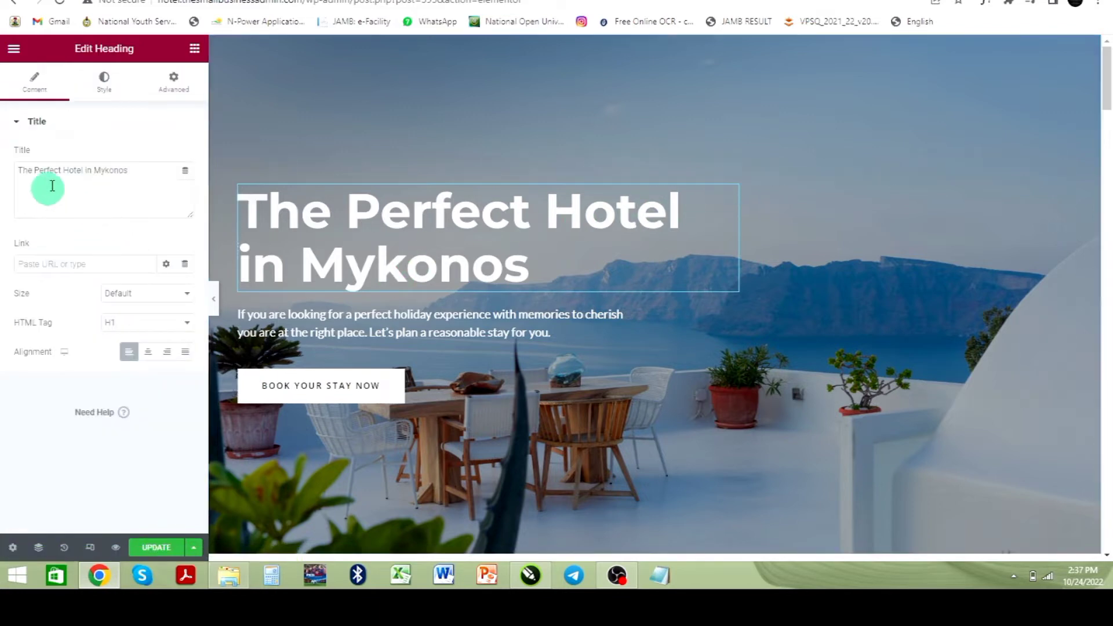
drag(137, 169, 21, 177)
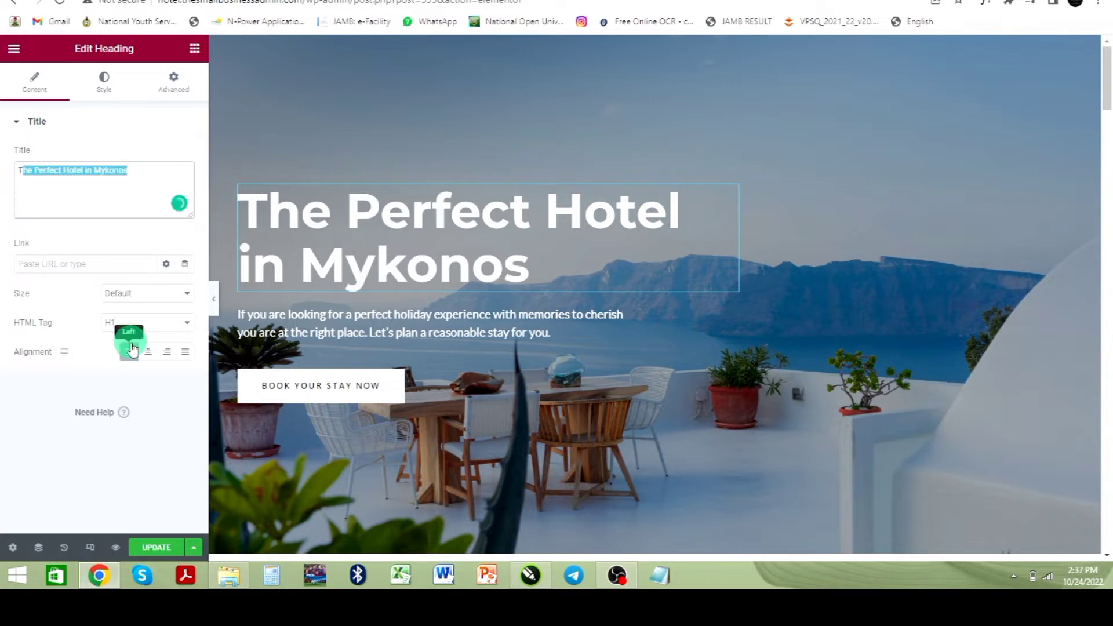
text(We)
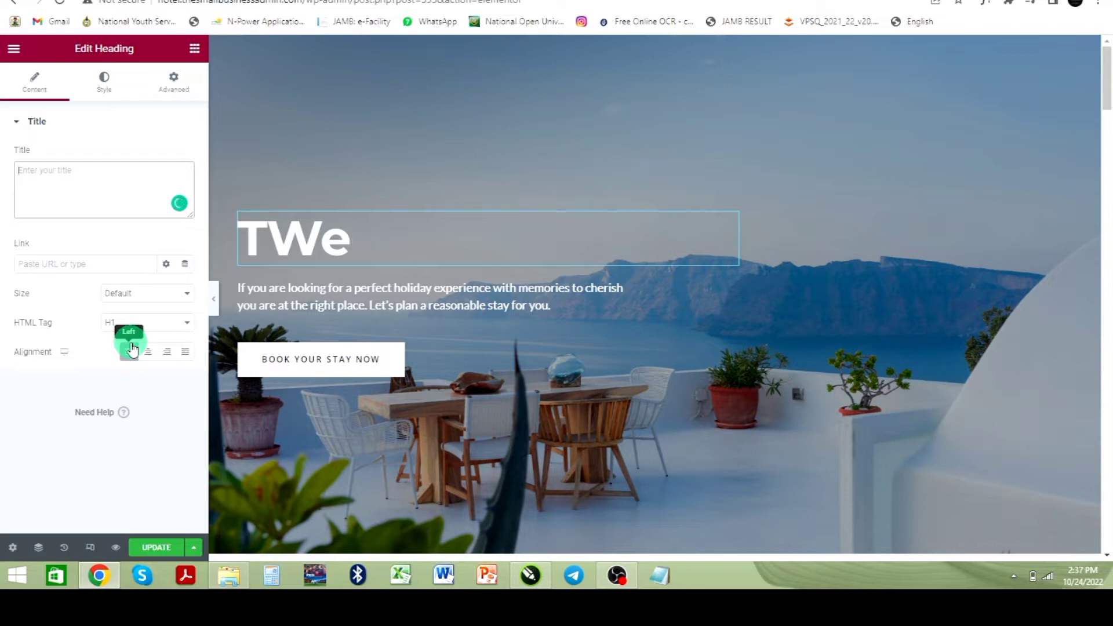
text(Wel)
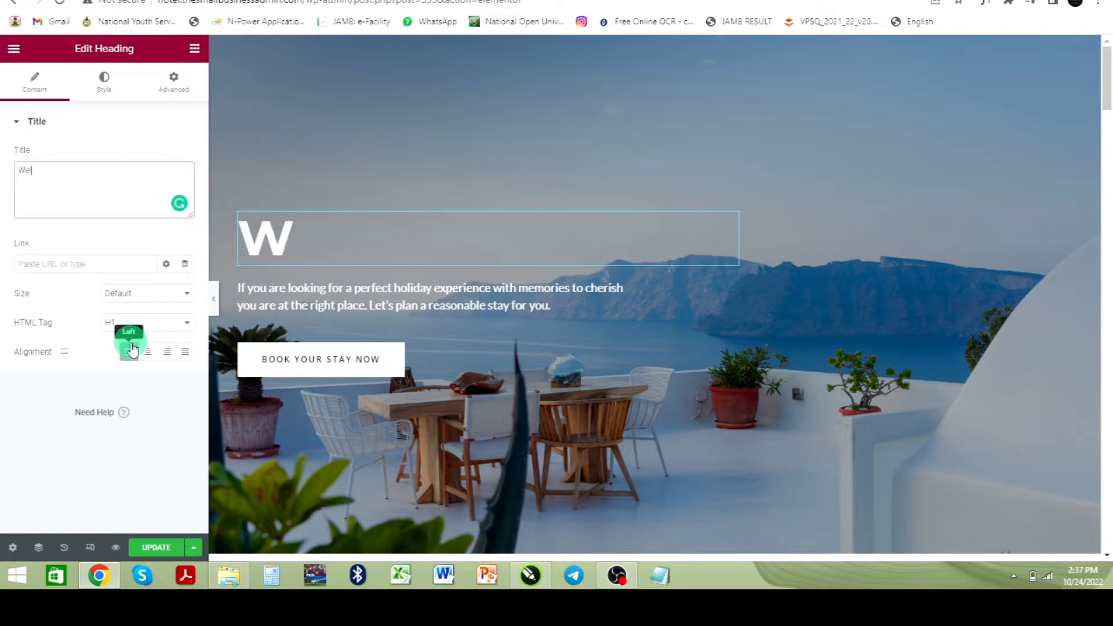
text(come t)
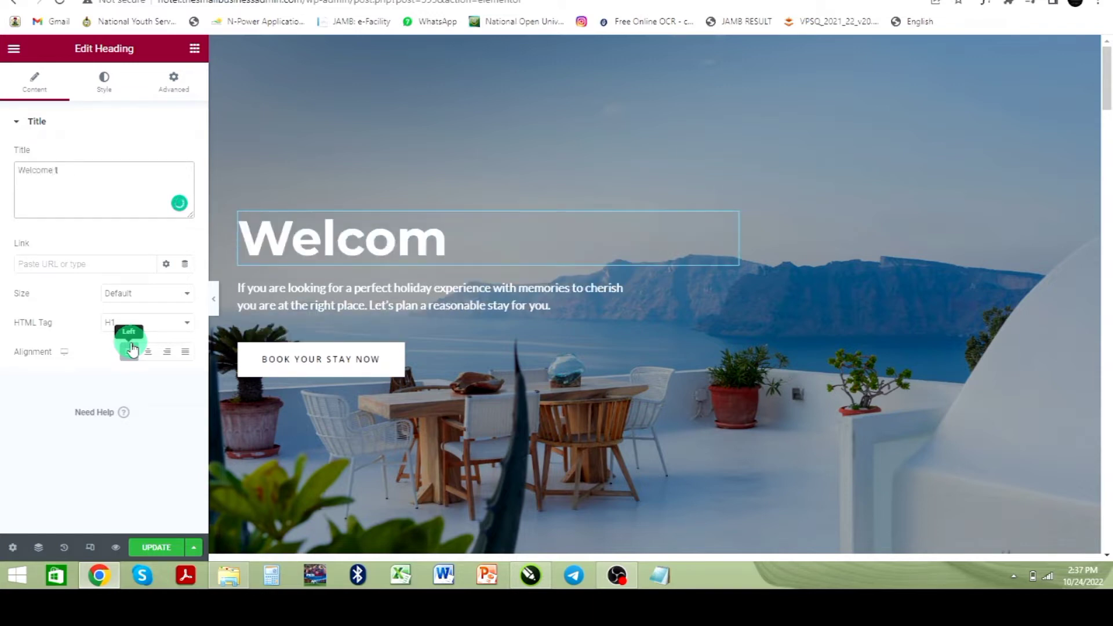
text(o Geesi)
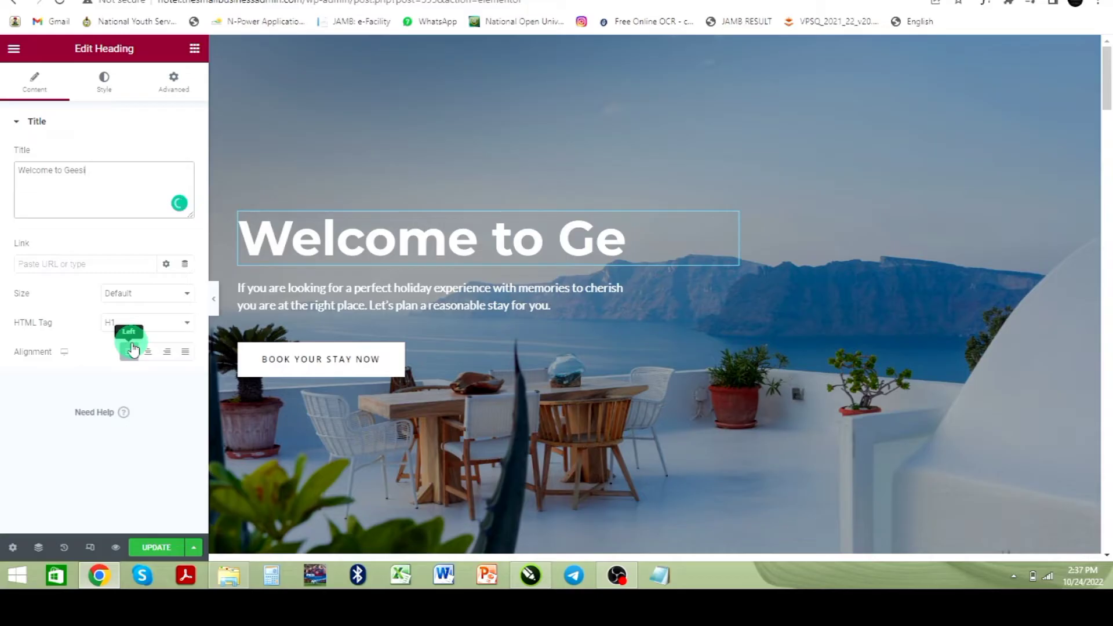
text(x Apartmn)
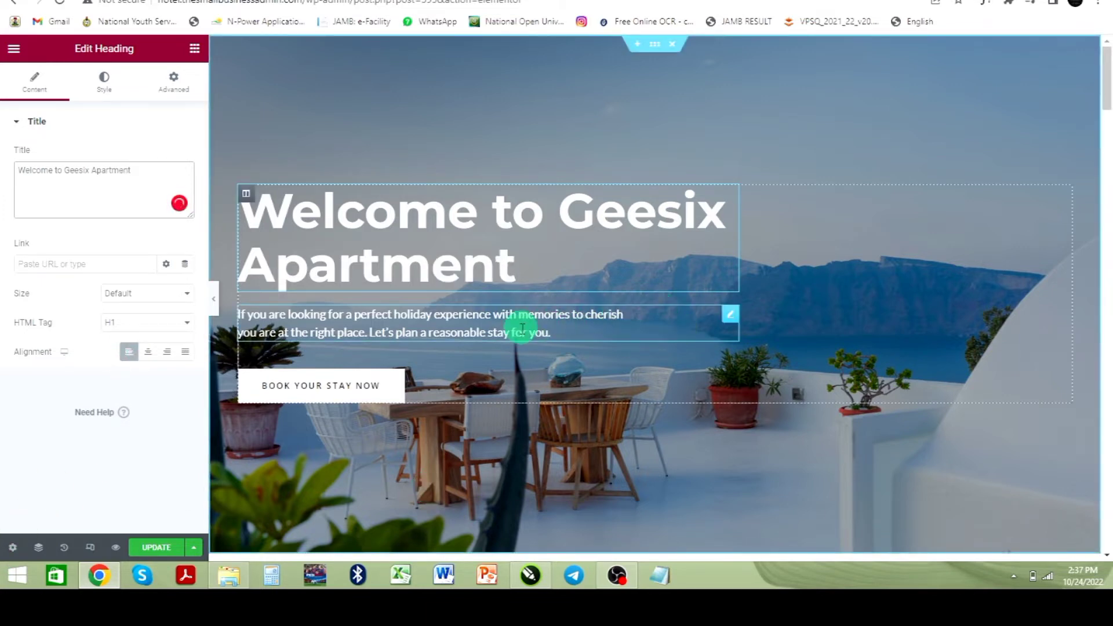
Step: Change the hero button text to Book Now
click(730, 316)
click(730, 317)
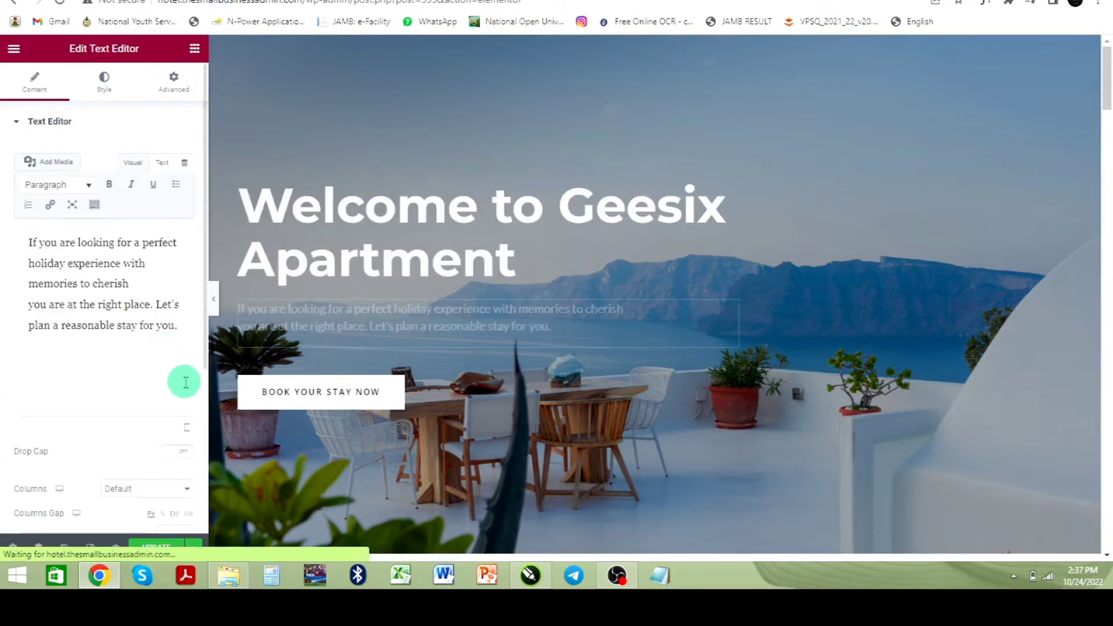
click(68, 305)
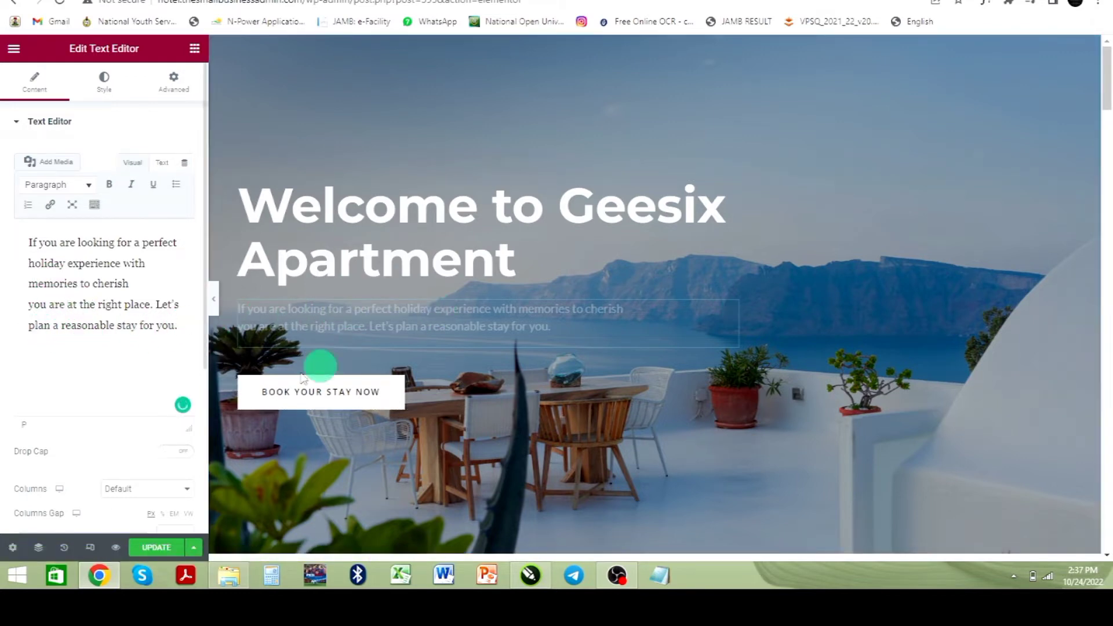
click(320, 396)
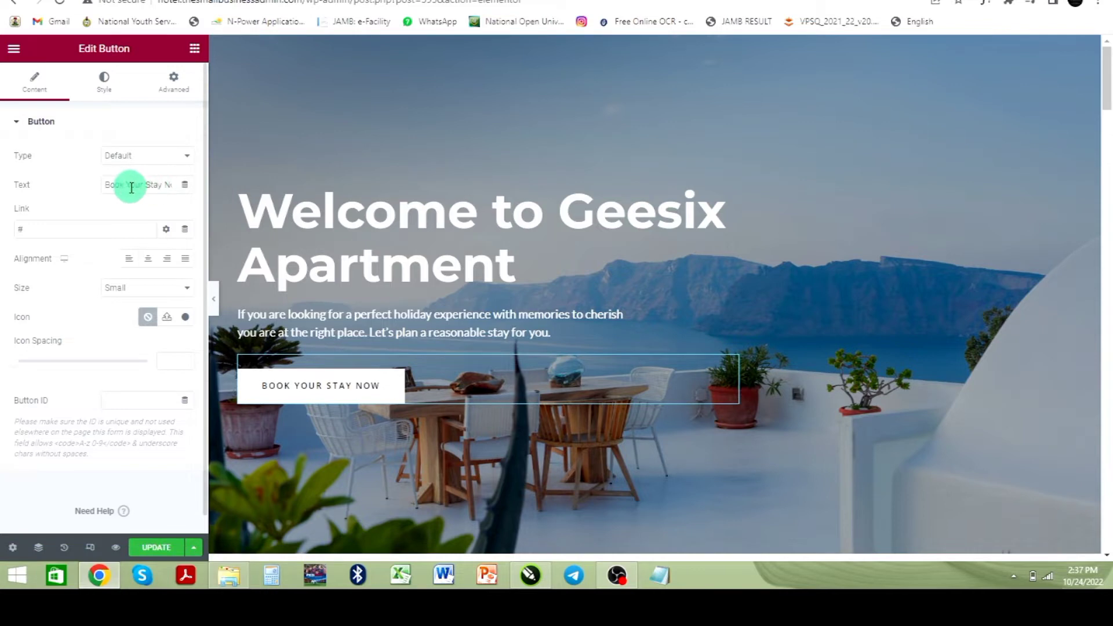
drag(127, 185, 154, 184)
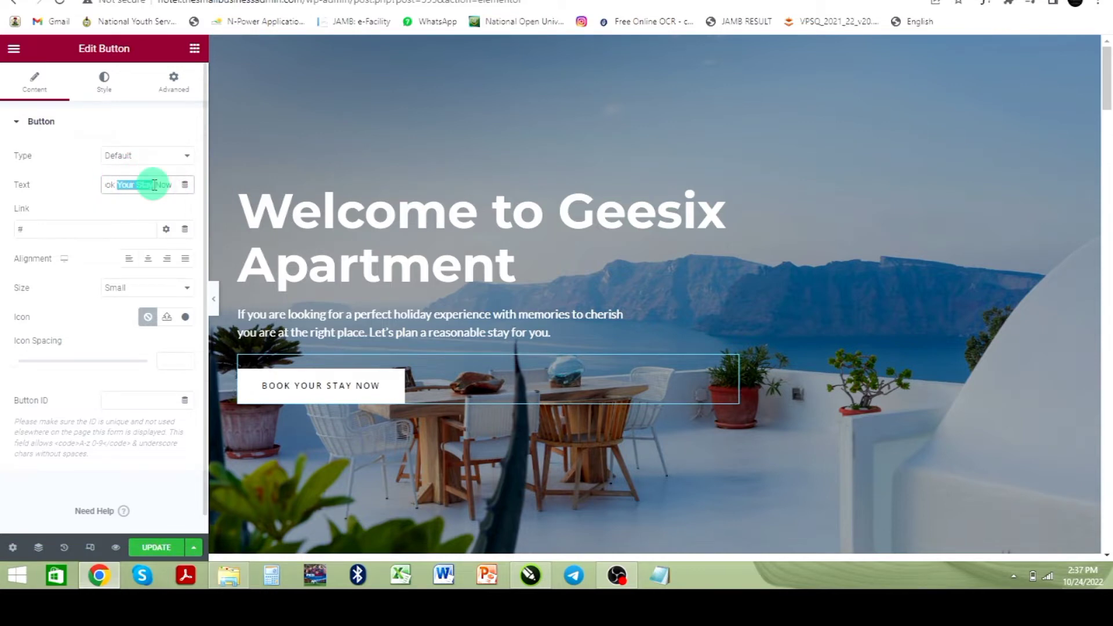
key(BackSpace)
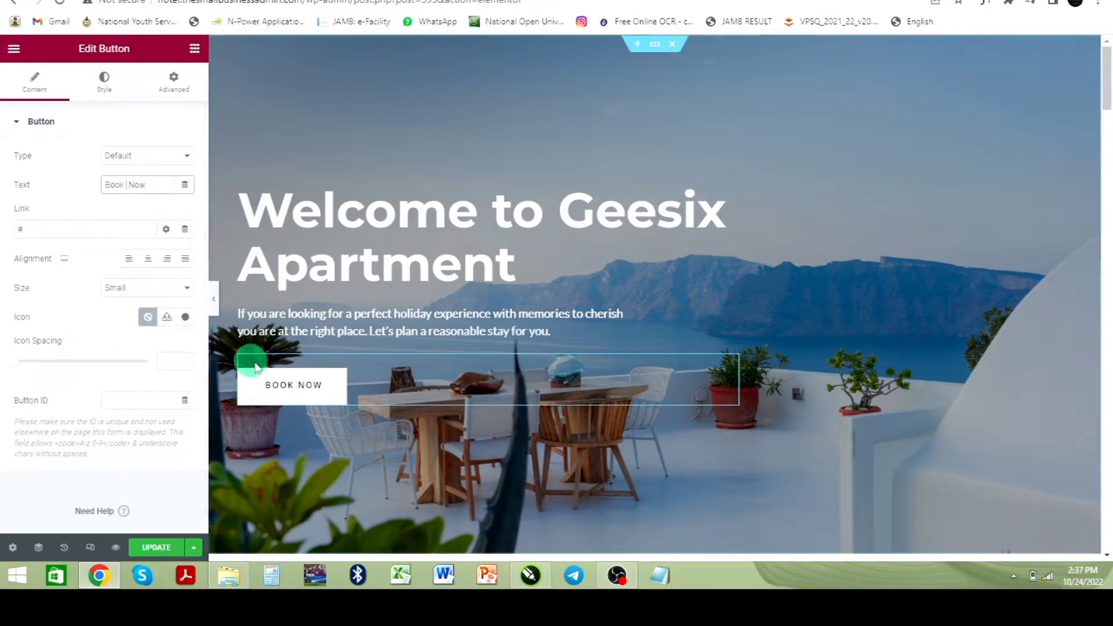
click(37, 233)
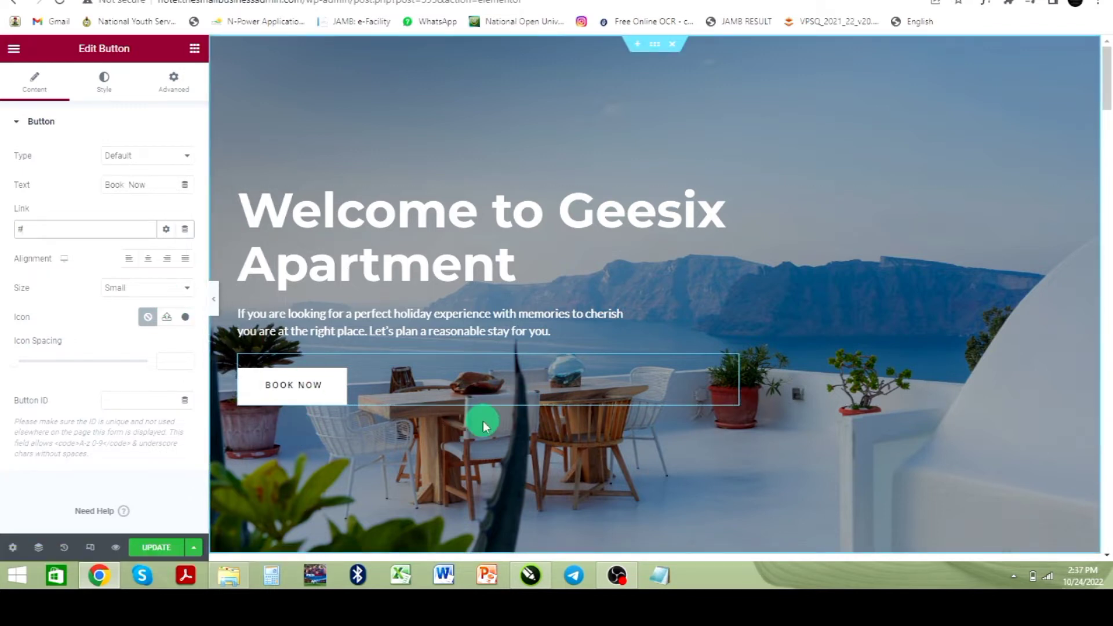
Step: Delete the hero column holding the heading, text and button
scroll(660, 378, down, 3)
scroll(660, 378, down, 2)
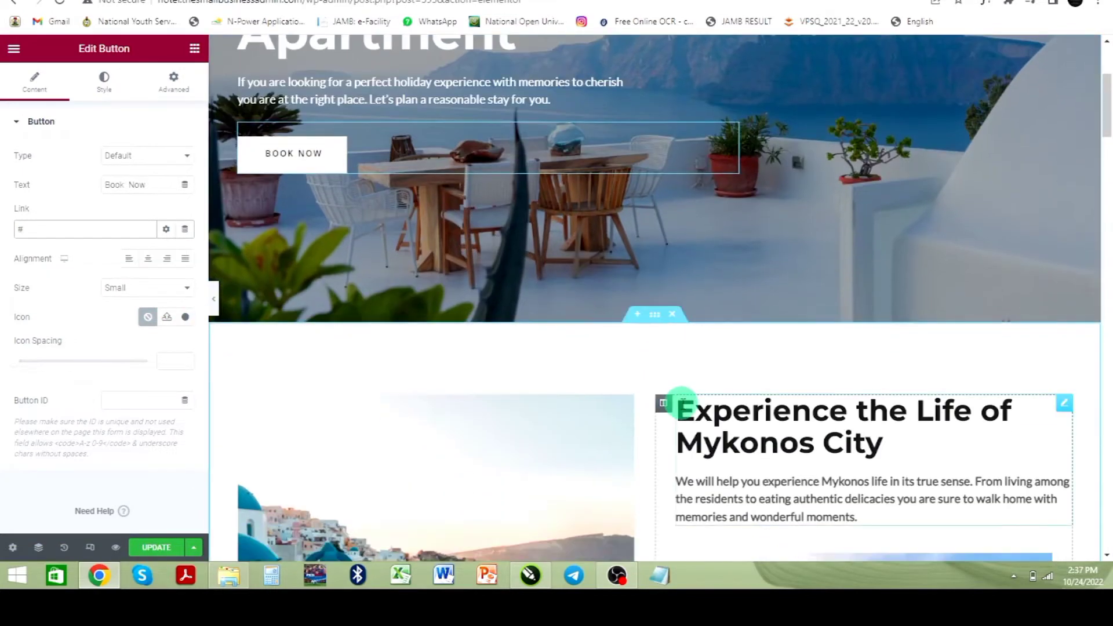
scroll(682, 400, down, 2)
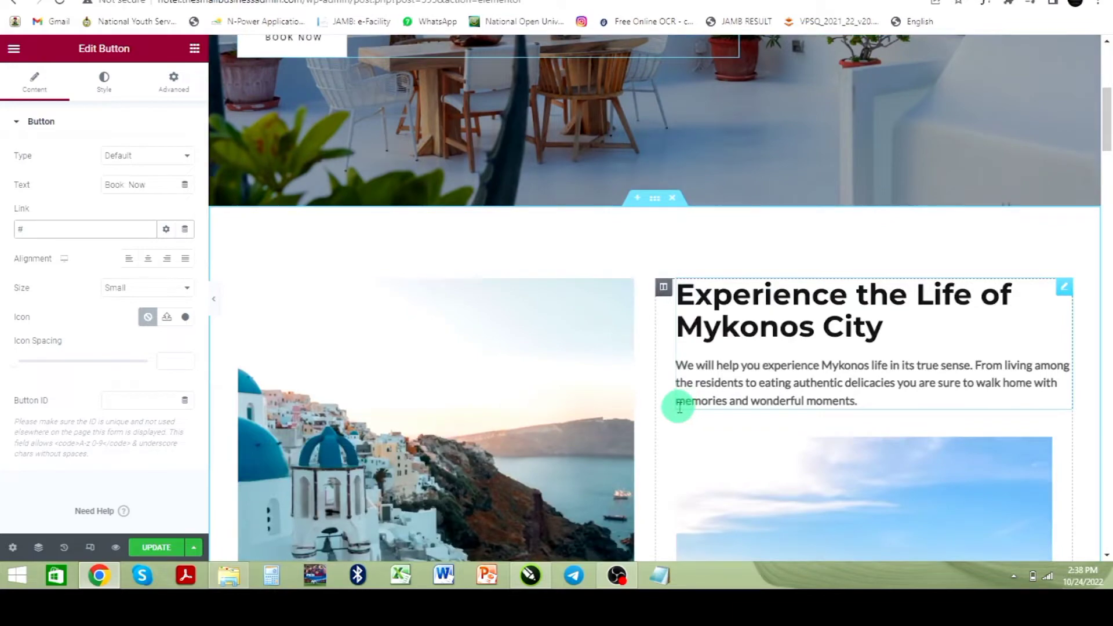
scroll(679, 405, down, 2)
scroll(671, 400, up, 8)
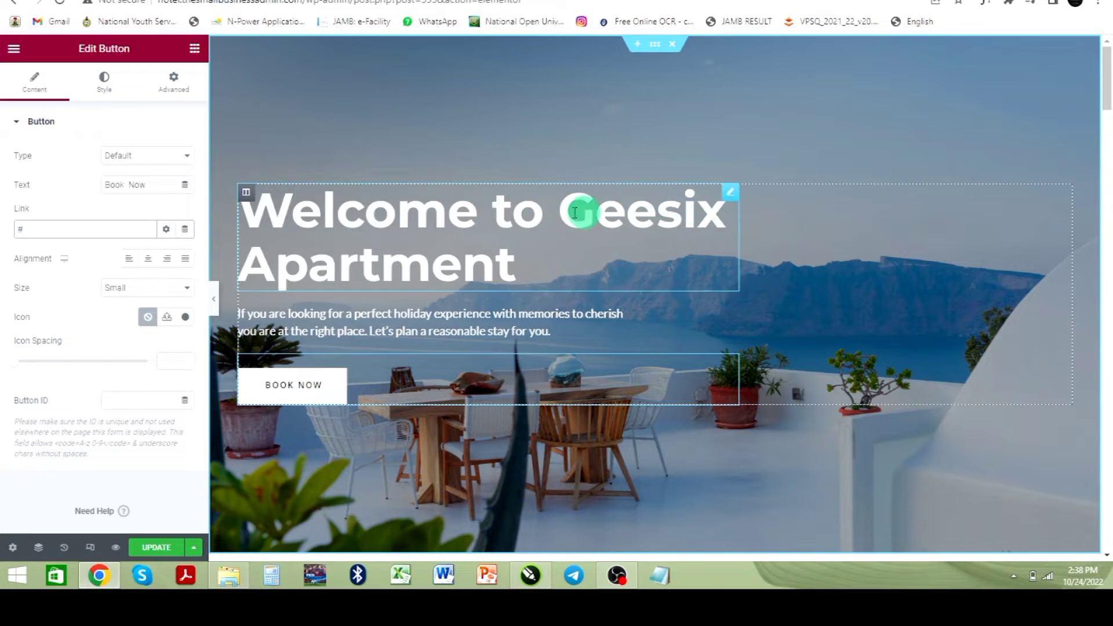
click(1065, 190)
right_click(1066, 190)
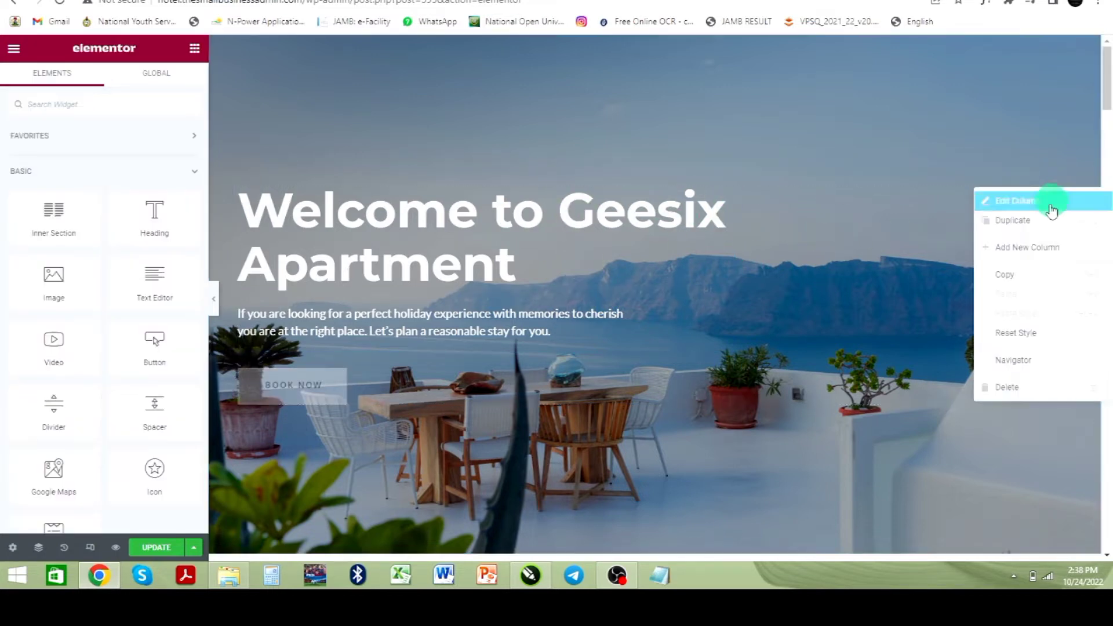
click(1023, 399)
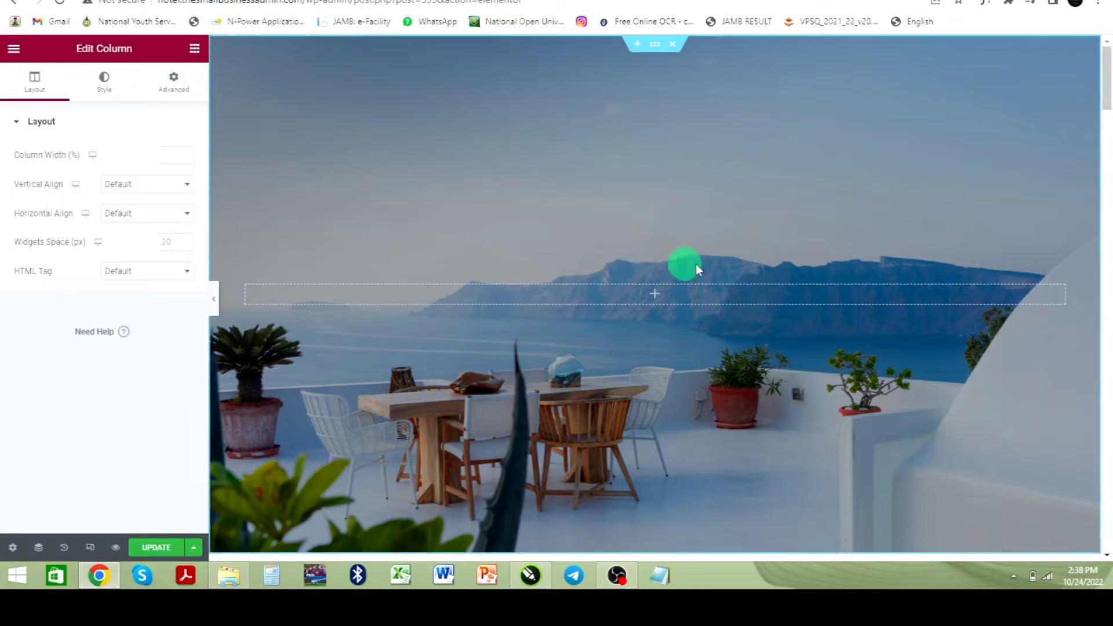
Step: Add a Heading widget to the empty hero column, titled Welcome to Geesix Apartment and centre-aligned
click(654, 296)
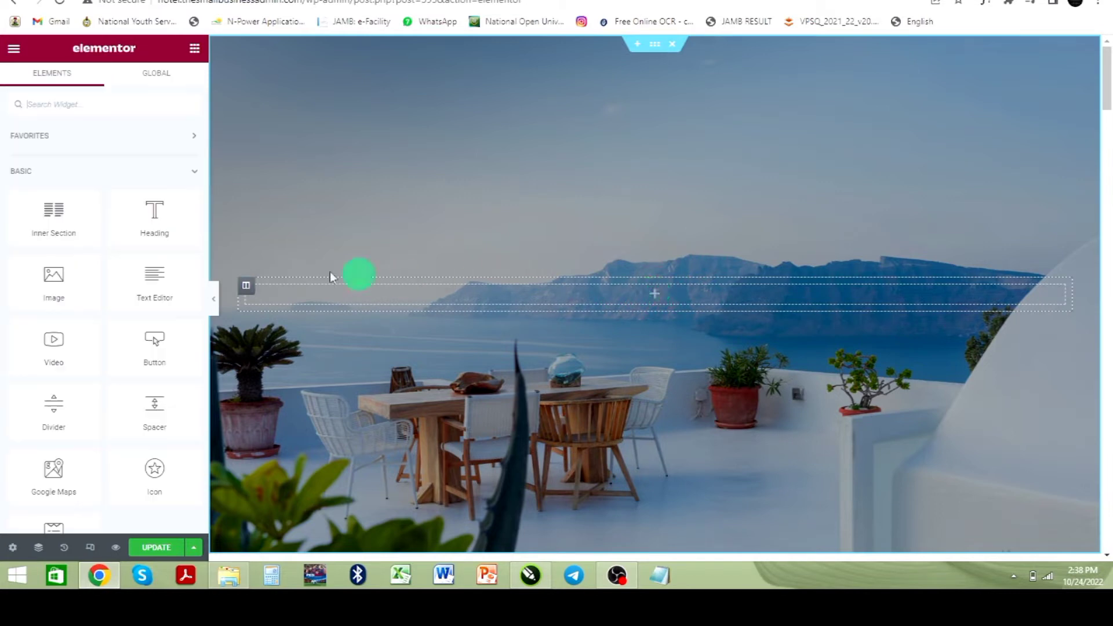
drag(154, 216, 654, 297)
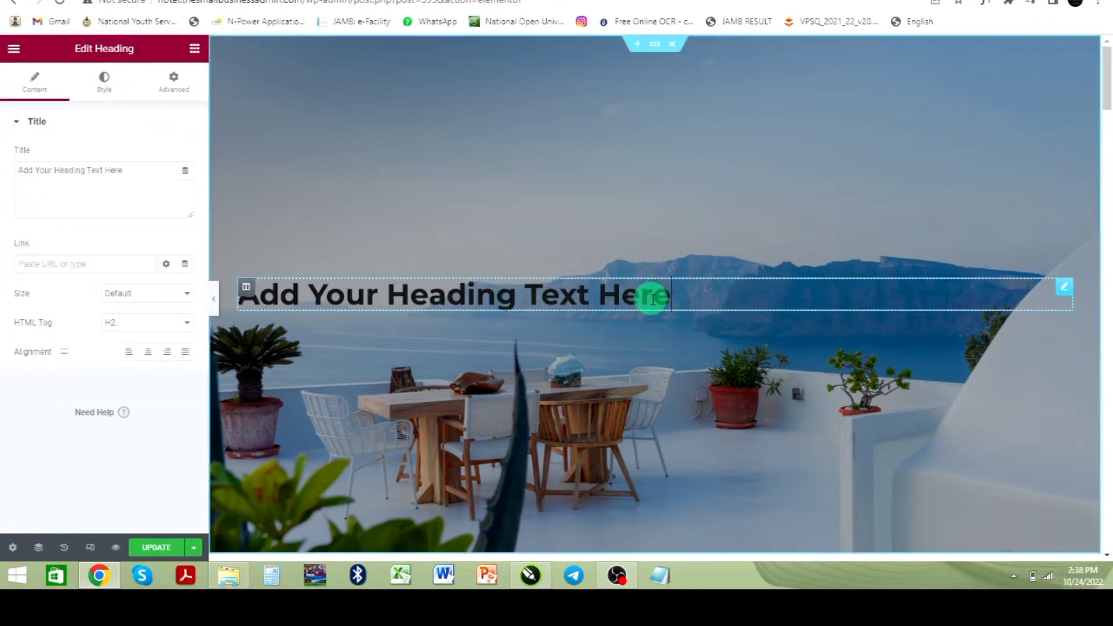
drag(149, 186, 3, 197)
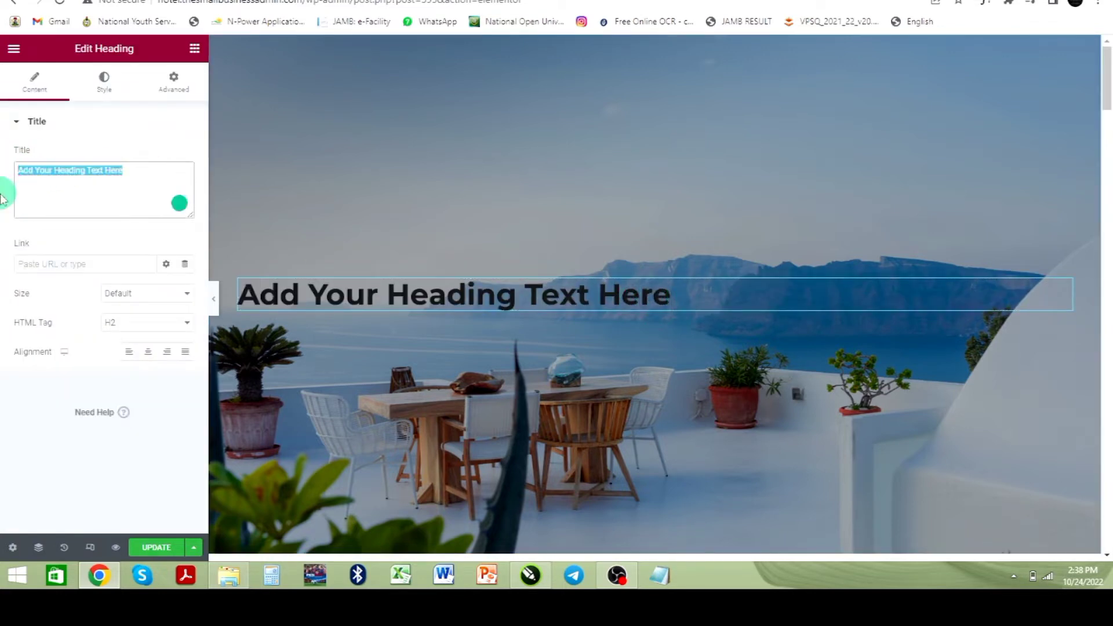
text(Welcome to Geesix Apartment)
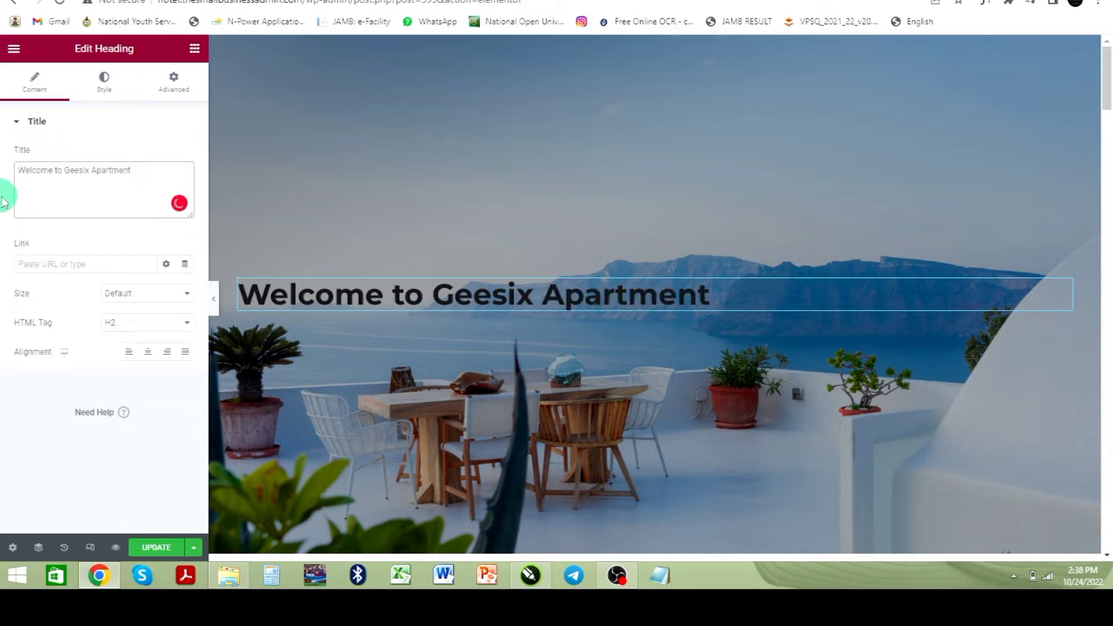
click(147, 356)
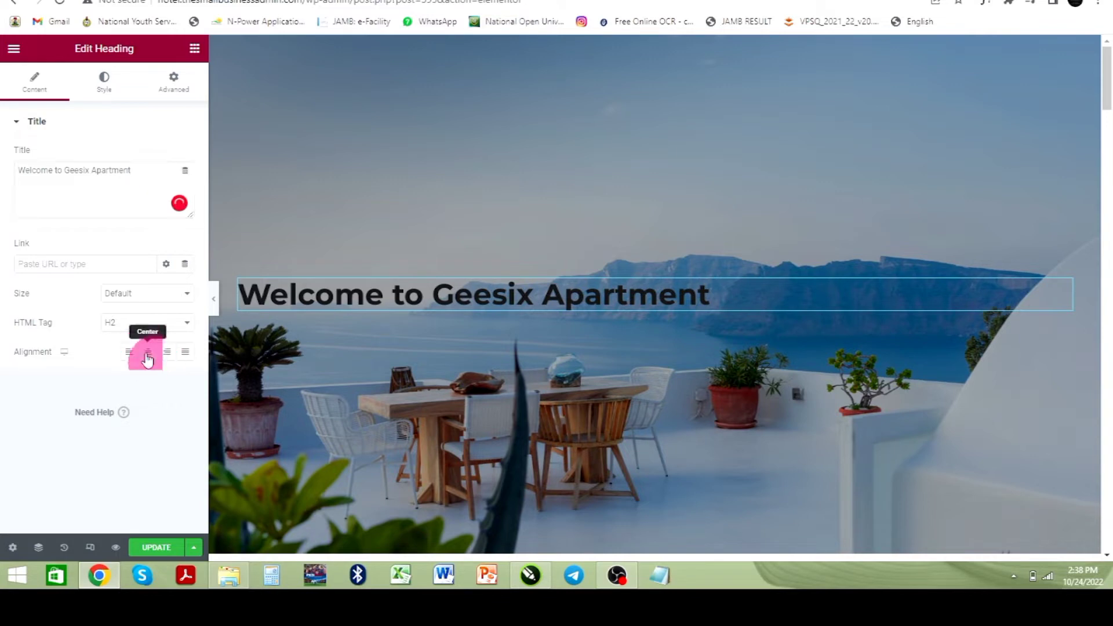
Step: Set the hero heading's text colour to white (#FFFFFF)
click(104, 83)
click(189, 215)
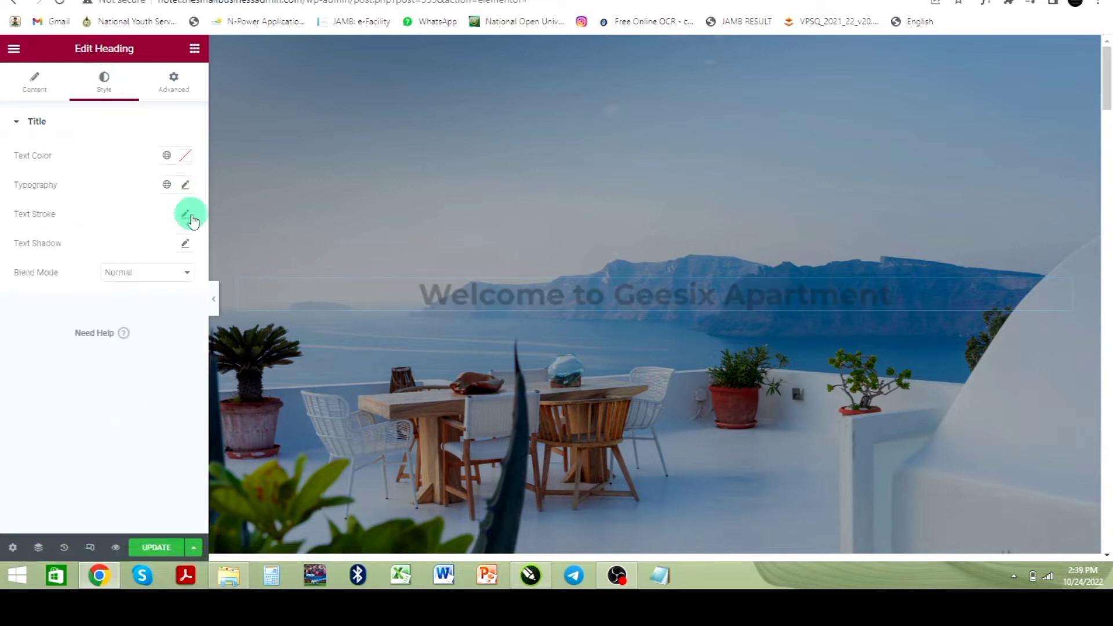
click(185, 165)
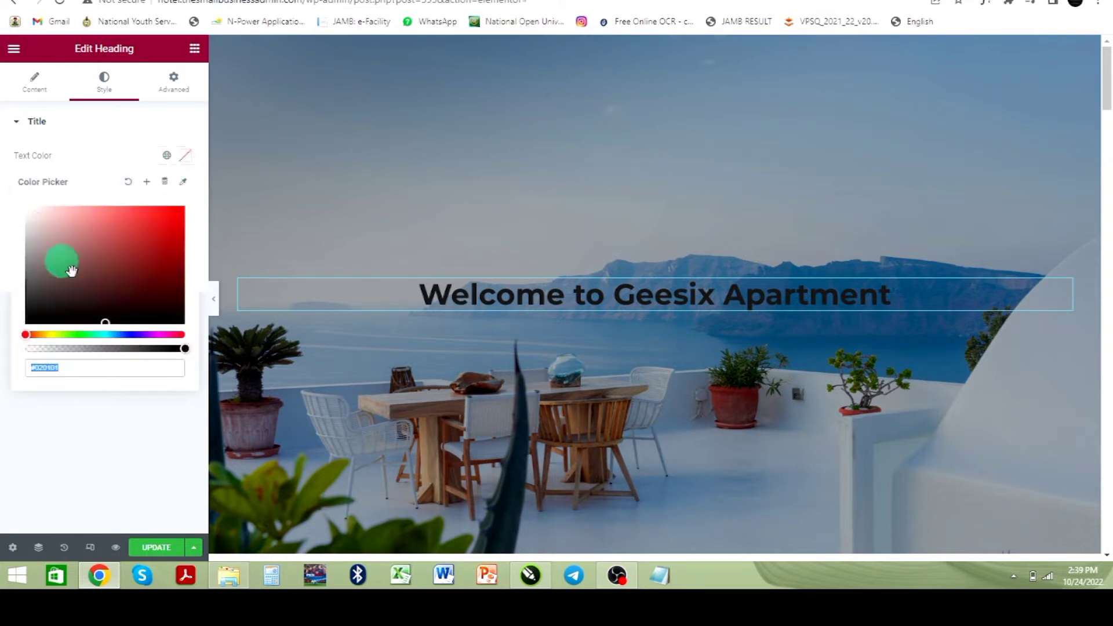
mouse_move(71, 271)
mouse_down()
mouse_move(8, 219)
mouse_move(5, 178)
mouse_up()
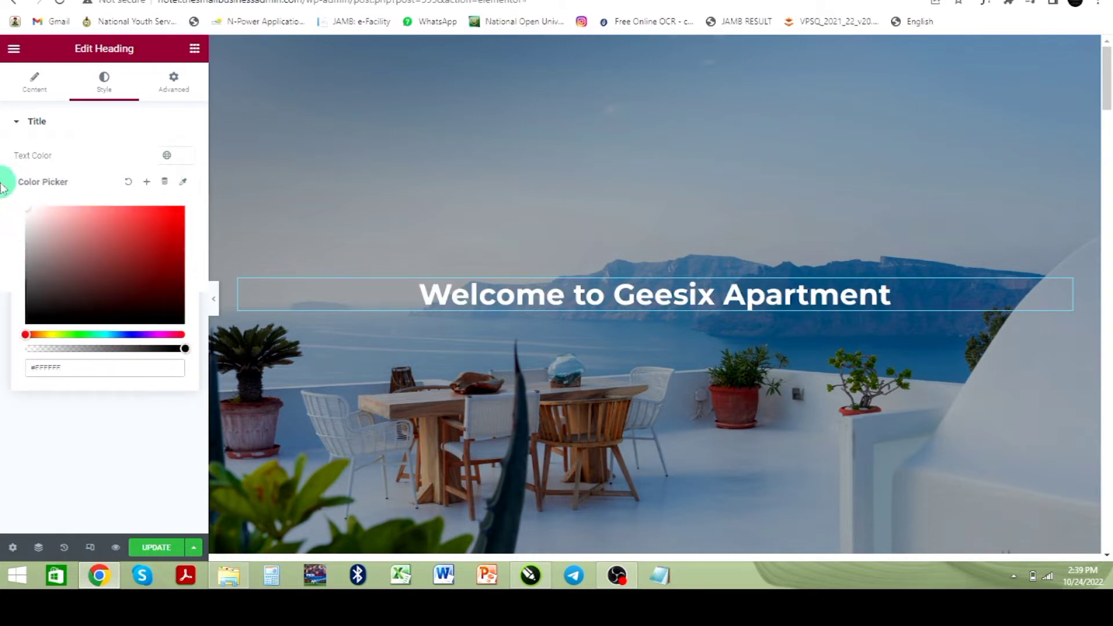
click(138, 425)
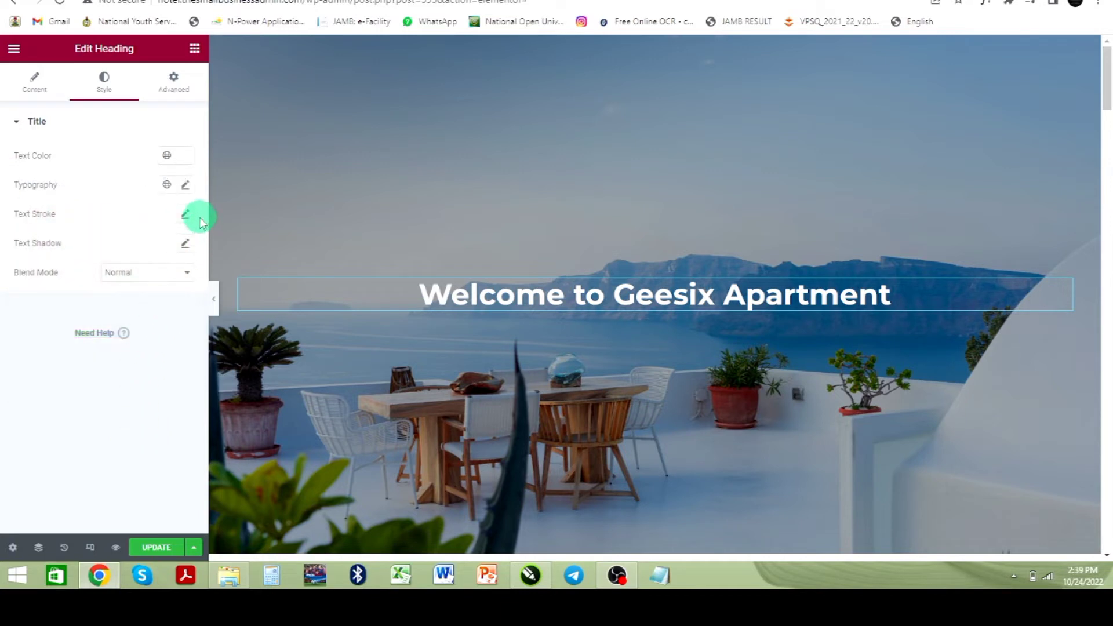
Step: Set the hero heading's typography size to 65 px
click(185, 185)
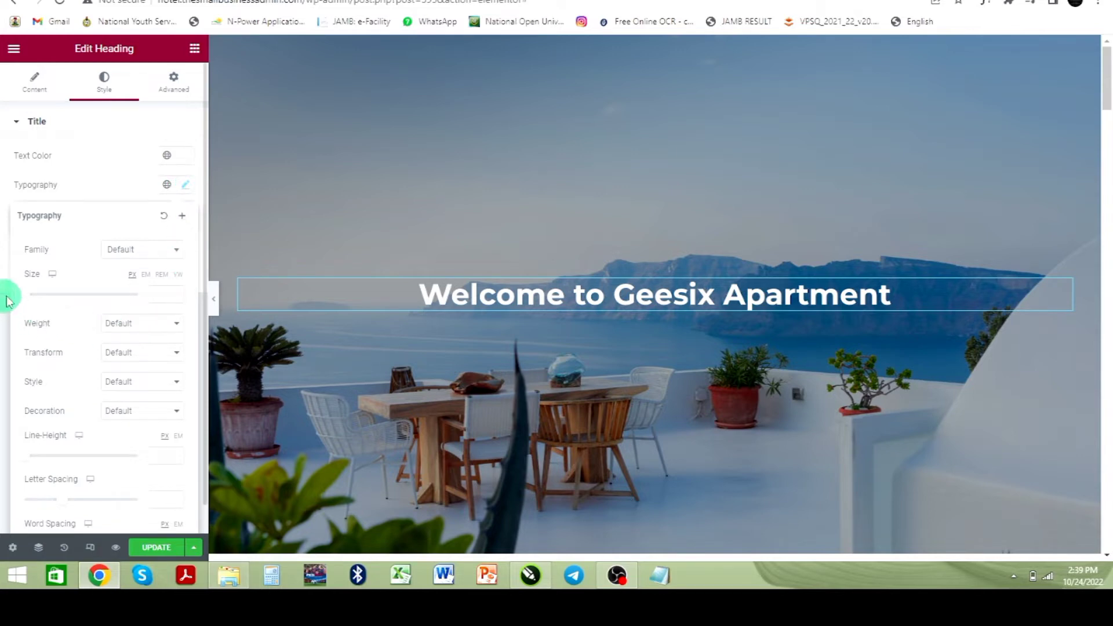
drag(26, 300, 66, 298)
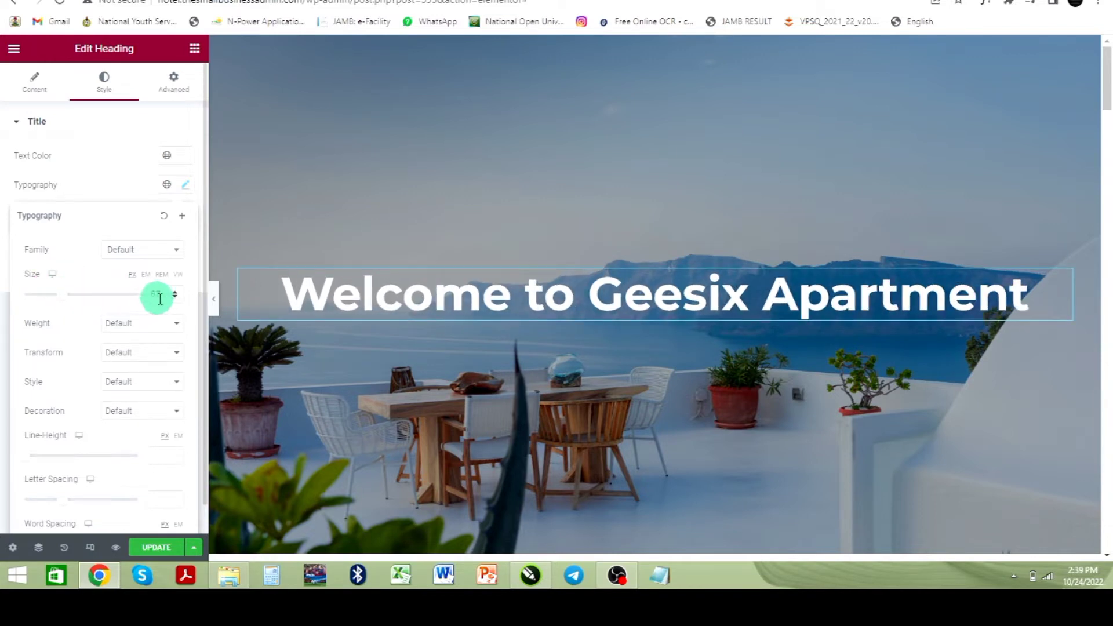
key(BackSpace)
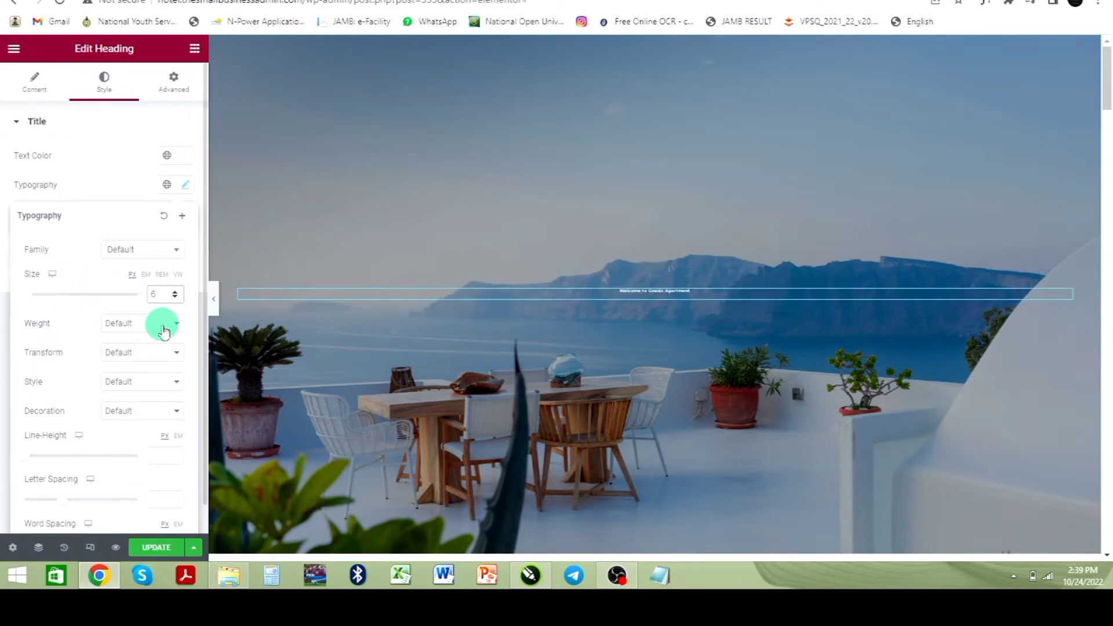
text(5)
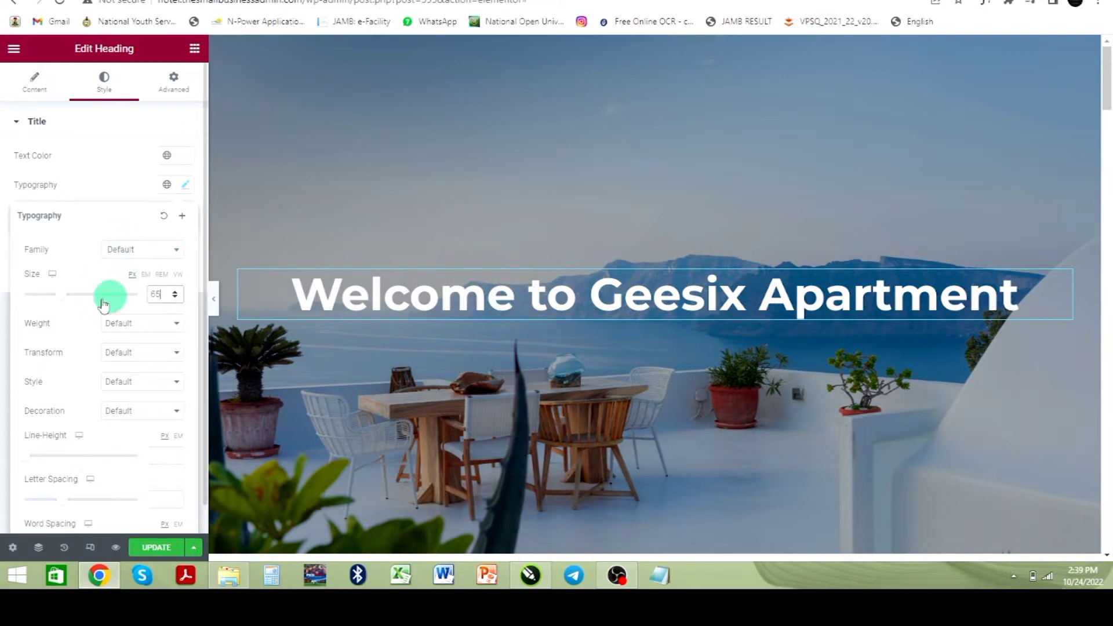
click(142, 249)
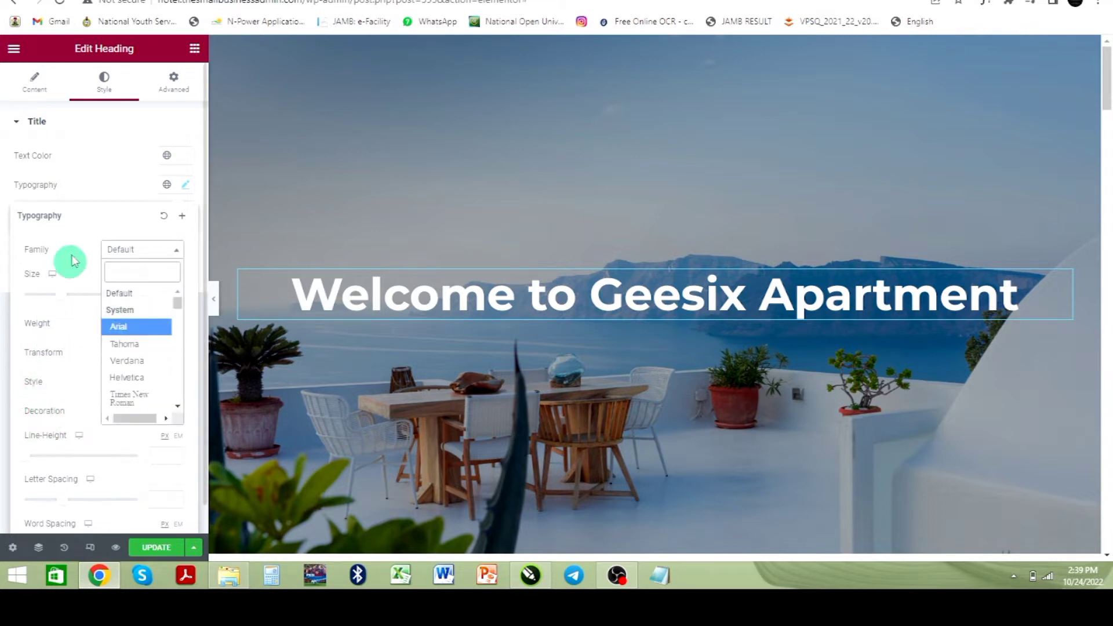
click(111, 169)
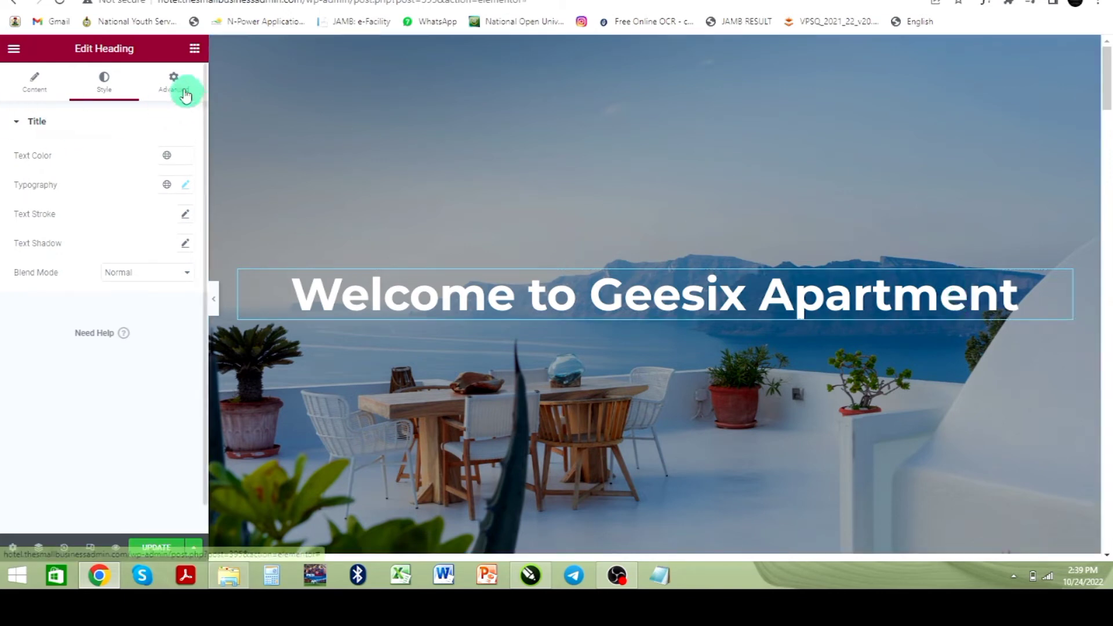
Step: Add a Text Editor widget below the heading reading "This apartment is the best in the city, located close to the embassy."
click(194, 48)
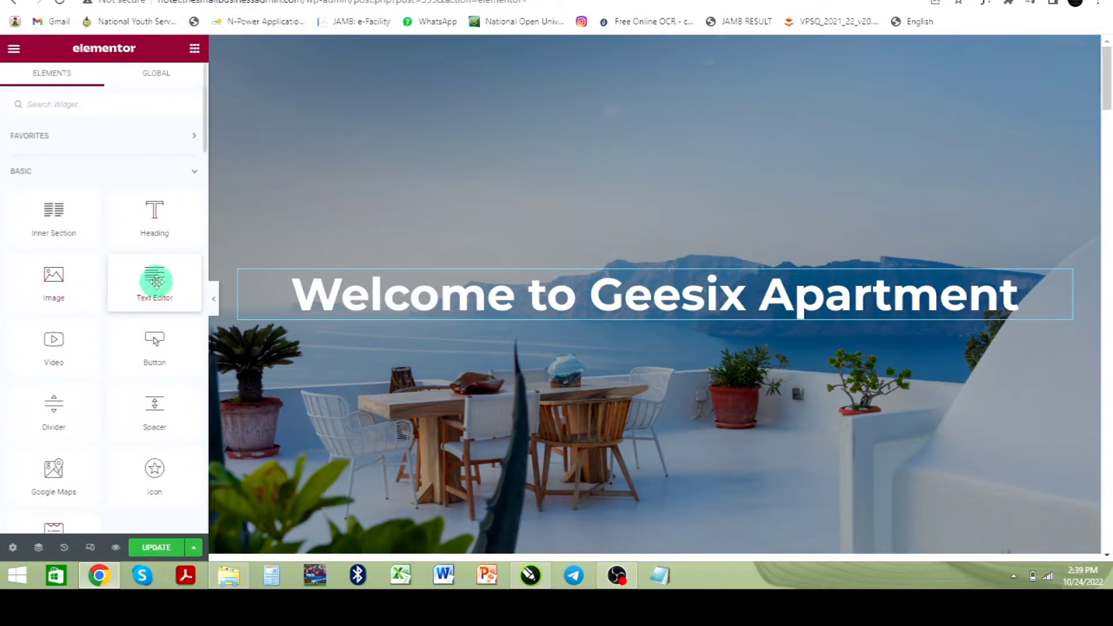
drag(161, 282, 398, 318)
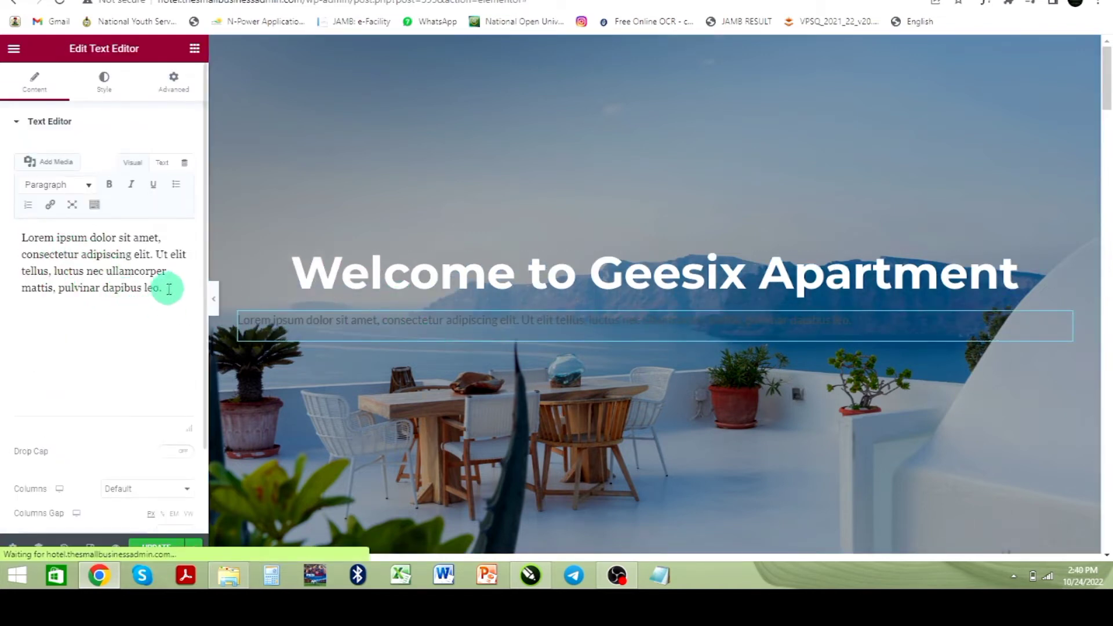
drag(99, 328, 17, 249)
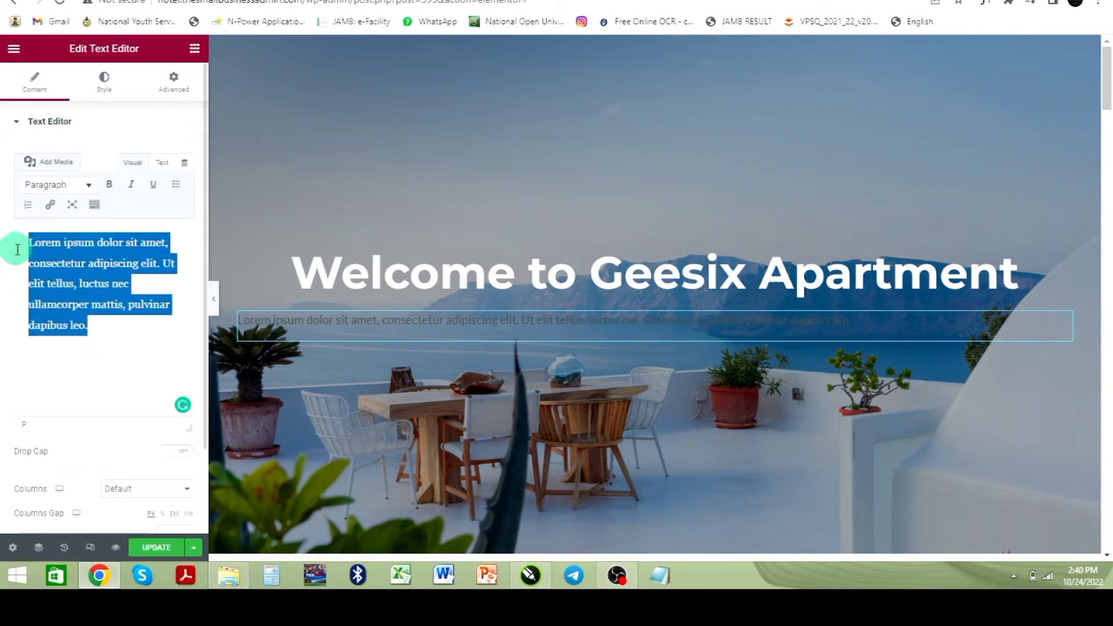
text(This aprtmeny is the best)
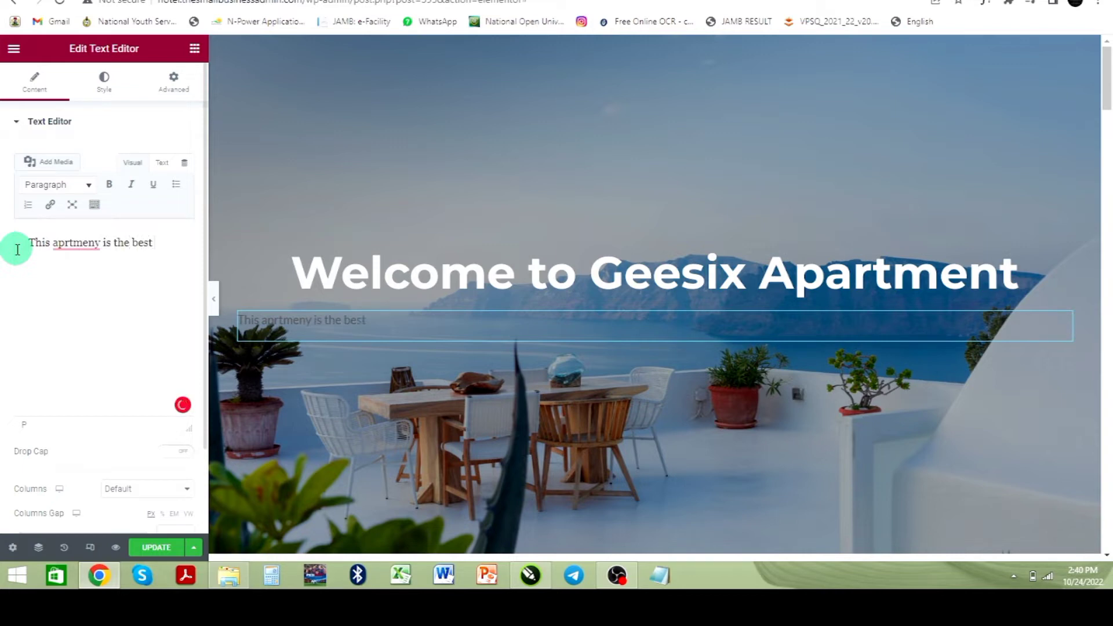
click(82, 242)
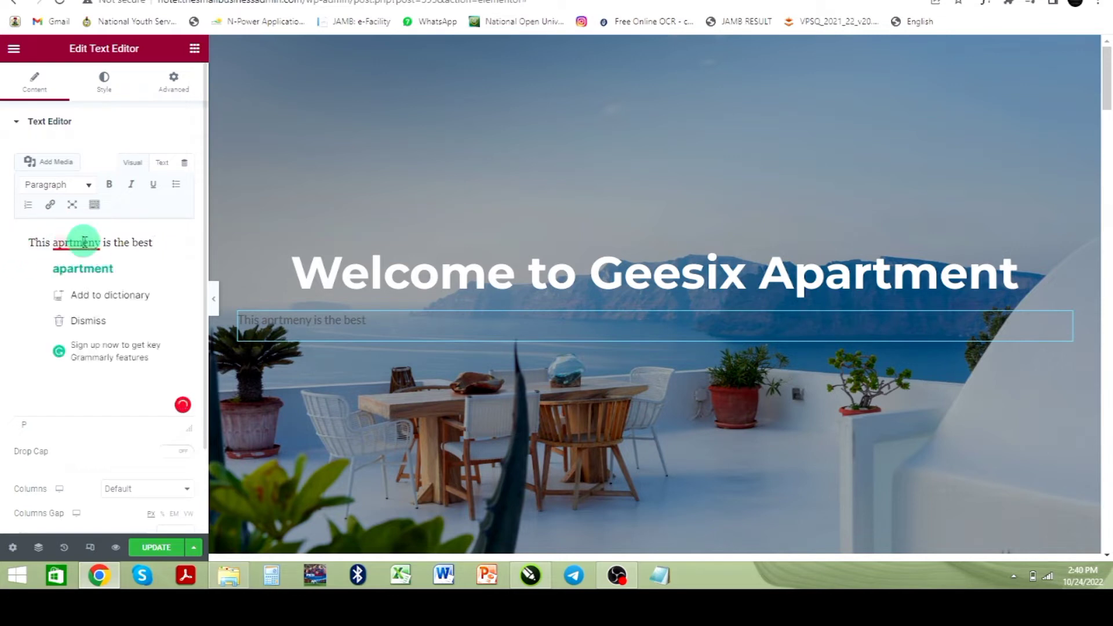
click(83, 272)
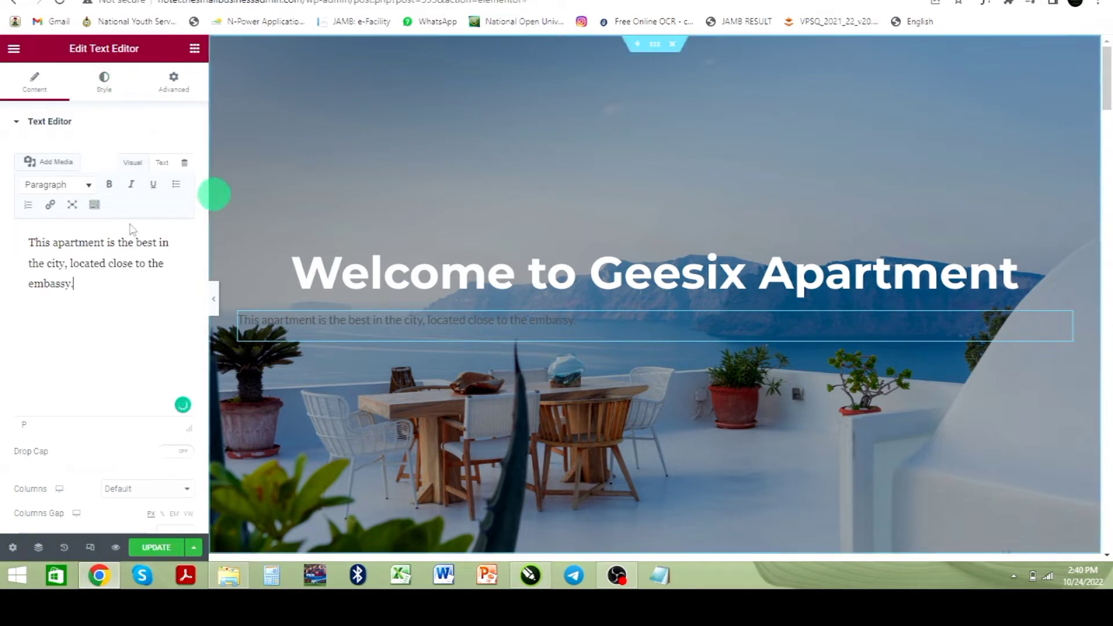
Step: Centre-align the paragraph text and set its text colour to white
click(68, 185)
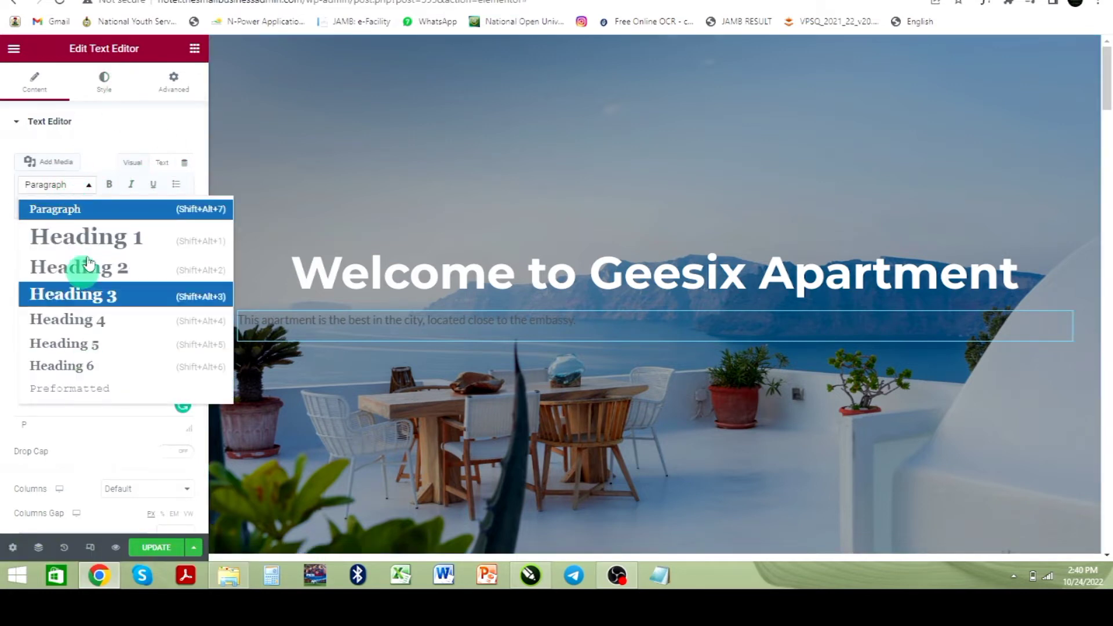
click(111, 132)
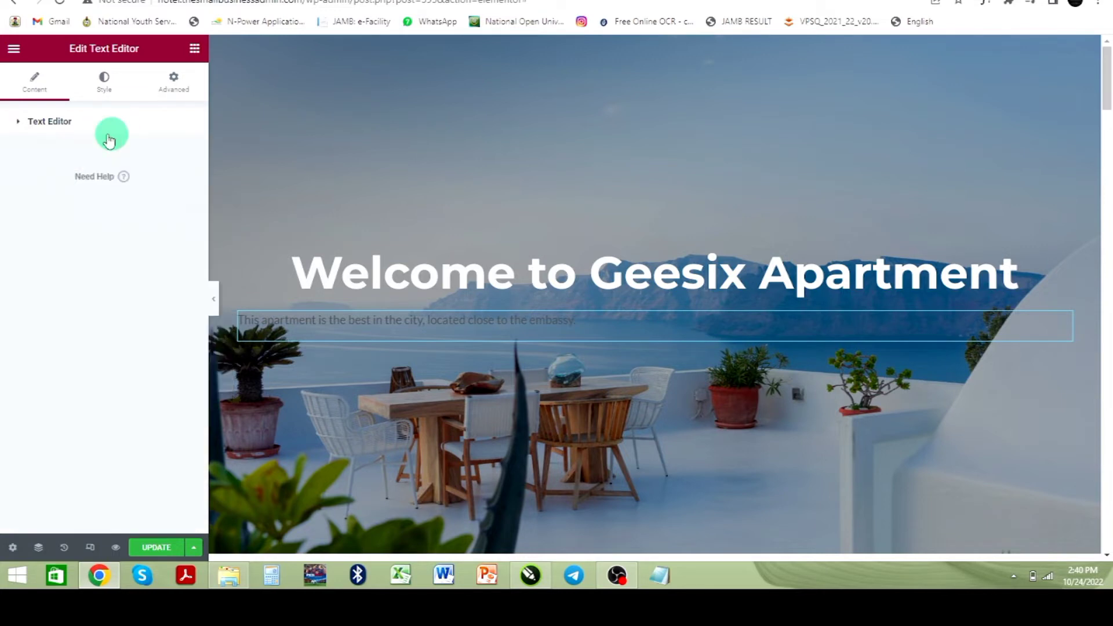
click(106, 90)
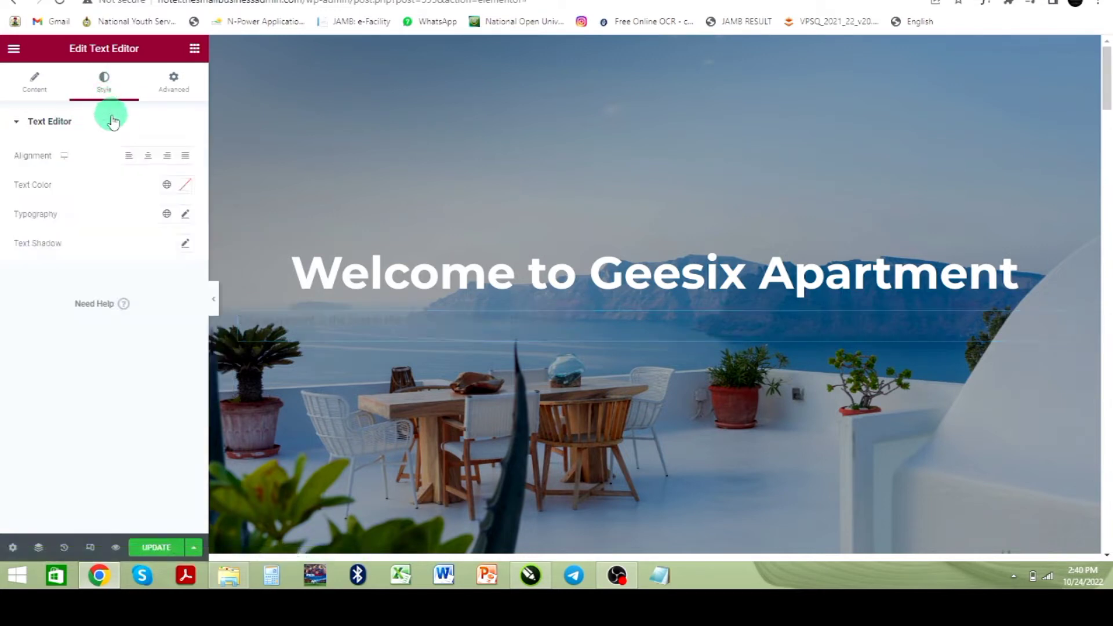
click(149, 158)
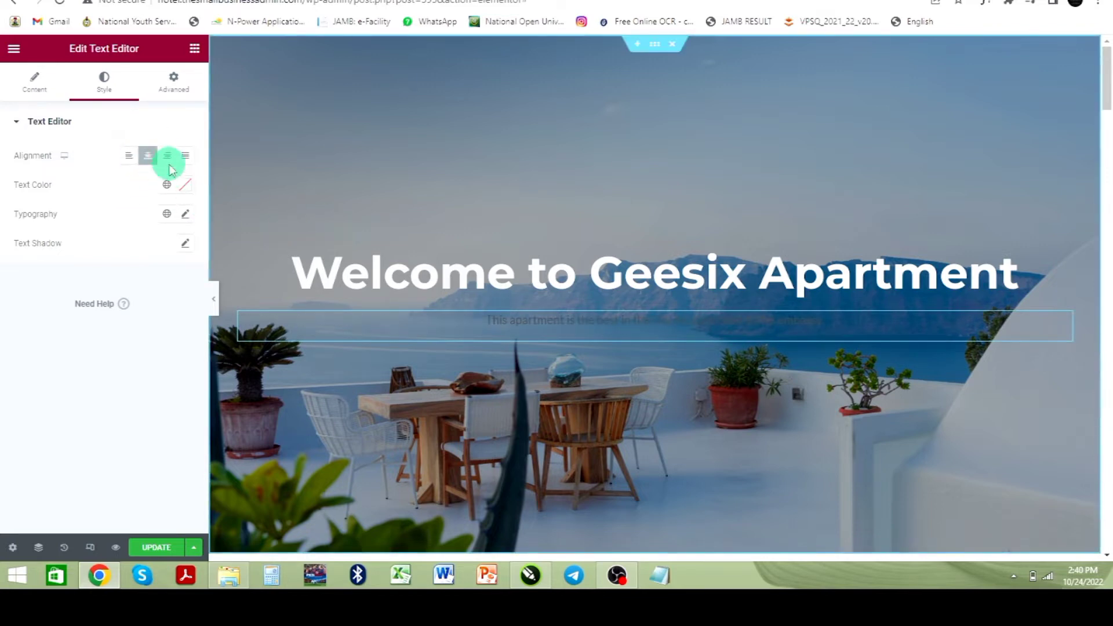
click(185, 185)
mouse_move(112, 266)
mouse_down()
mouse_move(2, 224)
mouse_move(14, 227)
mouse_up()
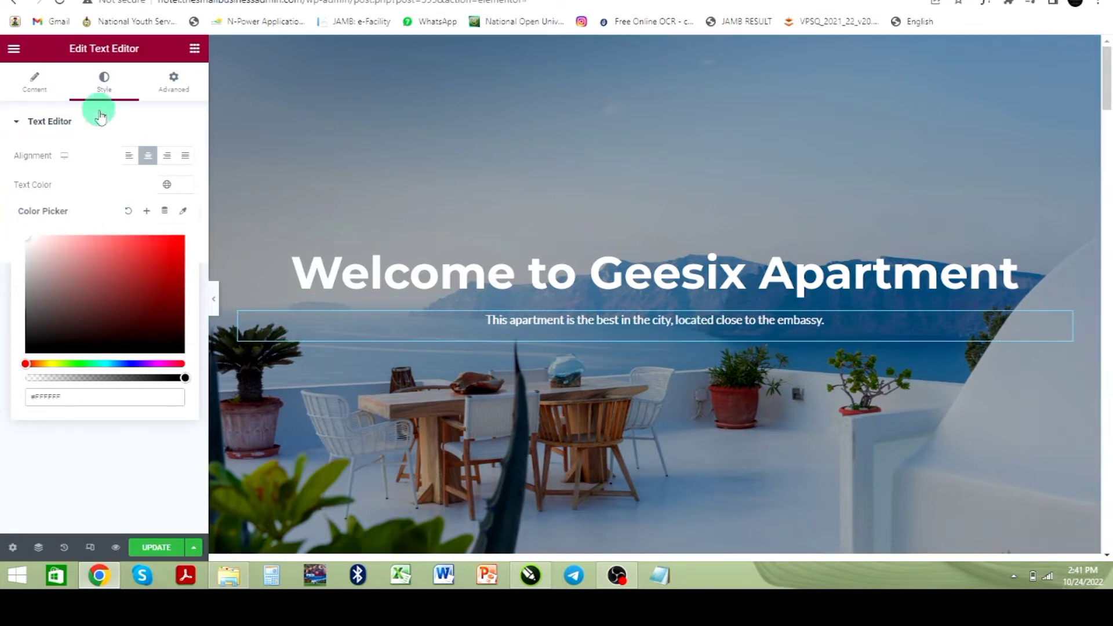
click(195, 50)
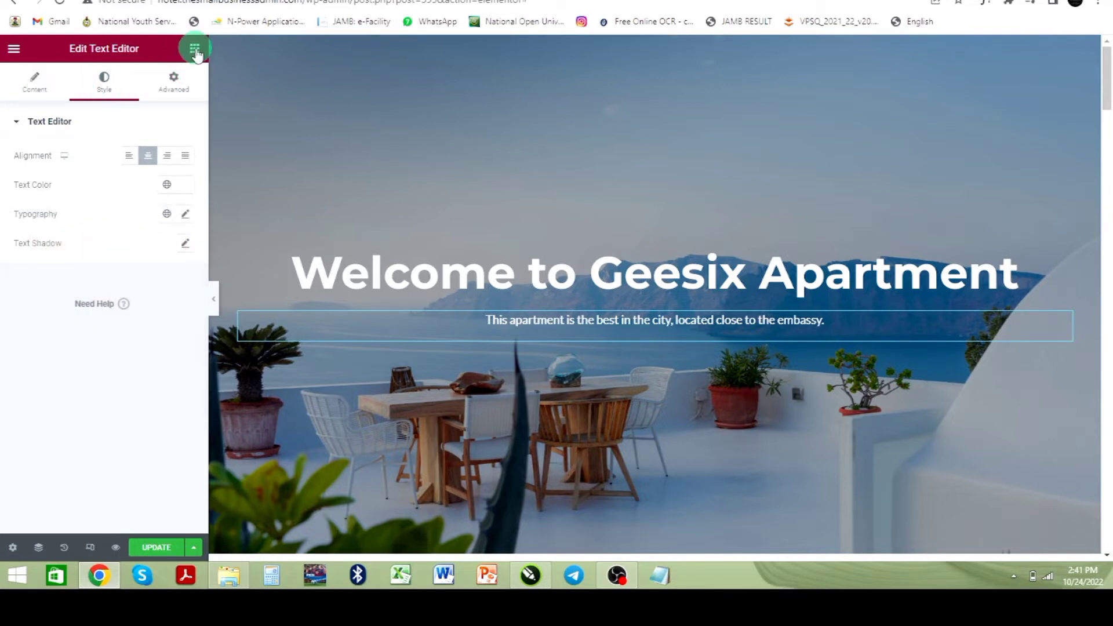
Step: Add a centre-aligned Button widget below the paragraph with the text Book Now
click(196, 49)
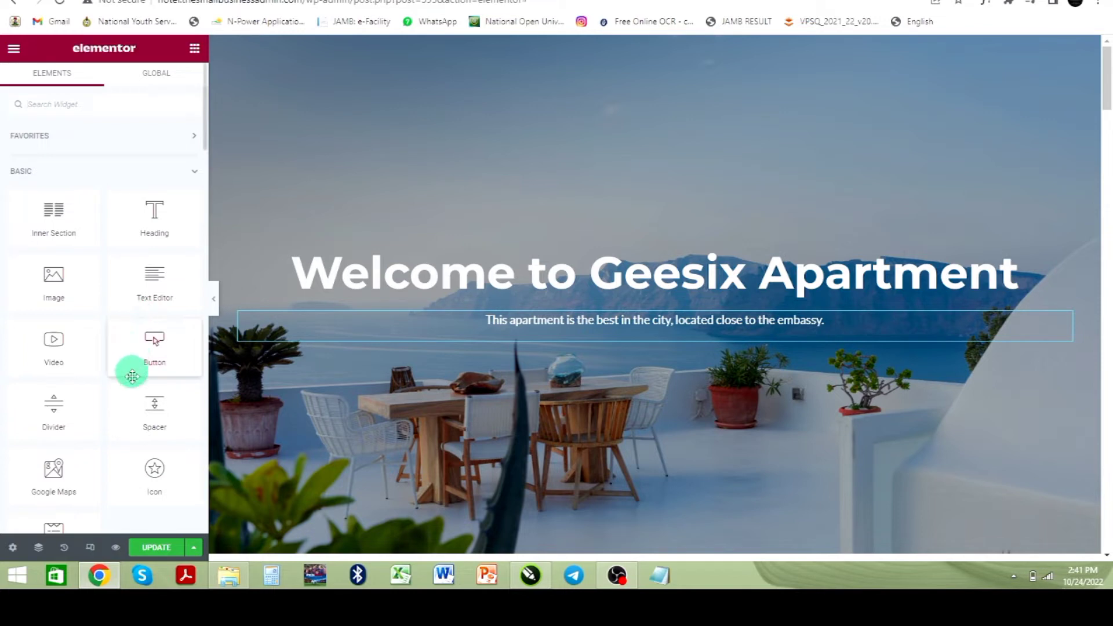
drag(154, 346, 559, 330)
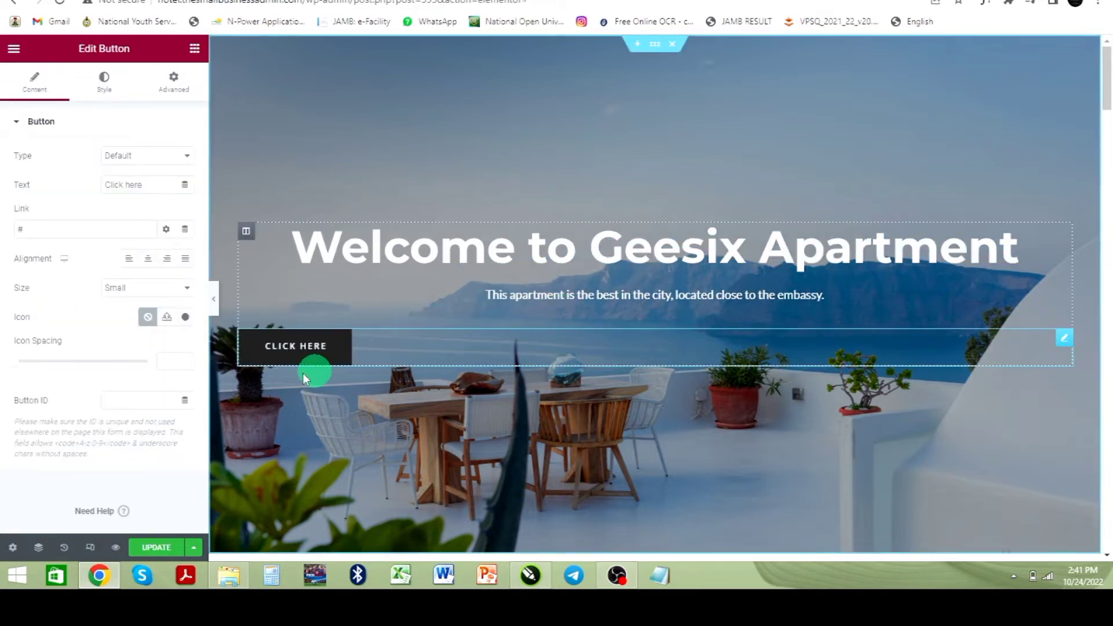
click(149, 261)
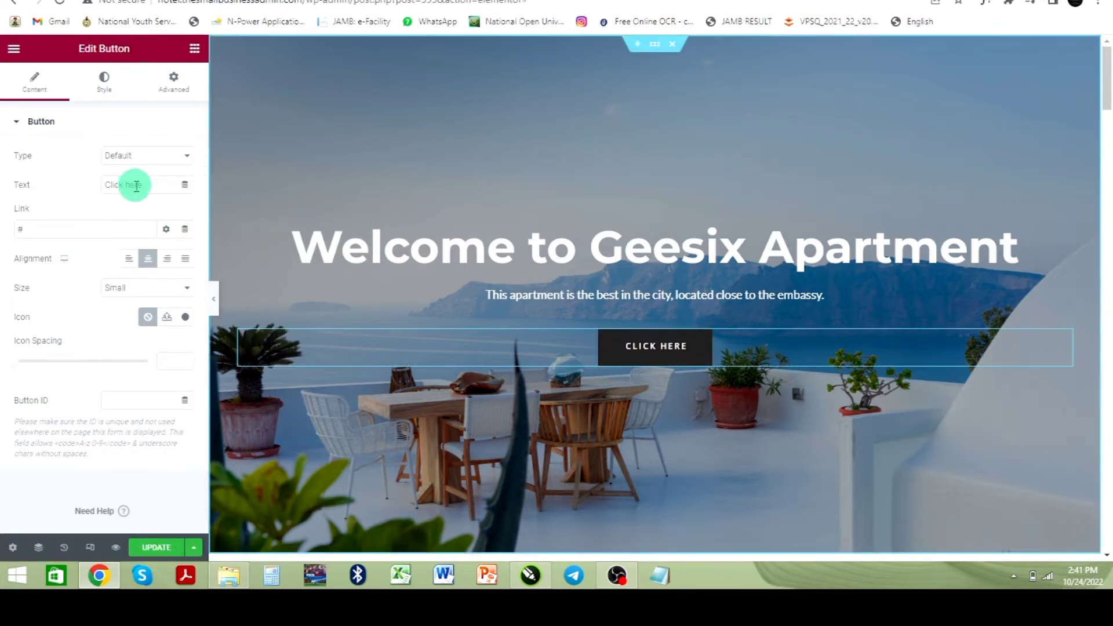
drag(147, 186, 74, 192)
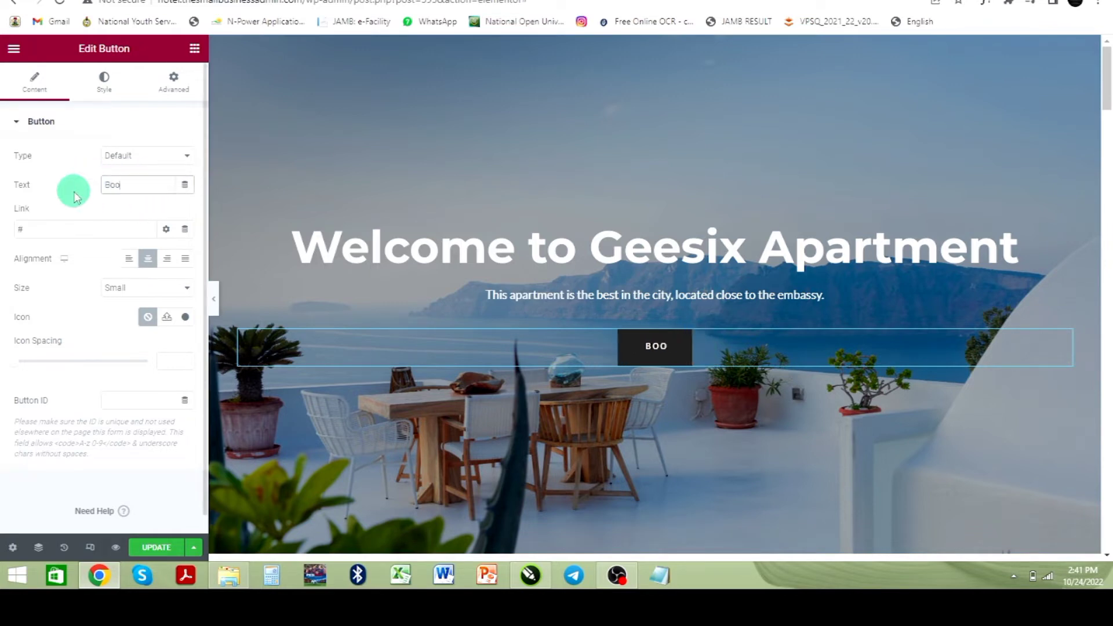
text(Book Now)
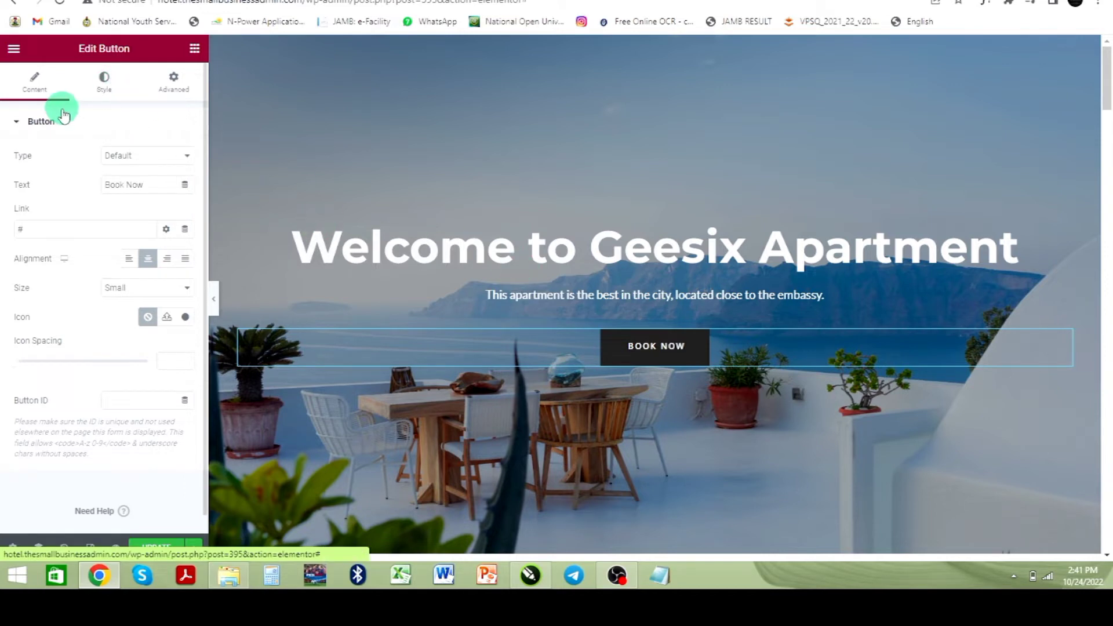
Step: Set the button's classic background colour to the global Theme Color 3
click(104, 82)
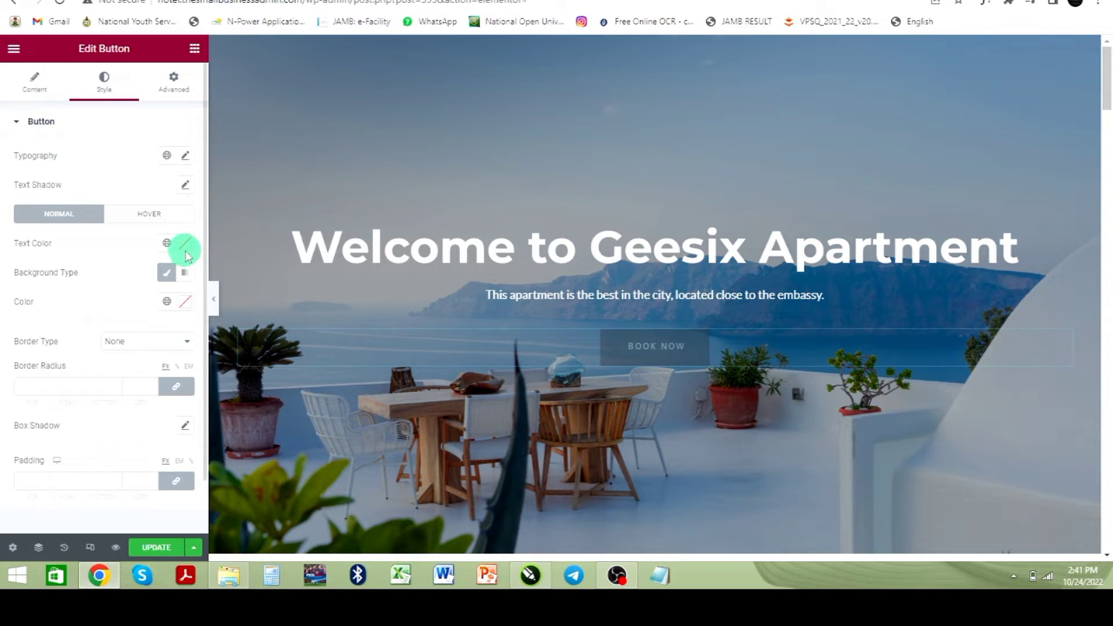
click(169, 278)
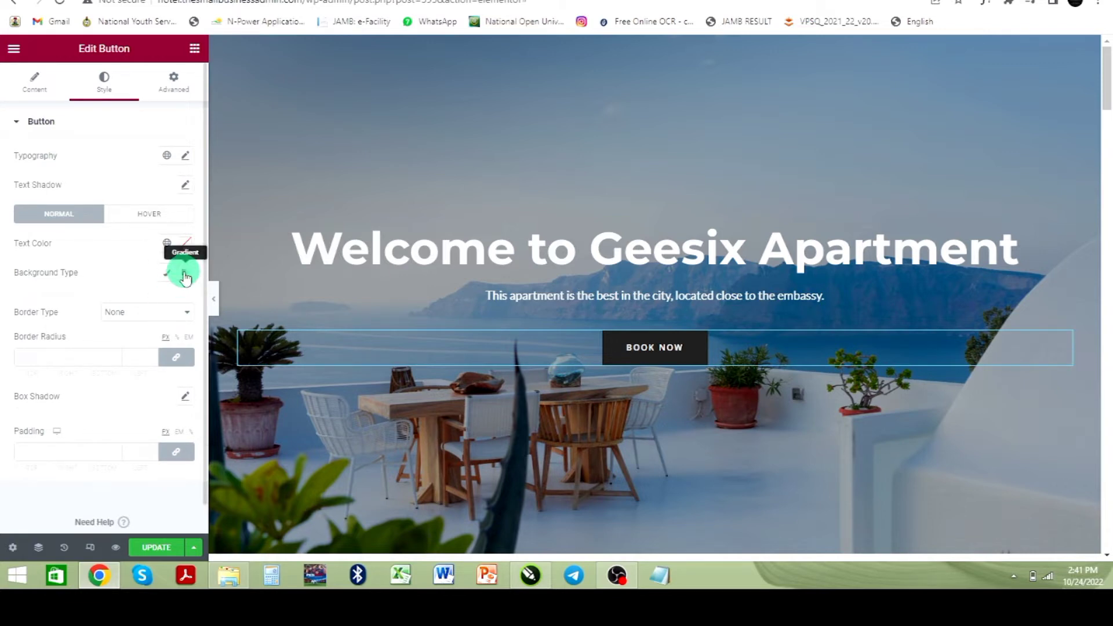
click(171, 279)
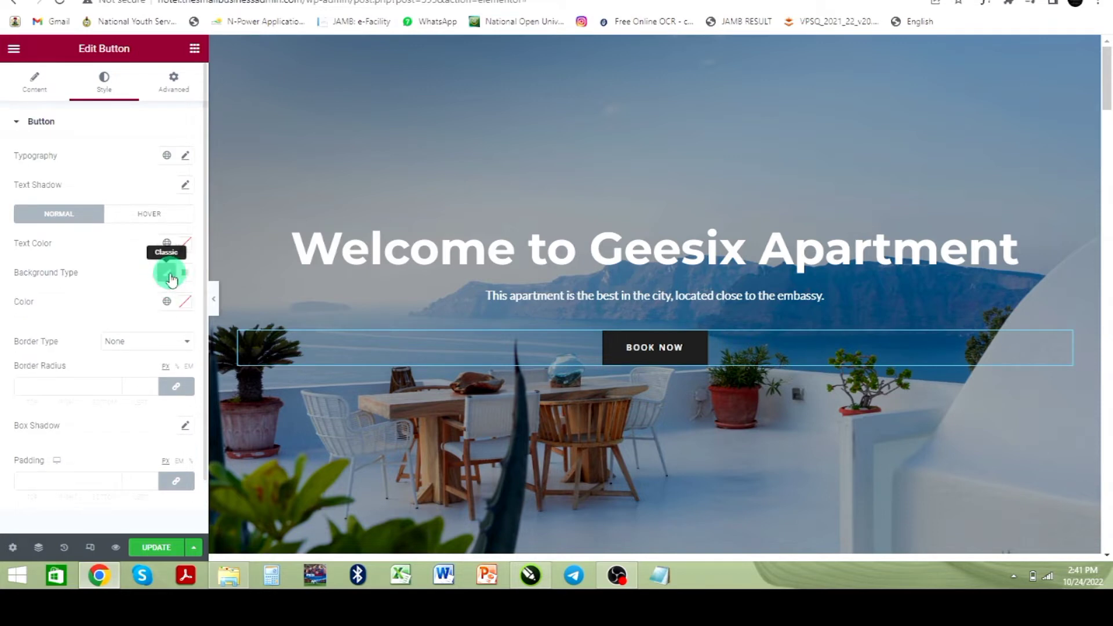
click(171, 278)
click(169, 279)
click(166, 301)
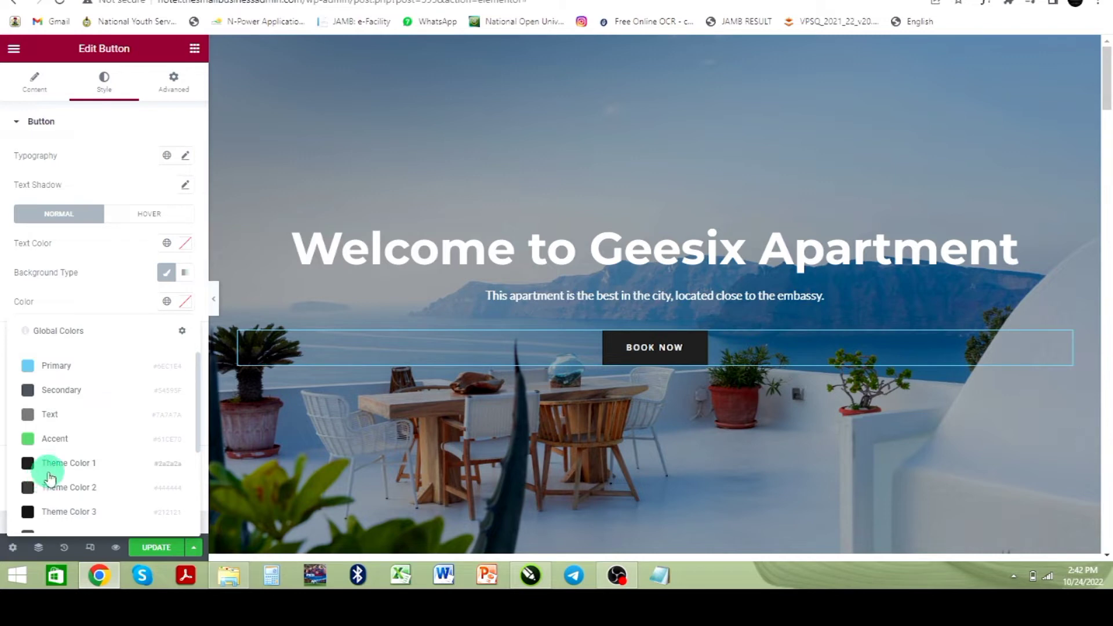
click(32, 368)
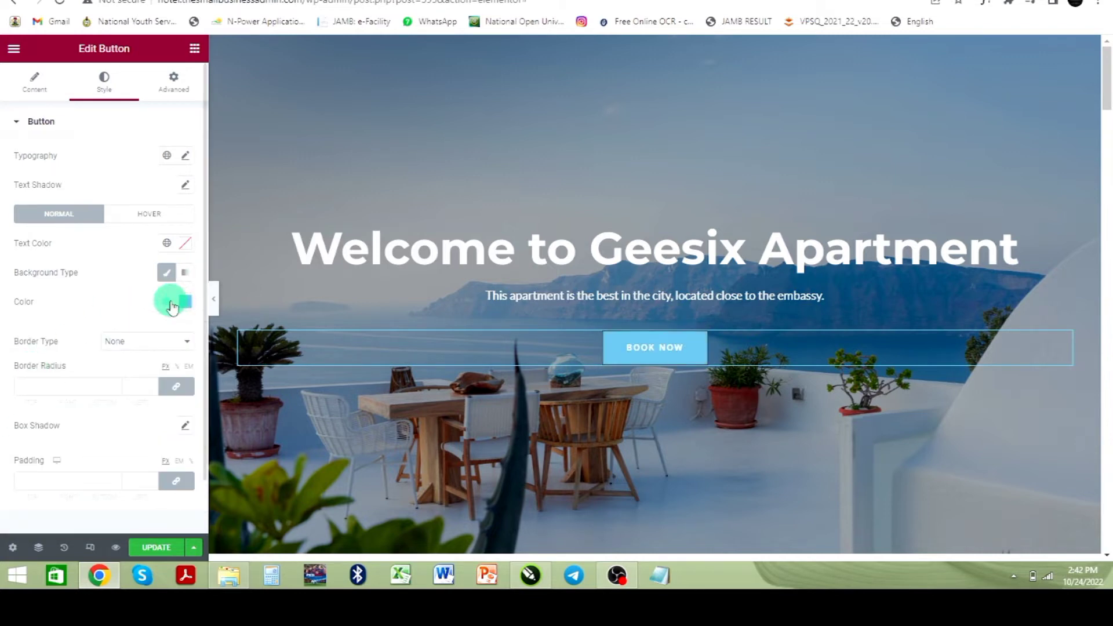
click(164, 306)
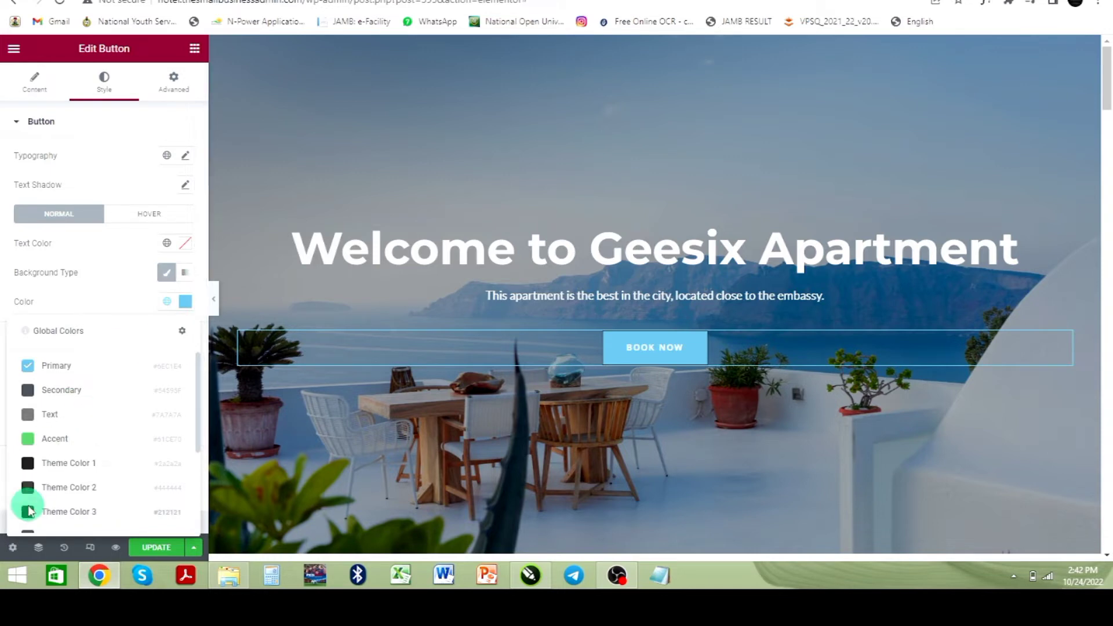
click(30, 510)
scroll(111, 306, down, 1)
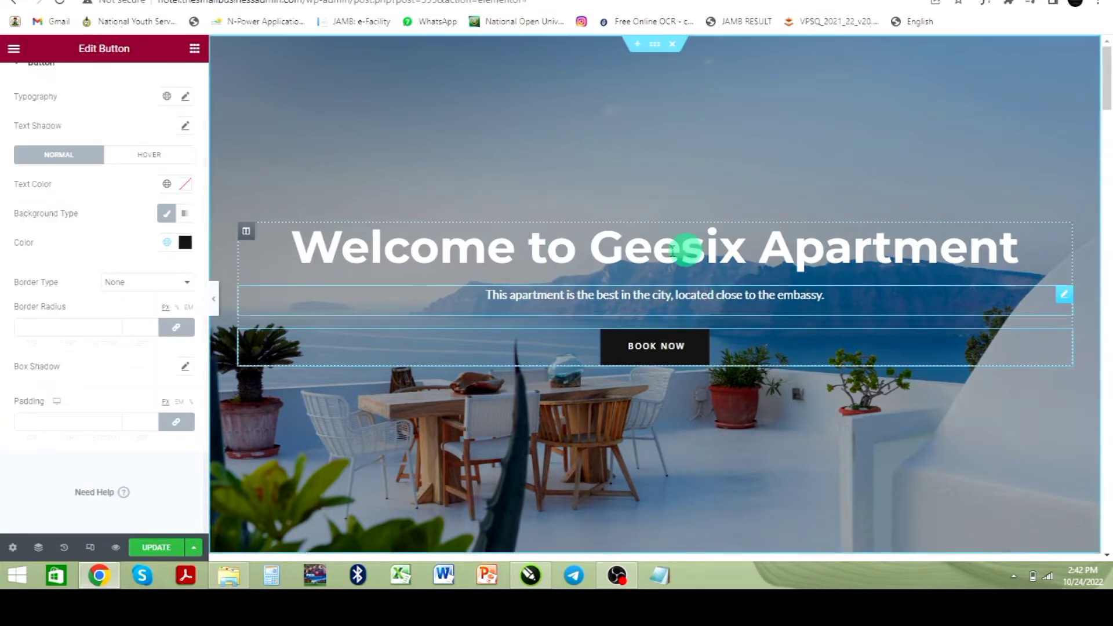
scroll(657, 316, down, 4)
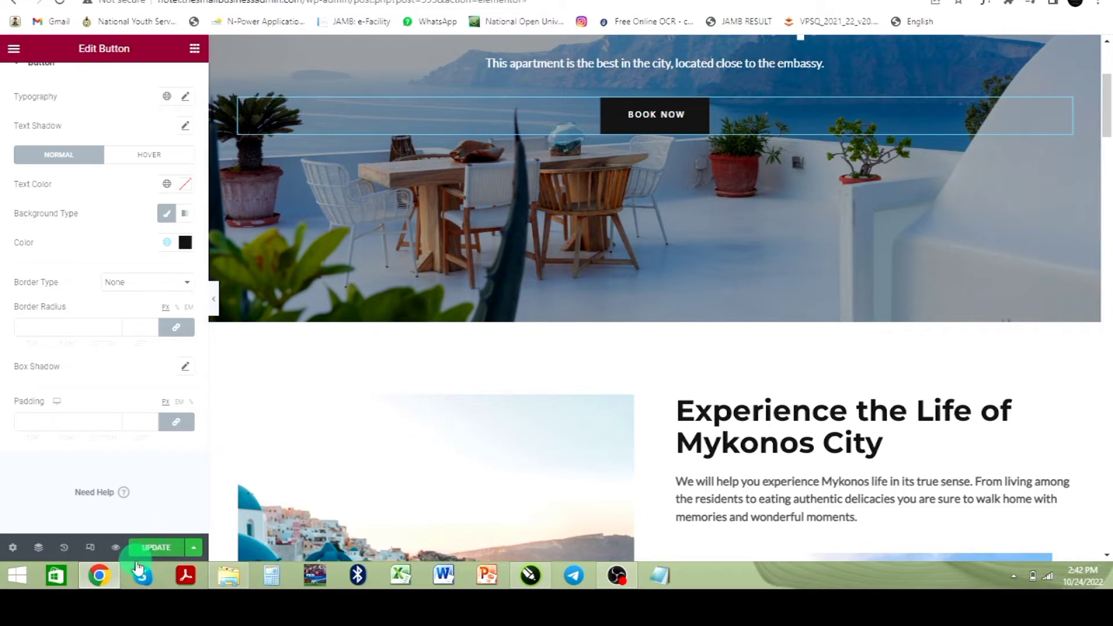
Step: Leave the Elementor editor and open the site's WordPress dashboard
click(360, 378)
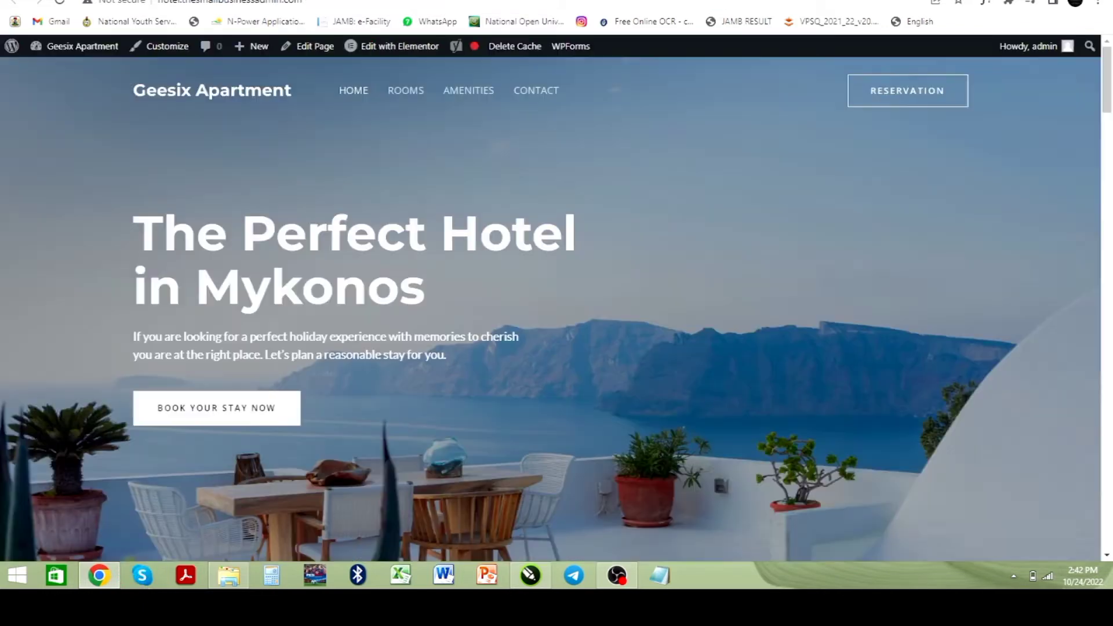
mouse_move(72, 49)
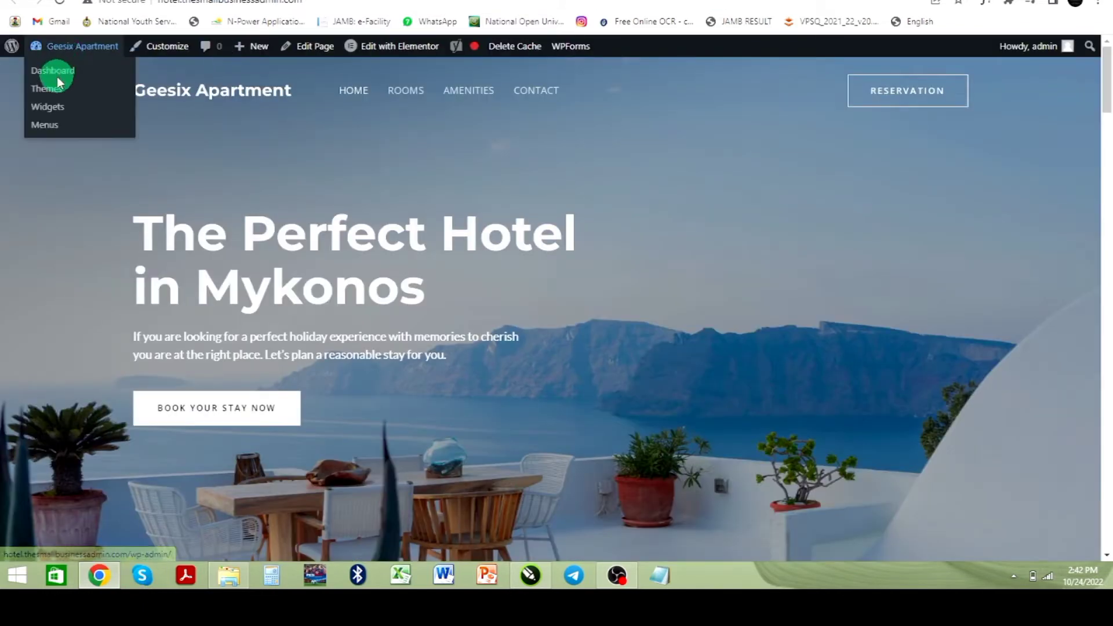
click(58, 74)
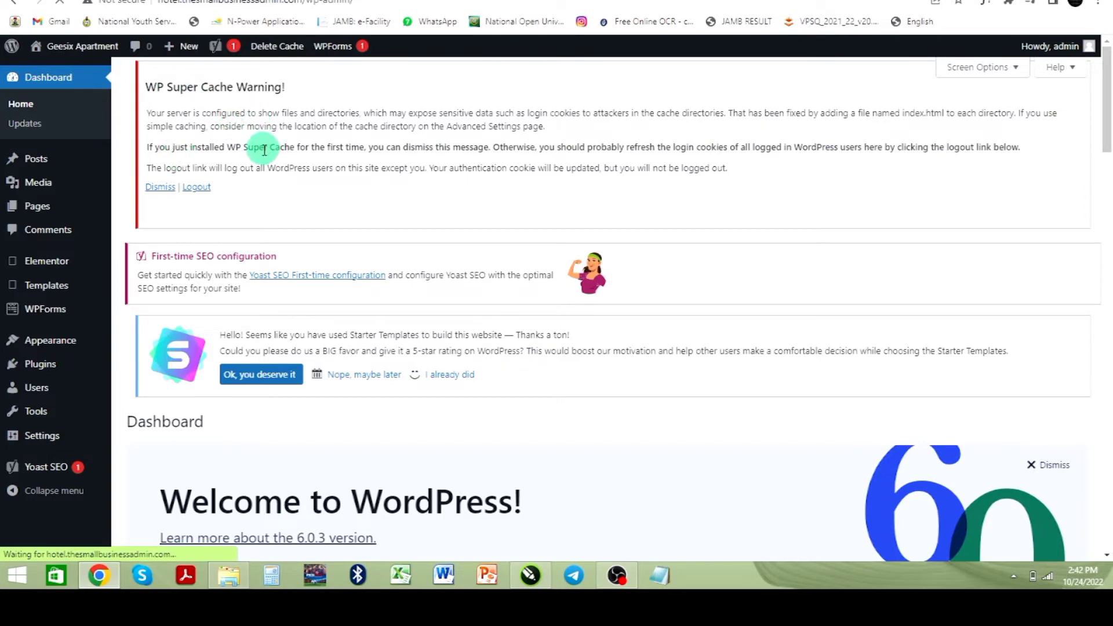
Step: Open the page for adding new plugins
scroll(168, 185, down, 2)
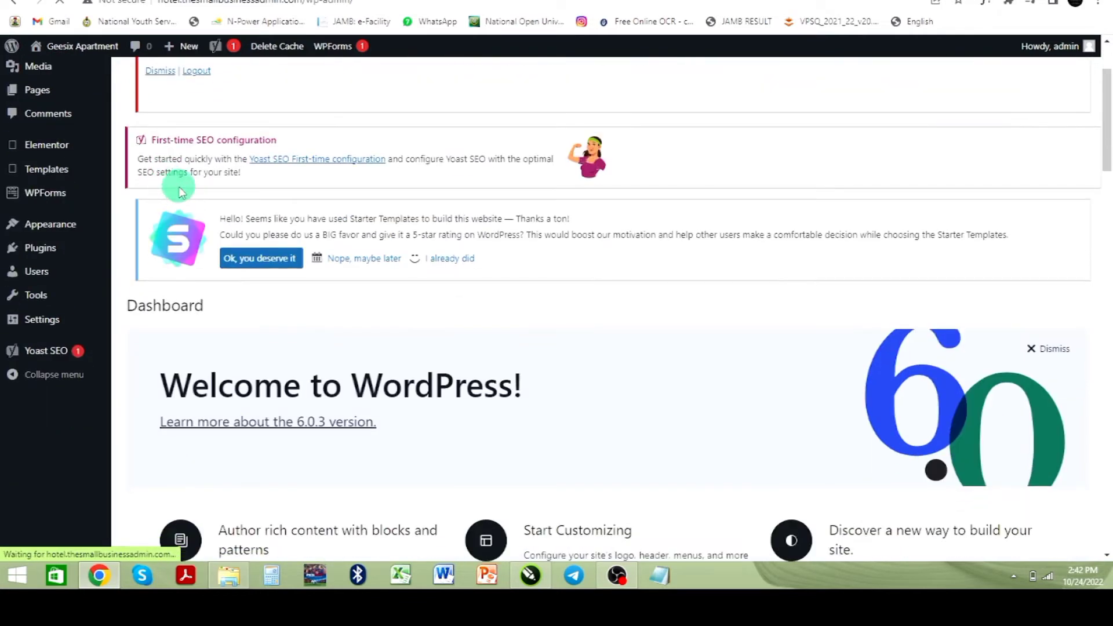
mouse_move(36, 254)
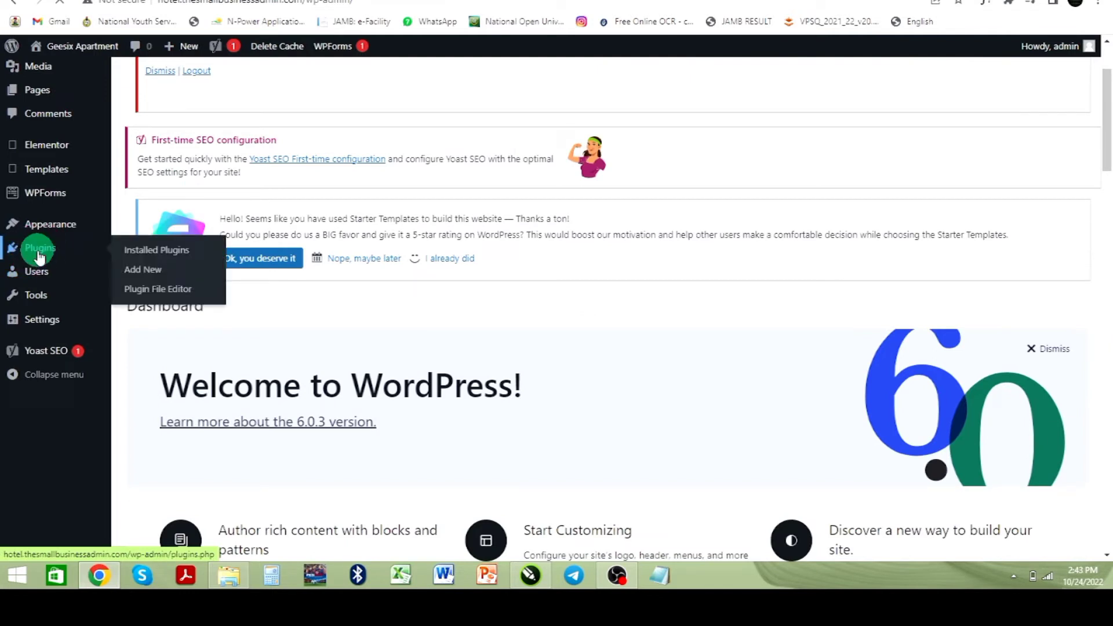
click(41, 258)
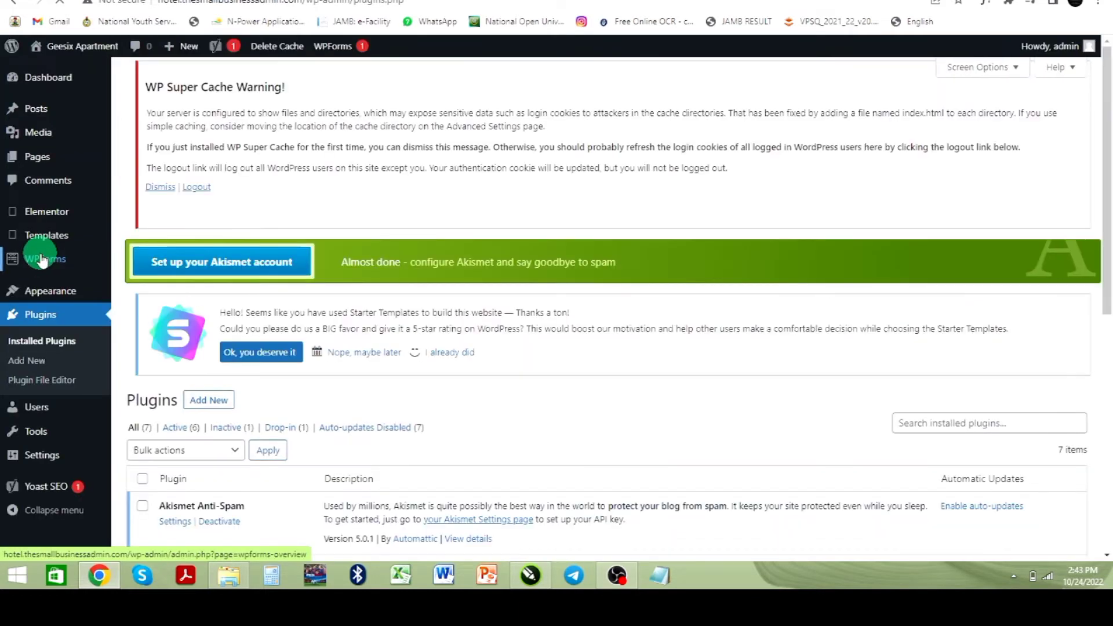
click(208, 404)
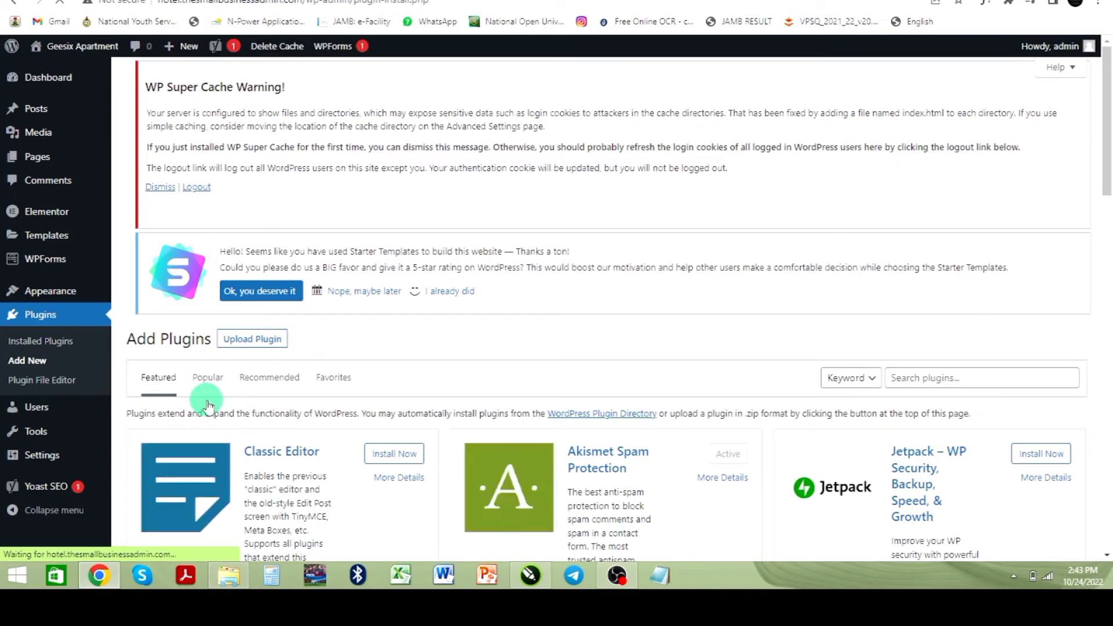
Step: Search plugins for vik booking, then install and activate VikBooking Hotel Booking Engine & PMS
click(933, 389)
text(vik booking)
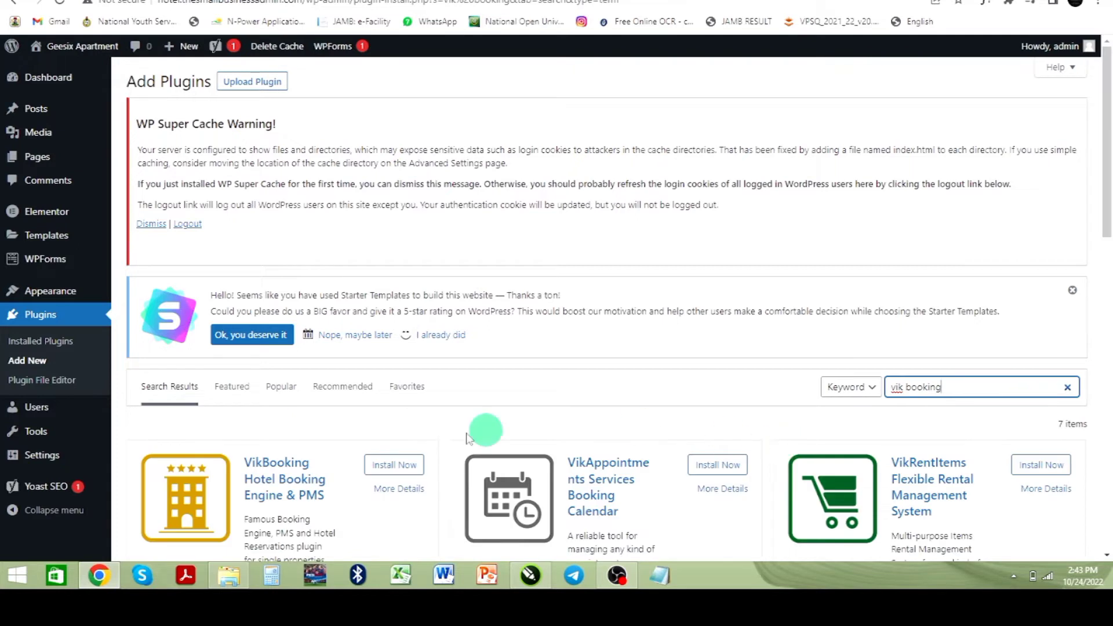
scroll(348, 458, down, 2)
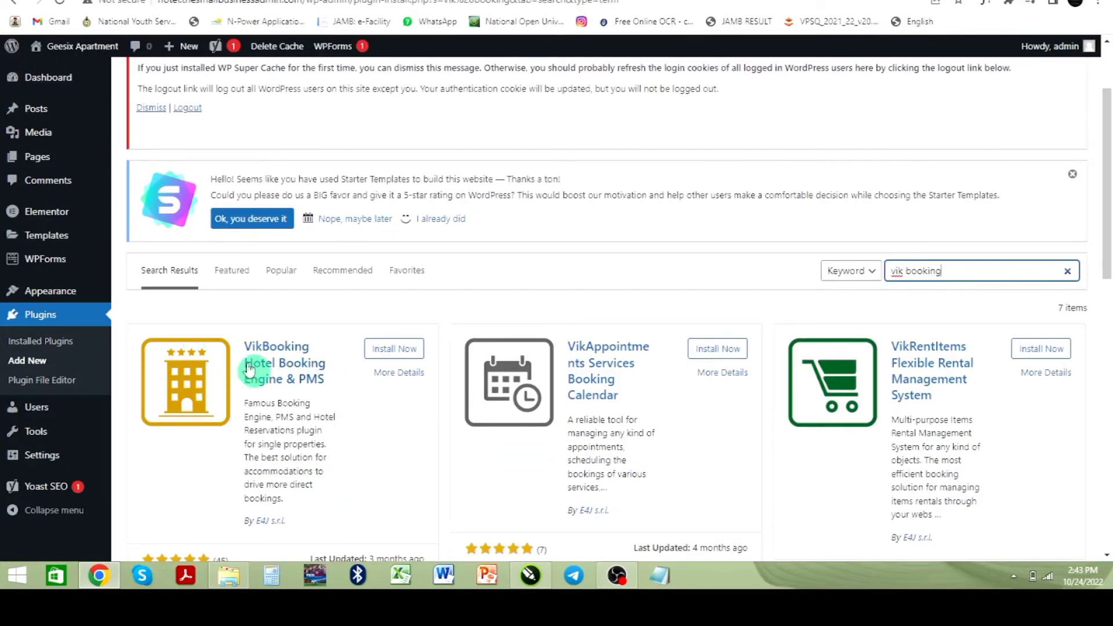
click(388, 354)
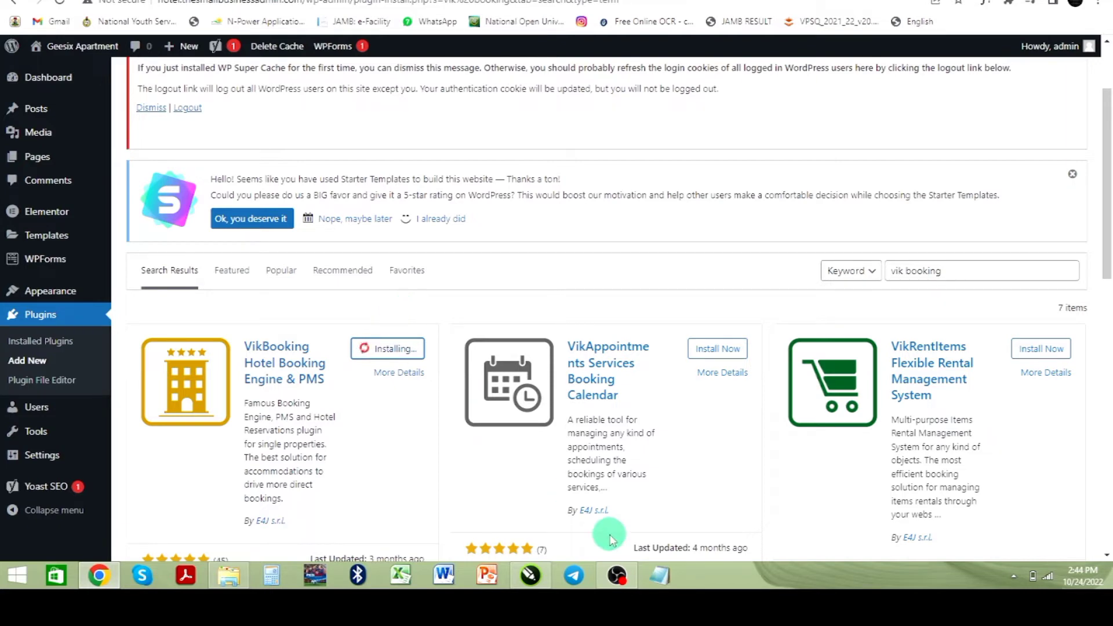
click(621, 584)
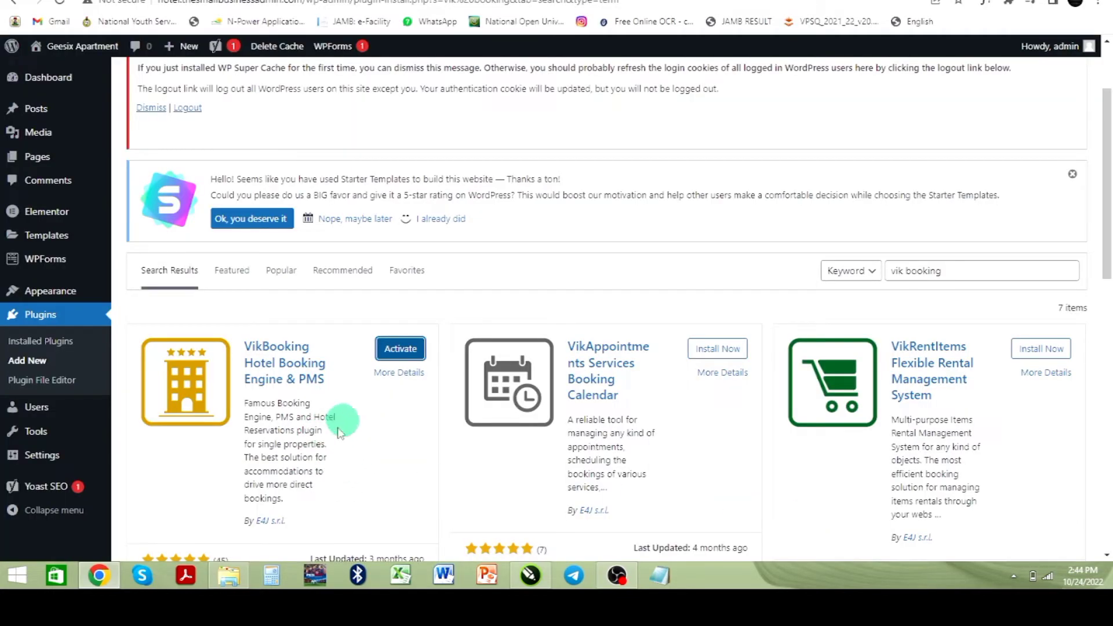
click(399, 349)
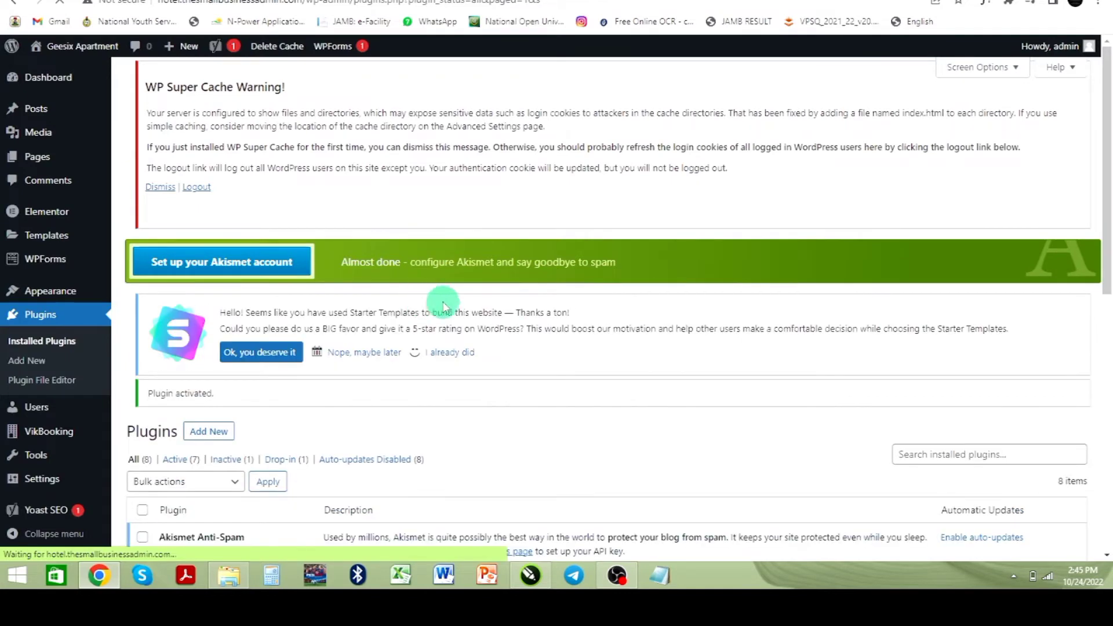
Step: Open VikBooking and install the Hotel sample data package
click(48, 431)
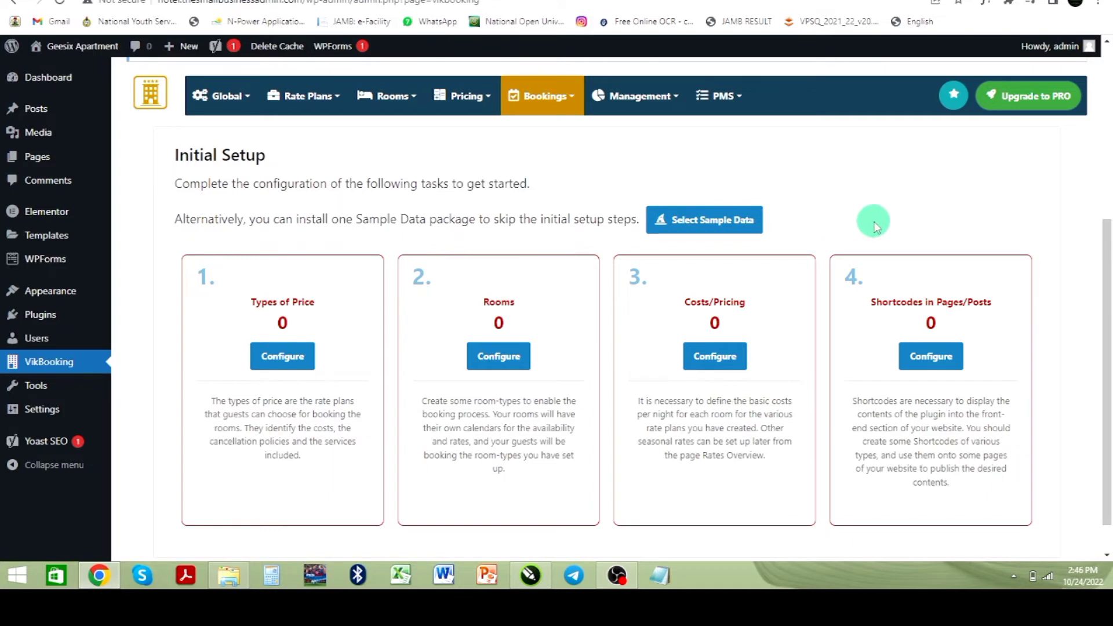
click(709, 225)
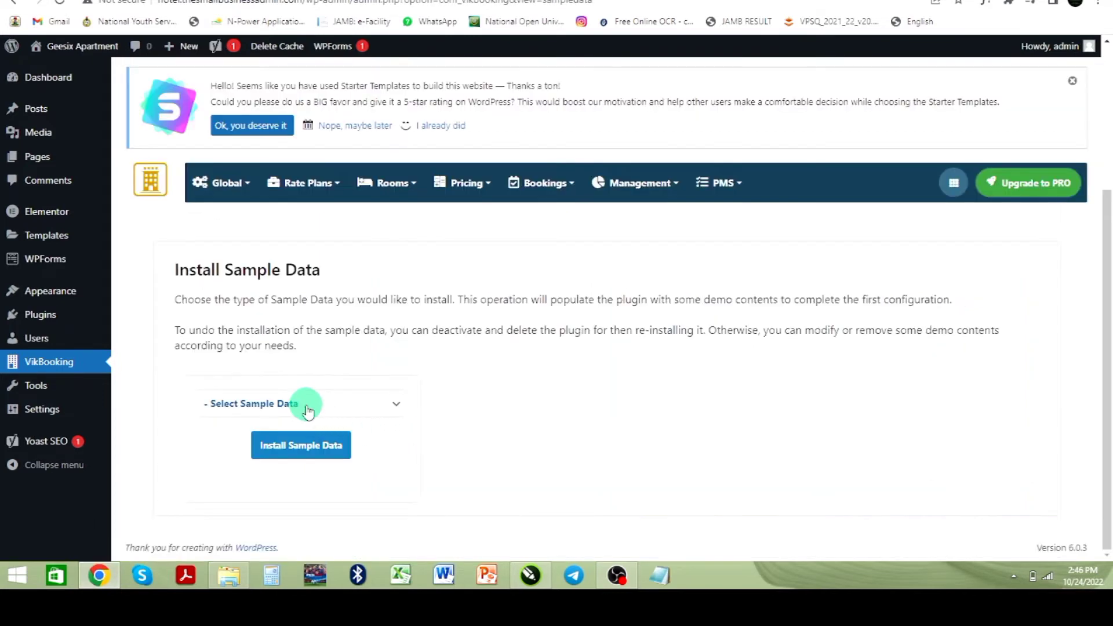
click(306, 405)
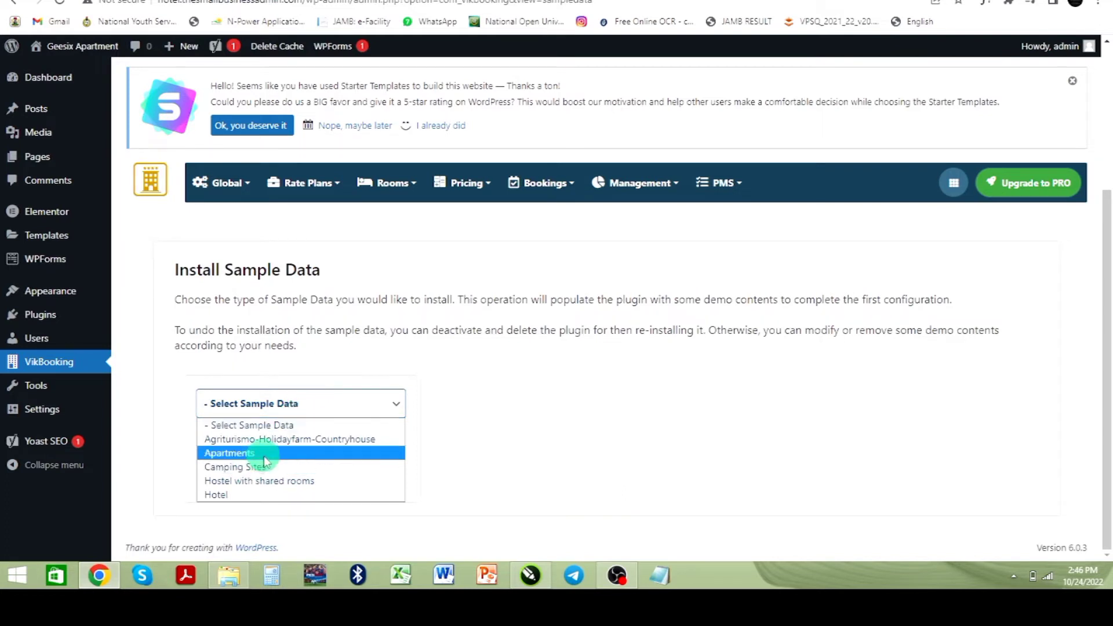
click(240, 494)
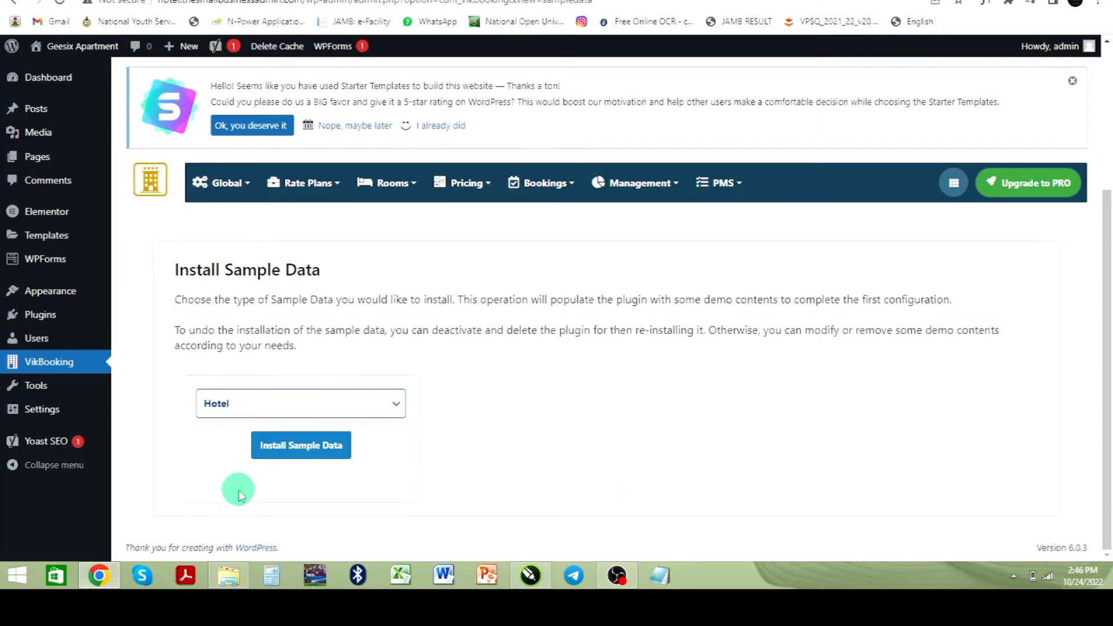
click(299, 447)
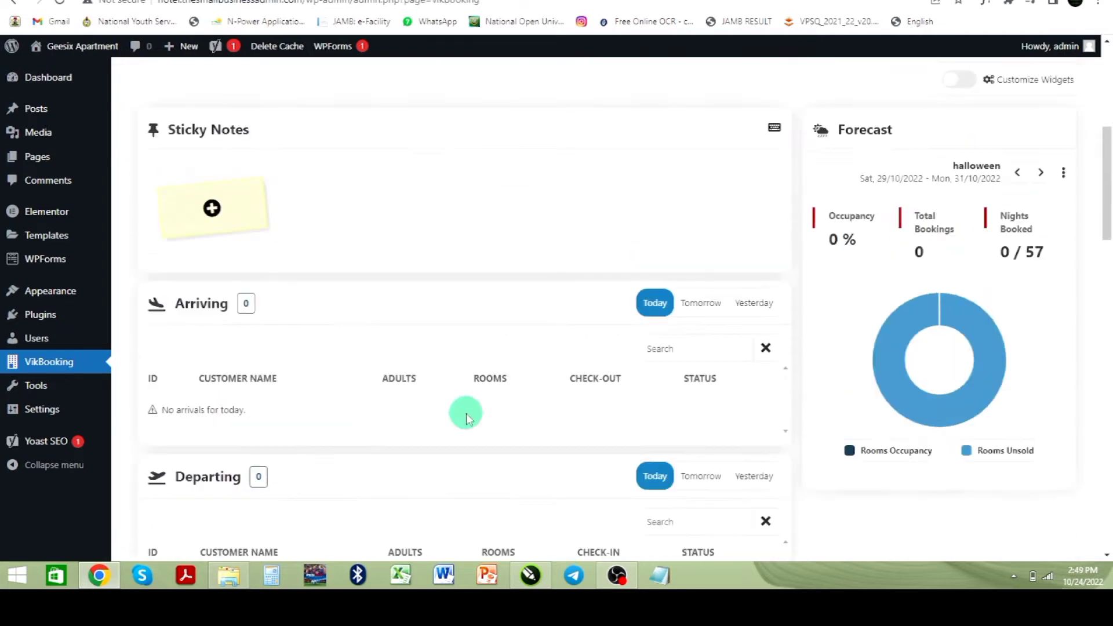
Step: Scroll through the VikBooking dashboard widgets
scroll(366, 410, up, 2)
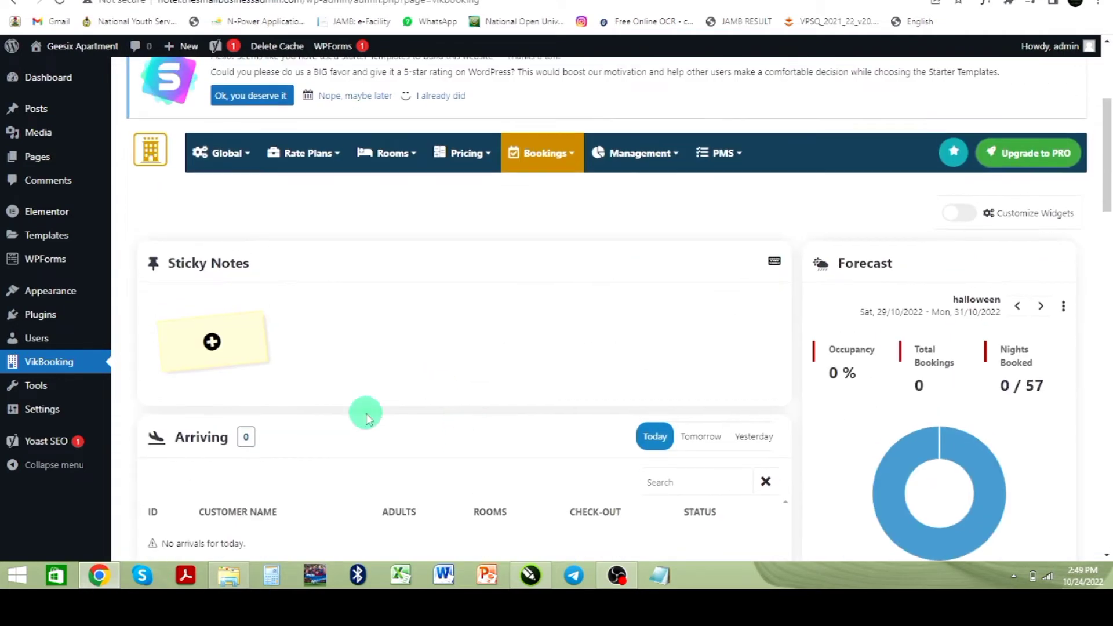
scroll(442, 464, down, 2)
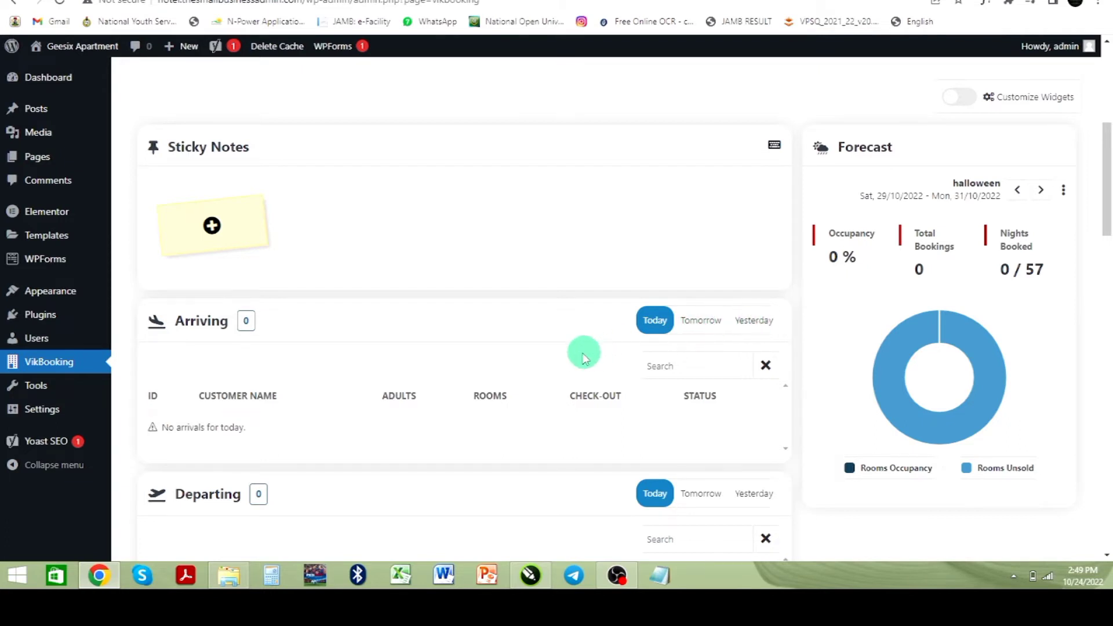
scroll(522, 373, down, 2)
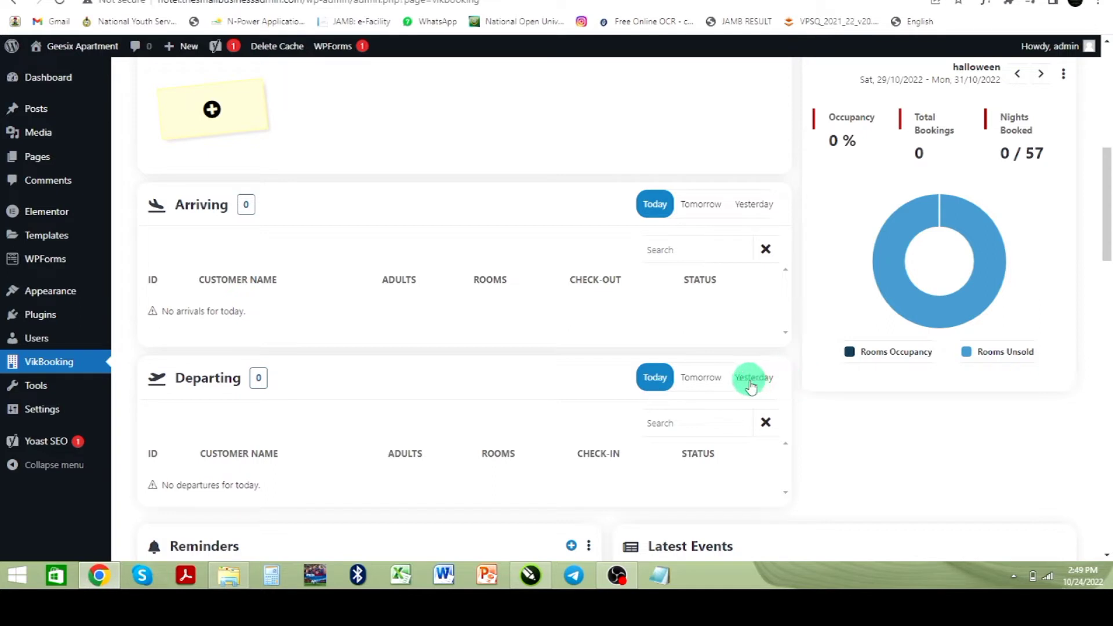
scroll(403, 348, down, 1)
scroll(403, 348, down, 4)
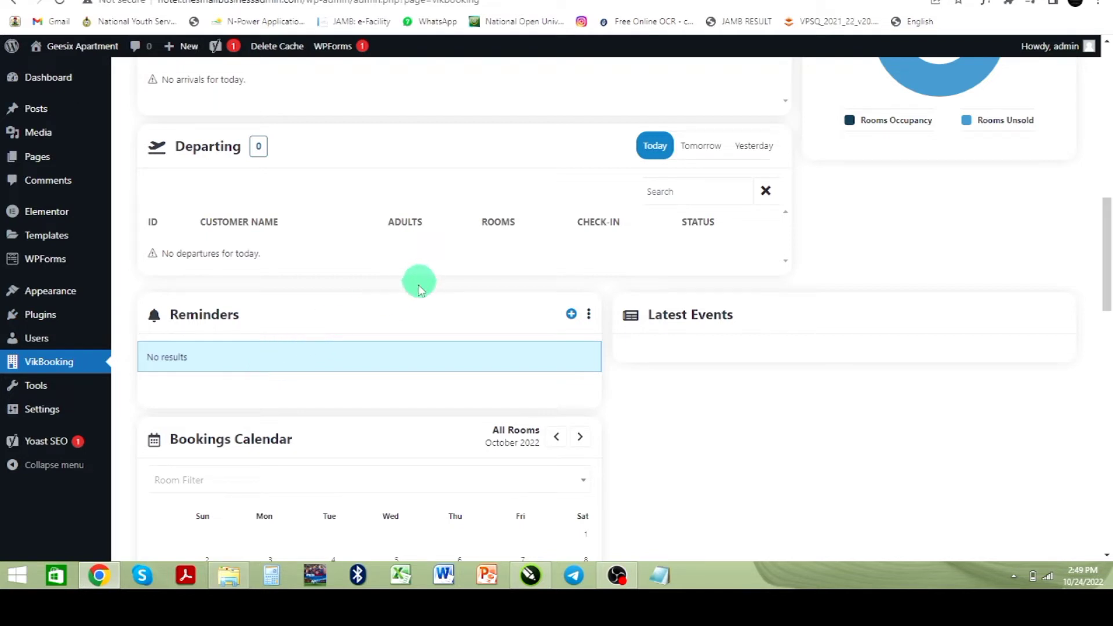
scroll(371, 360, down, 2)
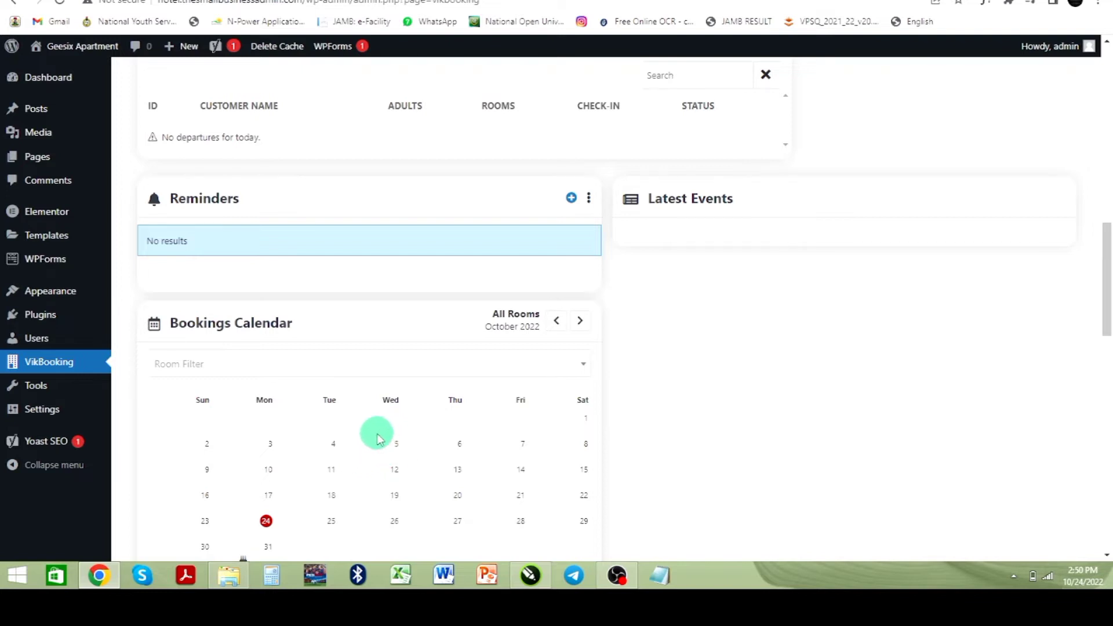
scroll(376, 432, down, 6)
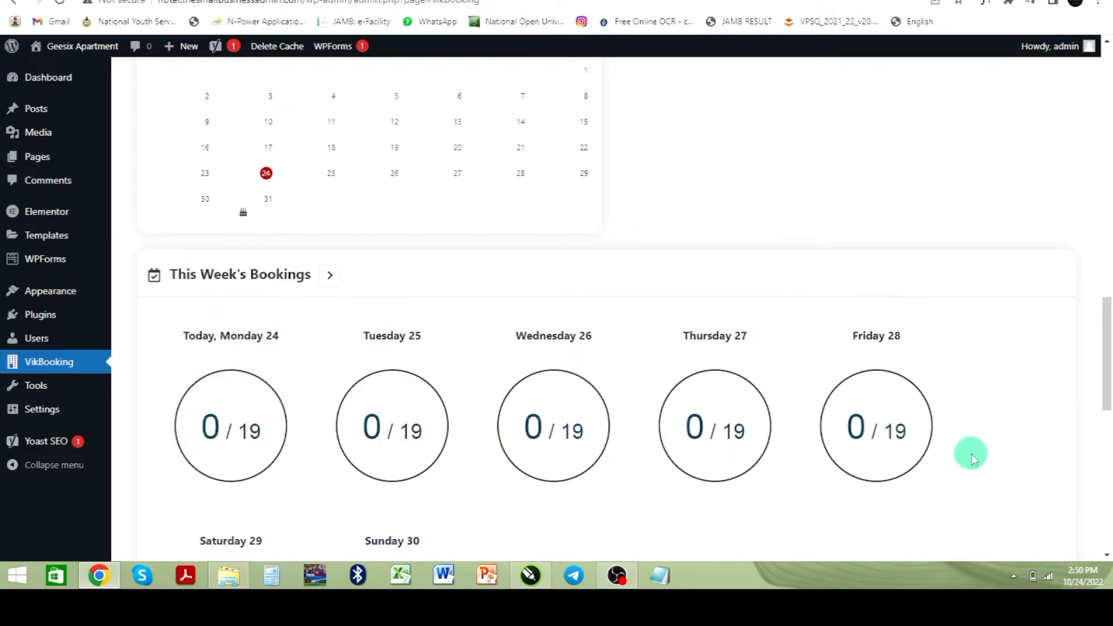
scroll(663, 433, down, 4)
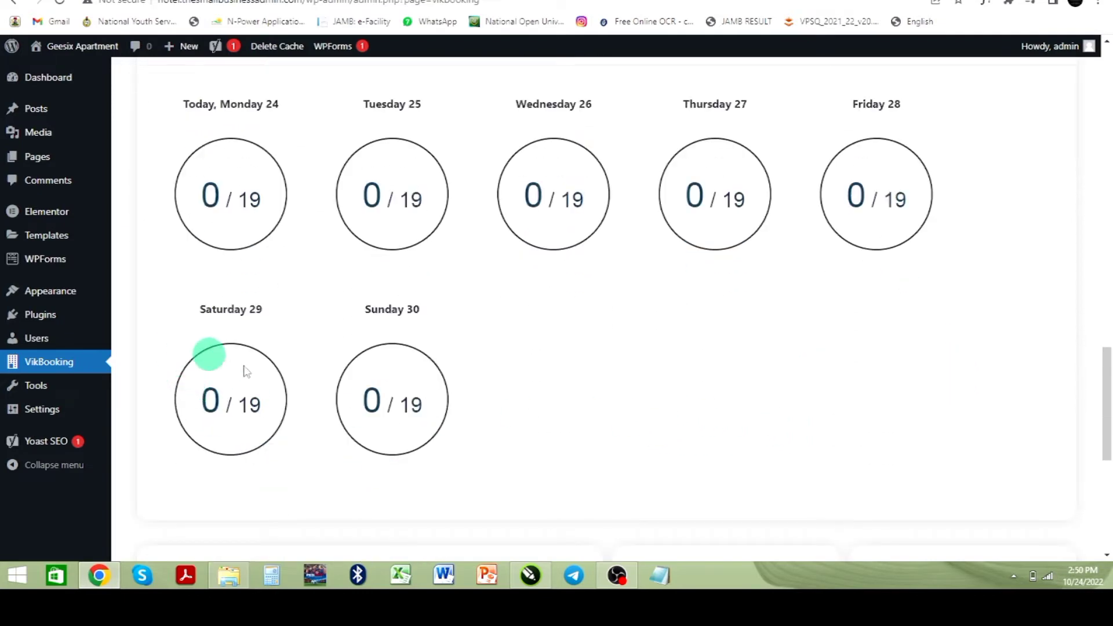
scroll(420, 415, down, 4)
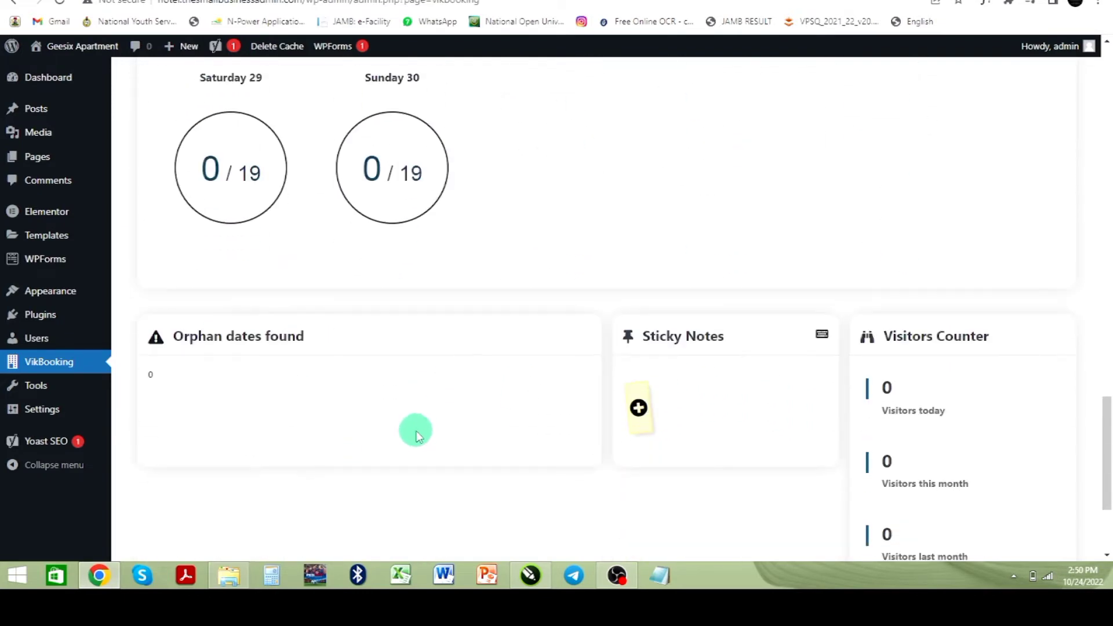
scroll(380, 416, down, 3)
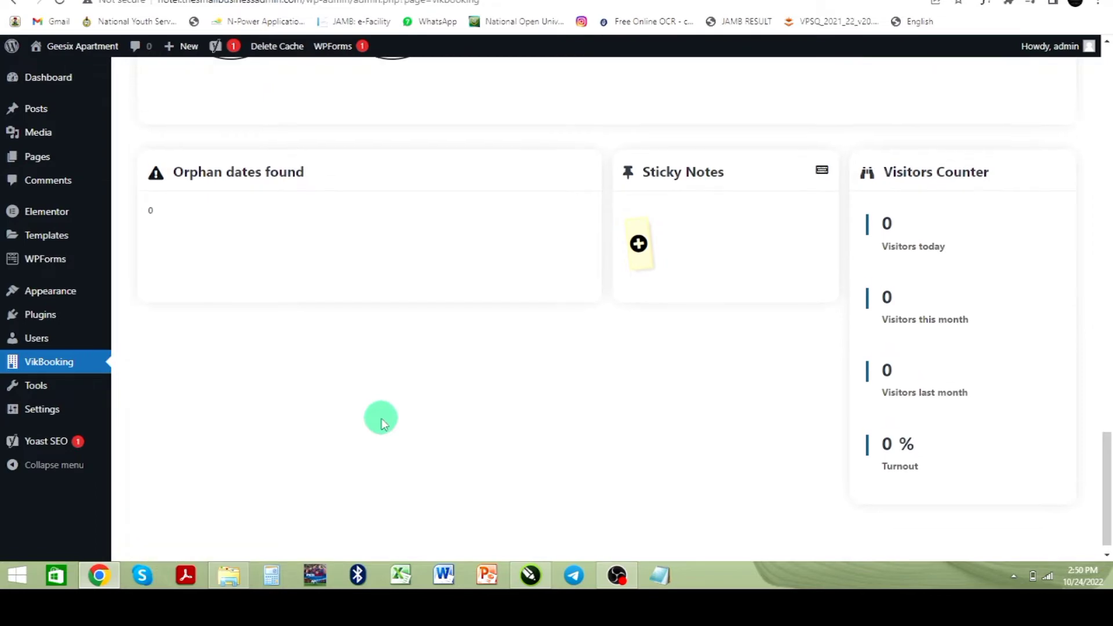
scroll(381, 417, up, 20)
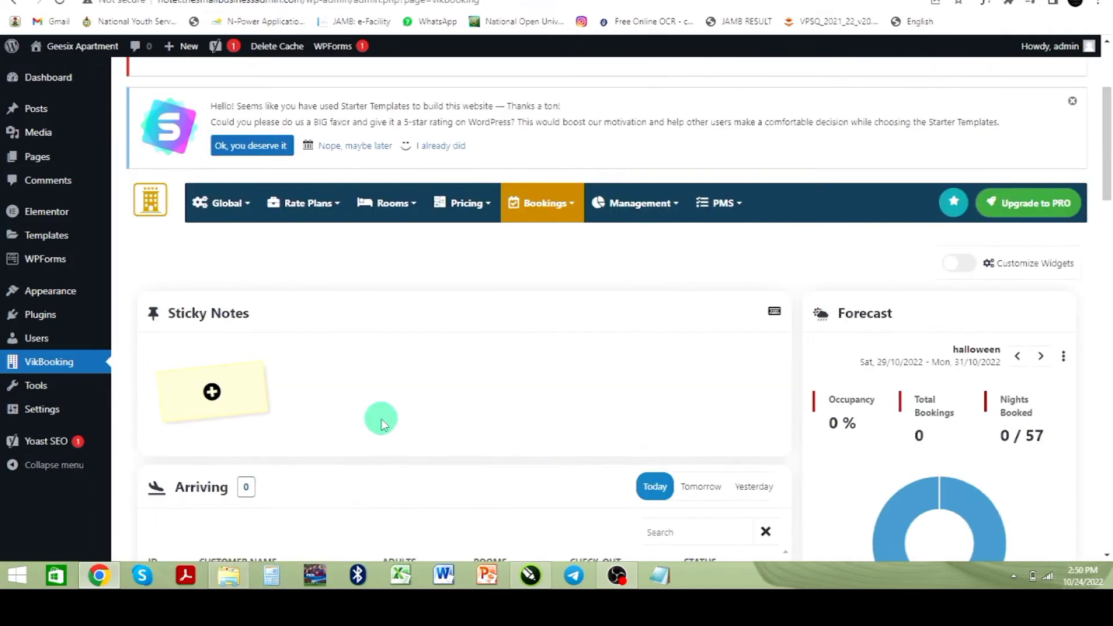
scroll(446, 415, up, 3)
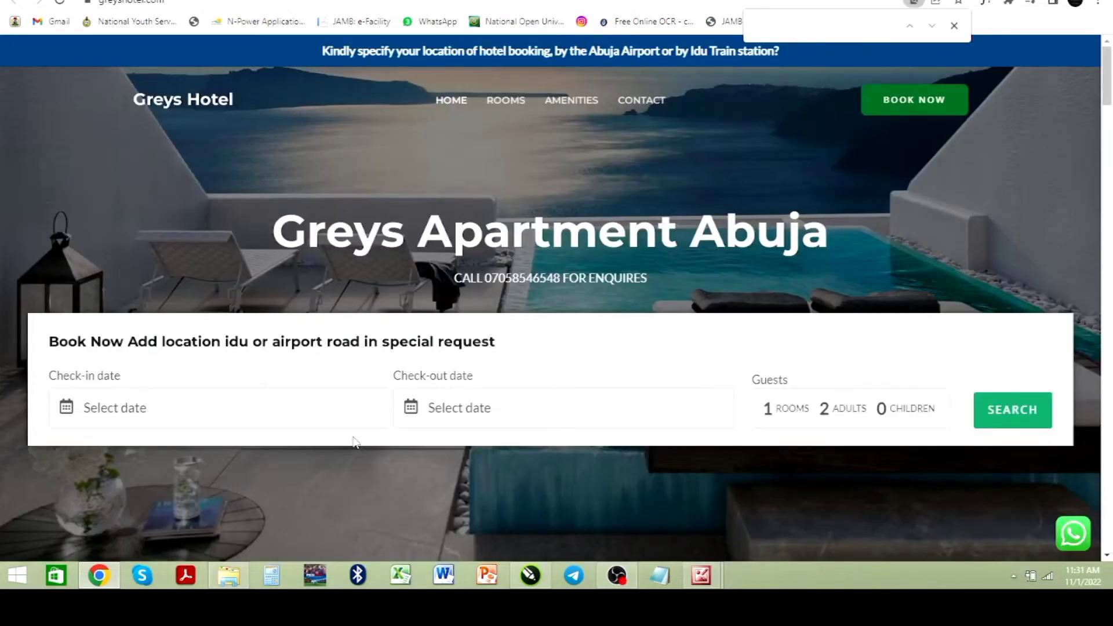
Step: On the Greys Hotel site, set check-in 2 November 2022 and check-out 3 November 2022, then search available rooms
click(954, 26)
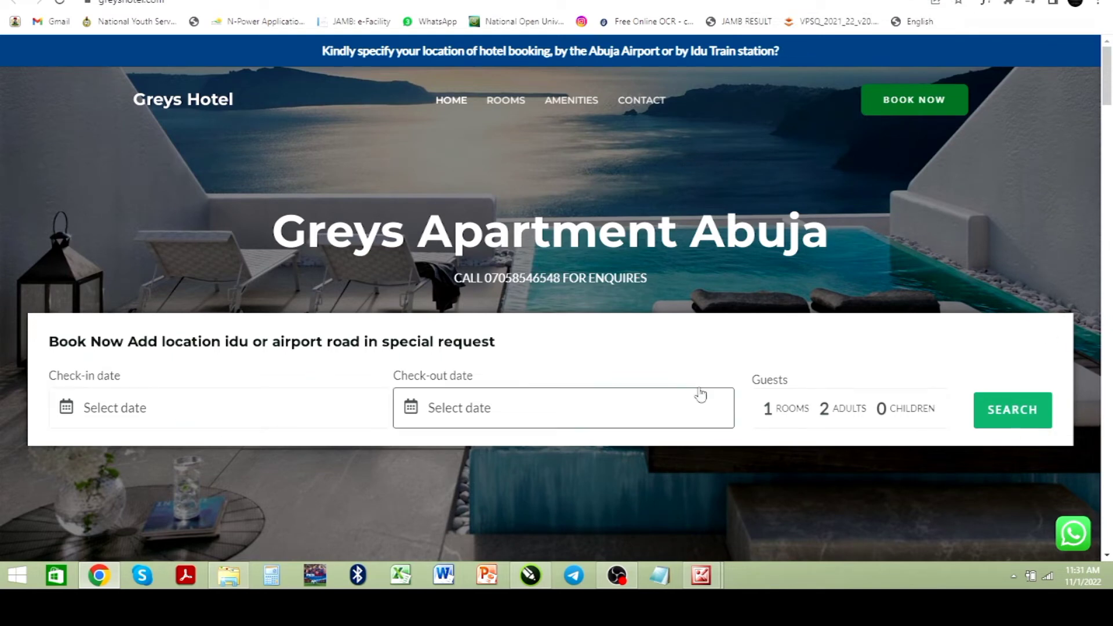
click(243, 413)
click(140, 485)
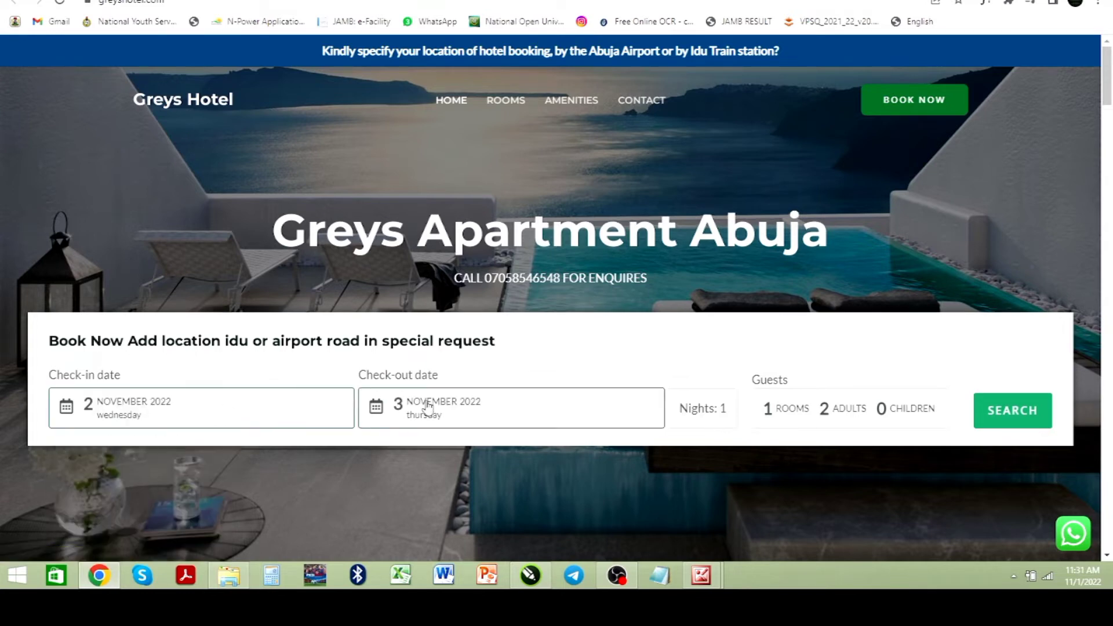
click(802, 413)
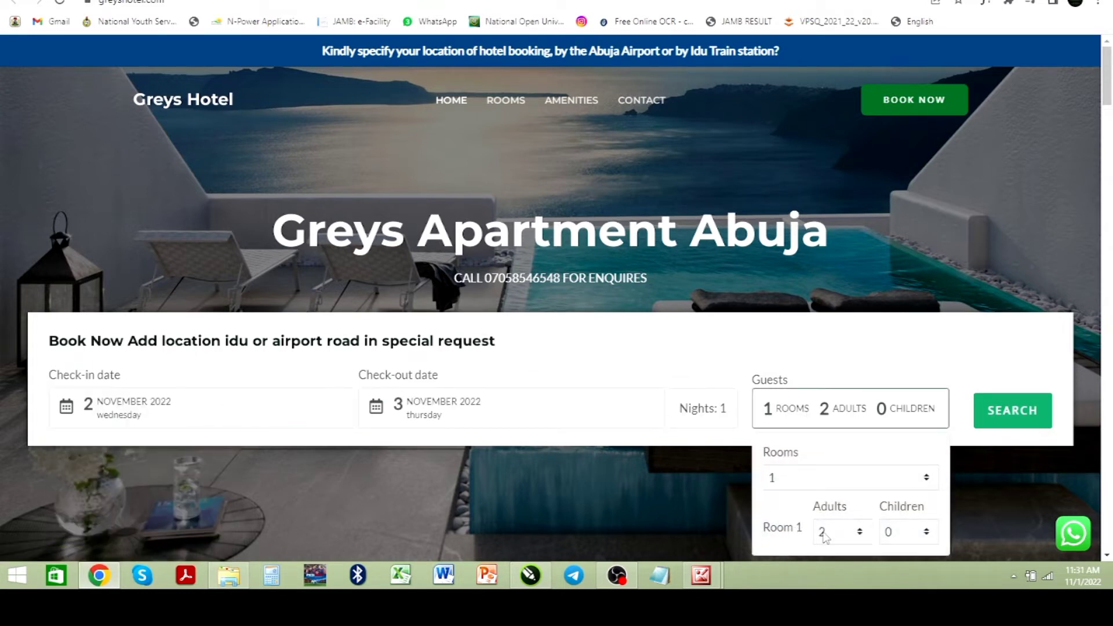
click(928, 478)
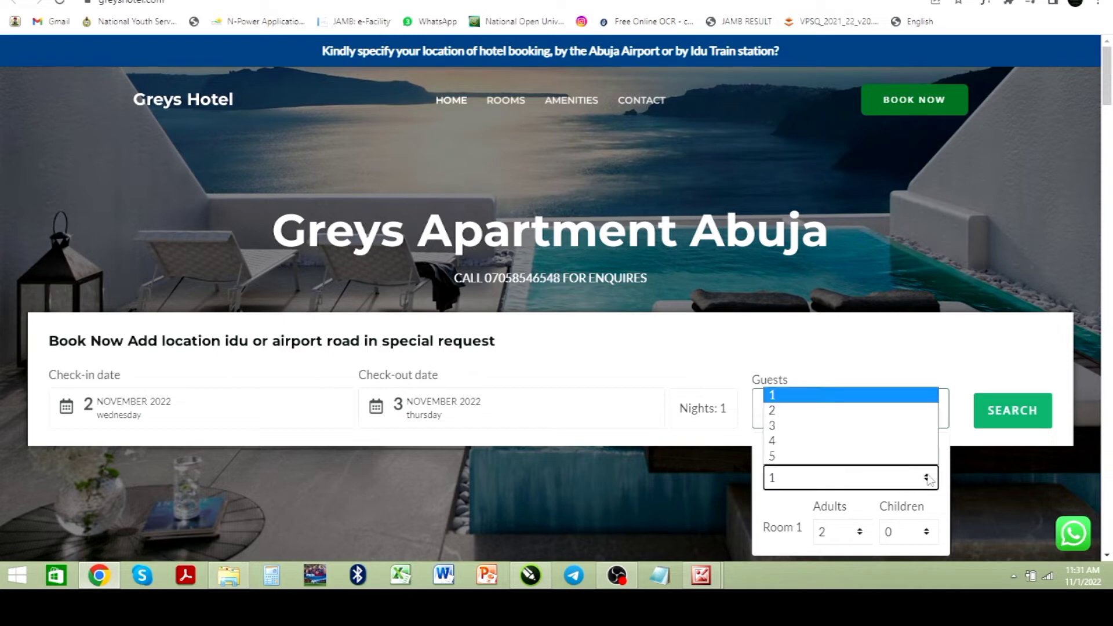
key(Down)
key(Down)
key(Down)
key(Down)
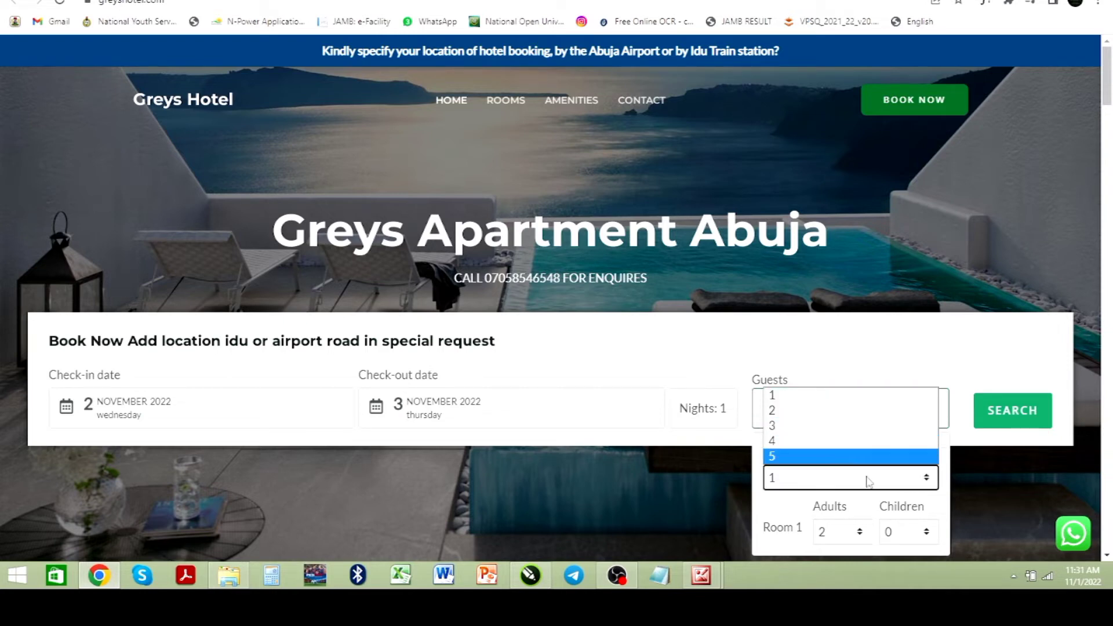
click(928, 532)
click(851, 347)
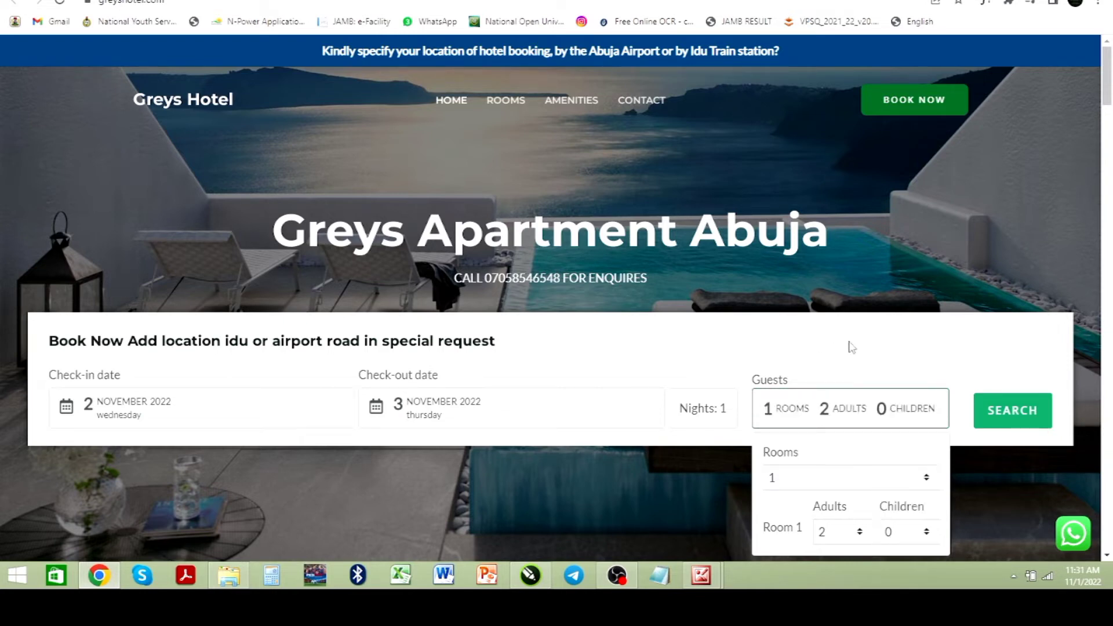
click(851, 346)
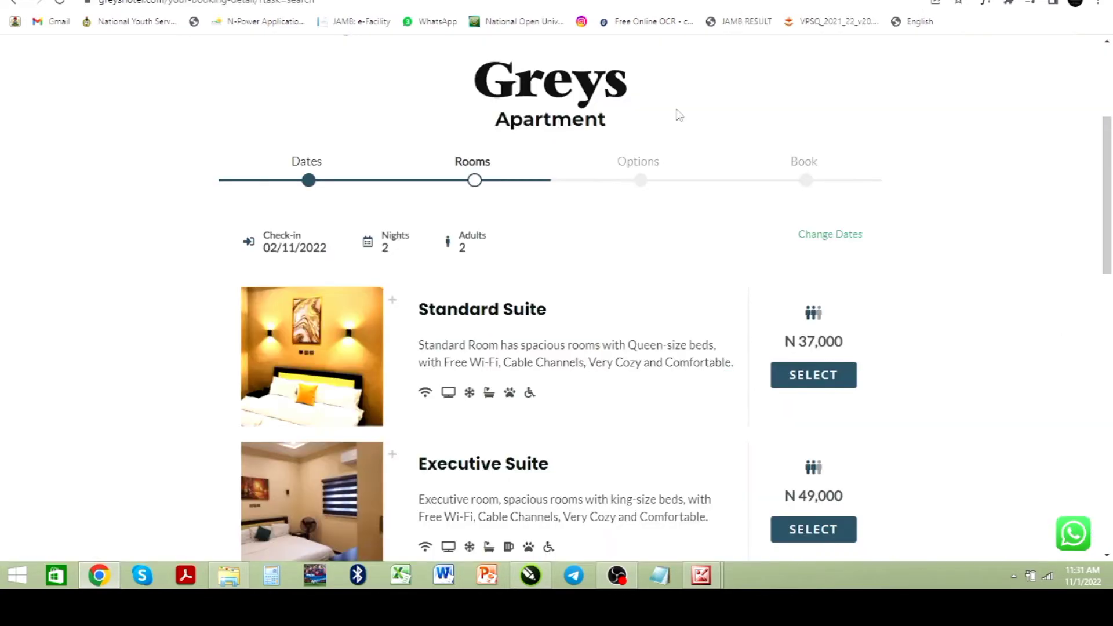
scroll(545, 286, down, 2)
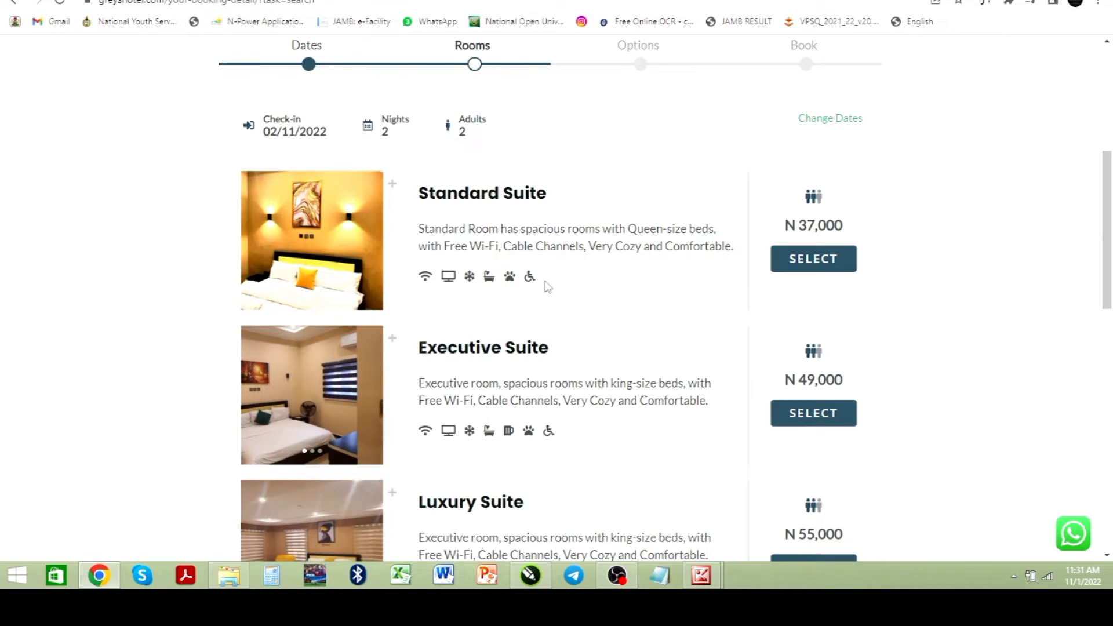
Step: Review the available suites and prices in the room search results, then select the Standard Suite
click(838, 259)
scroll(474, 245, down, 2)
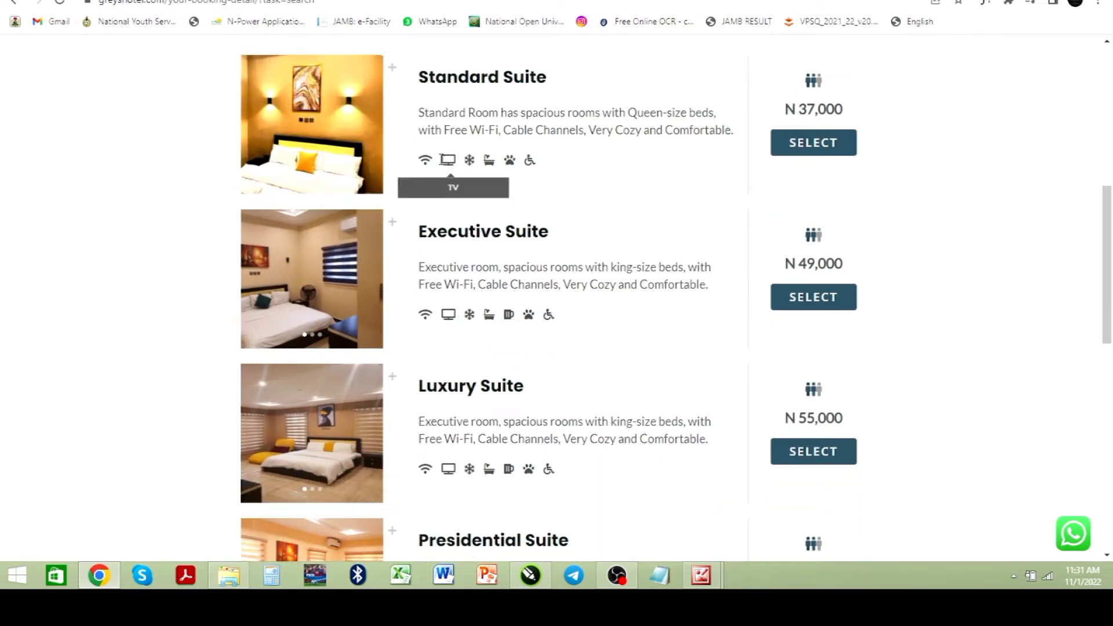
scroll(535, 371, down, 4)
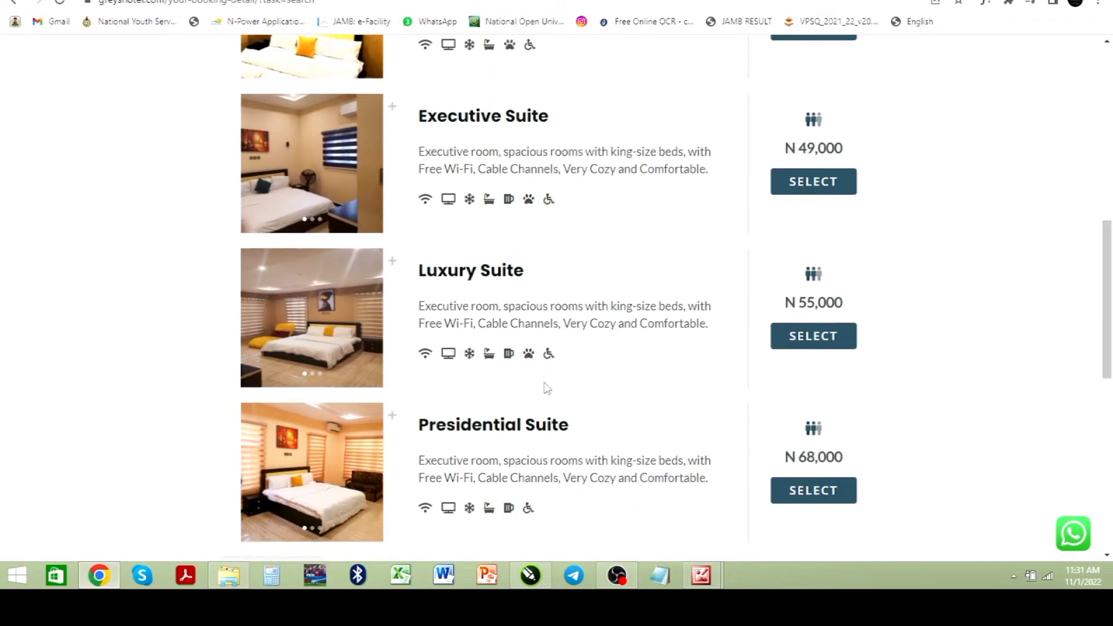
scroll(534, 383, up, 2)
scroll(535, 380, up, 4)
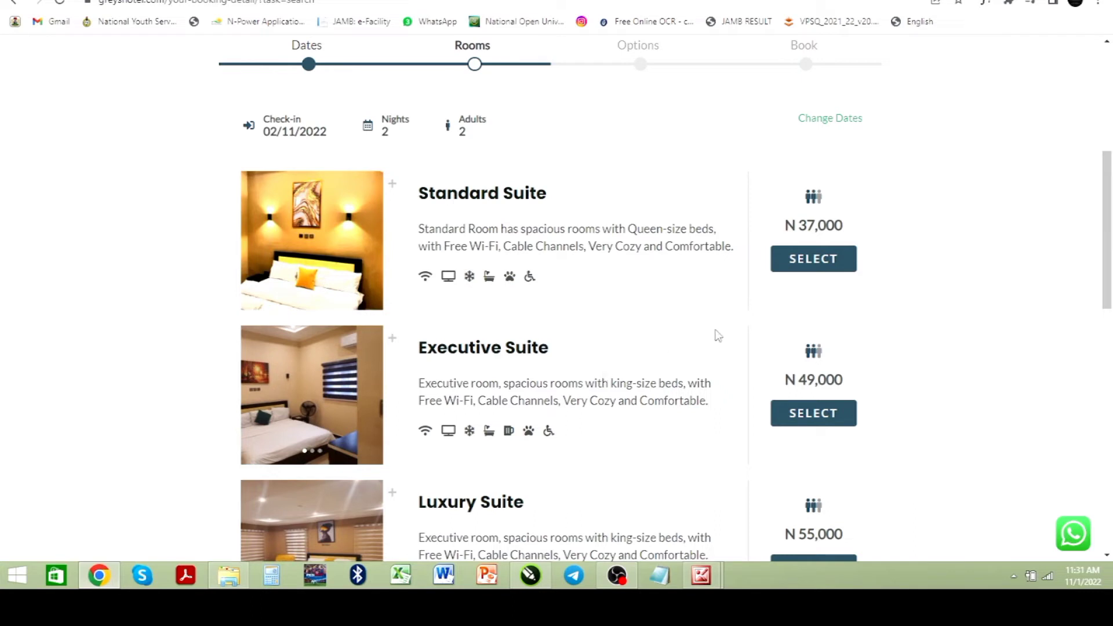
click(810, 264)
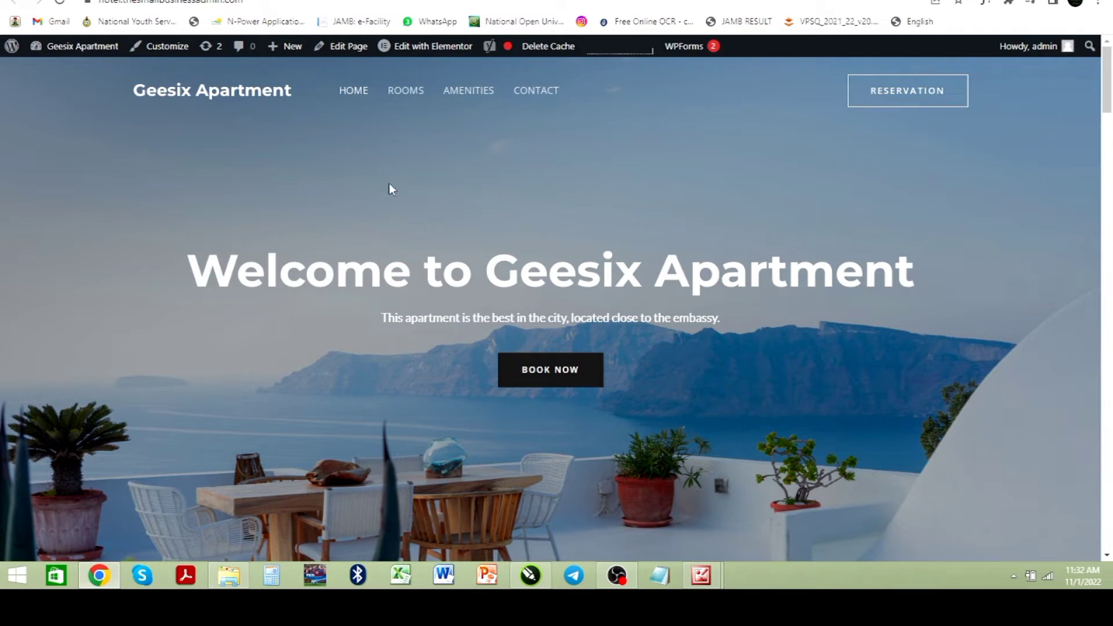
Step: Open the home page in Elementor and place a VikBooking Search Form widget below the hero Book Now button
mouse_move(421, 53)
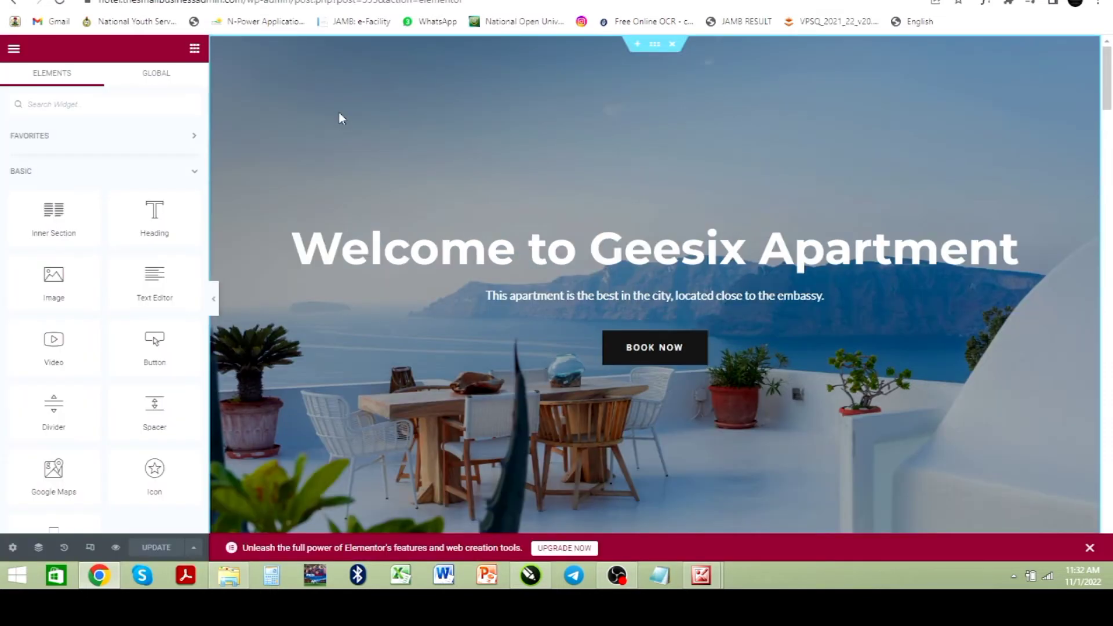
scroll(579, 316, down, 2)
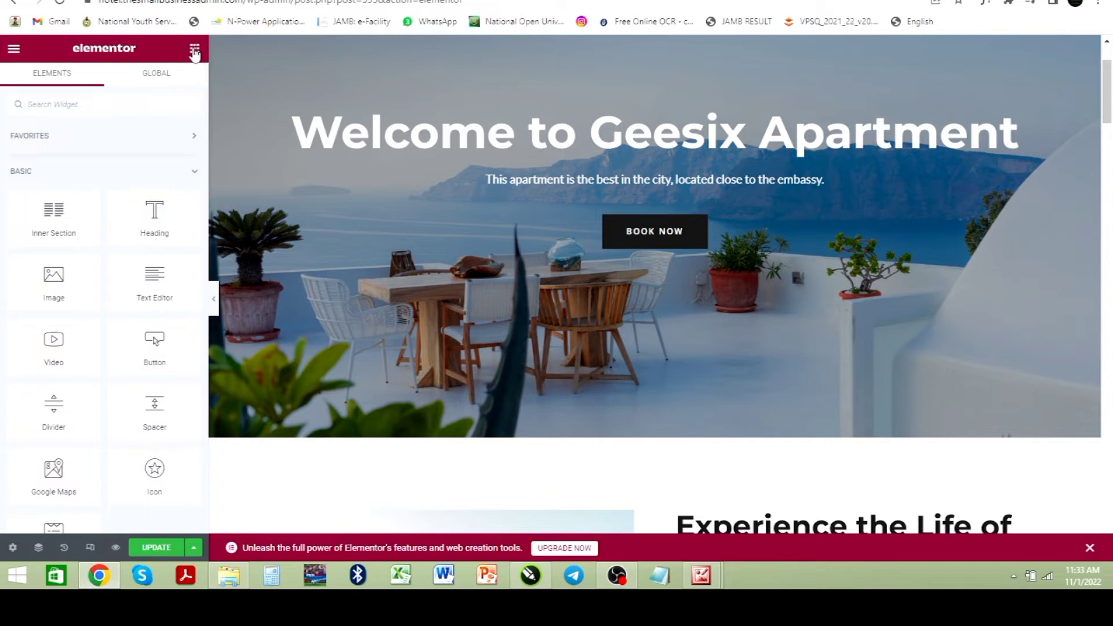
scroll(92, 266, down, 4)
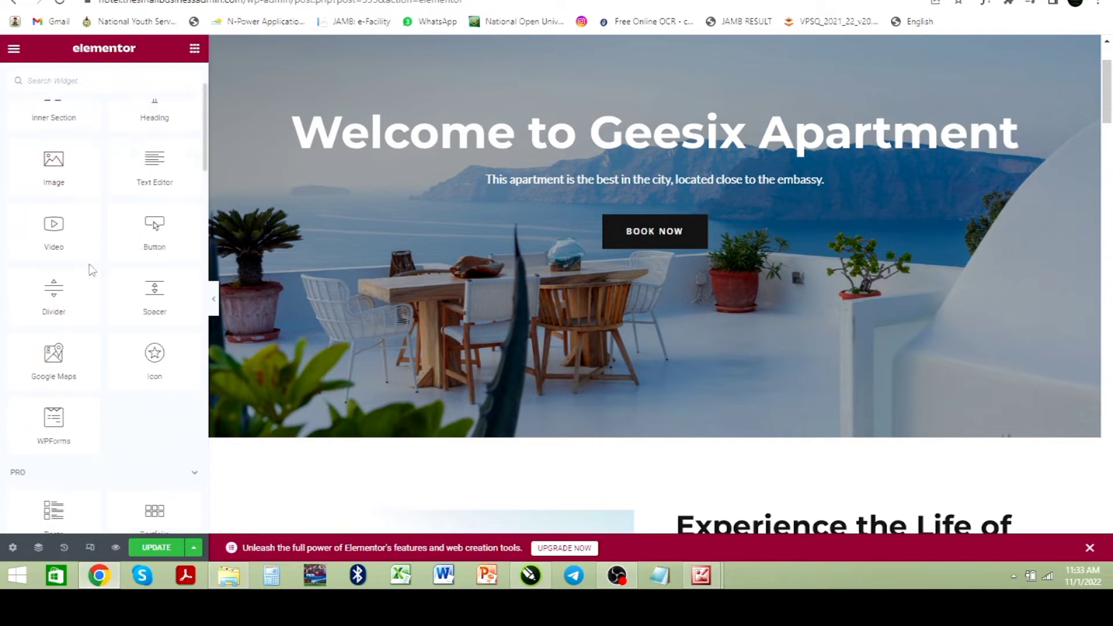
scroll(89, 264, down, 20)
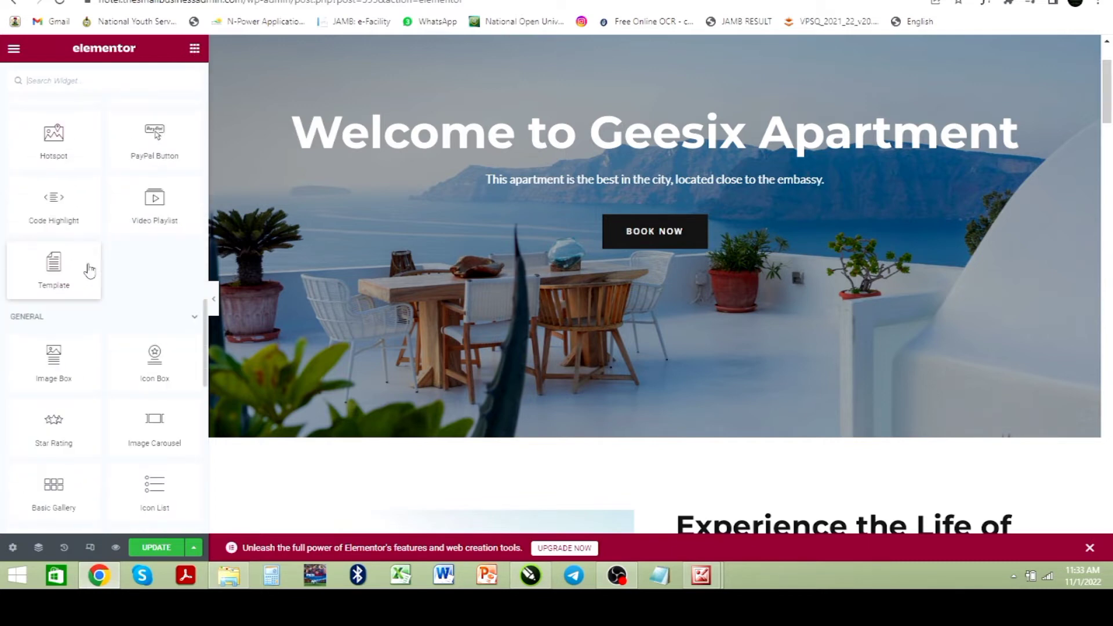
scroll(88, 264, down, 8)
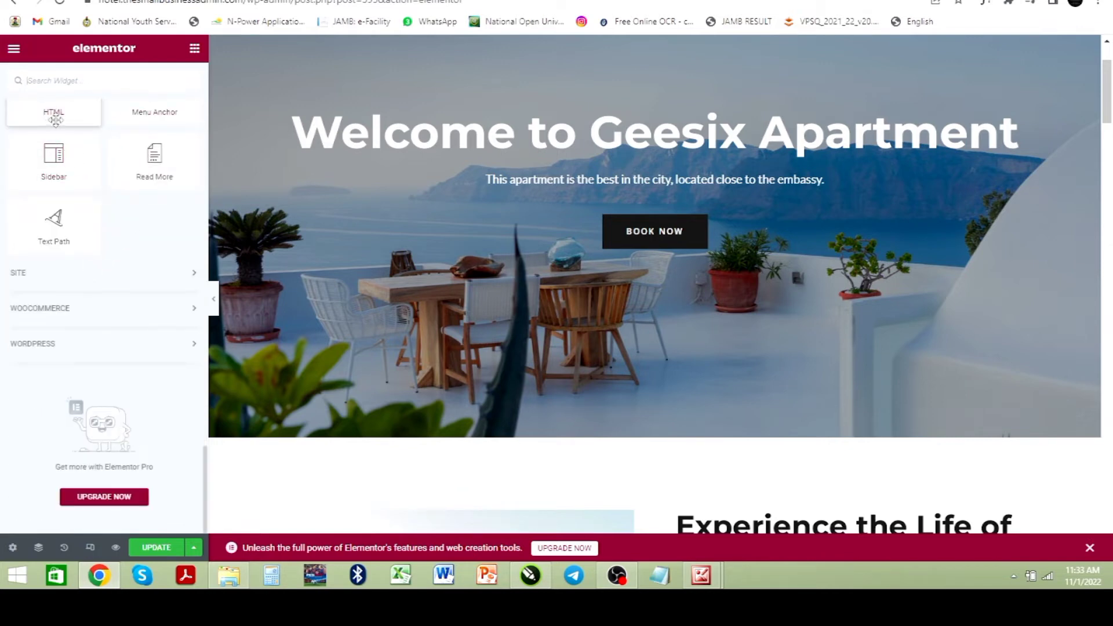
click(80, 353)
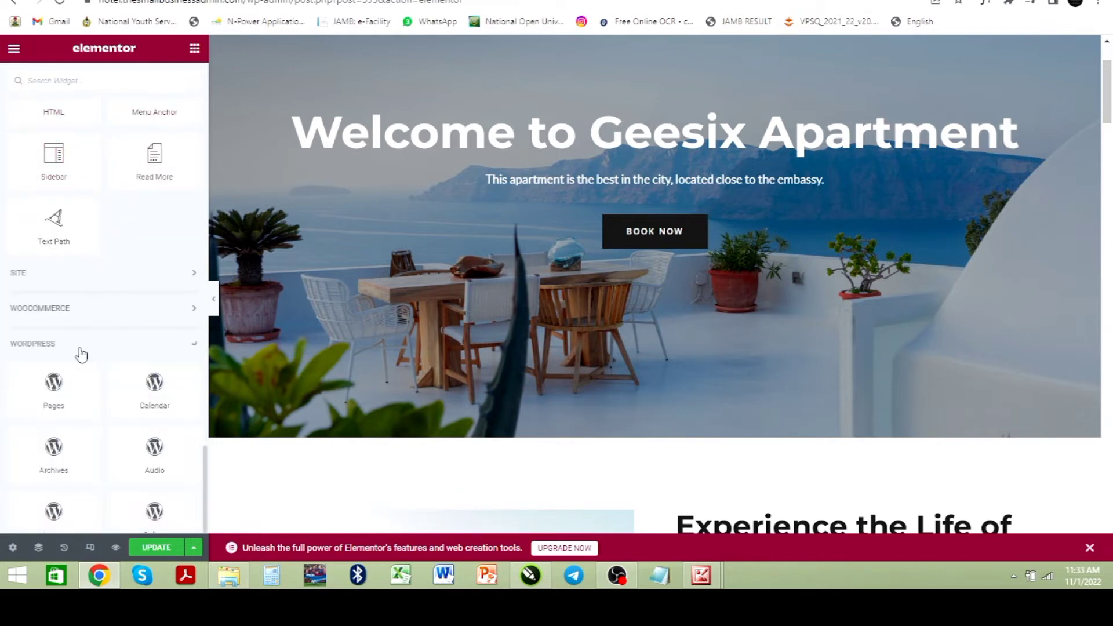
scroll(81, 350, down, 10)
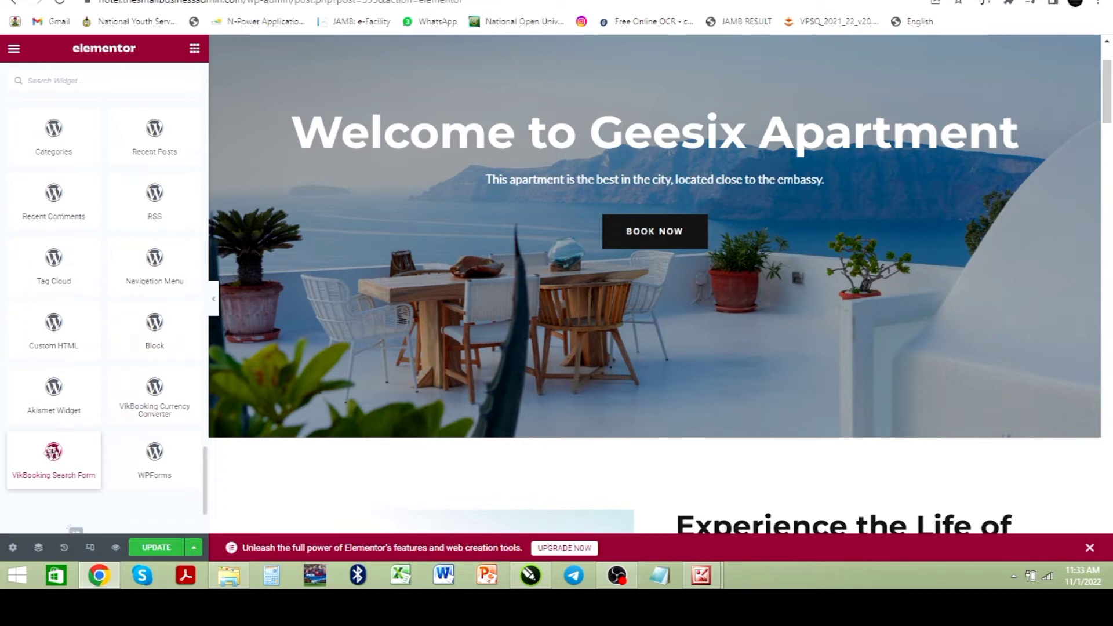
drag(53, 464, 608, 244)
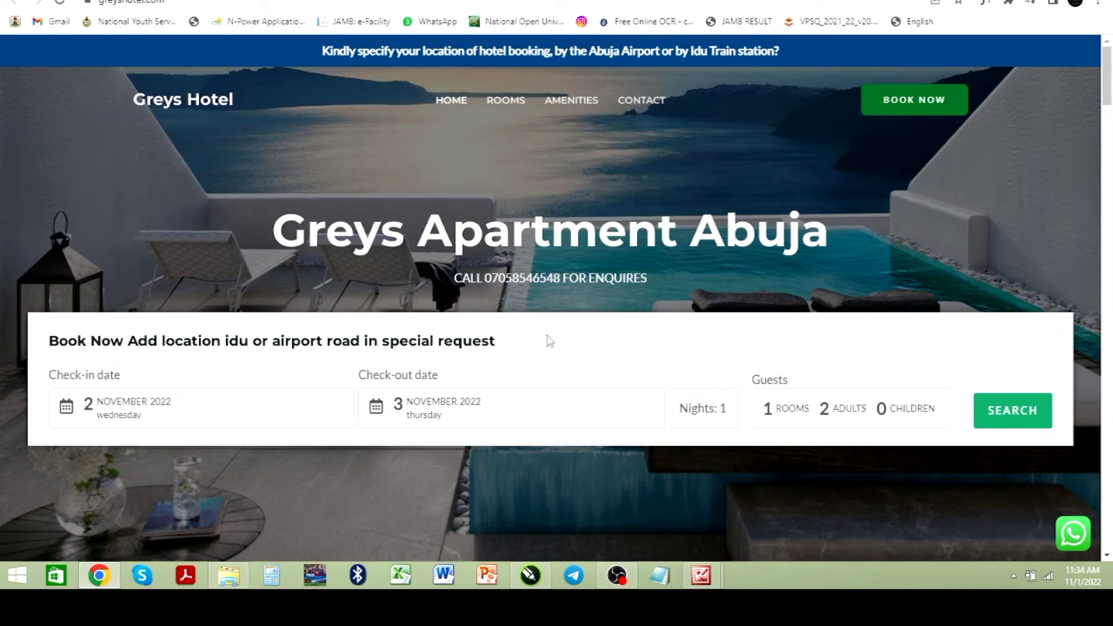
Step: Set the search form's Dates Layout to Human Readable
scroll(542, 328, down, 2)
scroll(539, 320, up, 2)
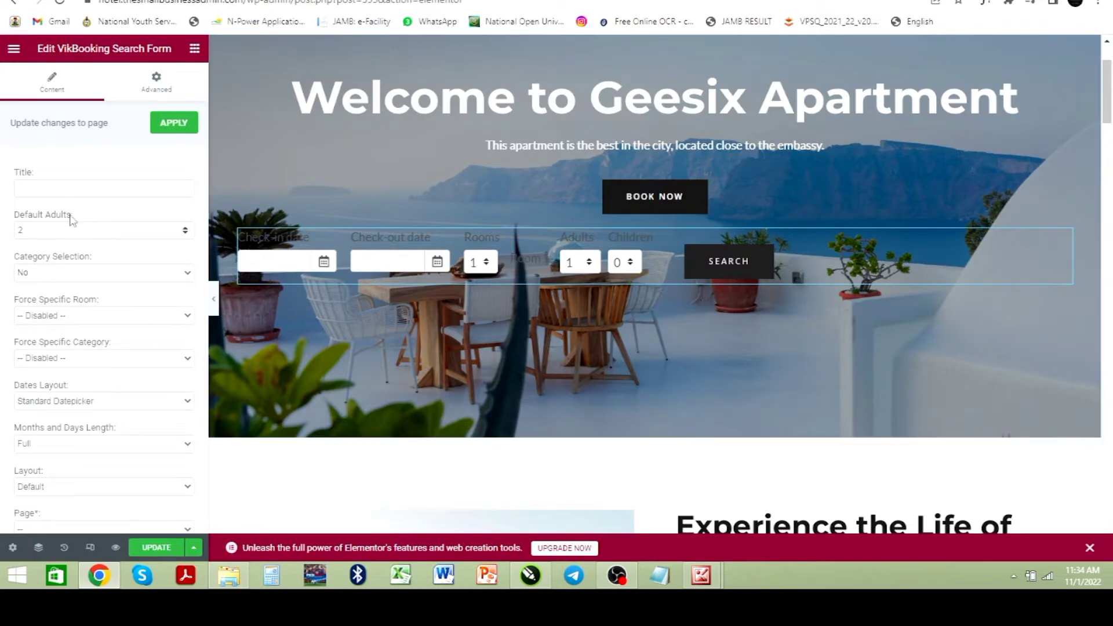
scroll(58, 229, down, 1)
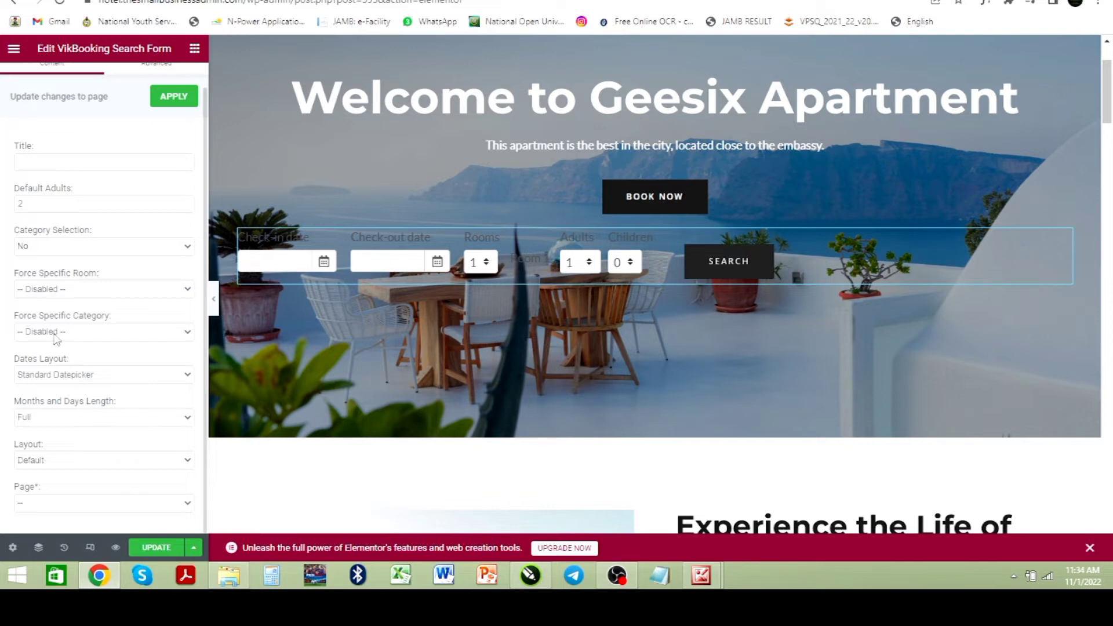
click(93, 382)
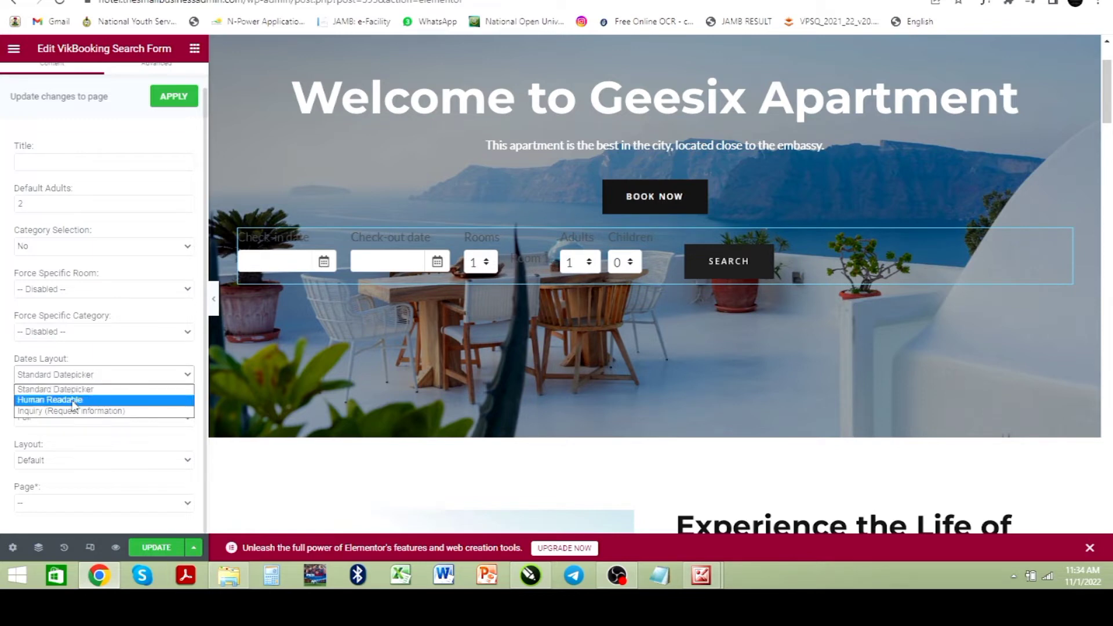
click(73, 400)
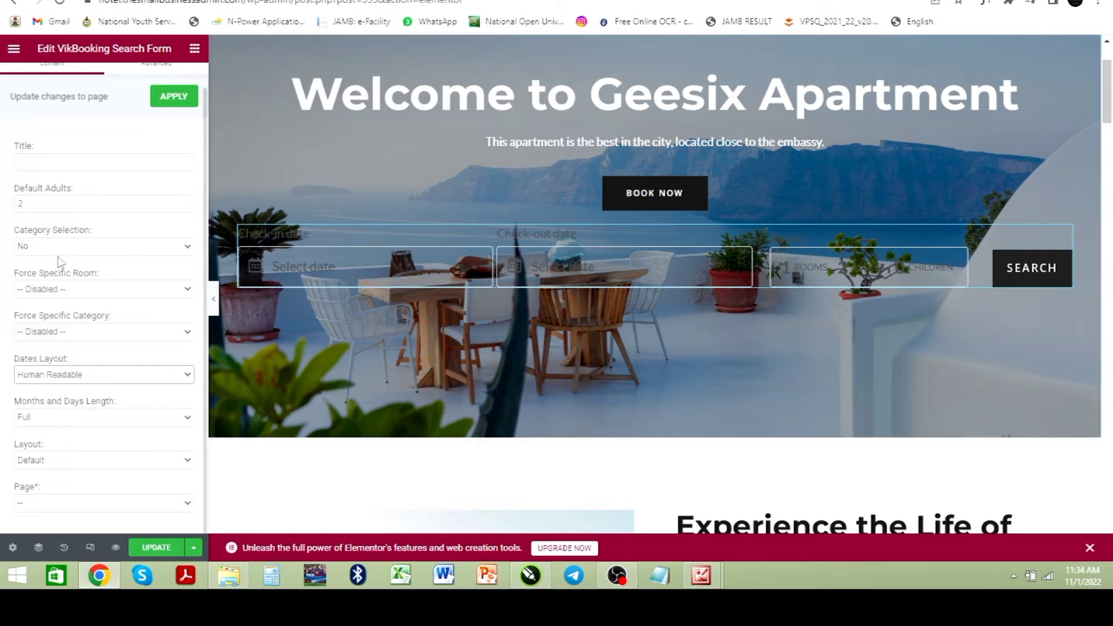
Step: Give the search form a classic white background colour and set its Default Adults to 1
scroll(57, 269, up, 1)
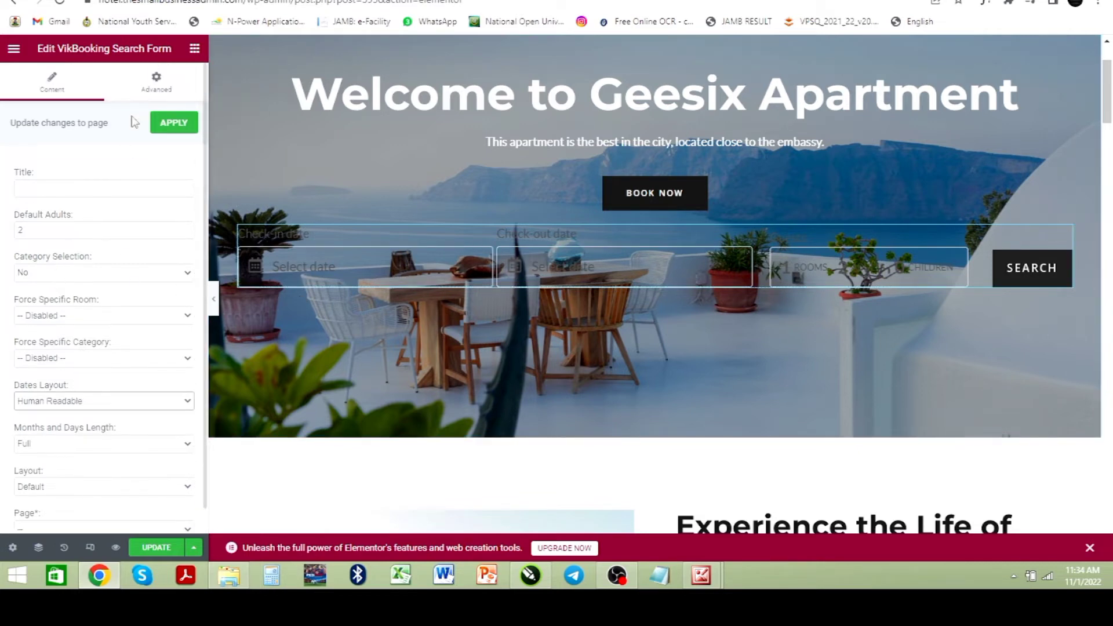
click(155, 89)
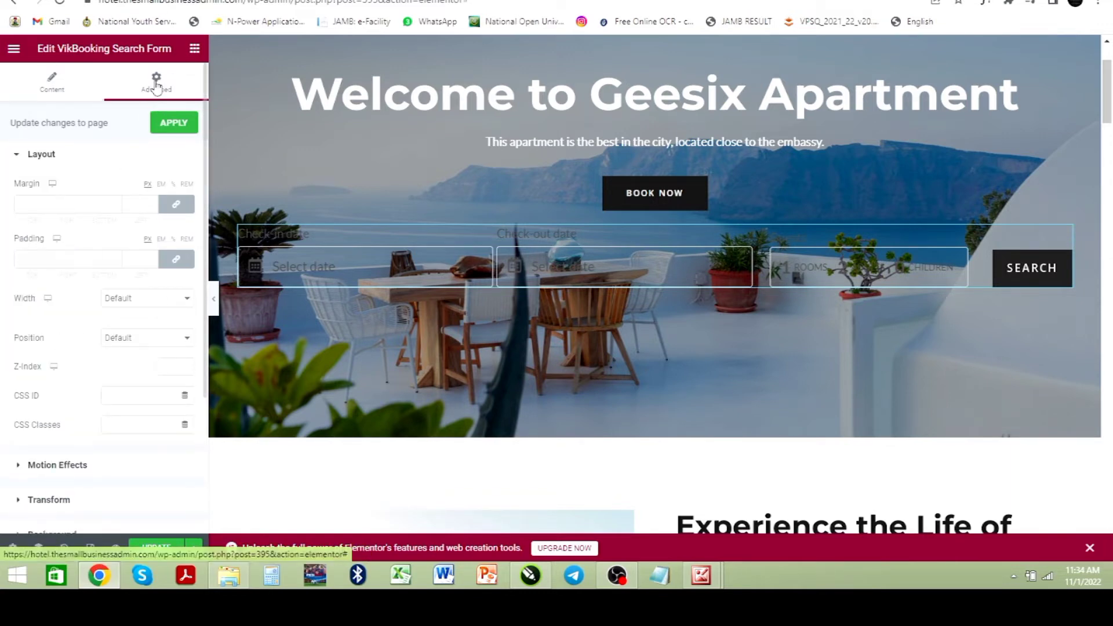
scroll(64, 365, down, 2)
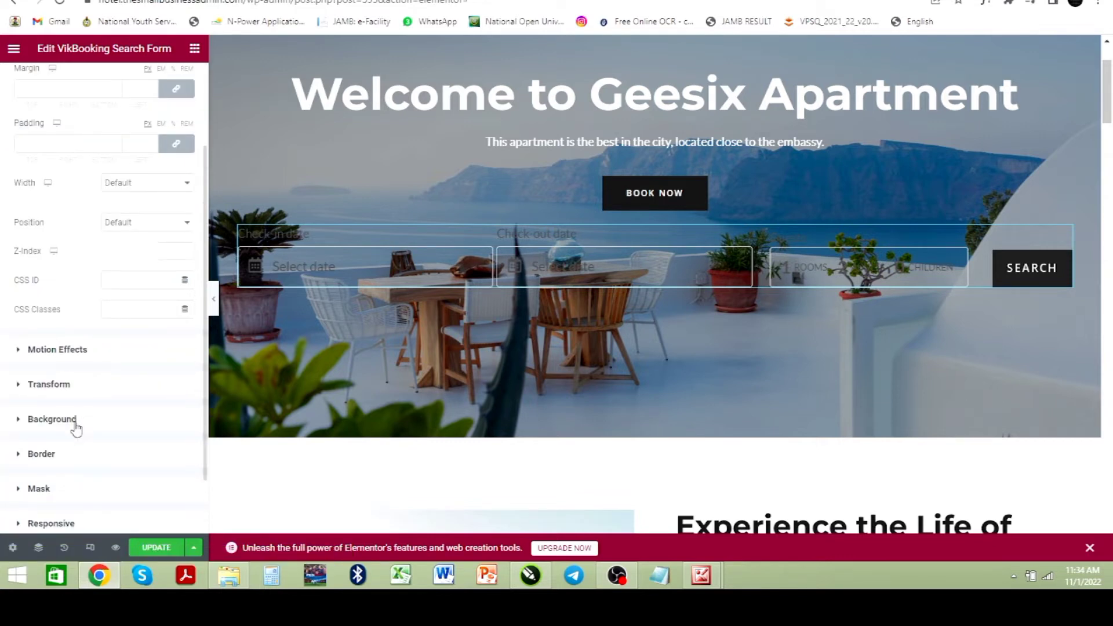
click(76, 429)
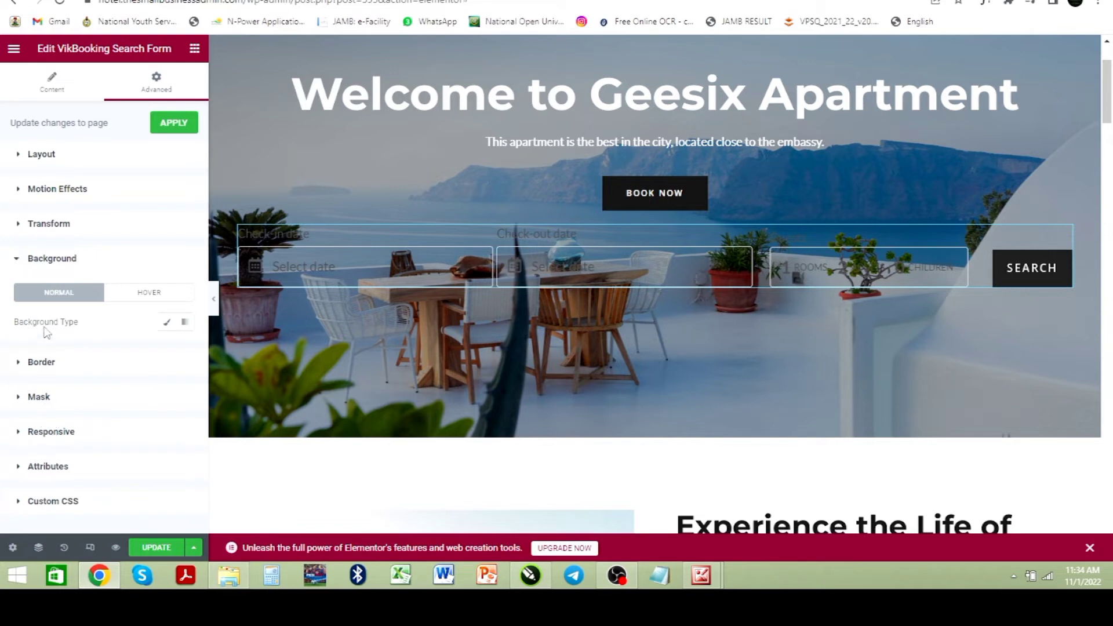
click(168, 323)
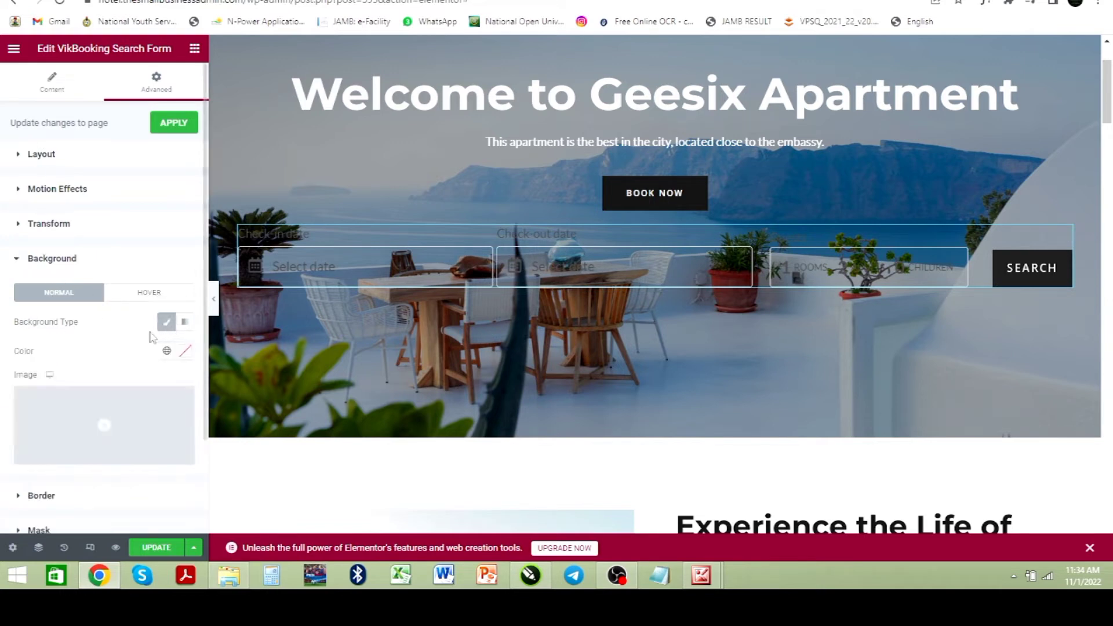
click(185, 352)
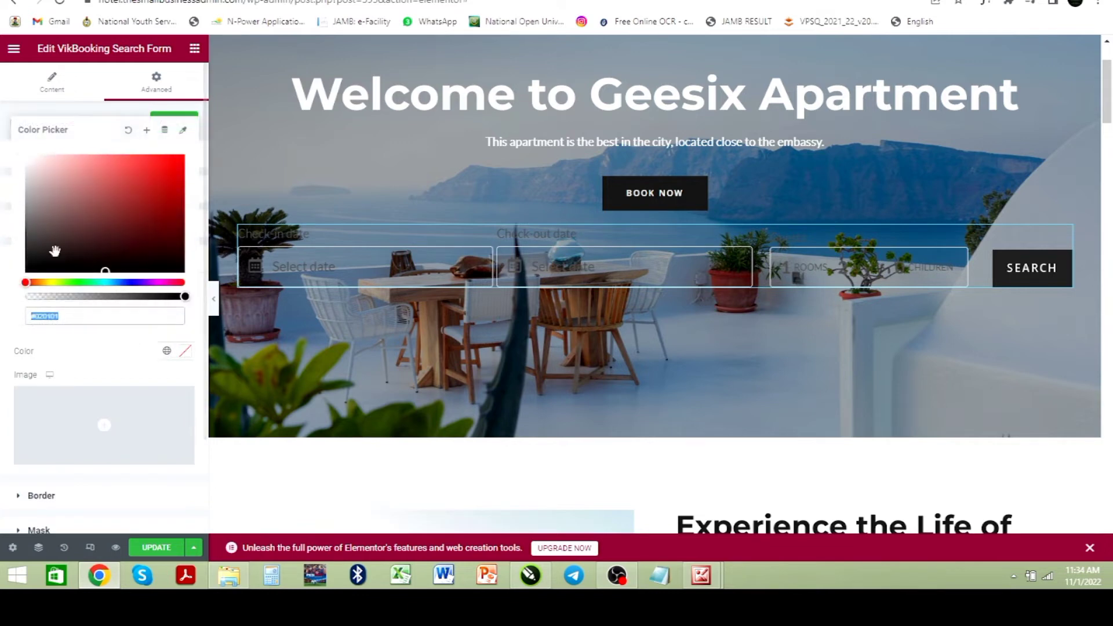
click(26, 156)
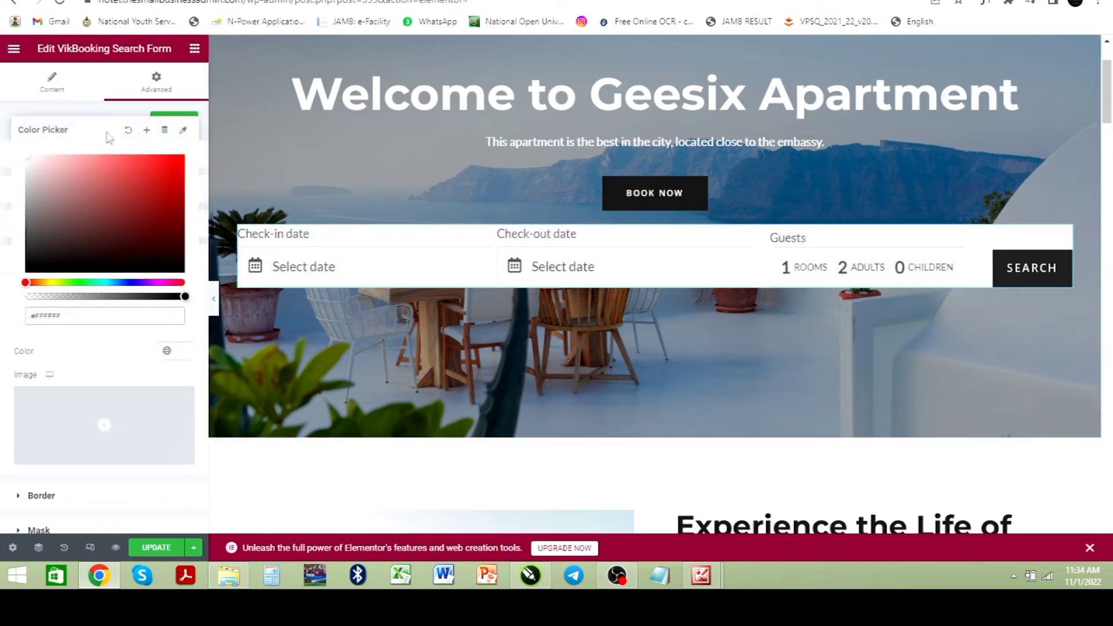
click(59, 82)
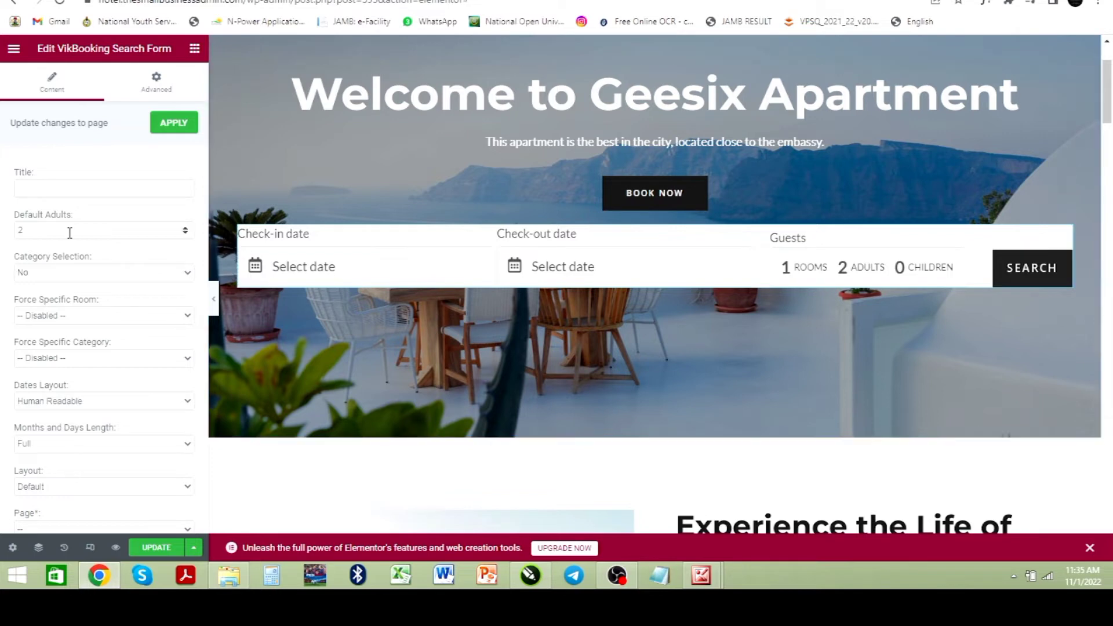
click(185, 232)
Step: Set the search form's margin to 10 on all sides
click(157, 90)
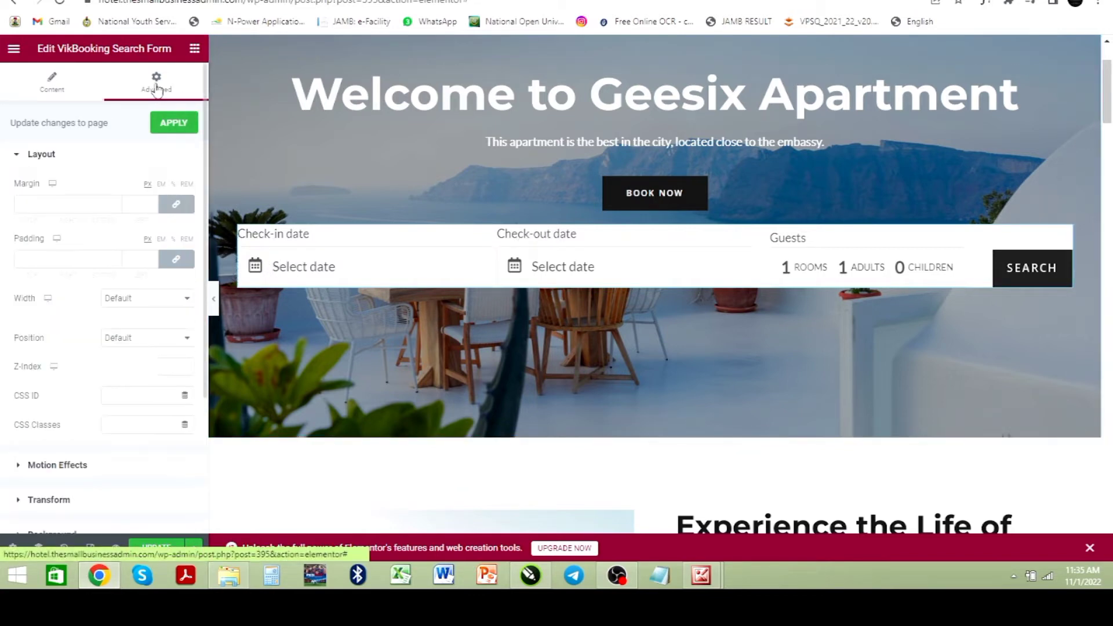
click(44, 205)
text(1)
click(42, 201)
click(43, 202)
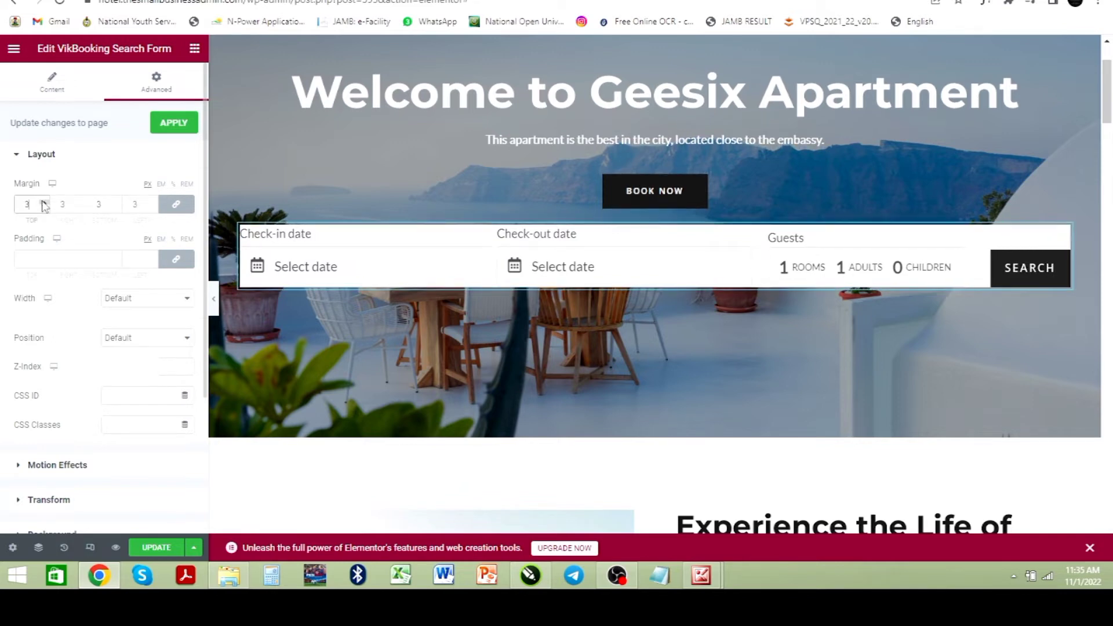
click(42, 201)
click(42, 202)
click(43, 202)
click(43, 202)
click(43, 202)
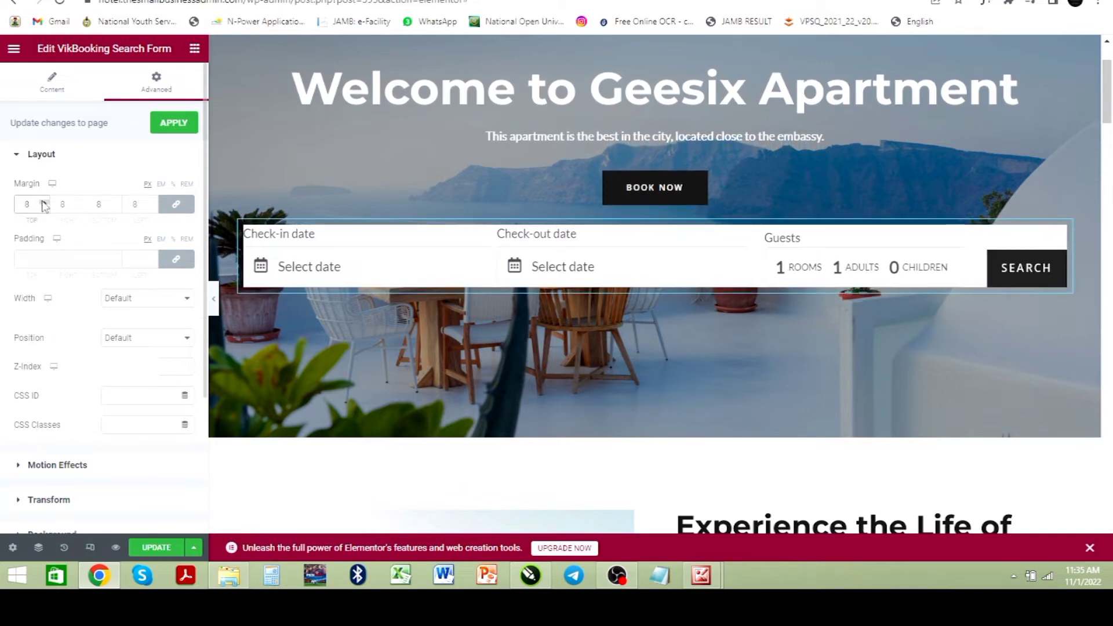
click(43, 202)
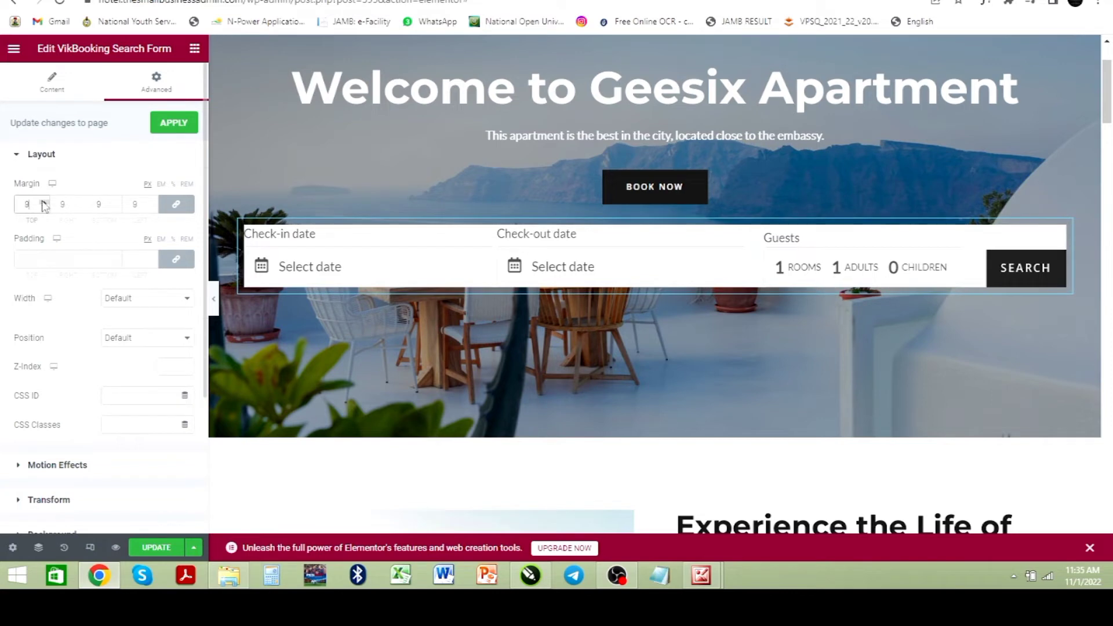
click(43, 202)
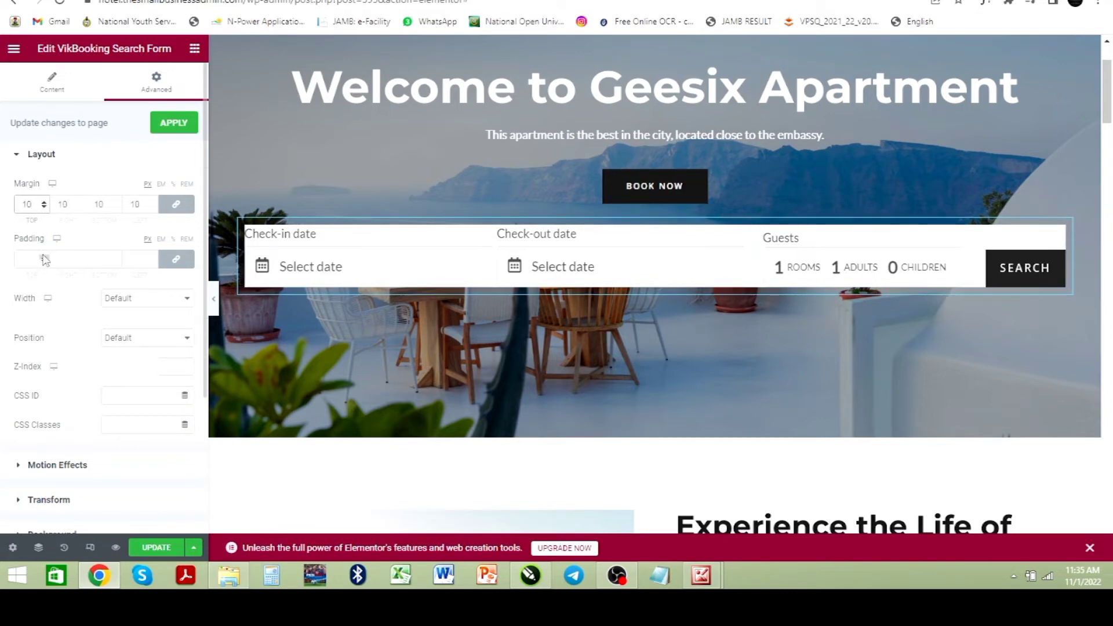
Step: Set the search form's padding to 29 on all sides
click(44, 257)
click(44, 257)
click(44, 257)
click(44, 257)
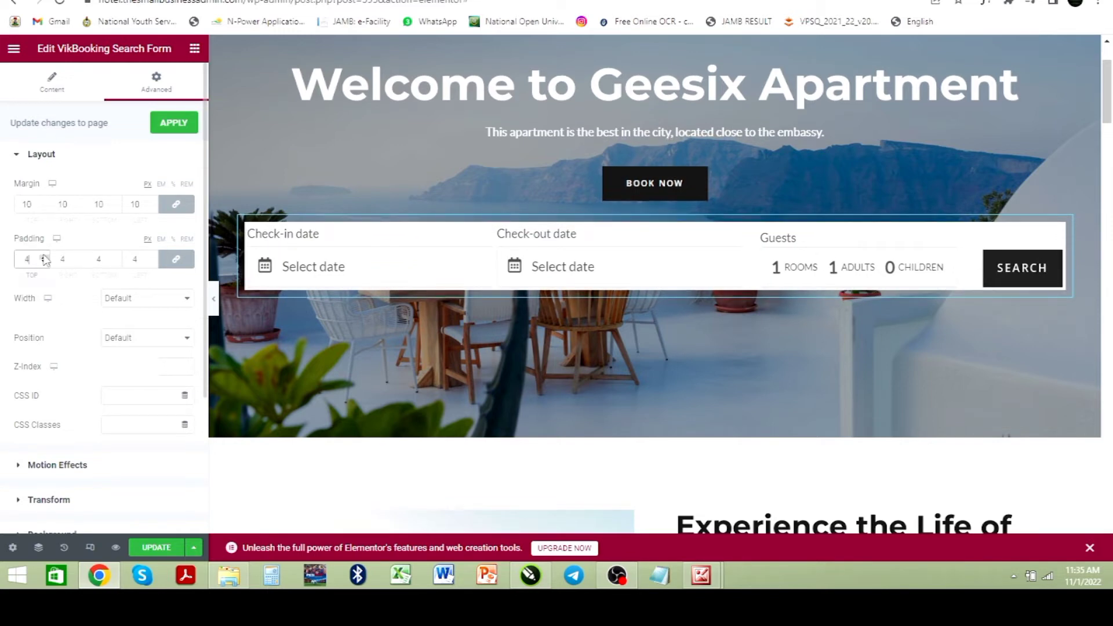
click(44, 257)
click(44, 258)
click(44, 258)
click(44, 257)
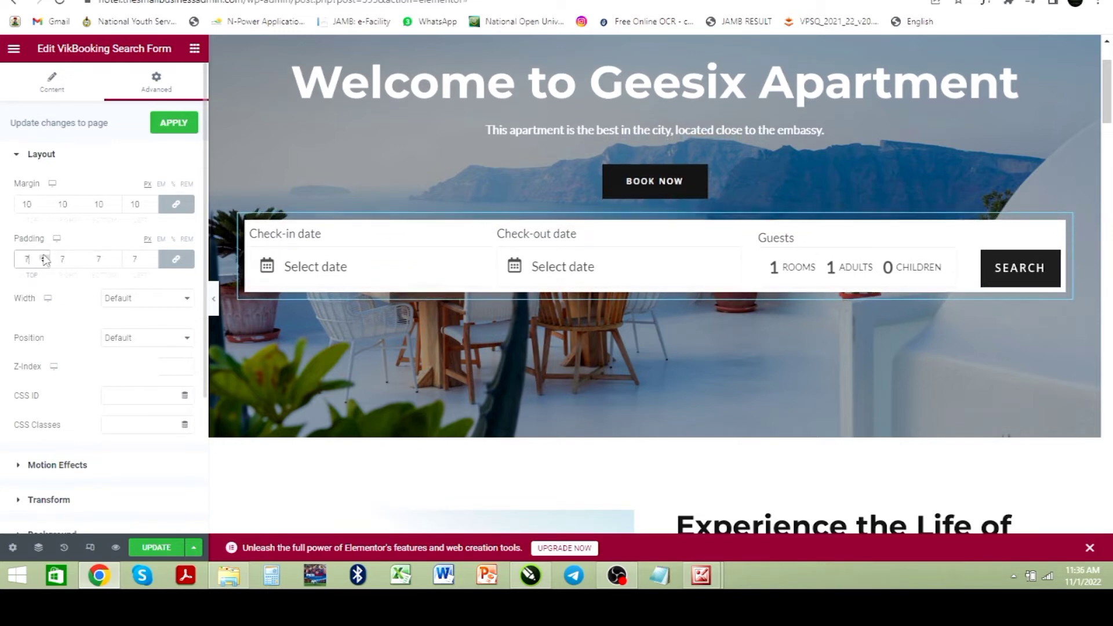
click(44, 257)
click(44, 257)
click(44, 257)
click(44, 258)
click(44, 258)
click(44, 258)
click(44, 257)
click(44, 257)
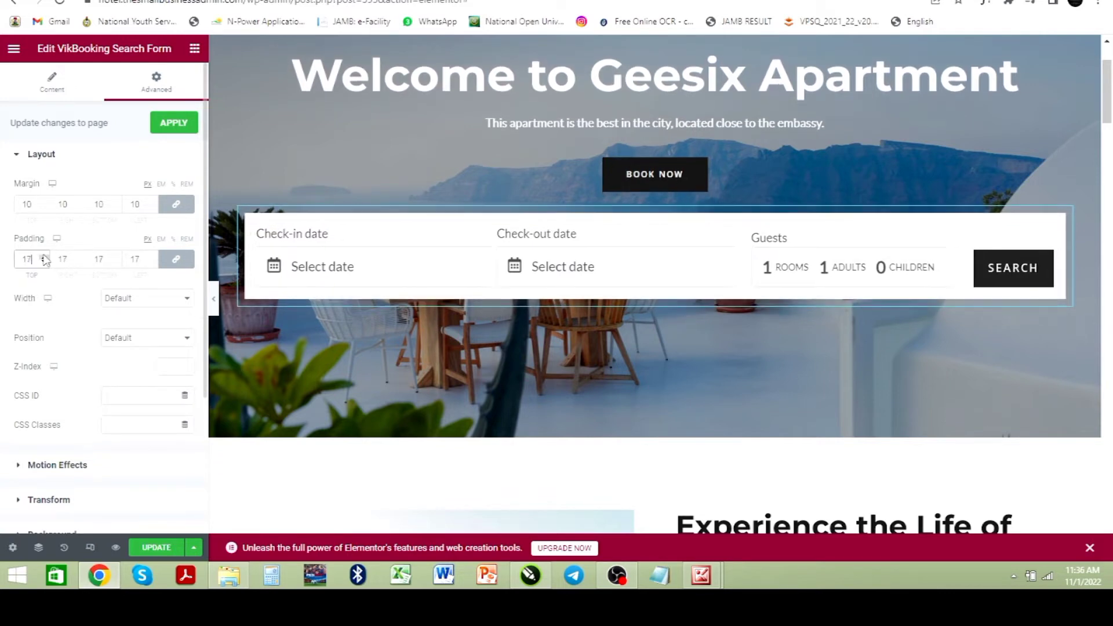
click(44, 258)
click(44, 257)
click(44, 257)
click(44, 258)
click(44, 258)
click(44, 258)
click(44, 257)
click(44, 258)
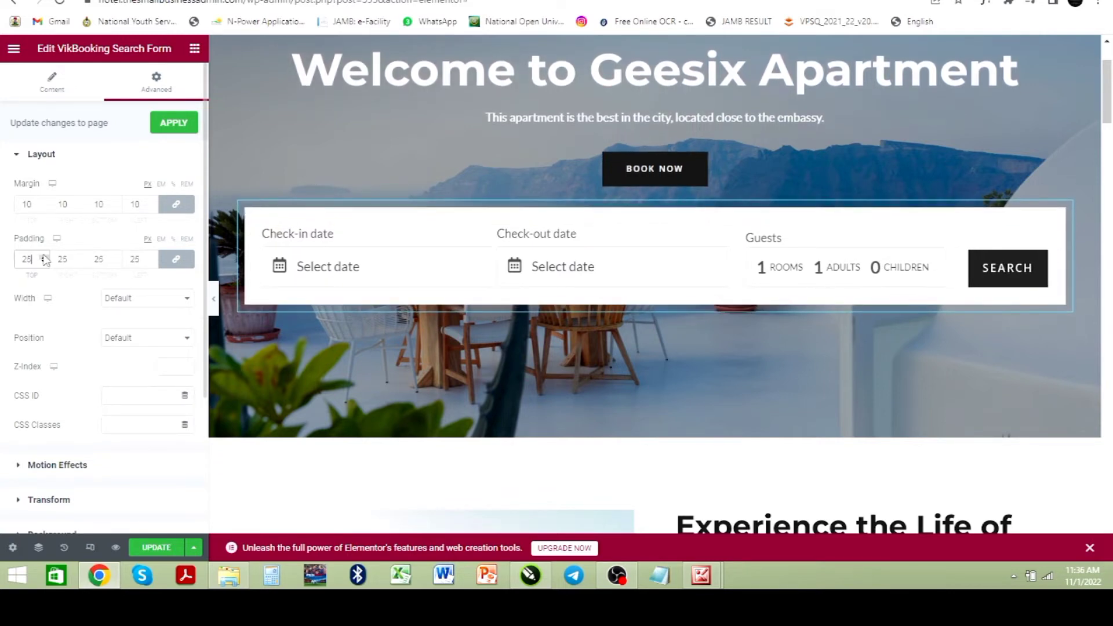
click(44, 257)
click(45, 258)
Step: Unlink the search form's padding and set it to 10 at top and bottom with 30 on the sides
click(44, 257)
click(44, 258)
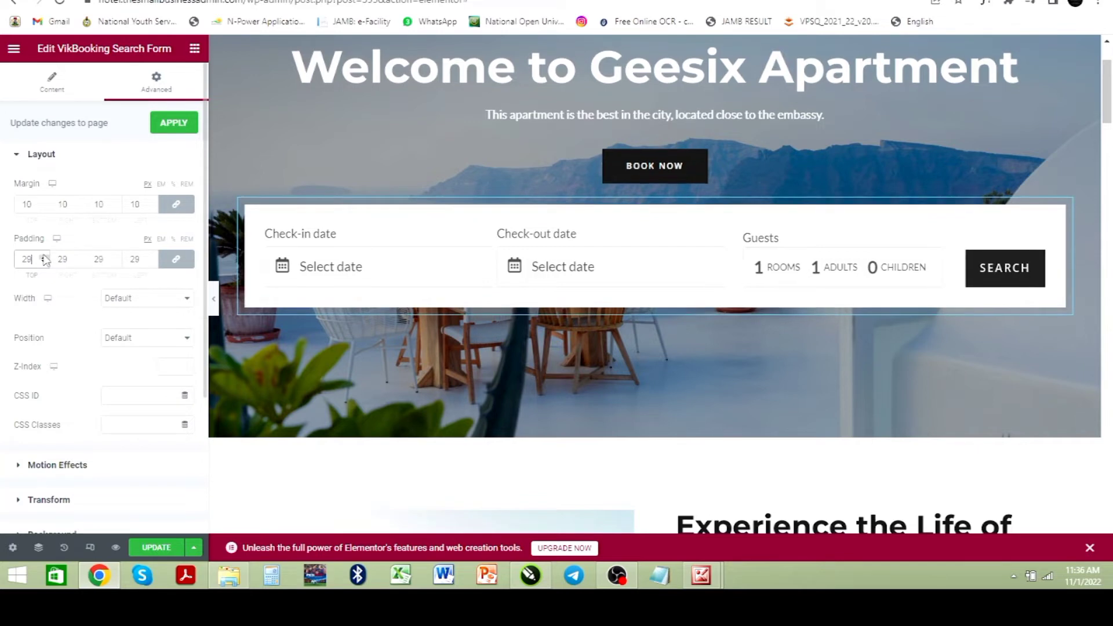
click(44, 258)
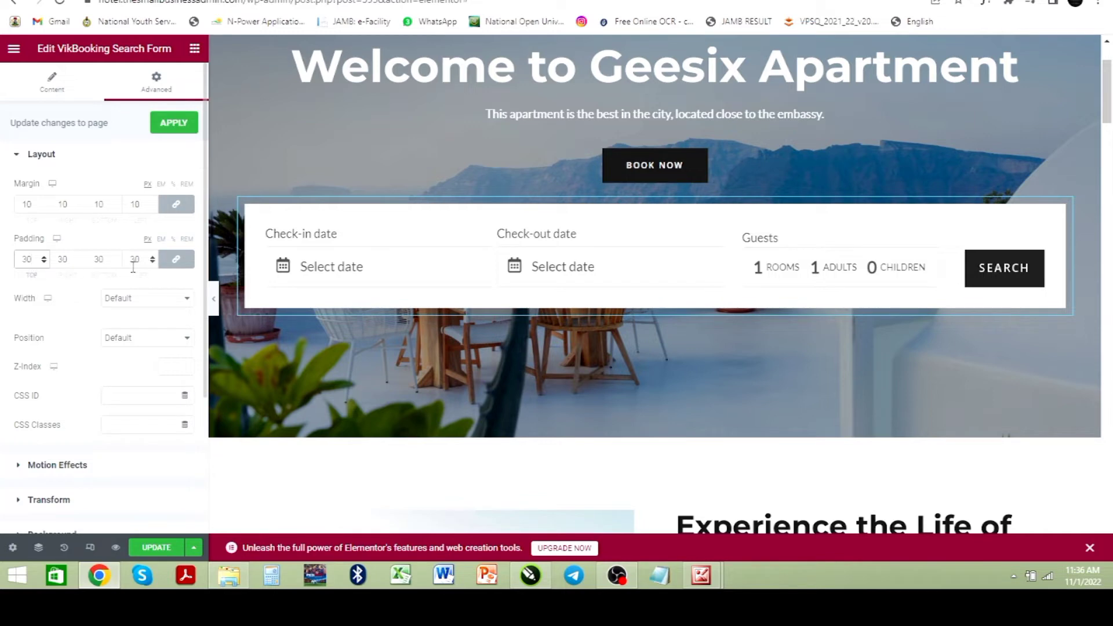
click(177, 262)
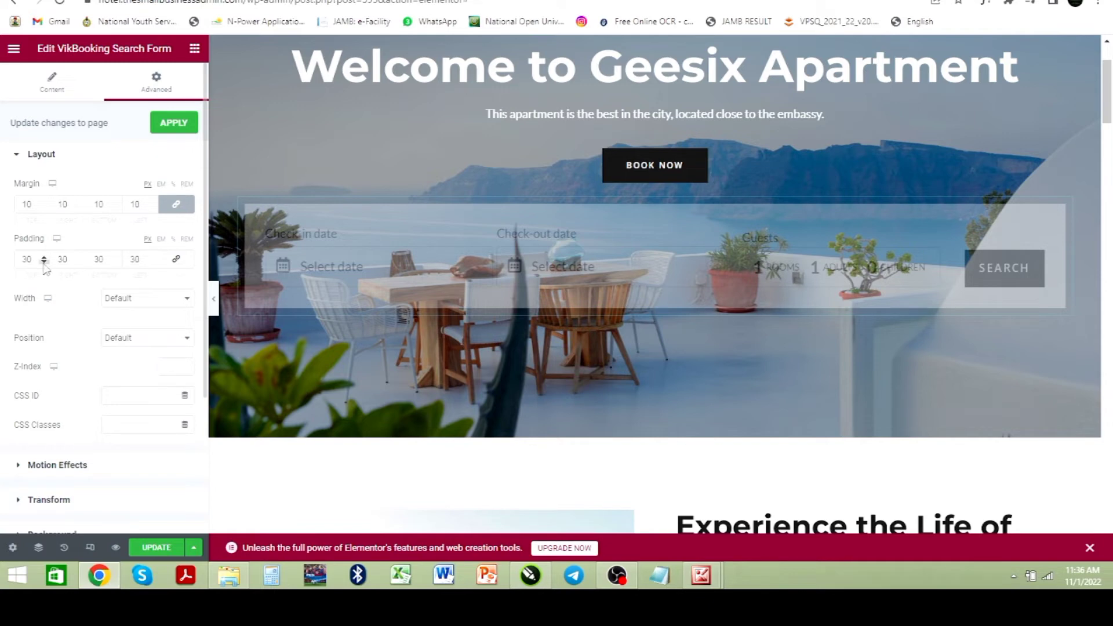
click(44, 263)
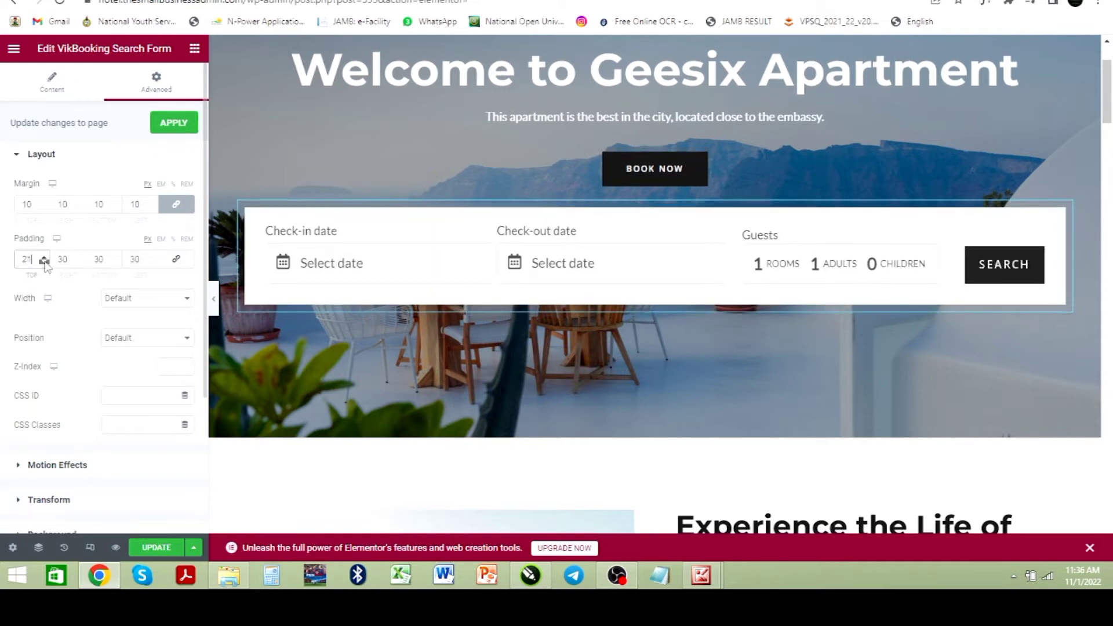
click(45, 263)
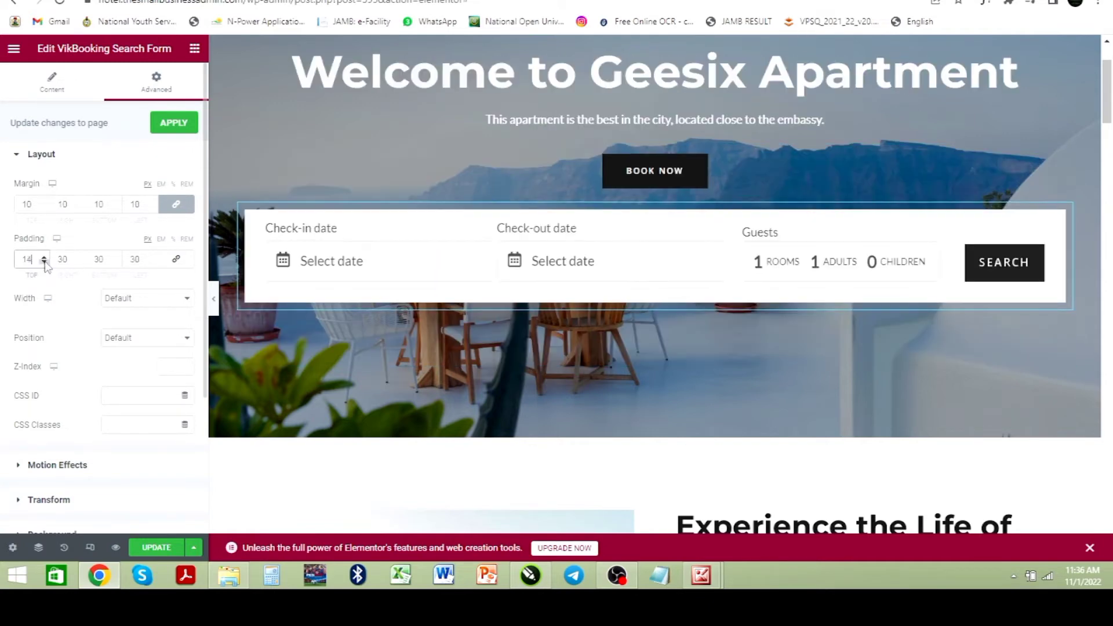
click(45, 262)
click(45, 262)
click(46, 263)
click(46, 263)
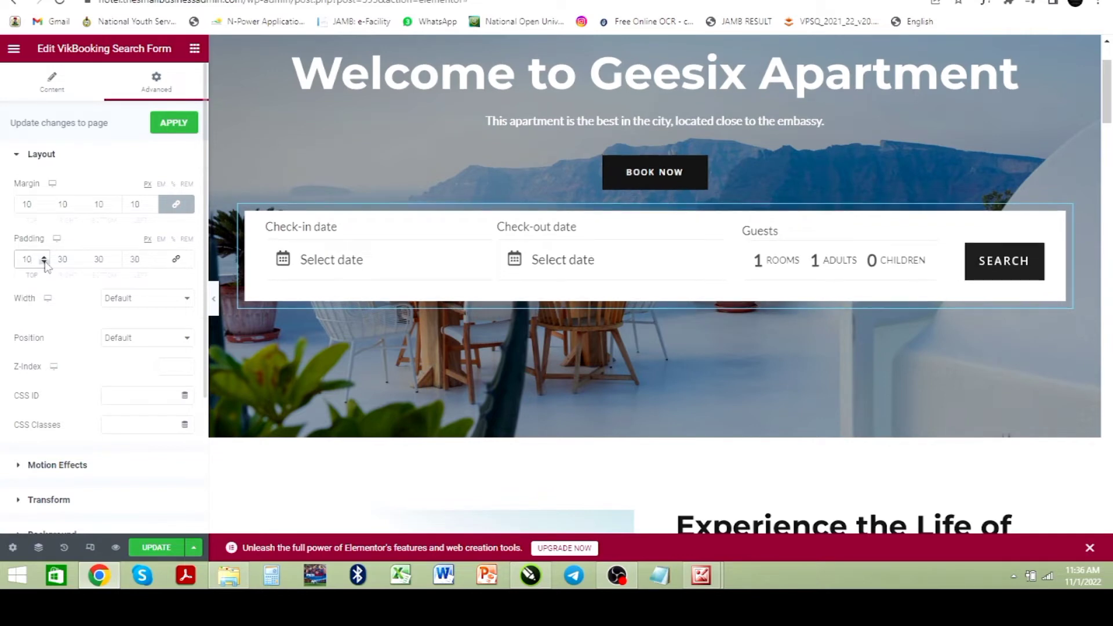
click(116, 264)
click(116, 264)
click(117, 264)
click(117, 263)
click(116, 264)
click(116, 264)
click(117, 264)
click(116, 264)
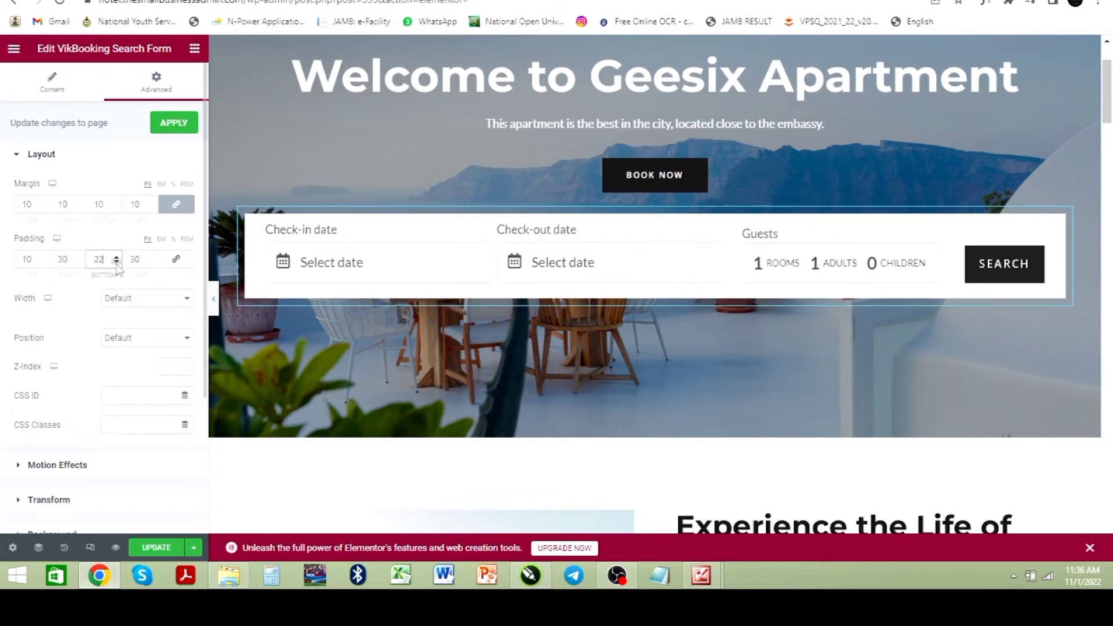
click(117, 264)
click(116, 264)
click(116, 264)
click(117, 264)
click(116, 264)
click(116, 264)
click(116, 264)
click(117, 264)
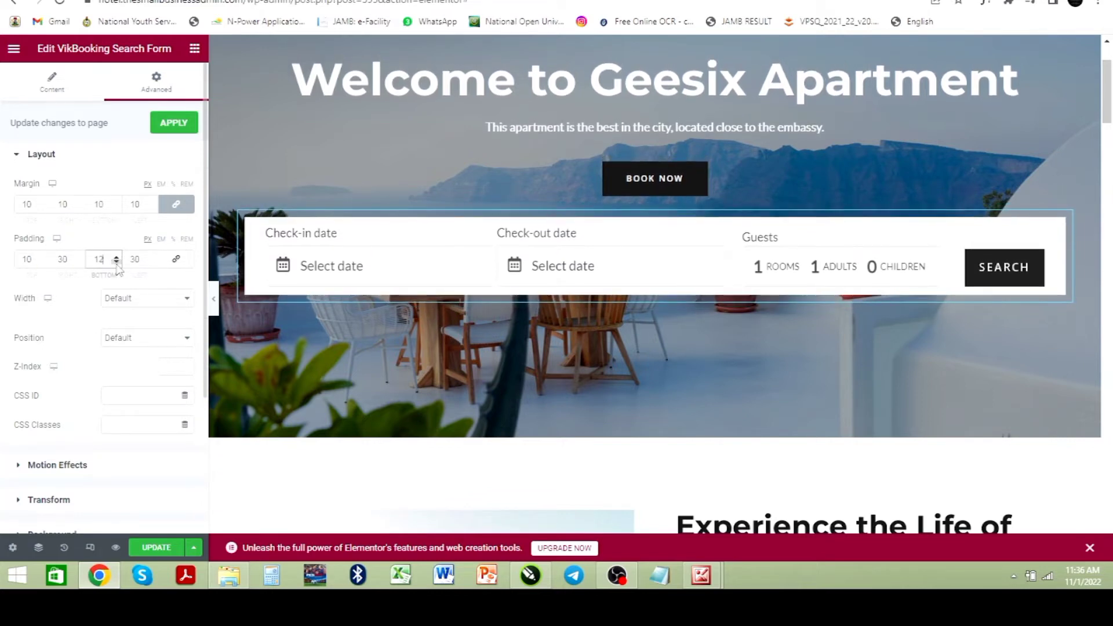
click(117, 263)
click(116, 264)
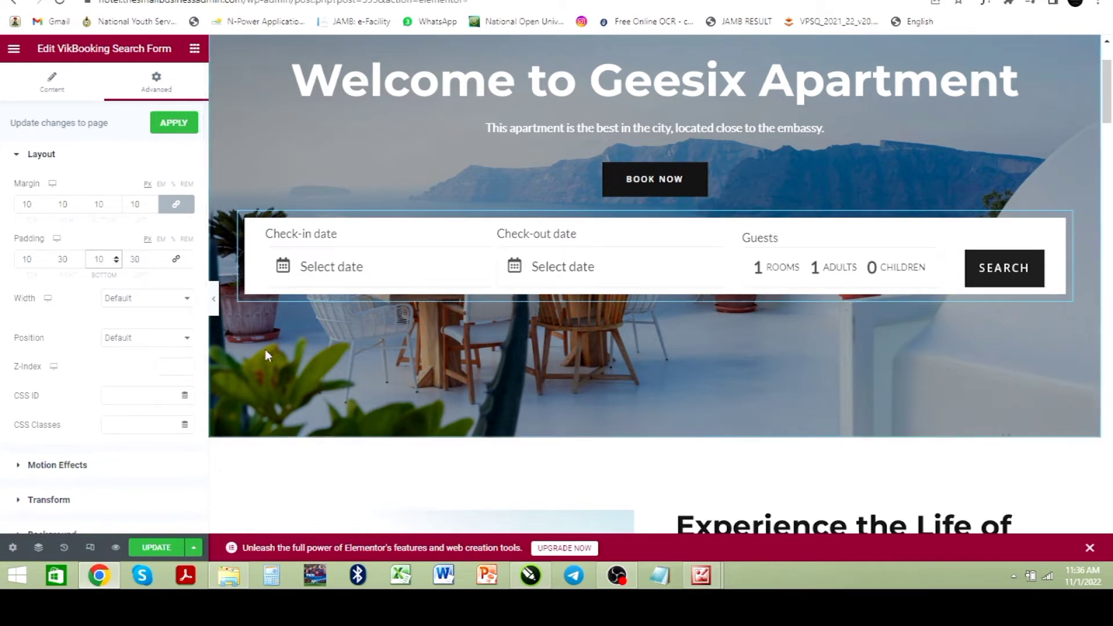
Step: Enable a default box shadow in the search form's Border settings
scroll(164, 429, down, 2)
scroll(164, 429, down, 1)
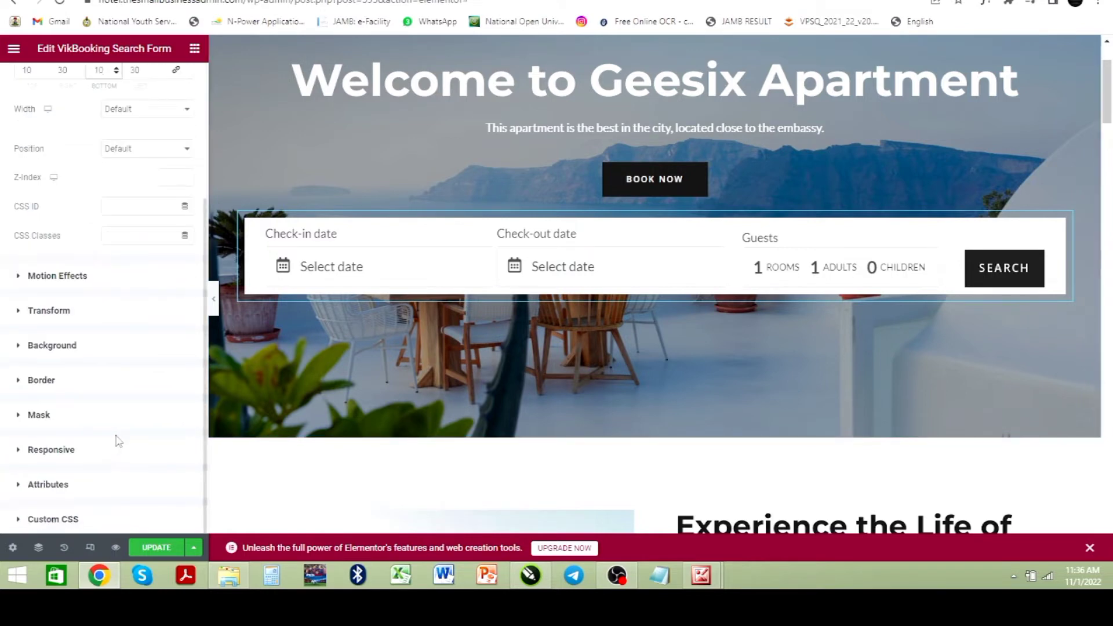
click(61, 349)
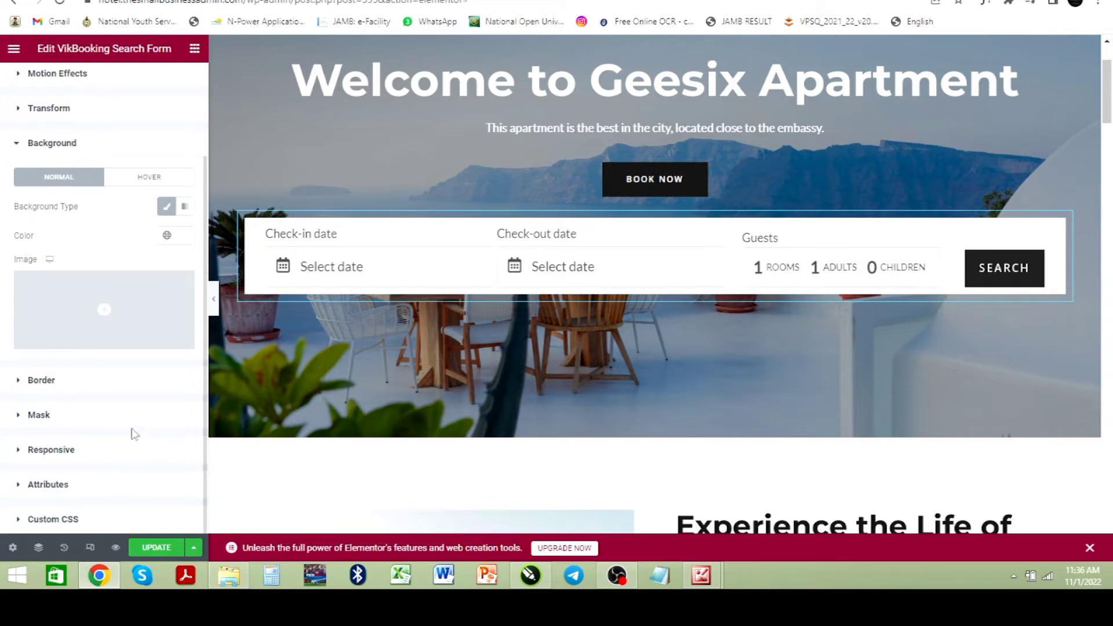
click(45, 384)
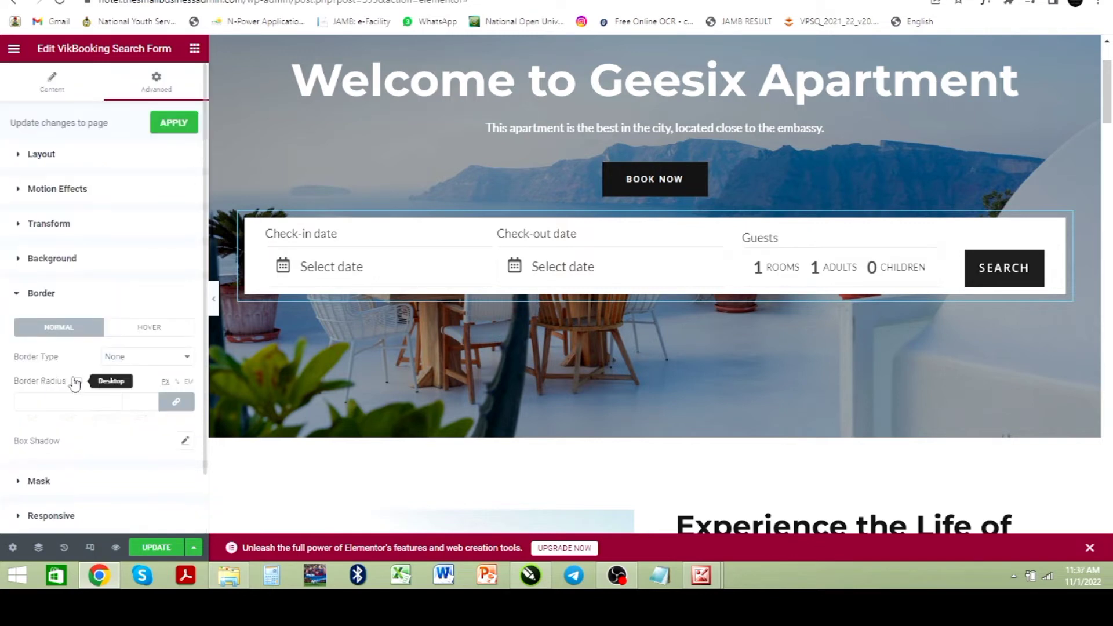
click(184, 441)
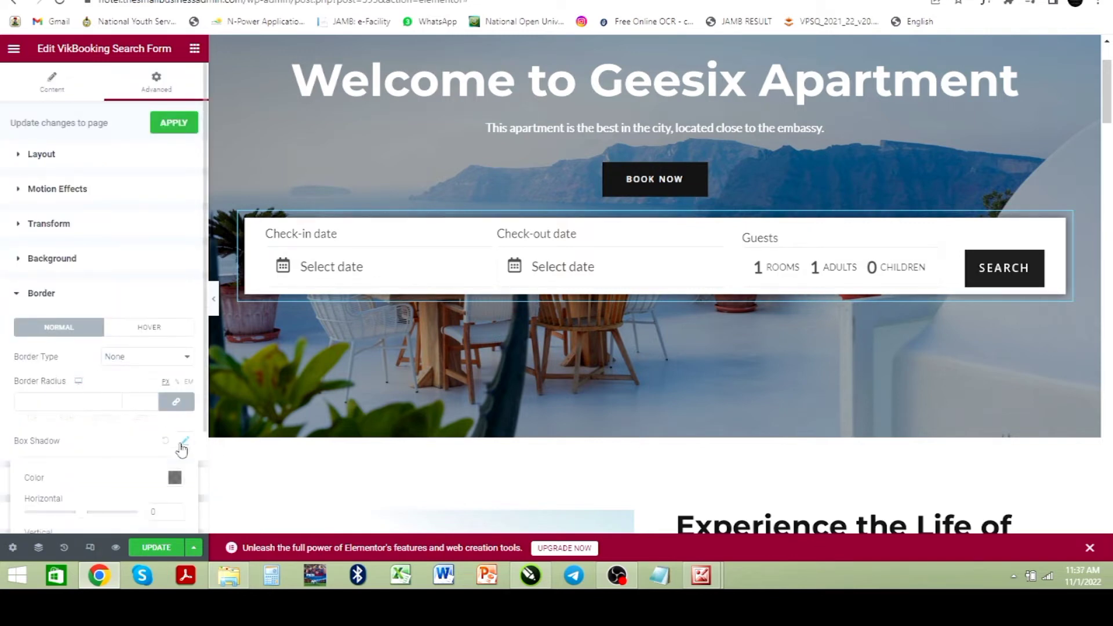
scroll(172, 431, down, 2)
scroll(166, 431, down, 1)
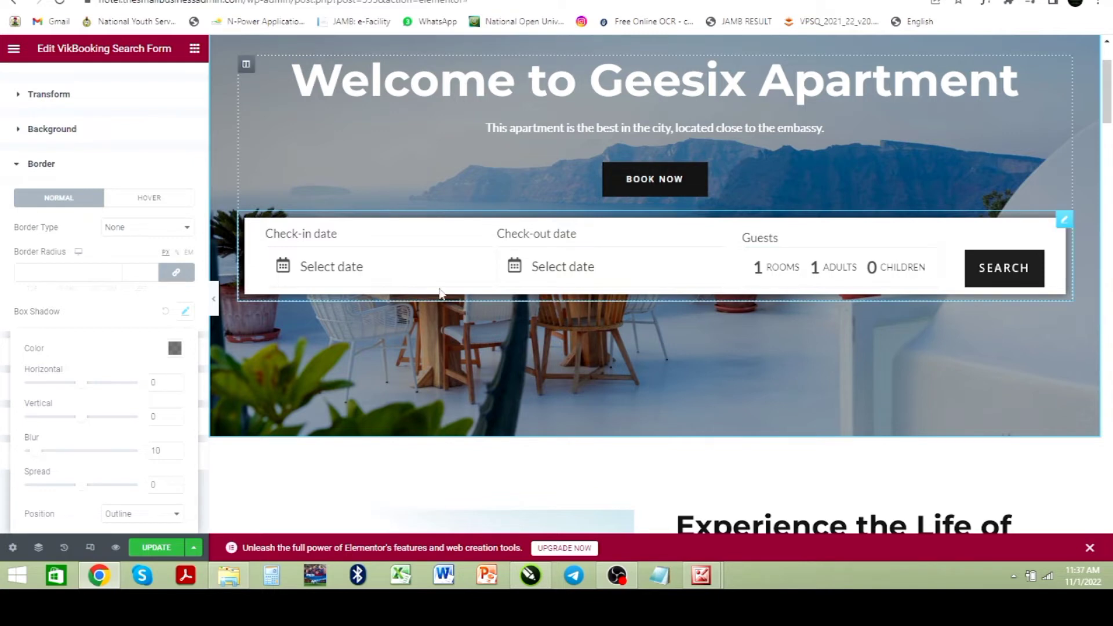
Step: Preview the home page without the editor panel, then save the page changes with Update
click(215, 299)
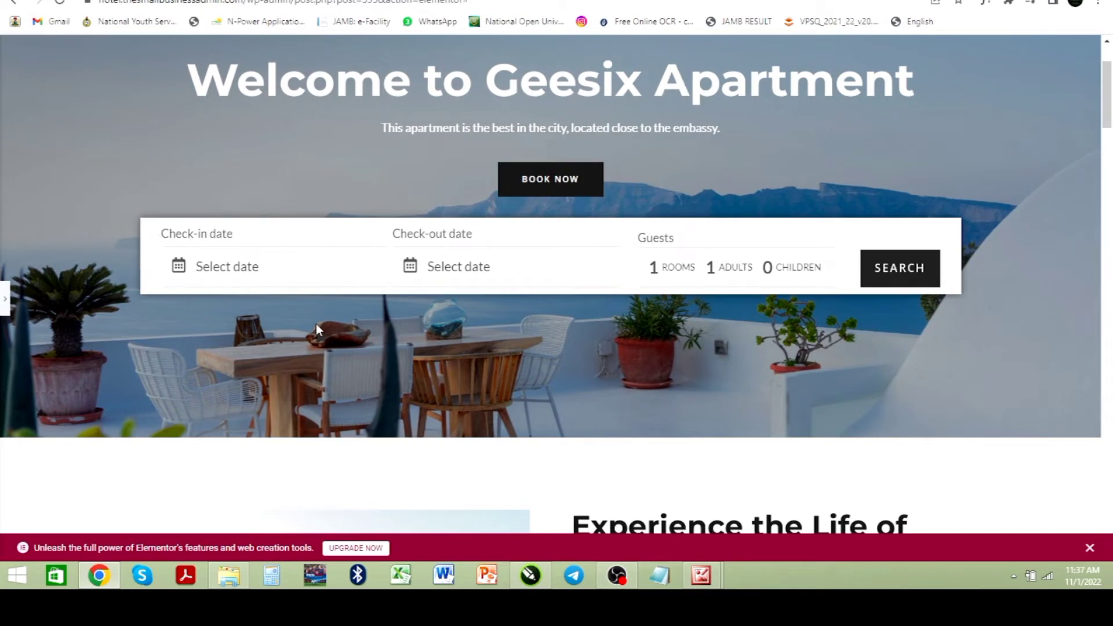
scroll(365, 191, down, 2)
scroll(308, 231, up, 4)
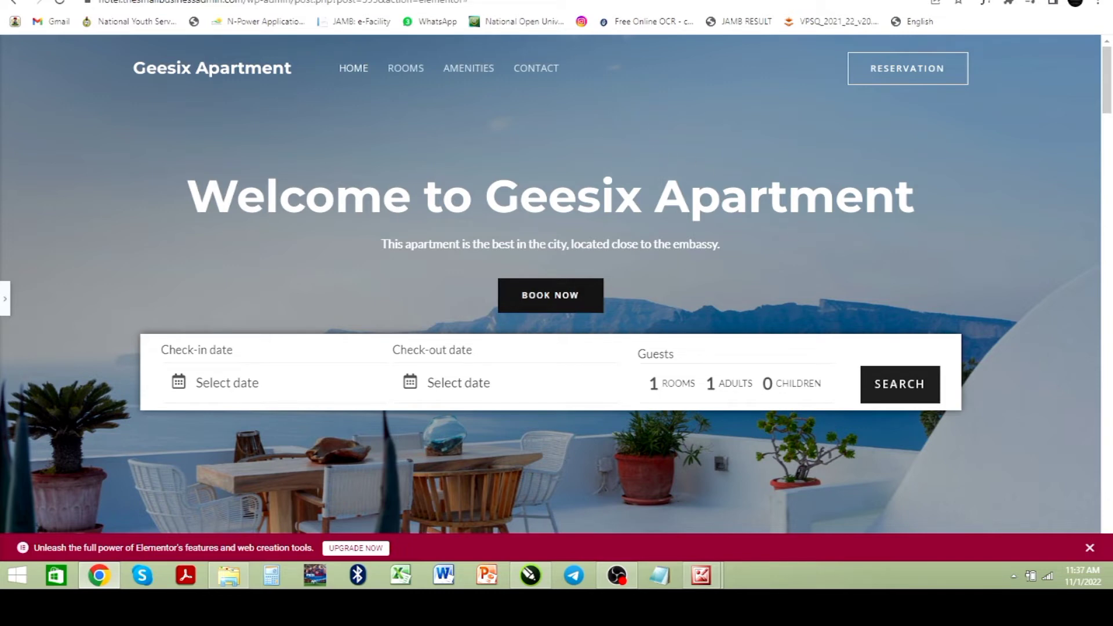
click(5, 298)
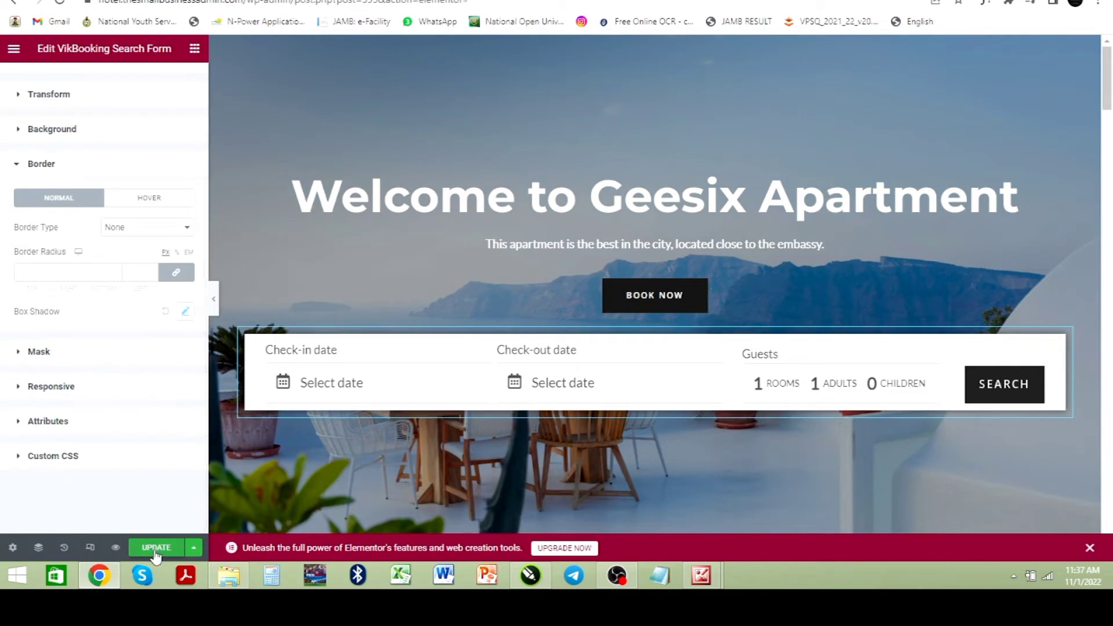
click(156, 553)
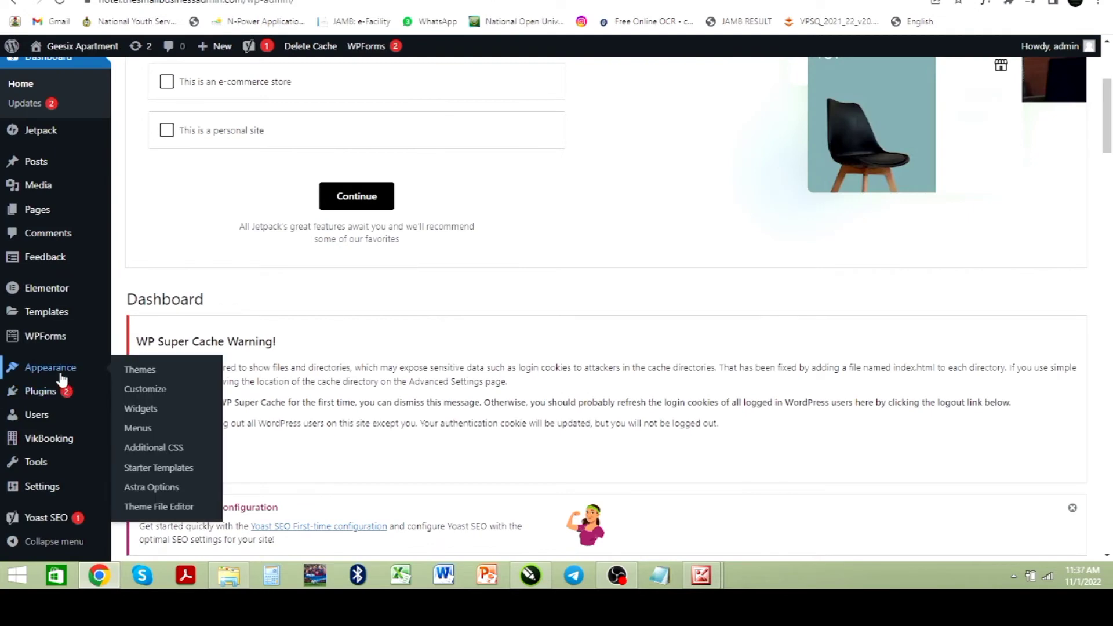
Step: Open the VikBooking dashboard and look through its widgets and bookings calendar
scroll(51, 371, down, 2)
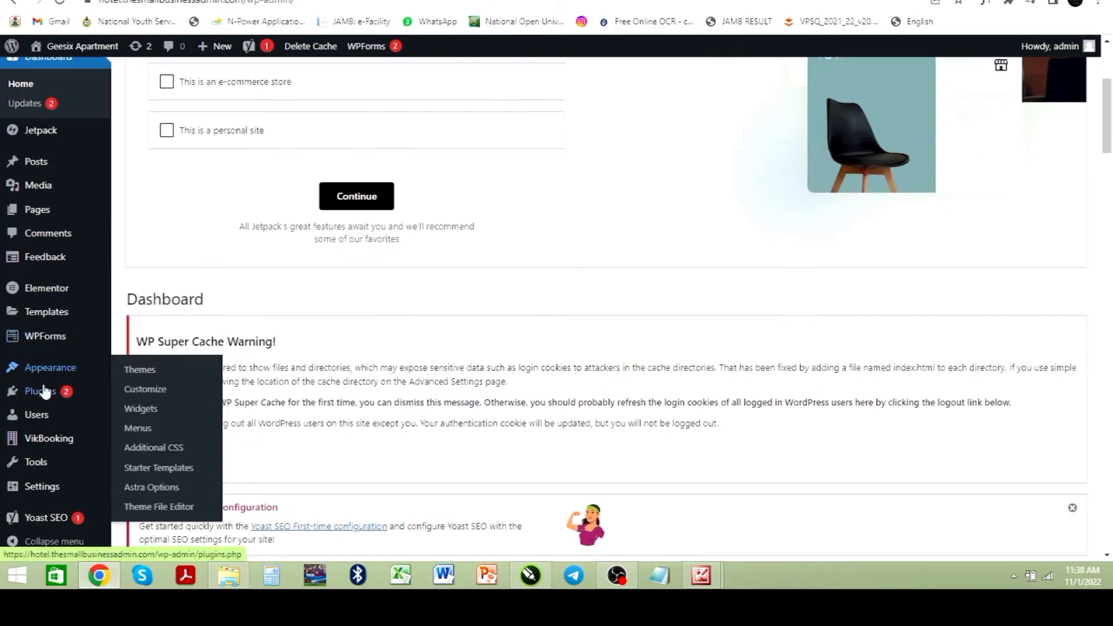
click(47, 442)
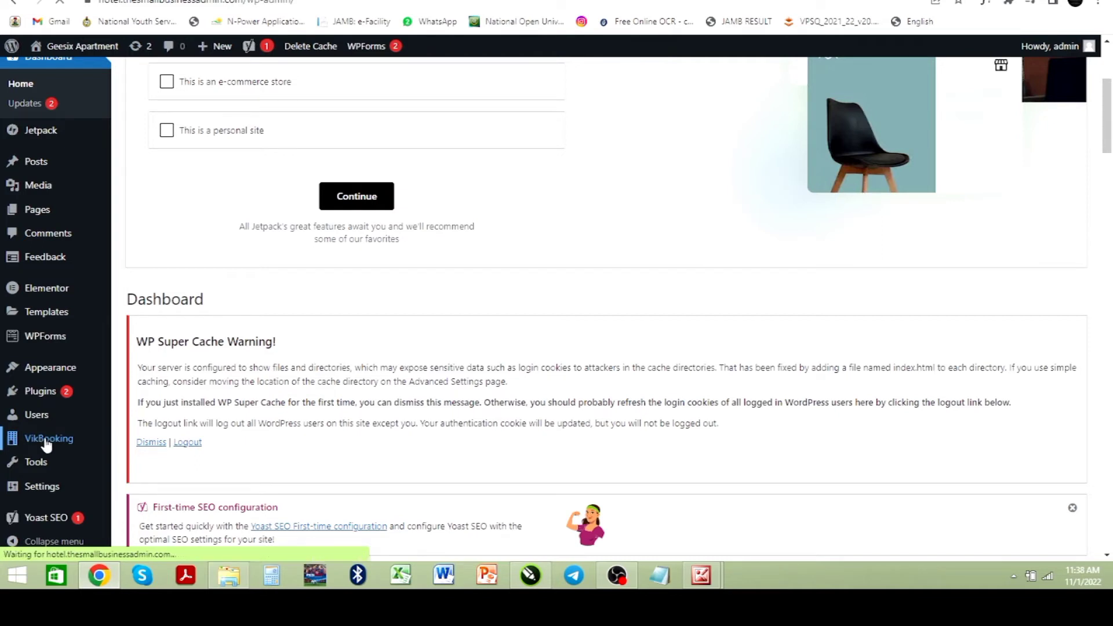
scroll(455, 363, down, 1)
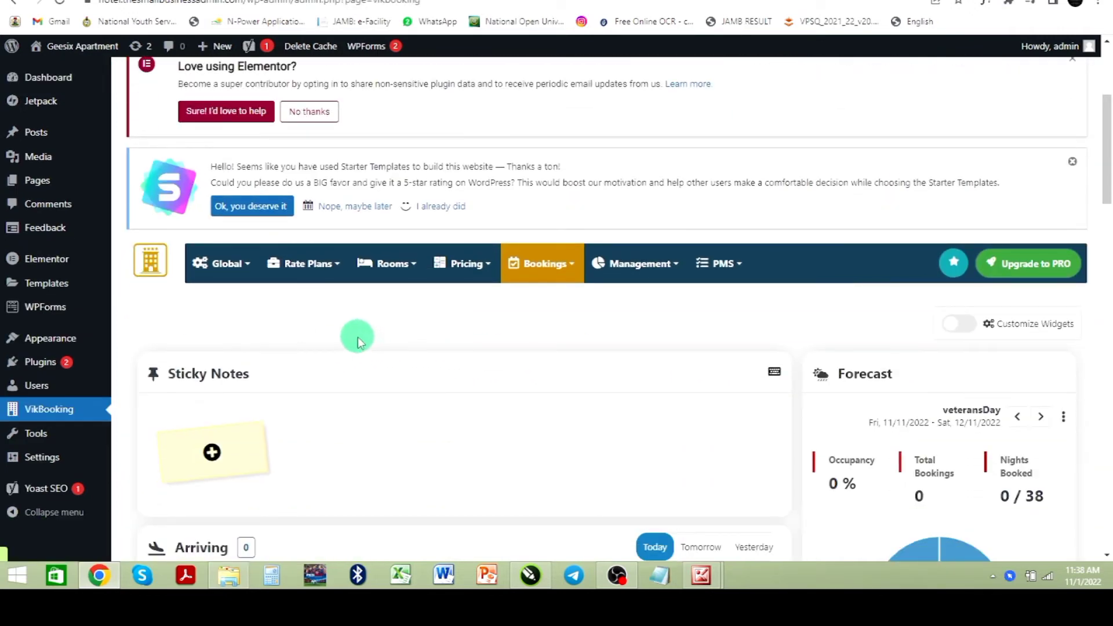
scroll(441, 371, down, 14)
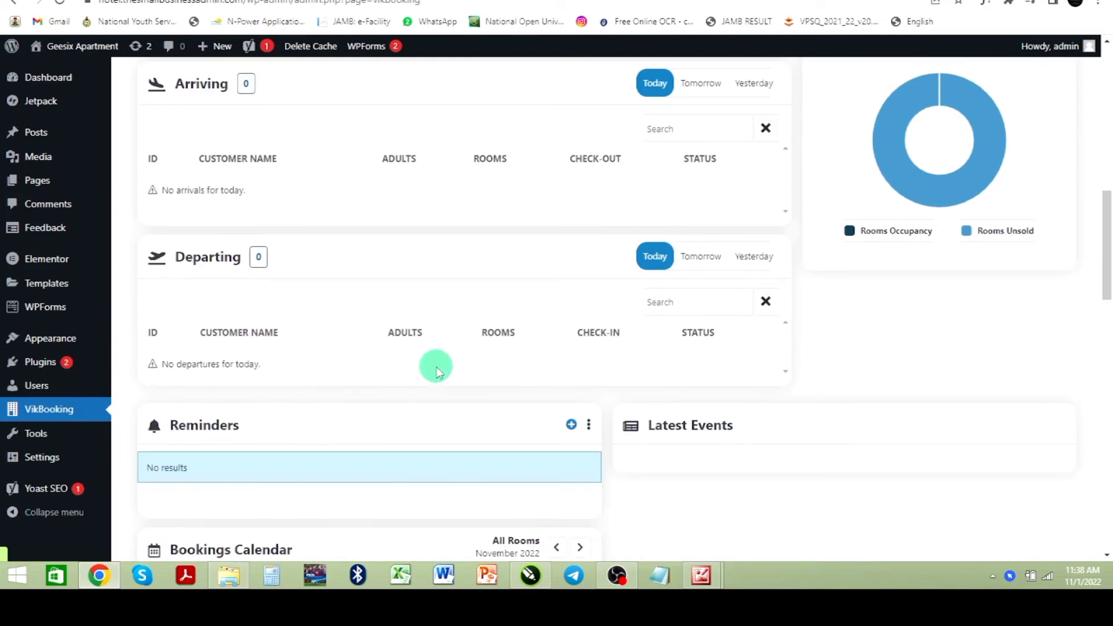
scroll(436, 370, down, 8)
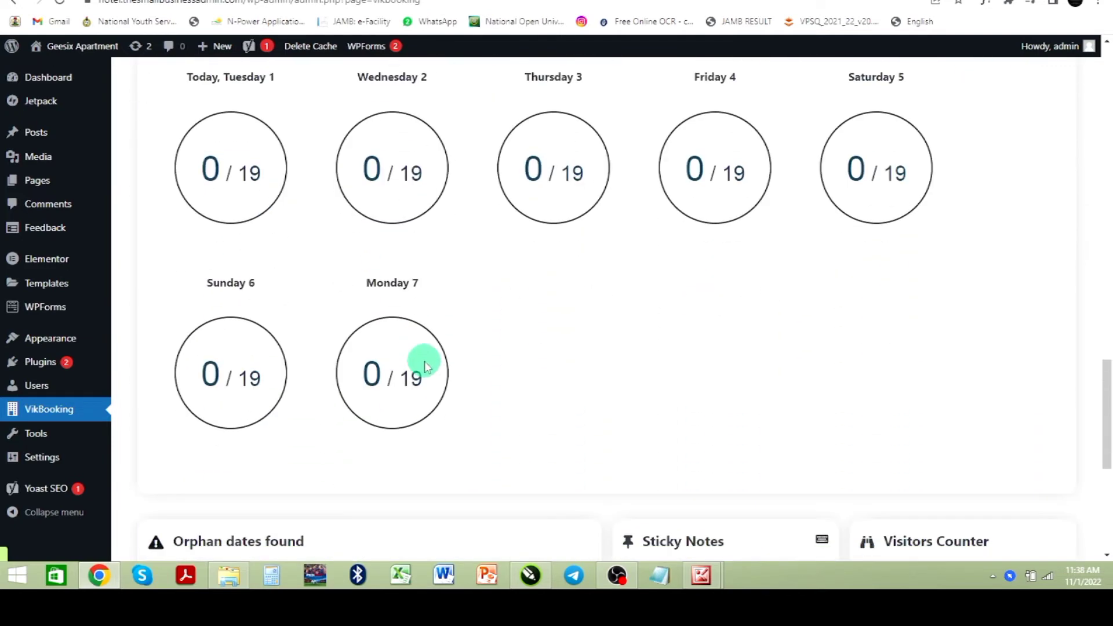
scroll(425, 365, down, 2)
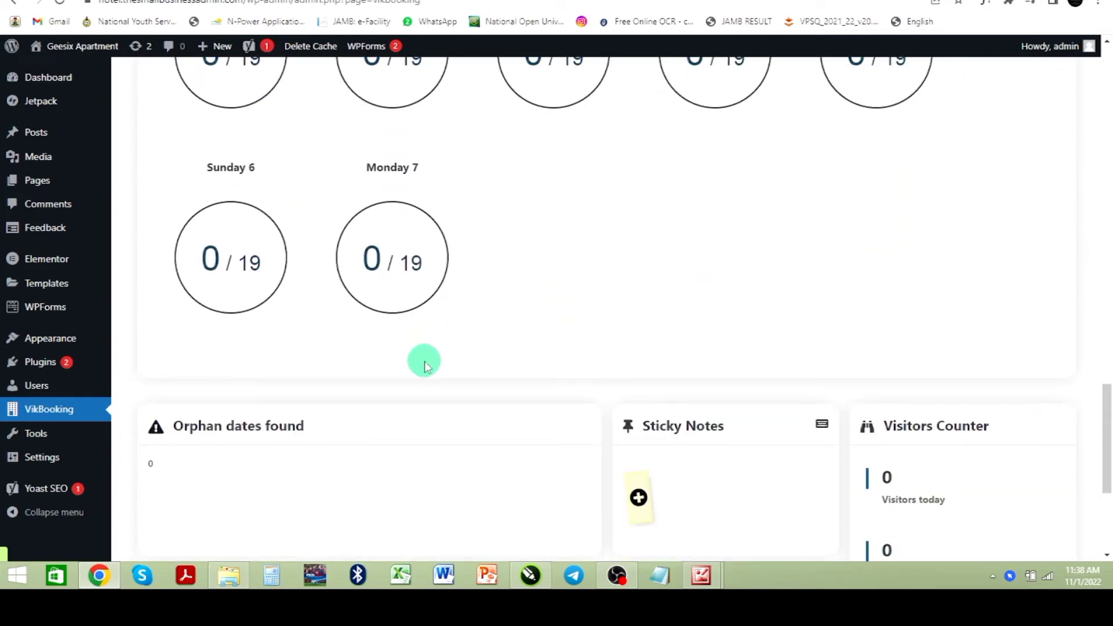
scroll(426, 365, up, 20)
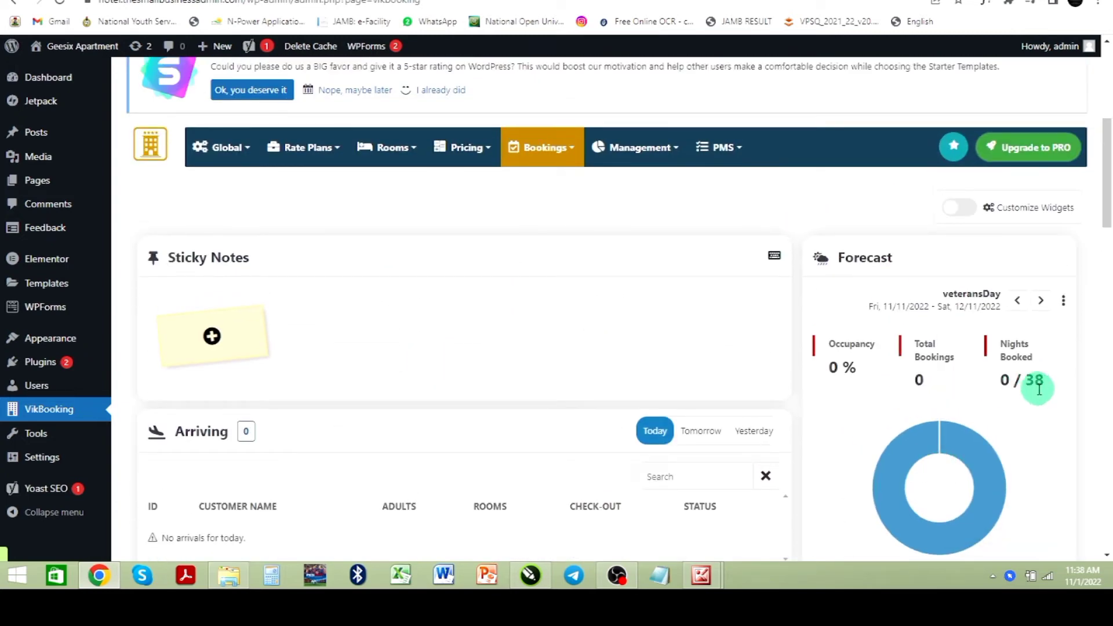
scroll(429, 399, down, 3)
scroll(430, 398, down, 8)
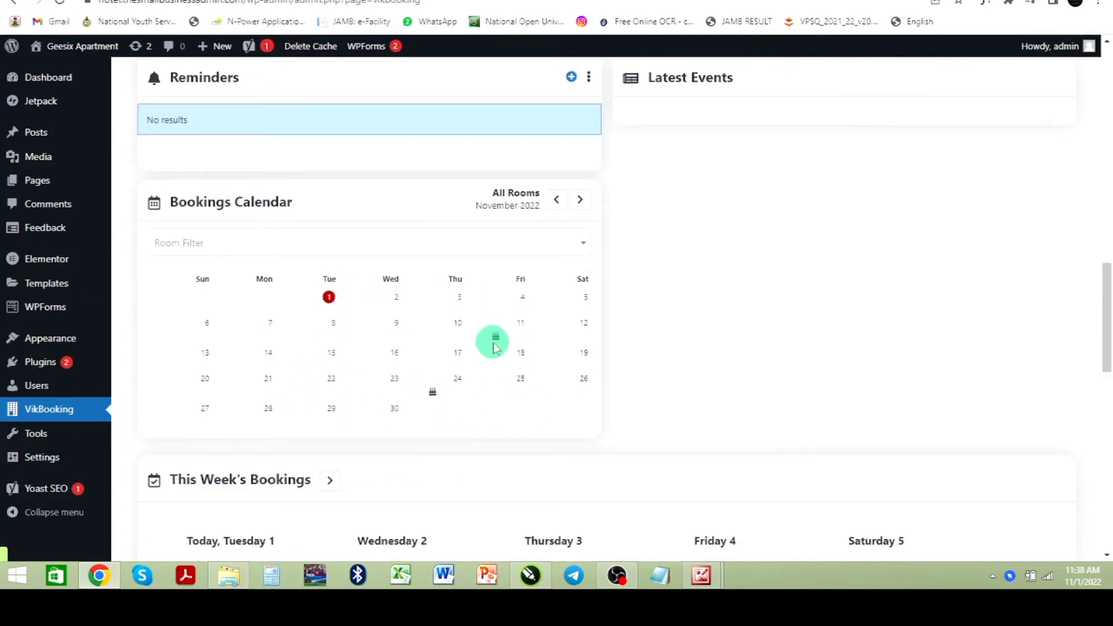
scroll(259, 398, down, 2)
scroll(475, 356, down, 2)
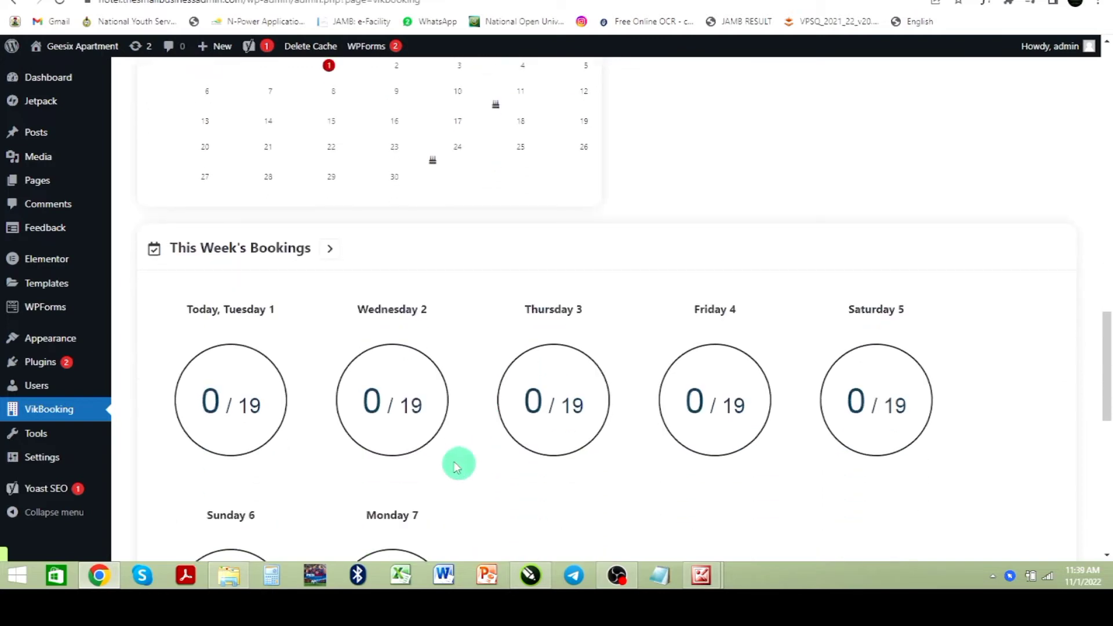
scroll(620, 409, down, 4)
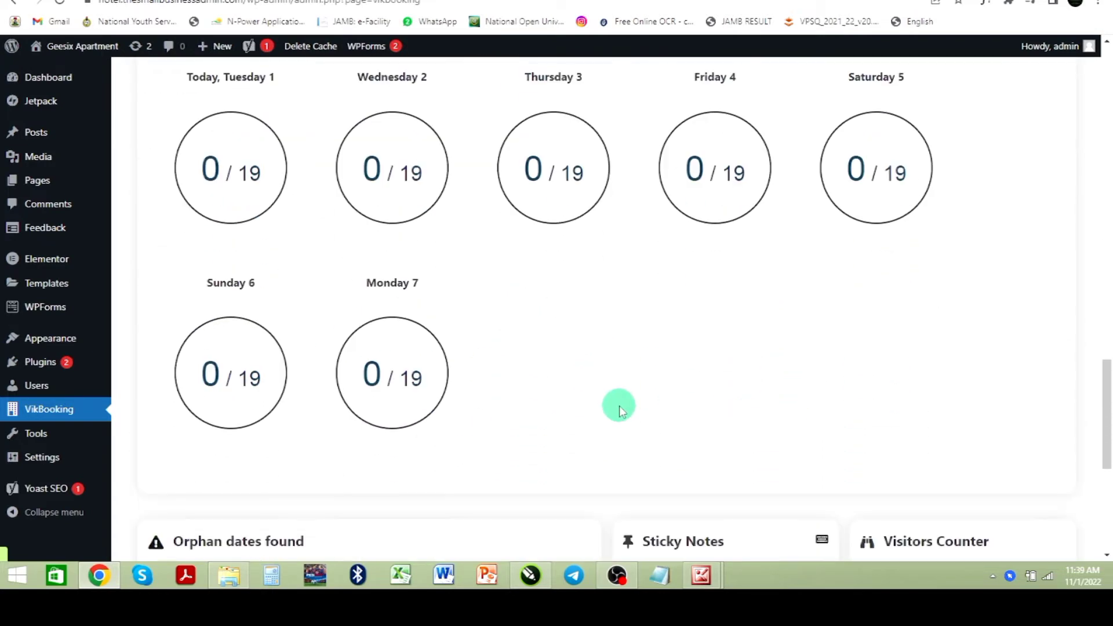
scroll(684, 365, up, 10)
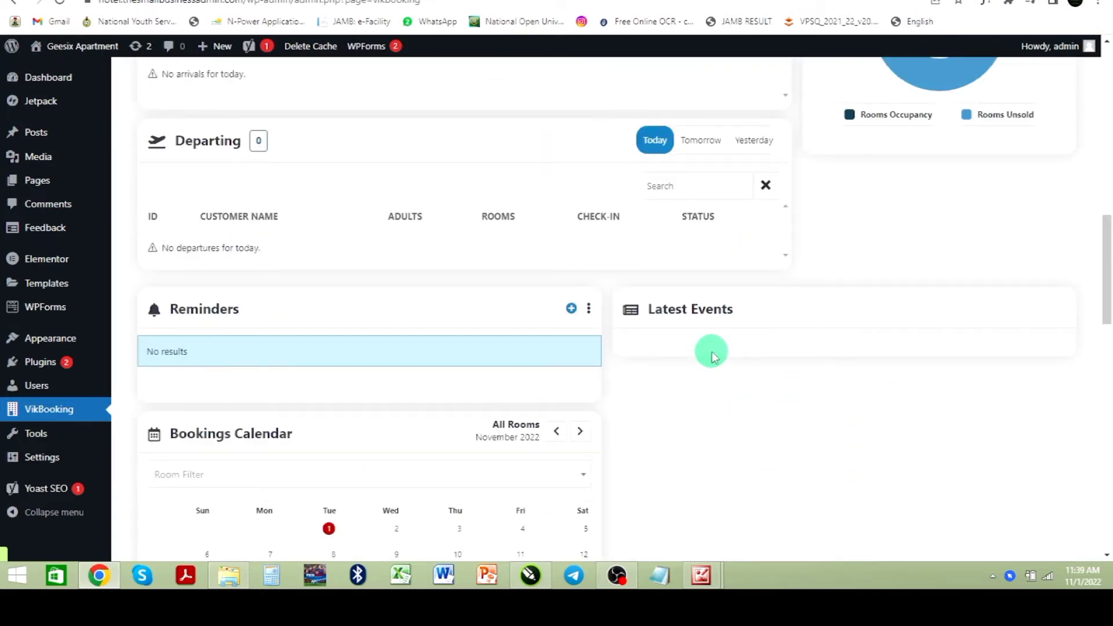
scroll(712, 355, up, 8)
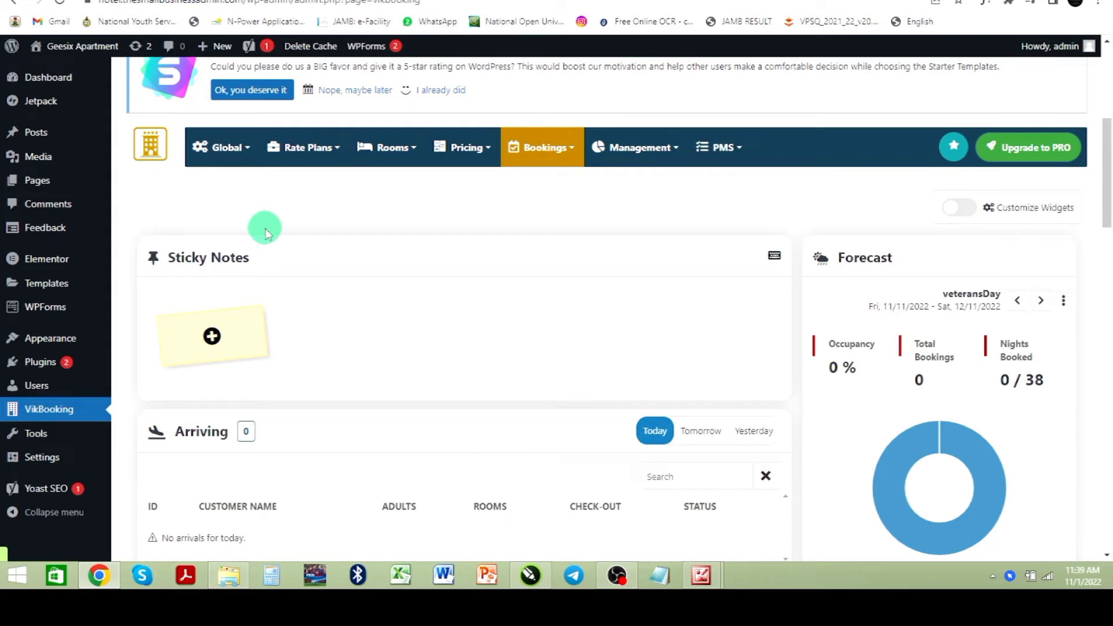
Step: Open the VikBooking Rooms List
click(415, 153)
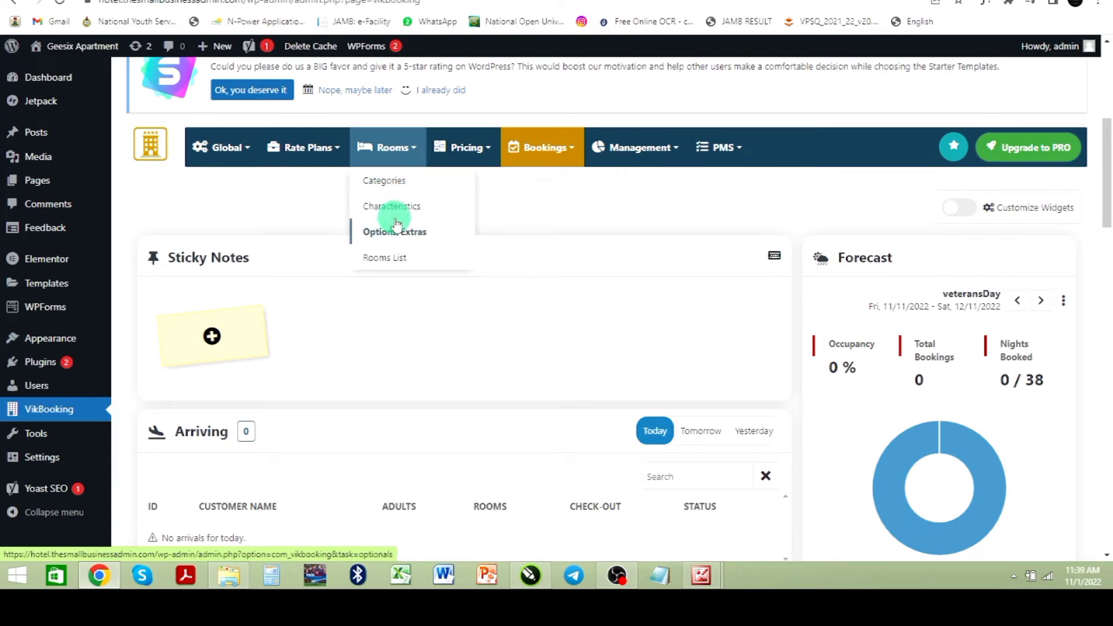
click(392, 265)
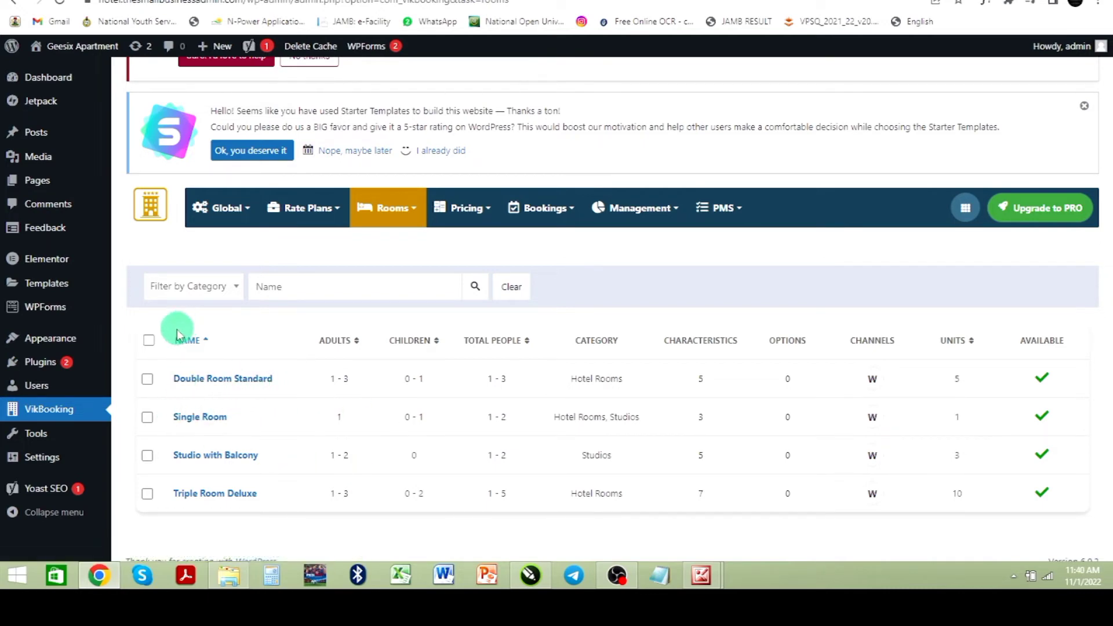
scroll(246, 353, up, 3)
scroll(247, 360, up, 2)
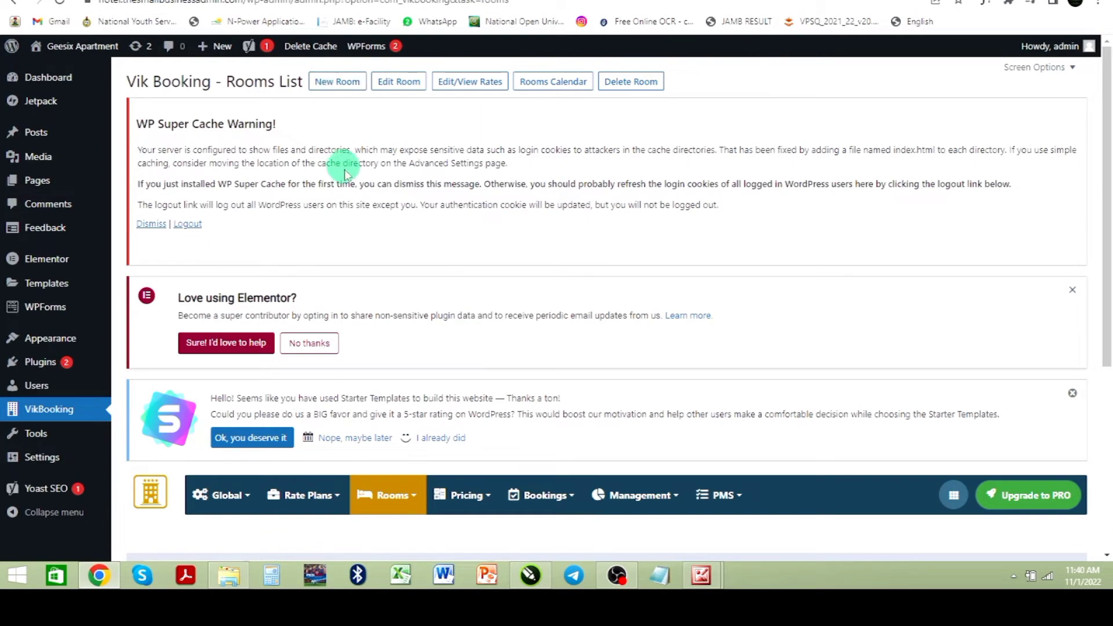
scroll(422, 311, down, 4)
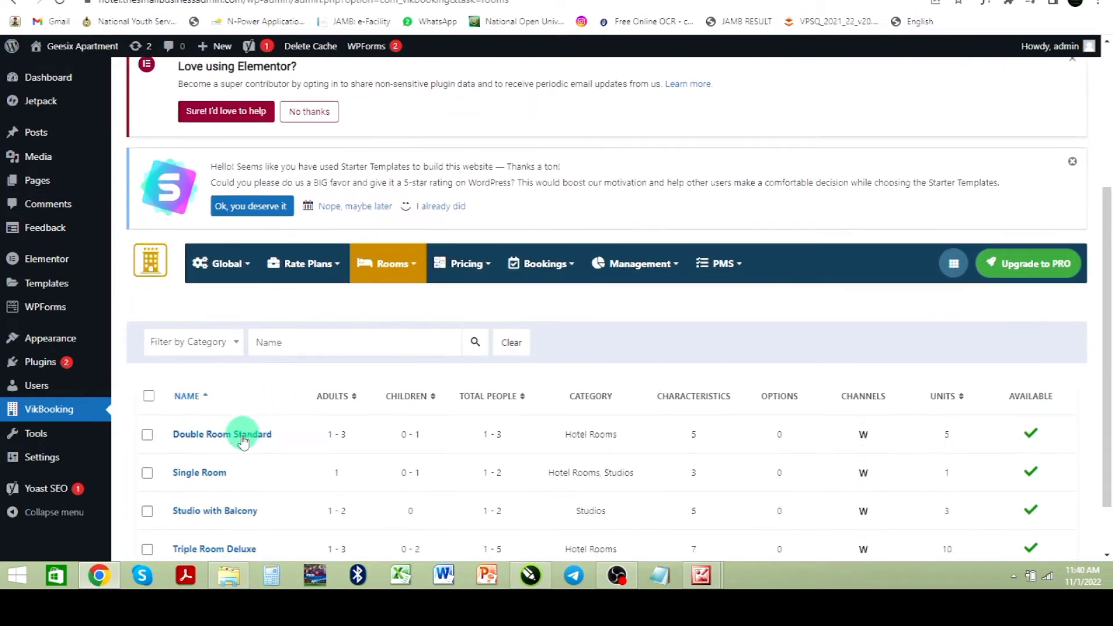
scroll(195, 492, up, 2)
scroll(196, 492, down, 2)
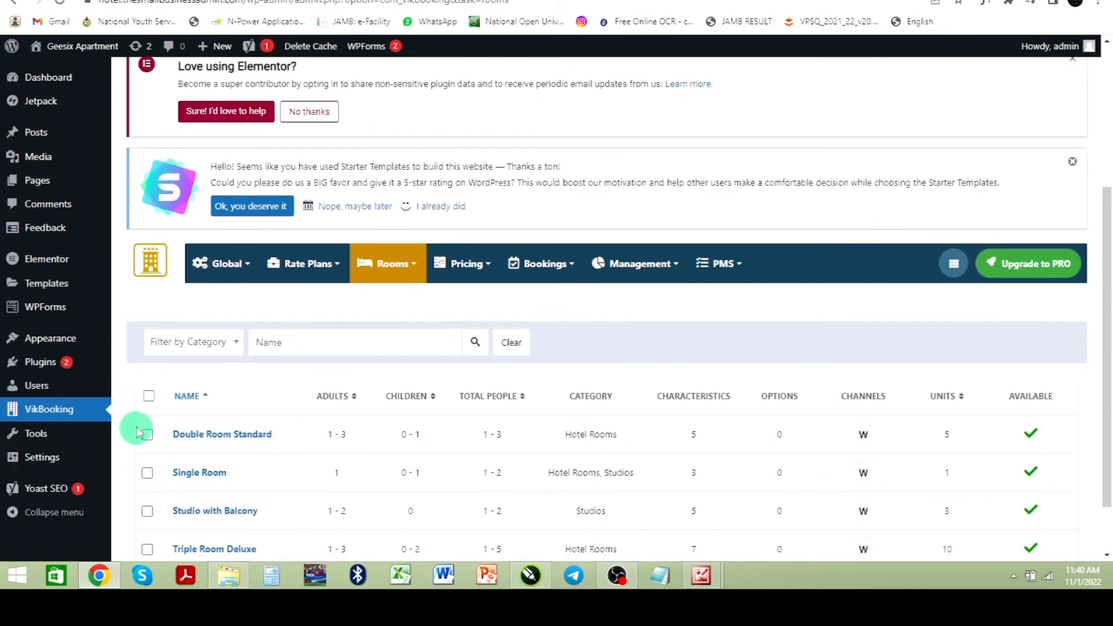
Step: Select the Double Room Standard room and open it for editing
click(148, 434)
scroll(331, 398, up, 4)
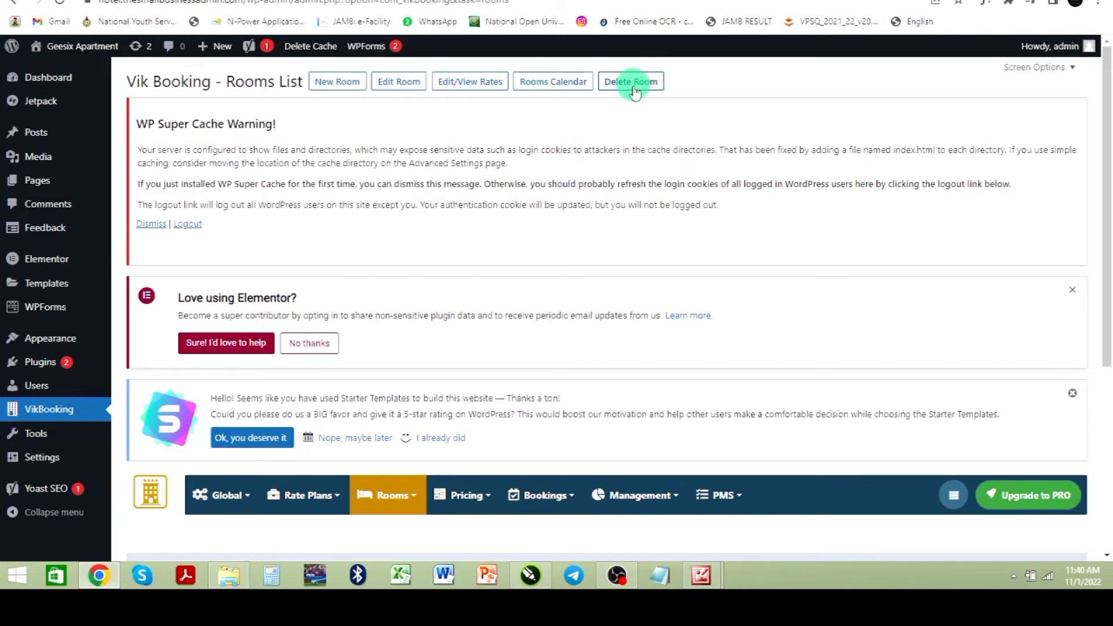
click(336, 87)
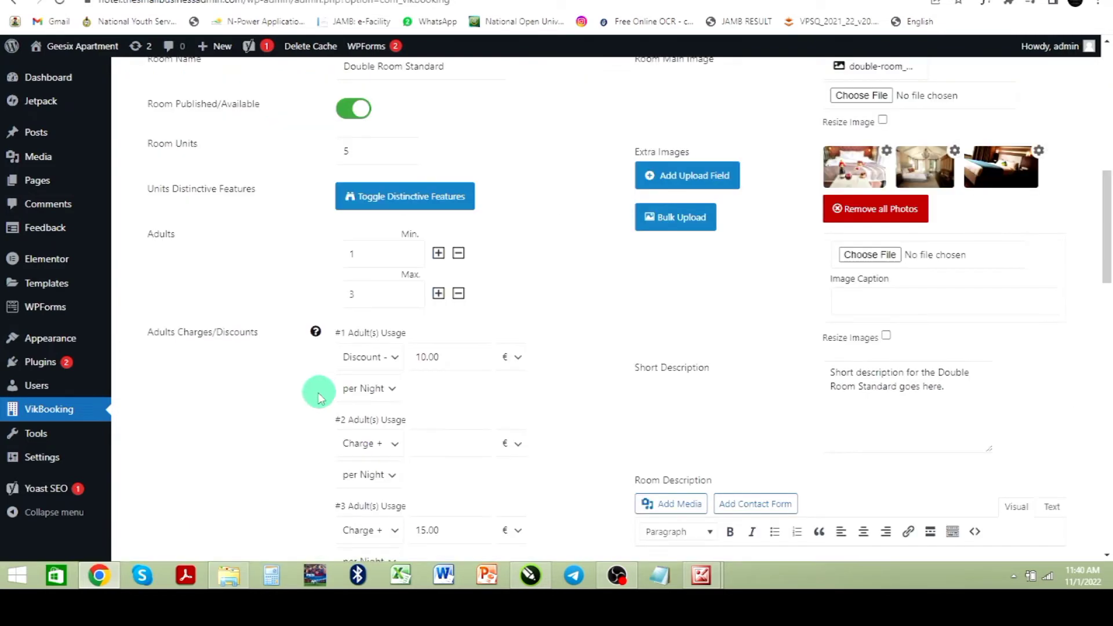
Step: Rename the room to Presidential Suite
scroll(329, 381, up, 3)
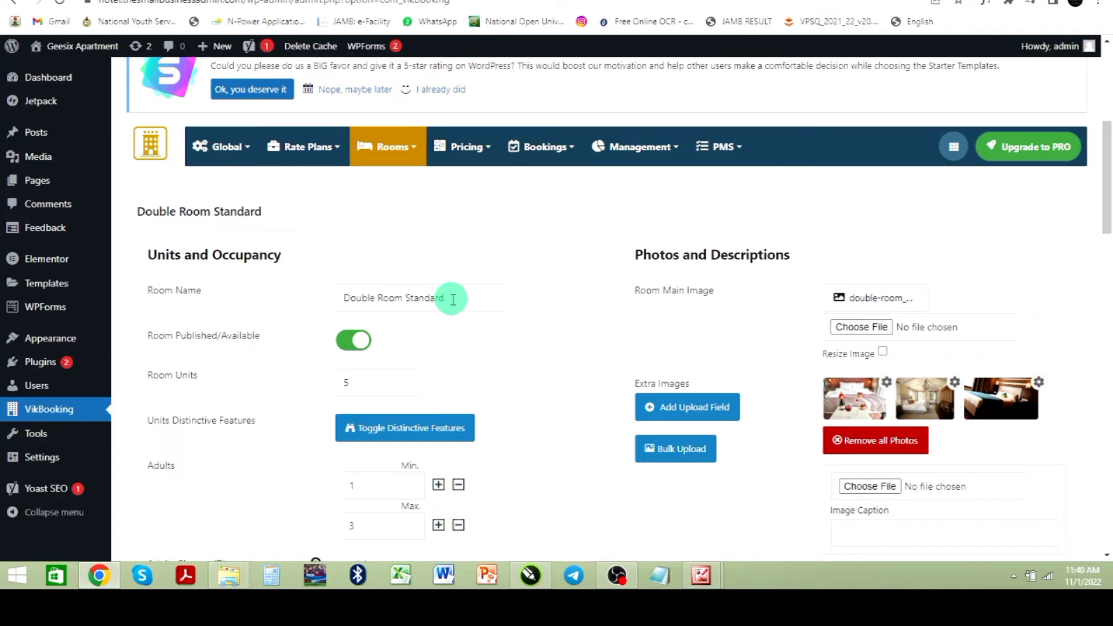
drag(458, 299, 327, 301)
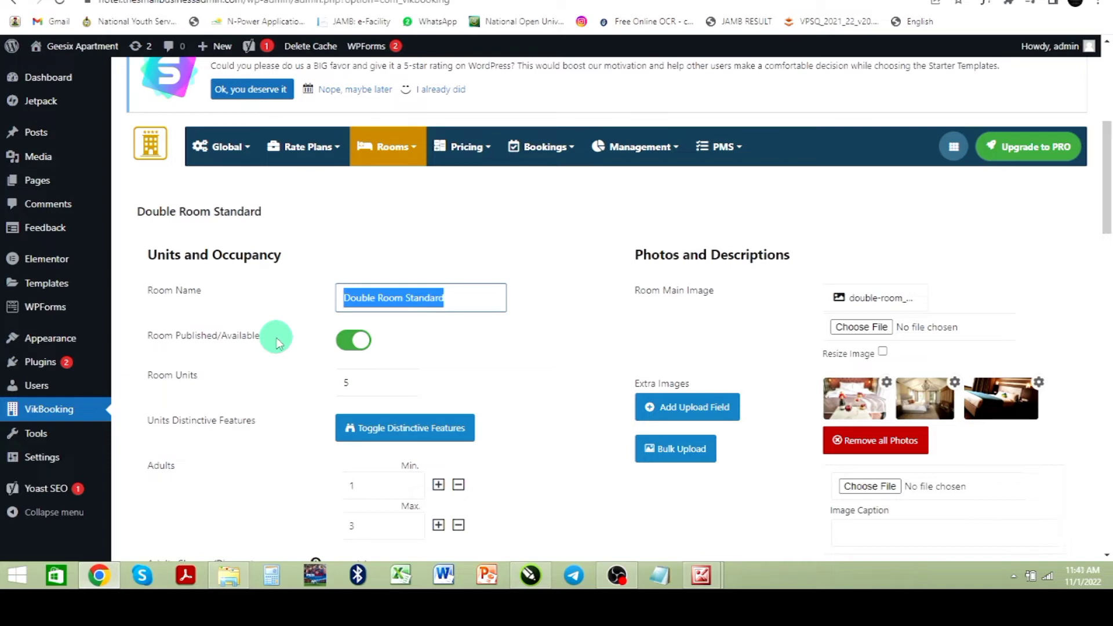
text(Presidential Suite)
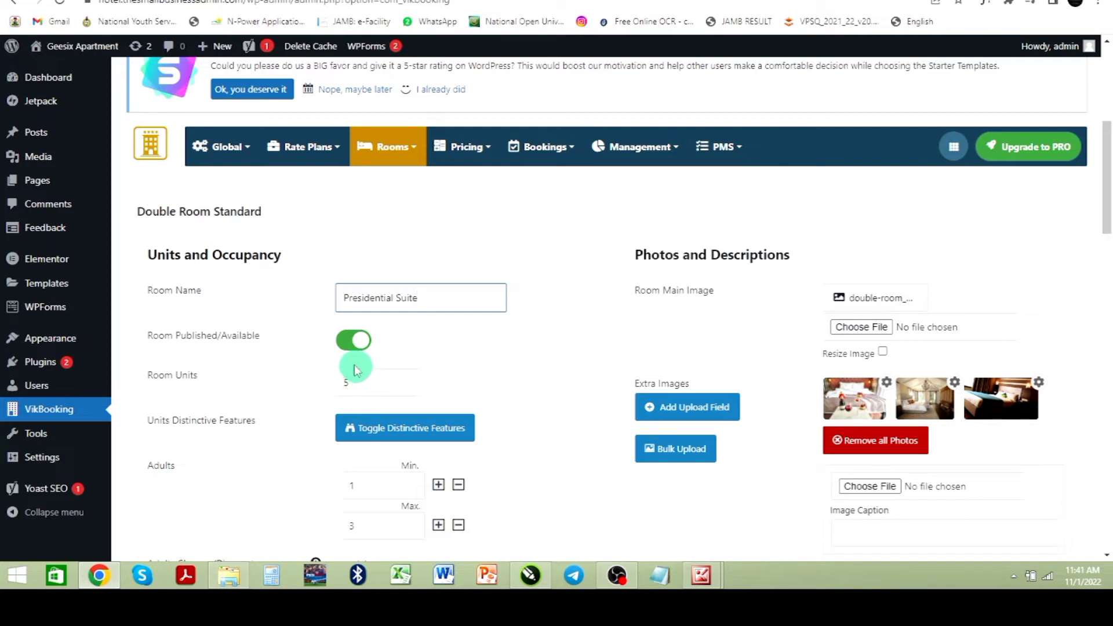
click(352, 346)
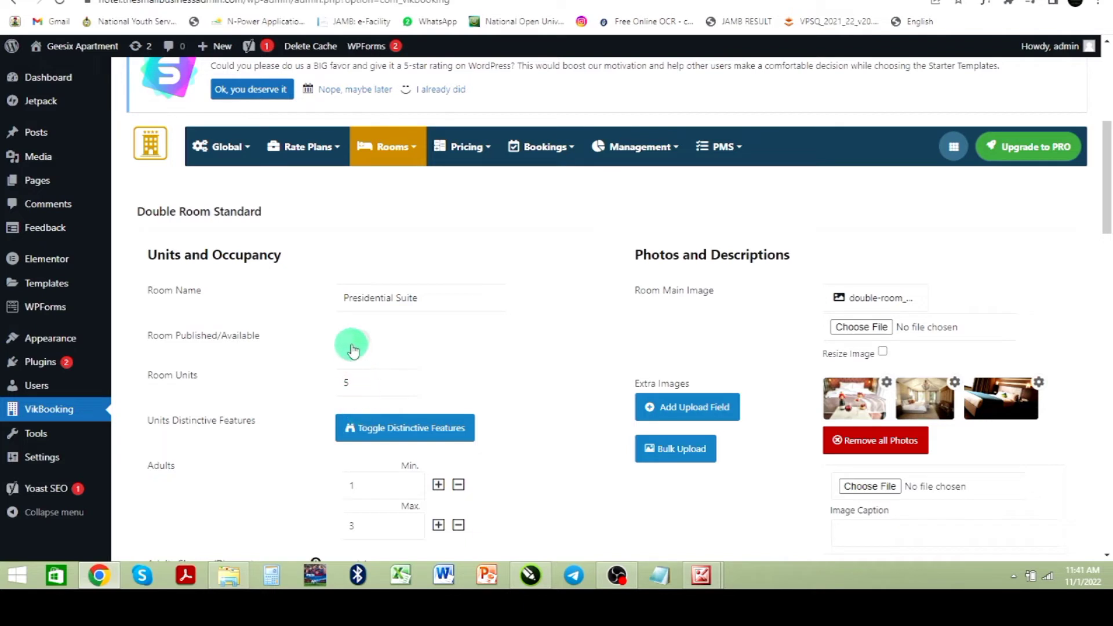
click(351, 347)
click(354, 343)
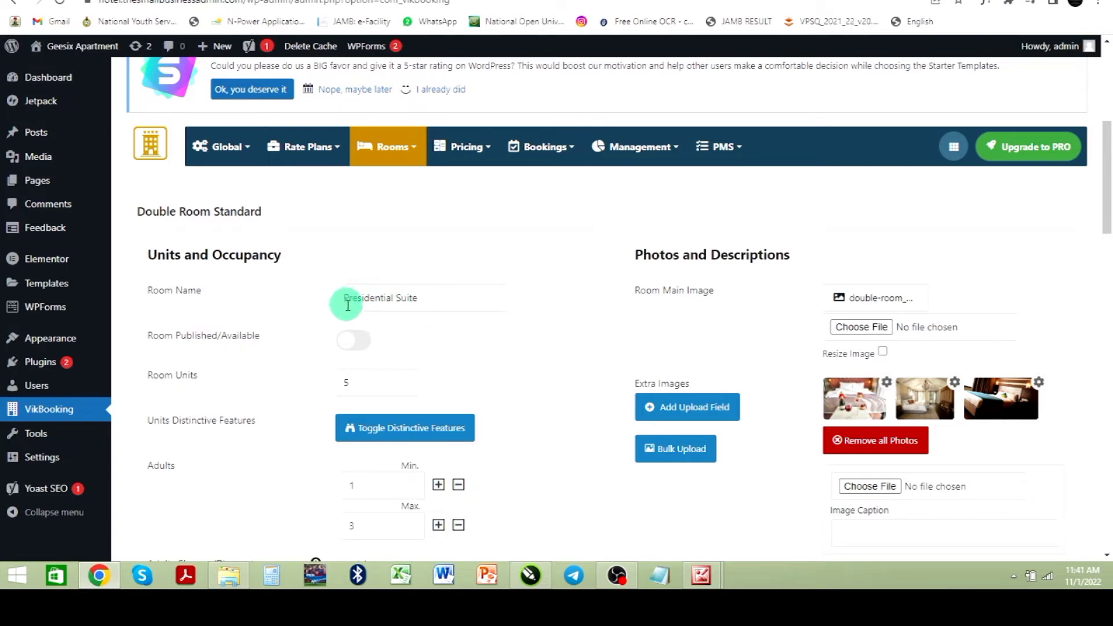
click(355, 340)
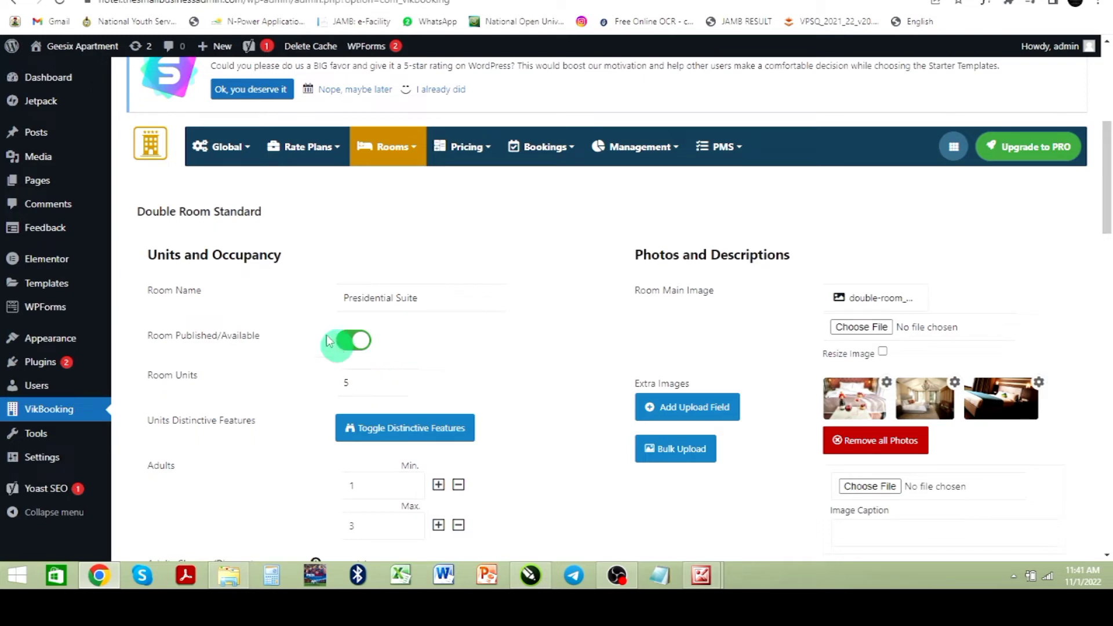
Step: Set the room units to 10 and the maximum number of adults to 2
double_click(357, 383)
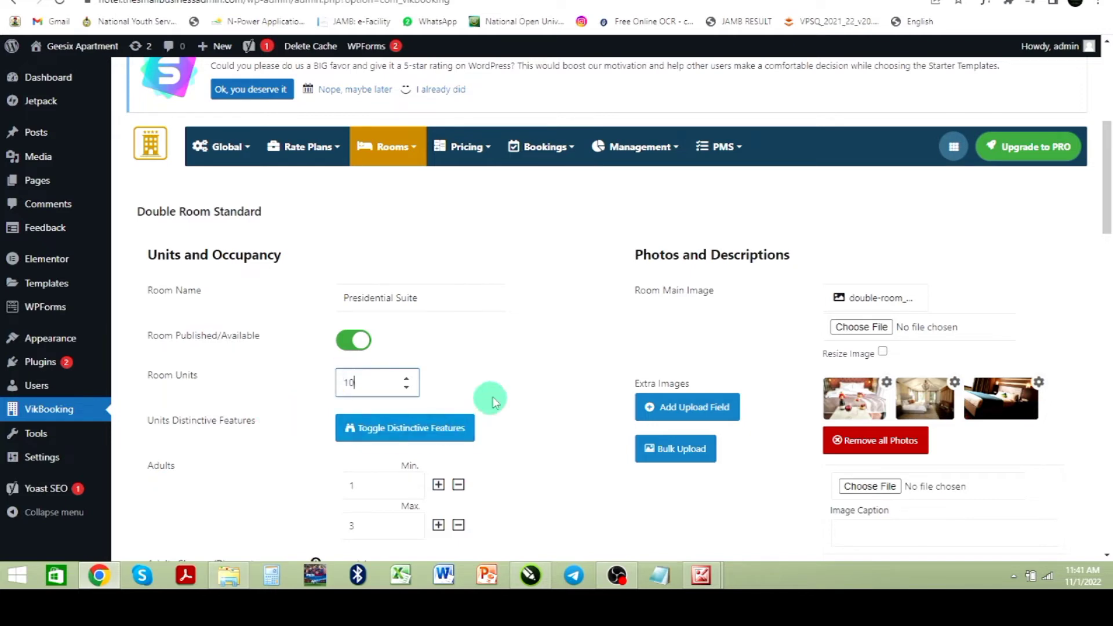
click(525, 382)
scroll(521, 385, down, 2)
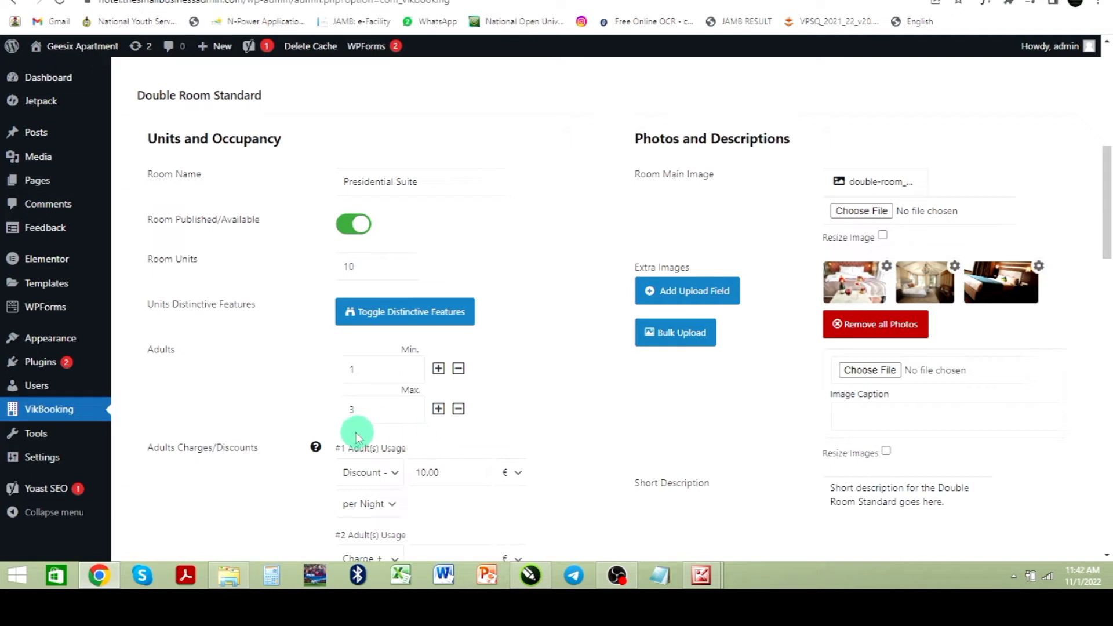
click(459, 410)
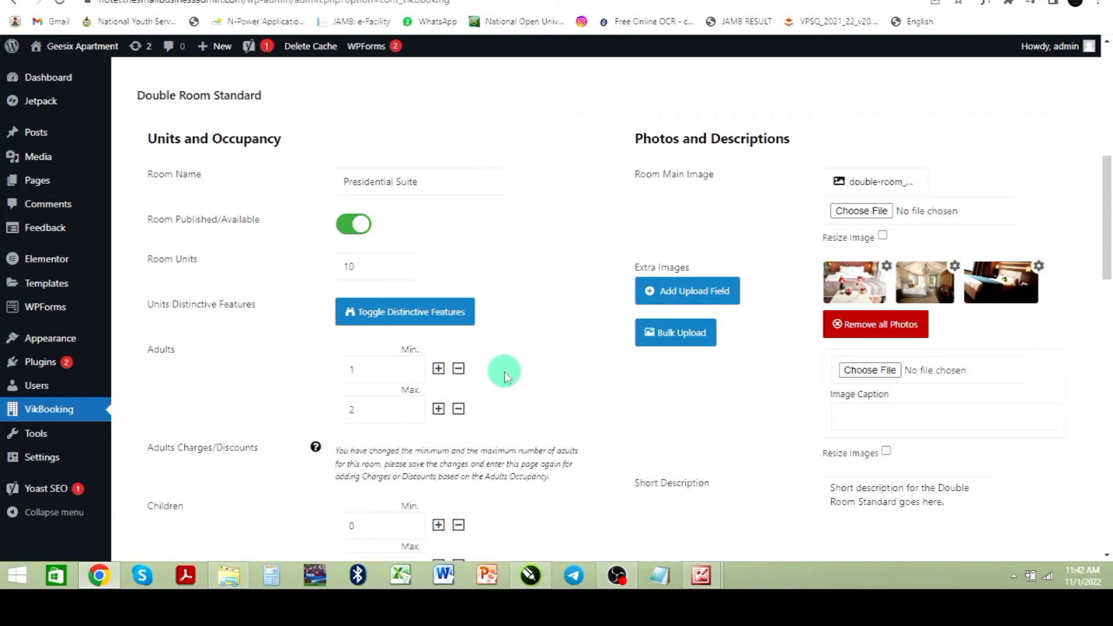
Step: Set the children to a minimum of 0 and a maximum of 3
scroll(499, 373, down, 2)
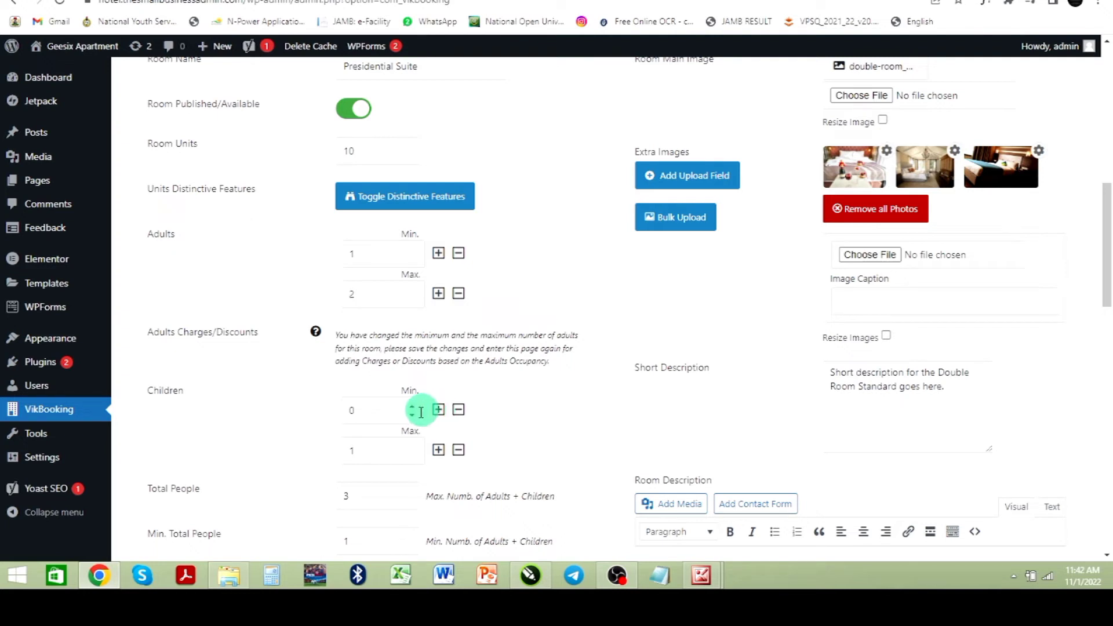
click(457, 410)
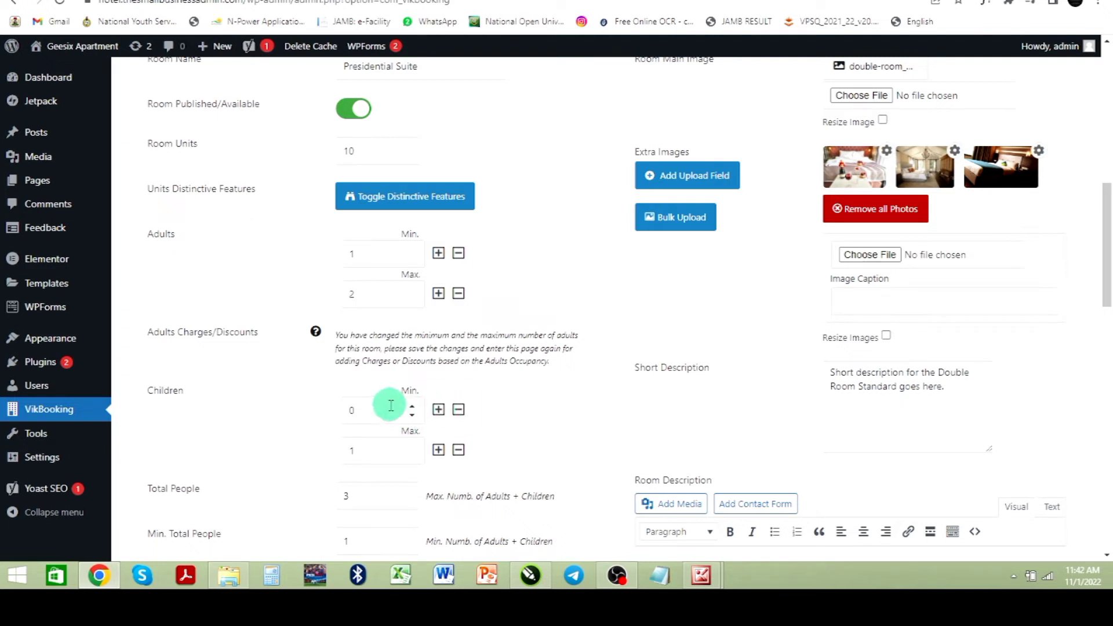
click(438, 410)
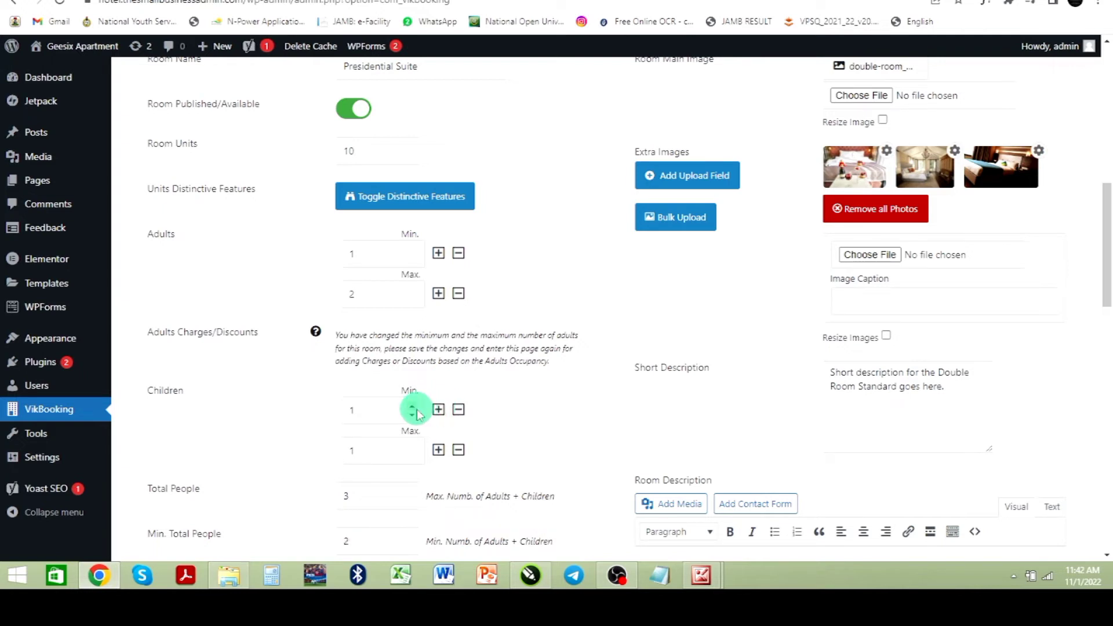
click(458, 410)
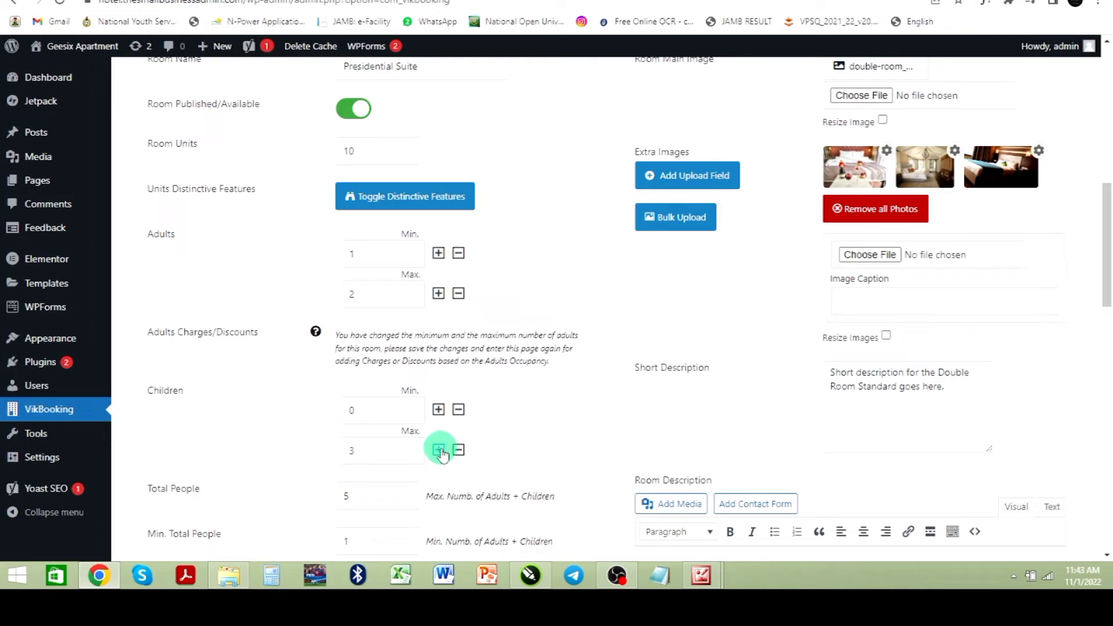
Step: Review the room's category, characteristics and room parameter settings further down the form
scroll(443, 453, down, 2)
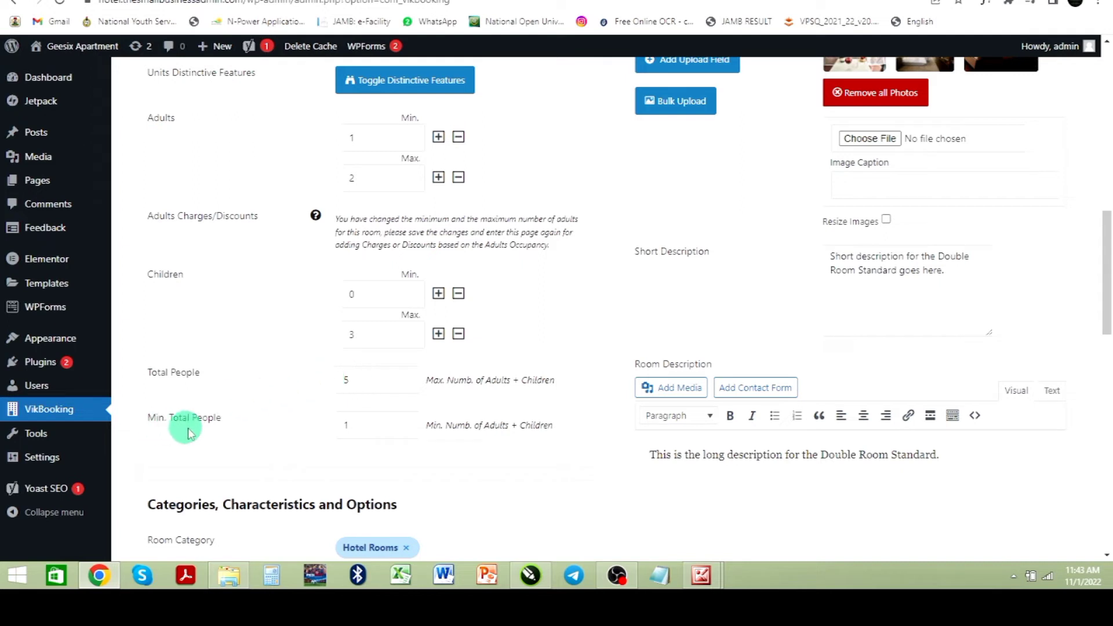
scroll(371, 428, down, 4)
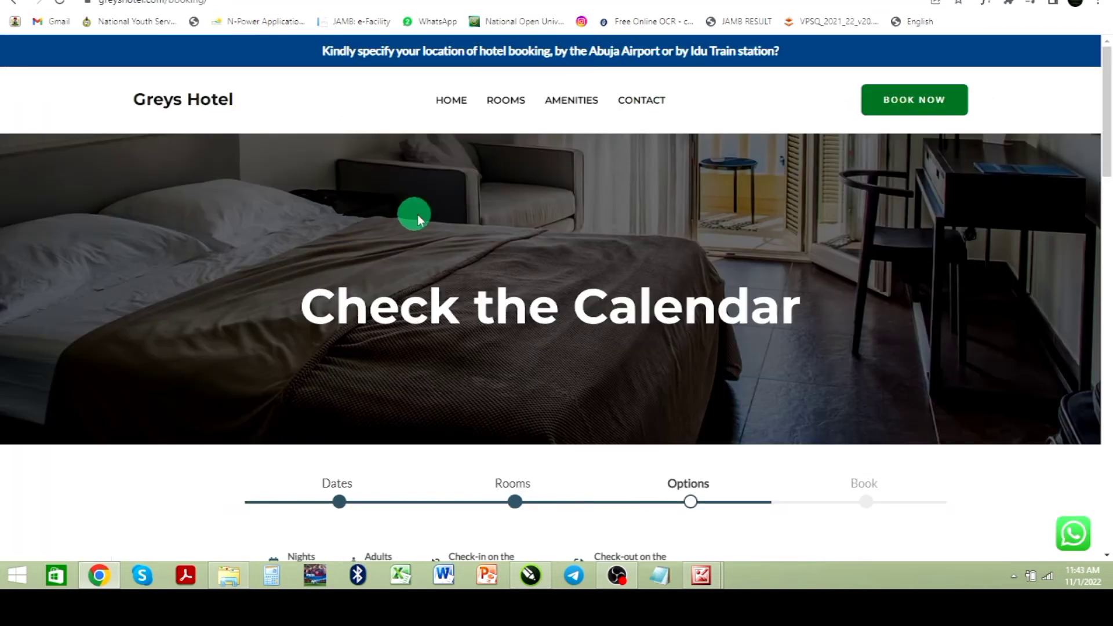
scroll(417, 232, down, 10)
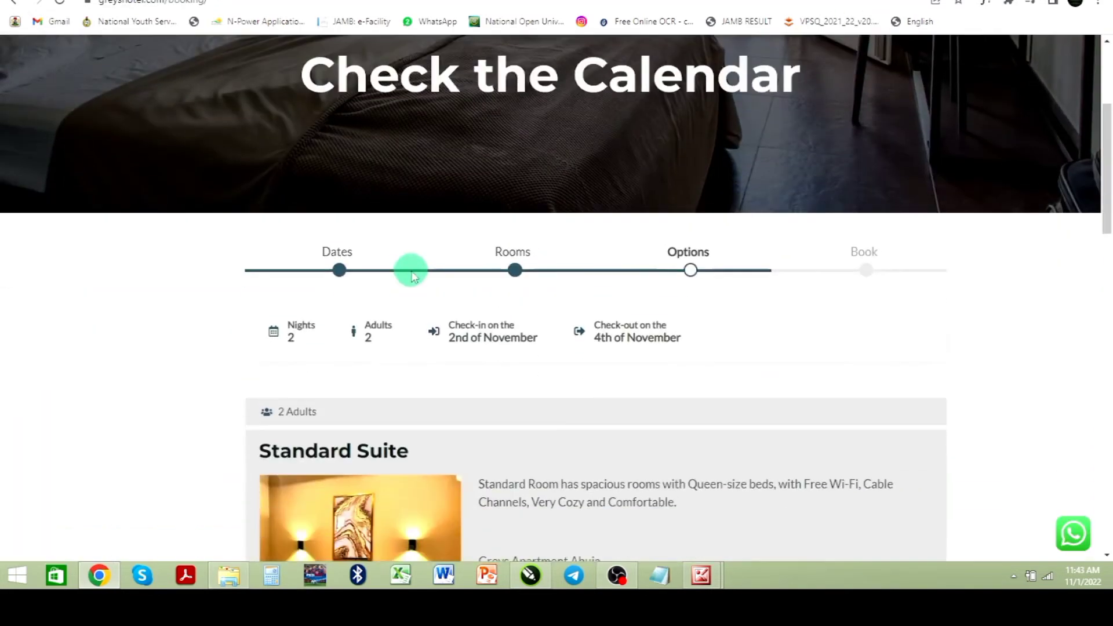
scroll(510, 263, down, 8)
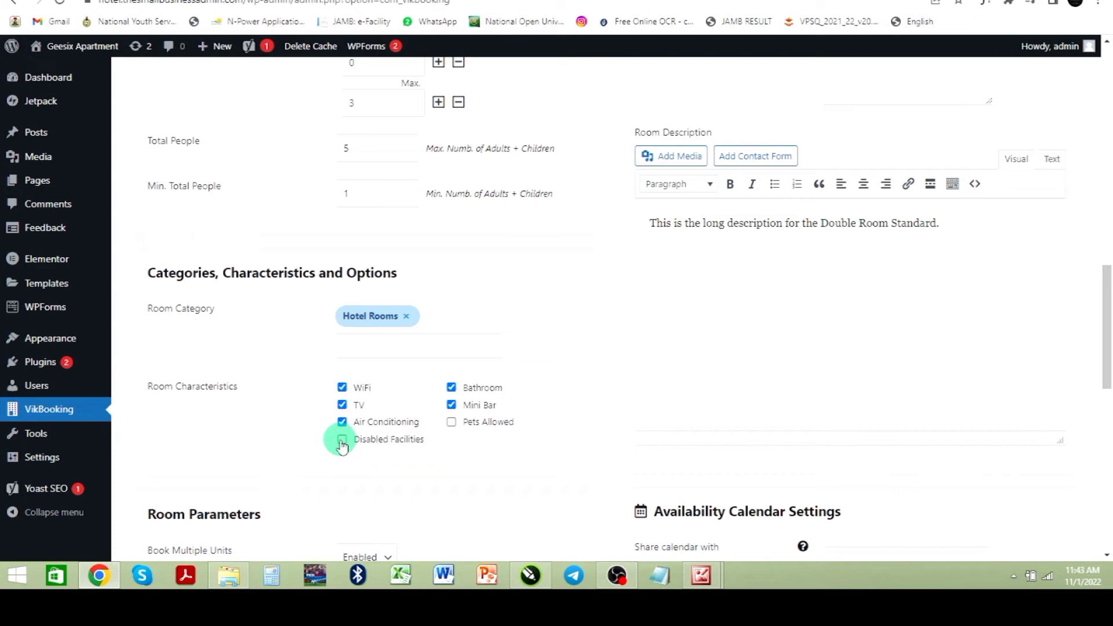
scroll(400, 439, down, 2)
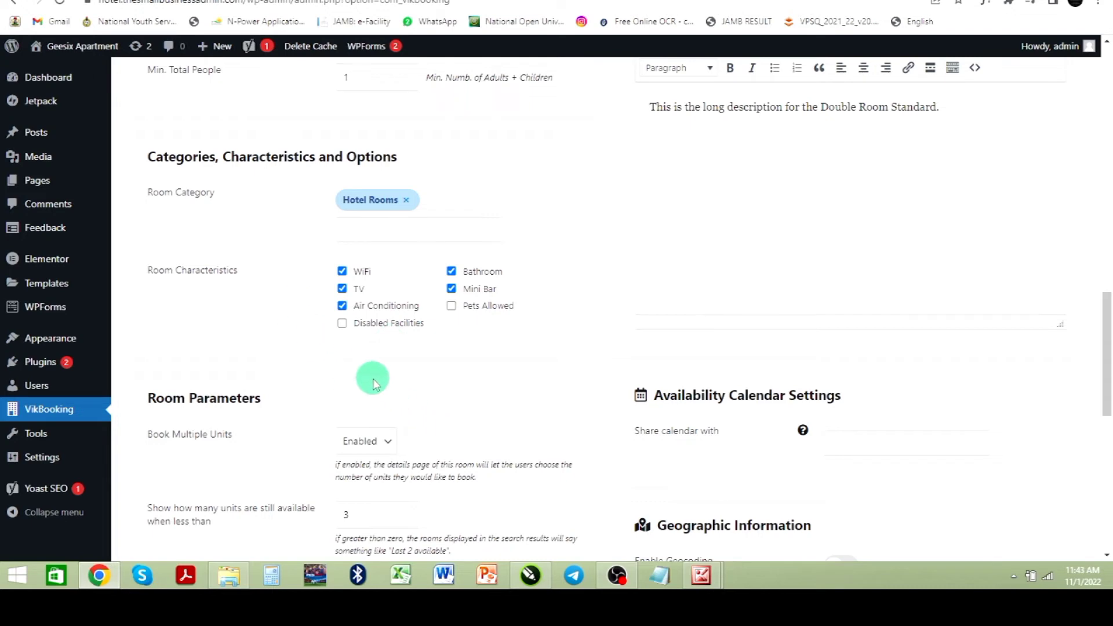
scroll(374, 378, down, 2)
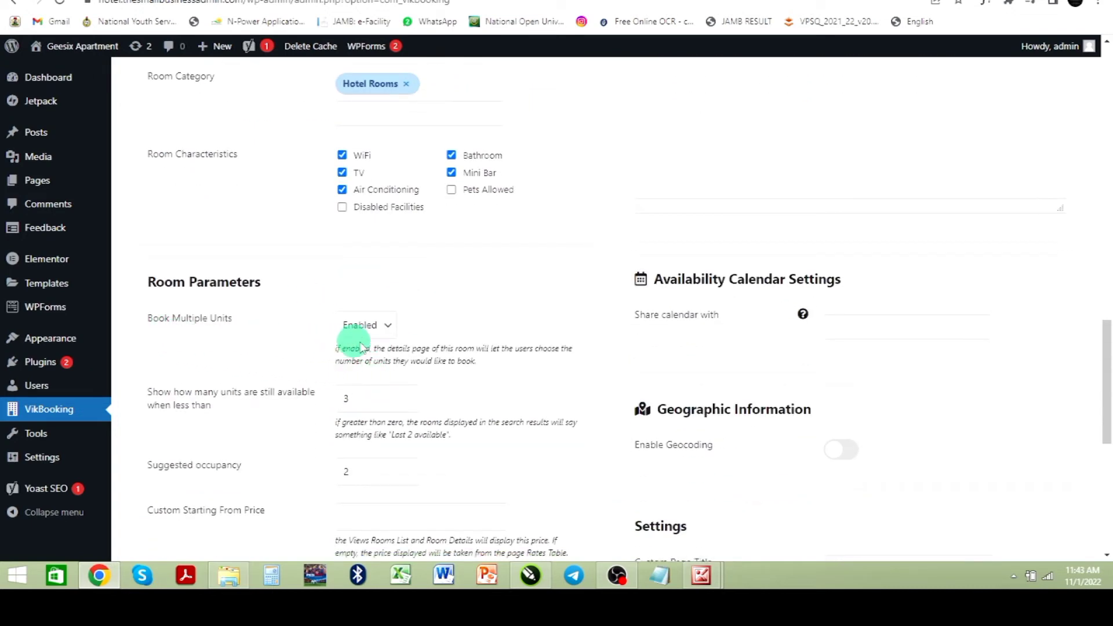
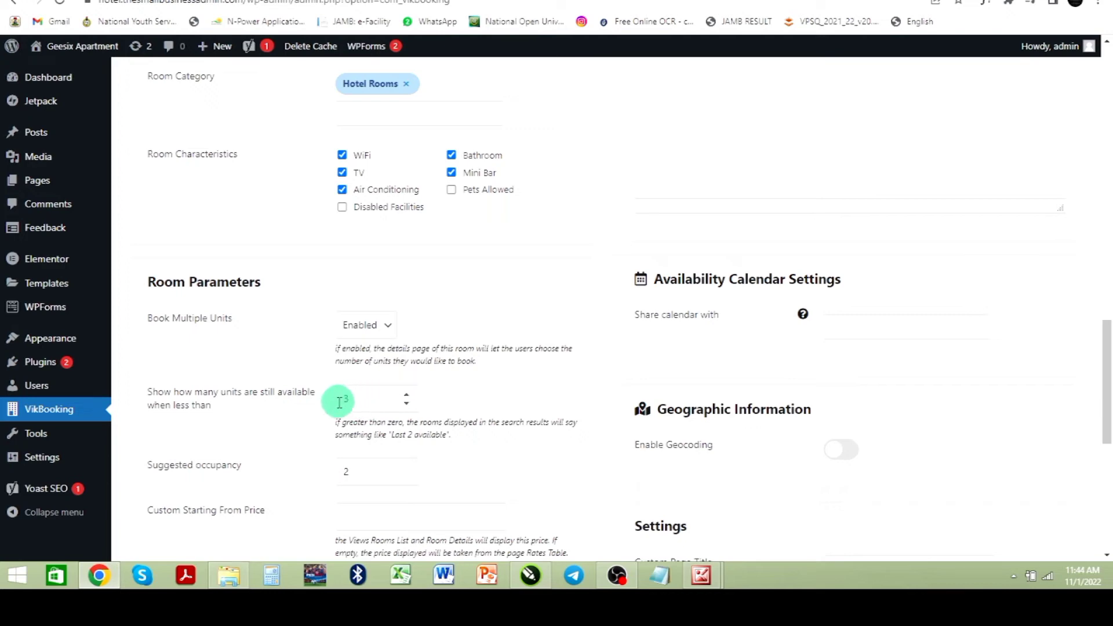
Step: Set the threshold for showing how many units are still available to 3
scroll(419, 365, up, 9)
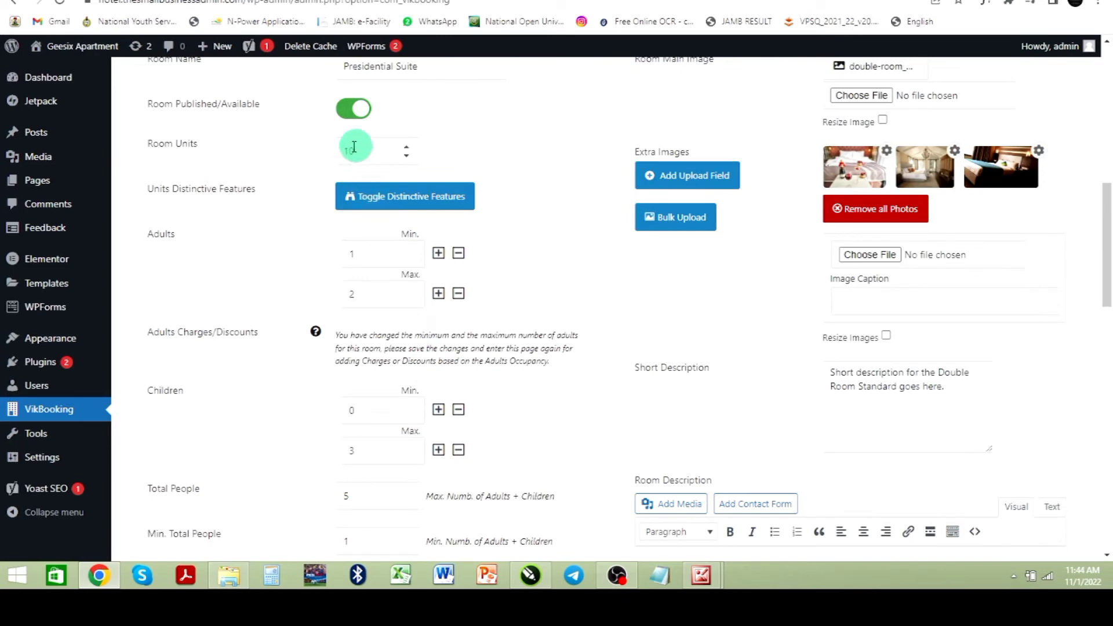
scroll(384, 311, down, 8)
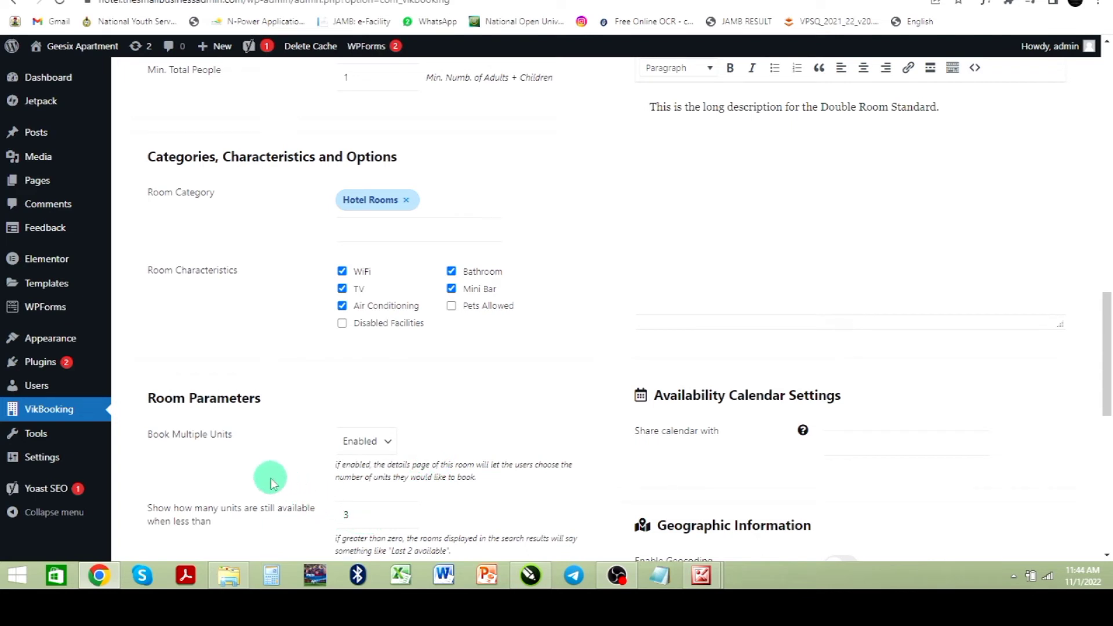
click(404, 513)
text(0)
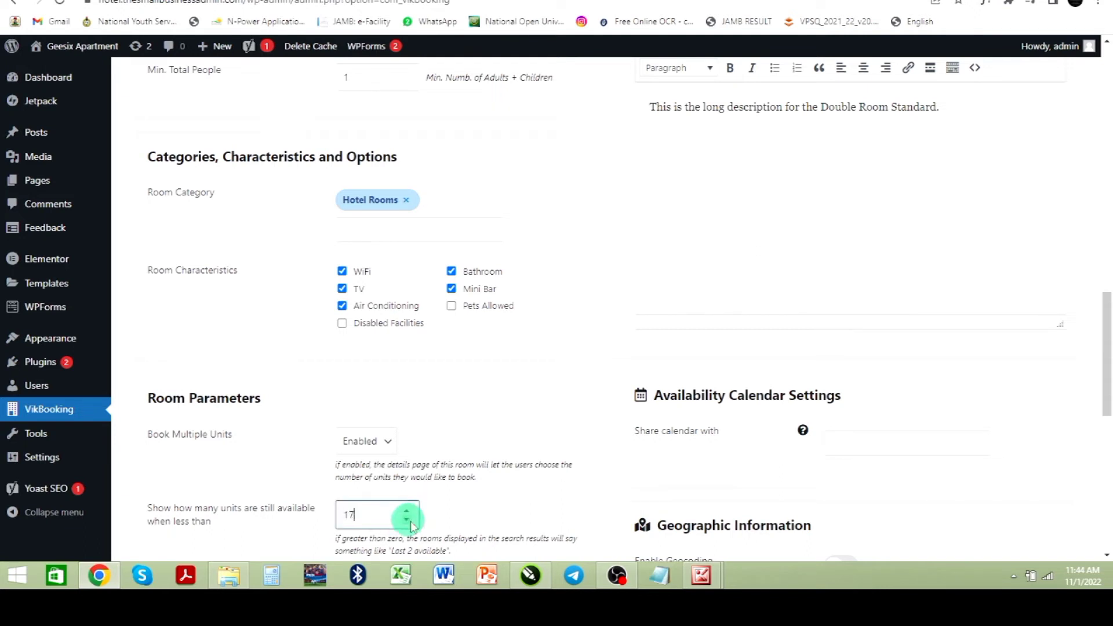
drag(390, 517, 345, 516)
text(0)
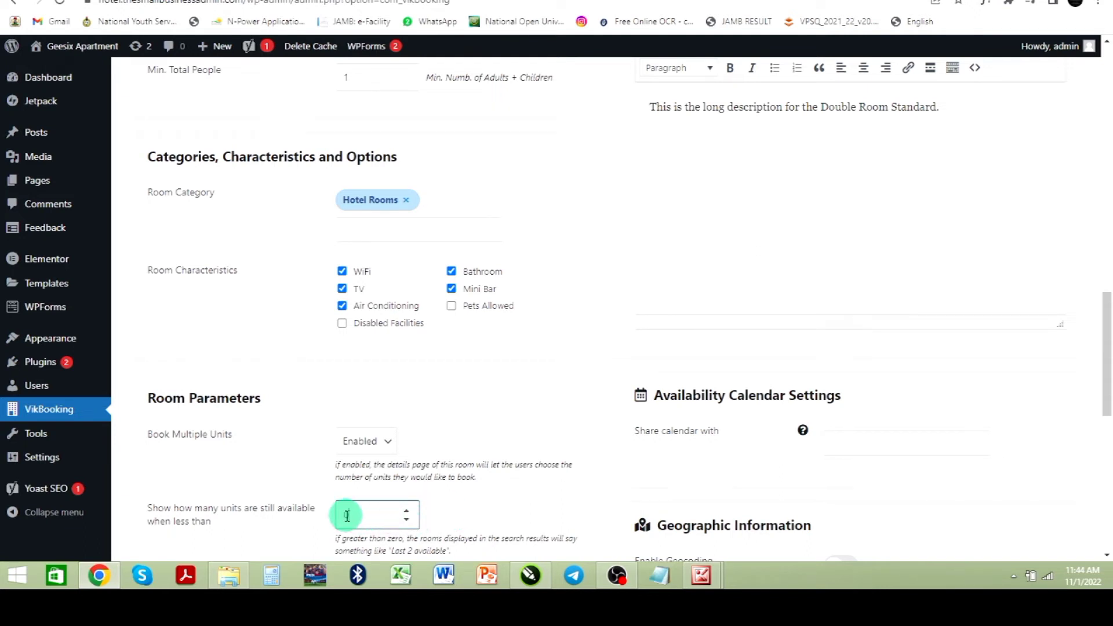
text(3)
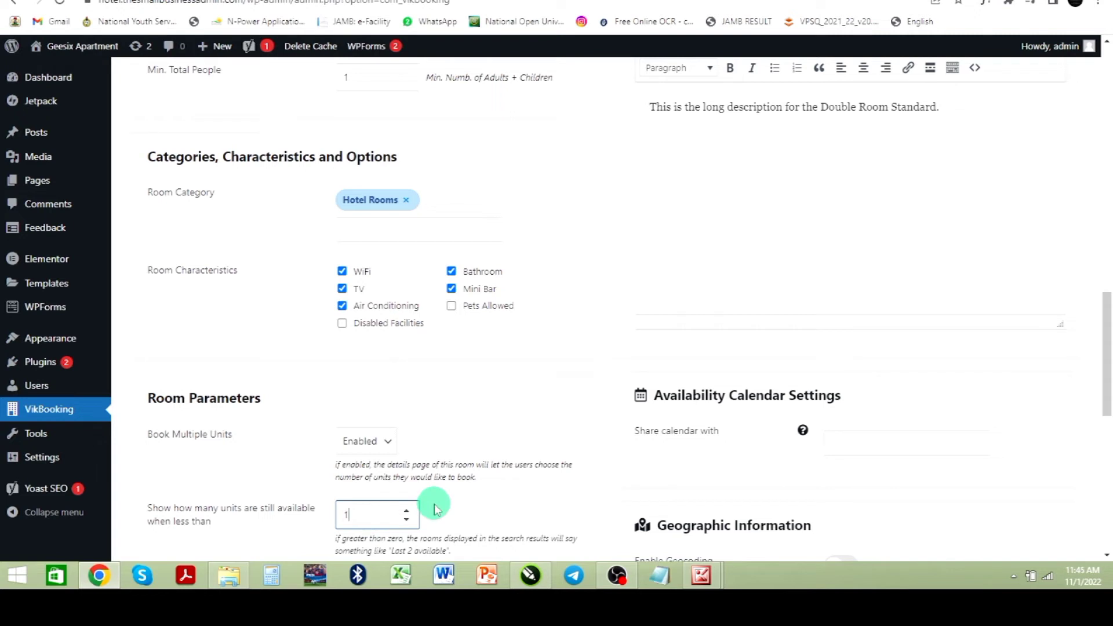
click(479, 454)
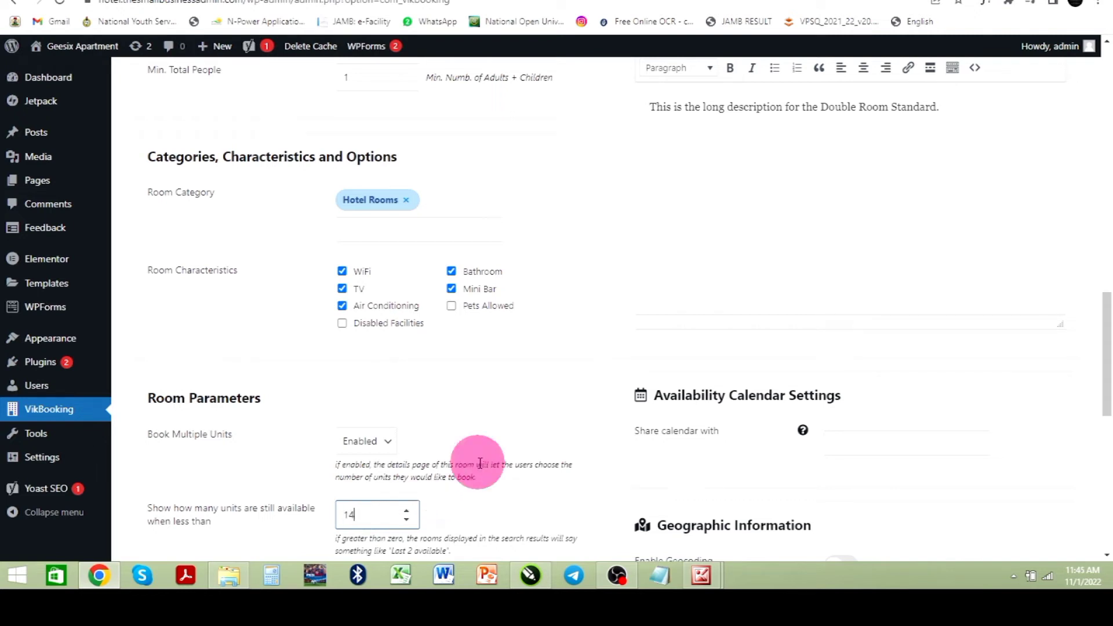
double_click(348, 516)
text(3)
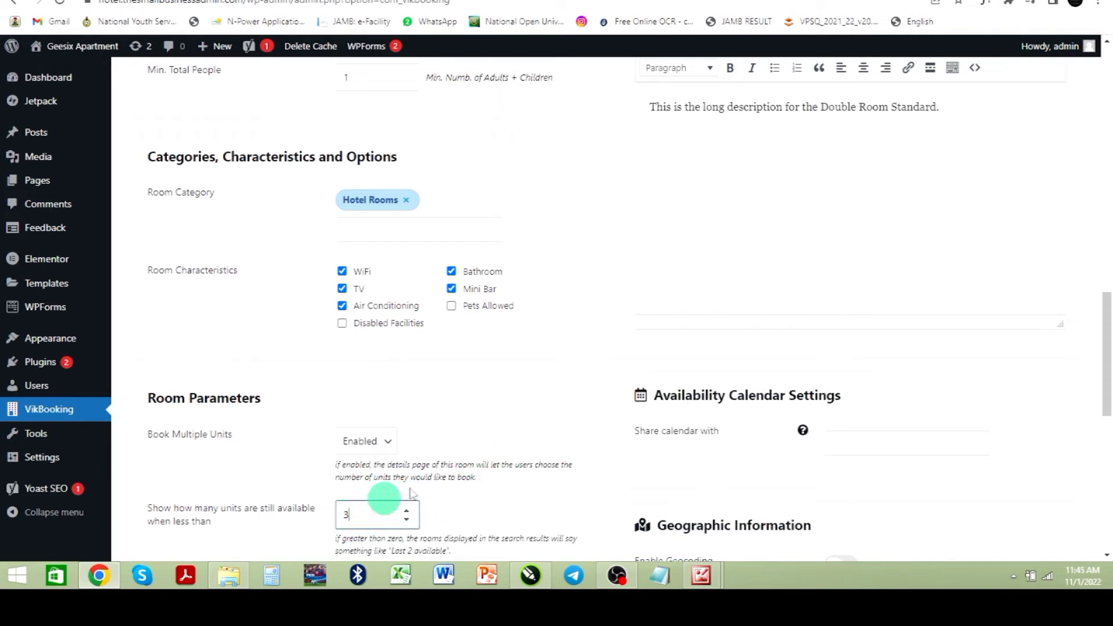
click(479, 429)
Step: Review the remaining room parameters and page settings further down the room form
scroll(485, 451, down, 2)
scroll(484, 451, down, 2)
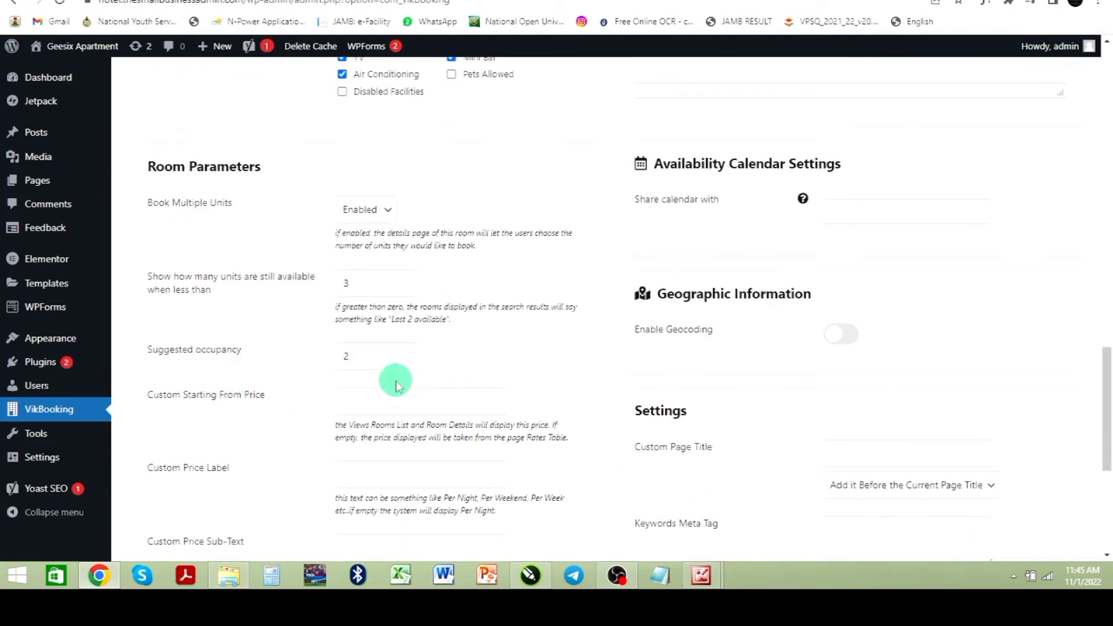
scroll(393, 379, down, 5)
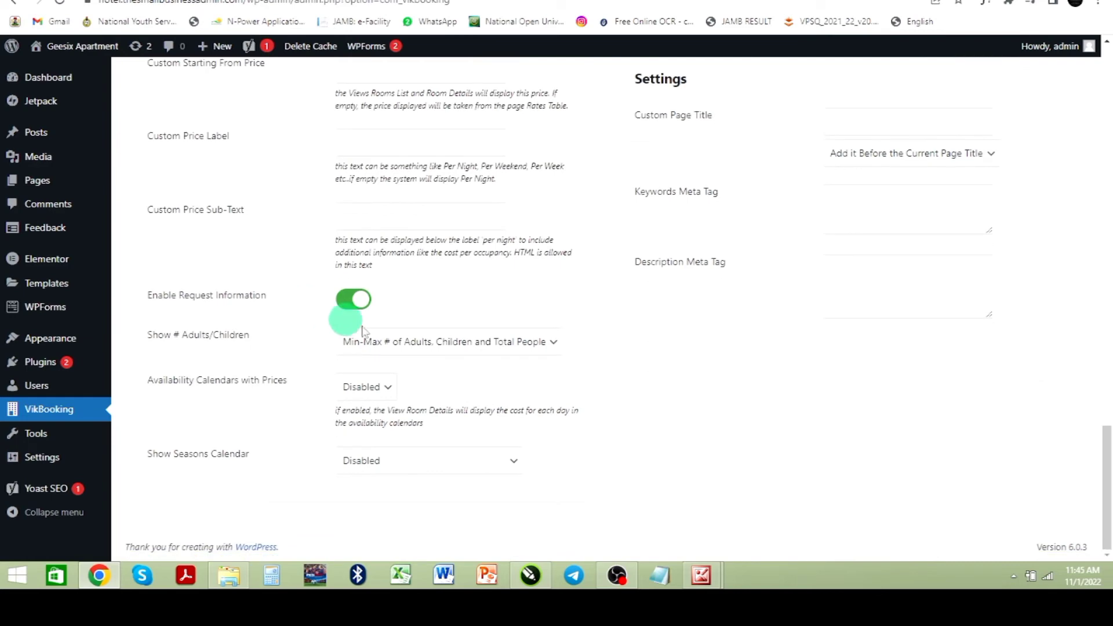
scroll(714, 255, up, 12)
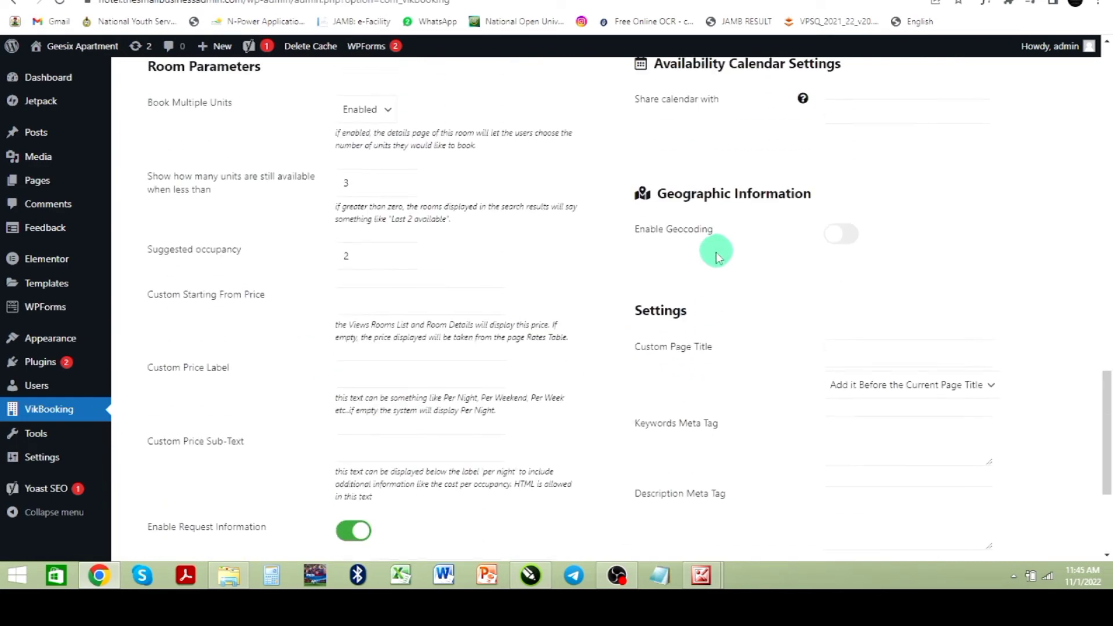
scroll(578, 255, up, 8)
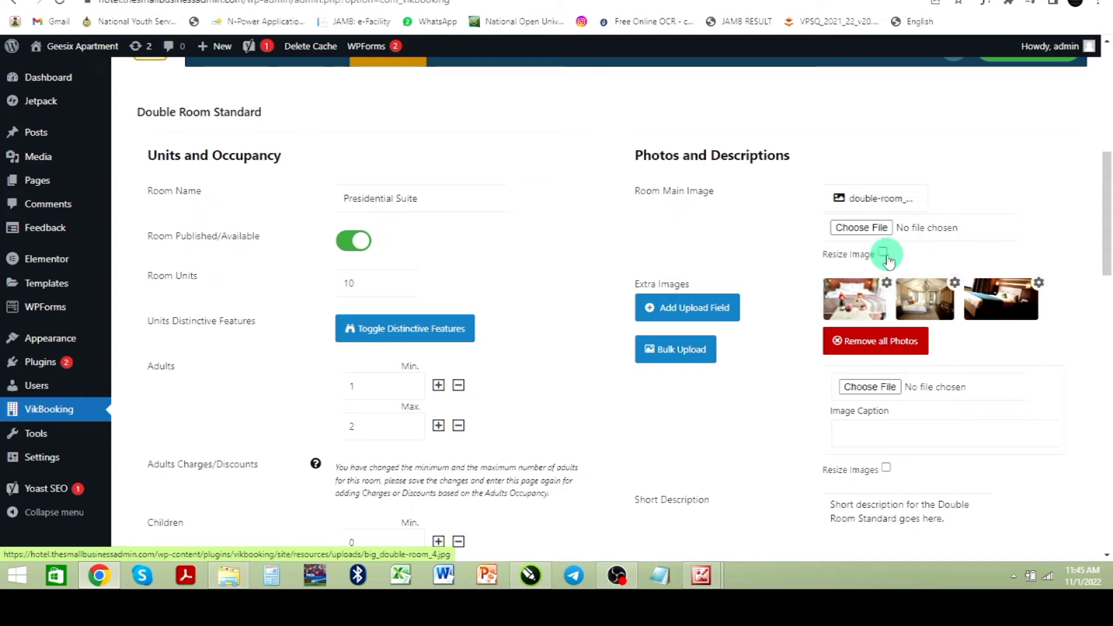
click(862, 228)
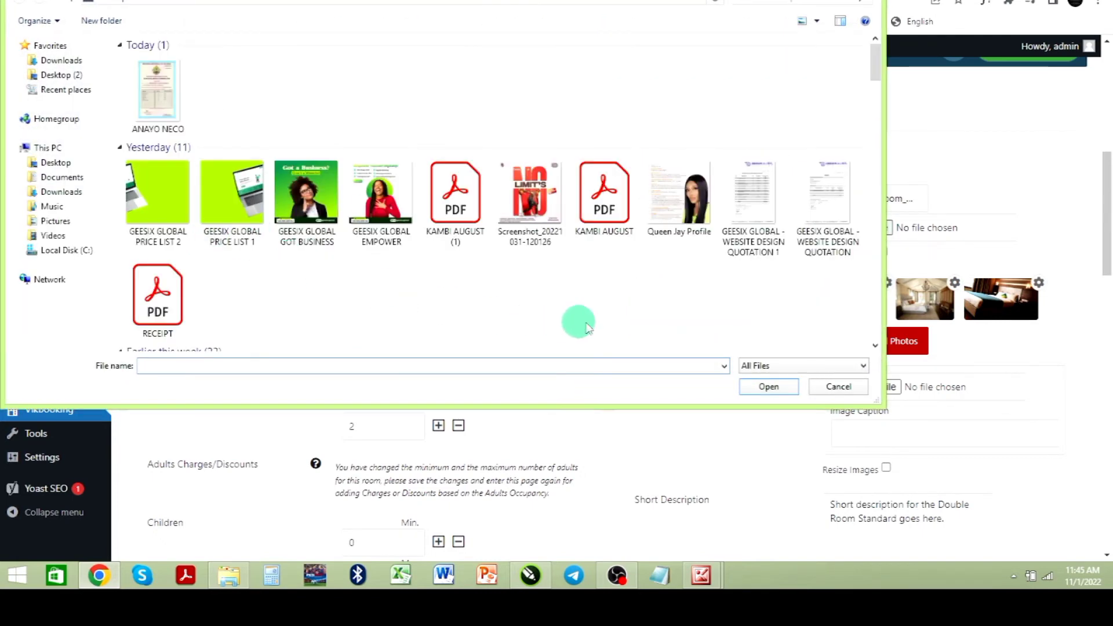
click(838, 386)
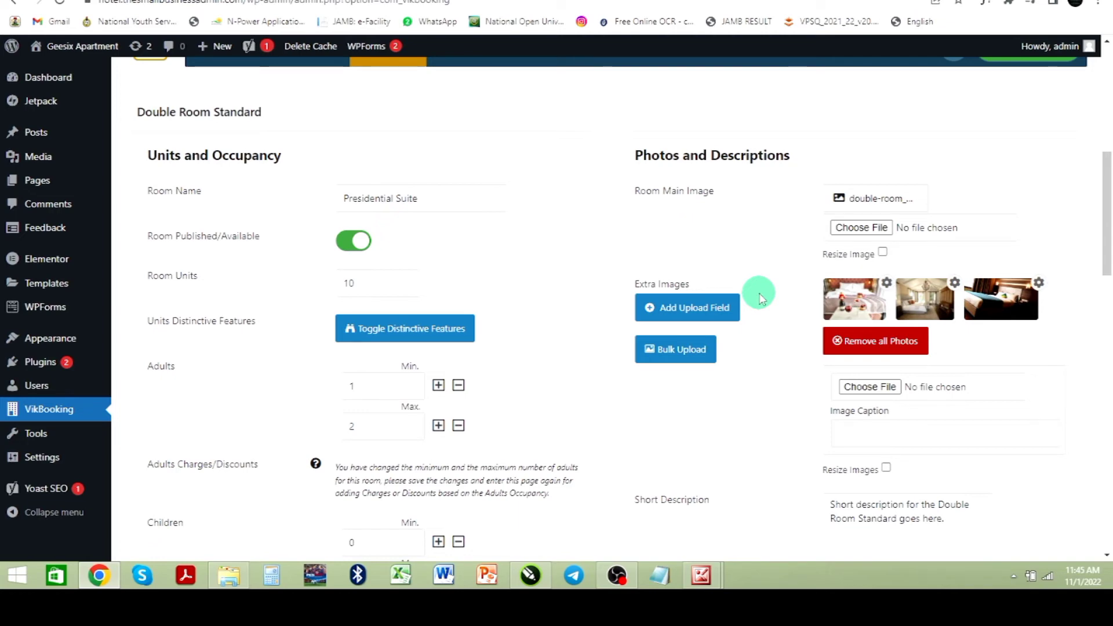
click(684, 349)
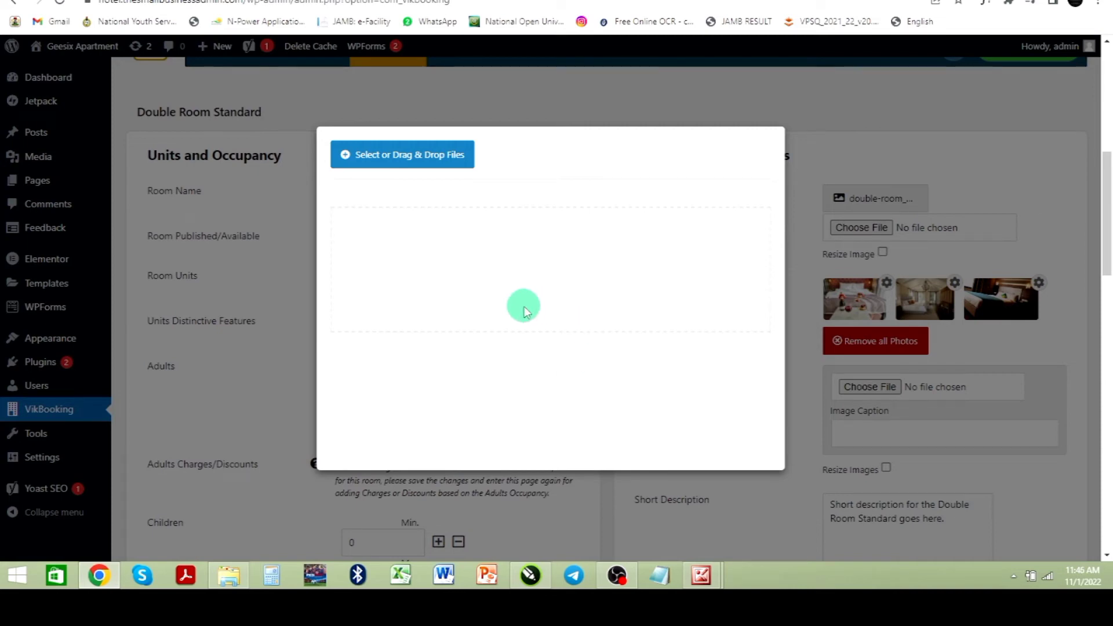
click(1076, 186)
Step: Place the cursor in the room's short description field
scroll(980, 405, down, 2)
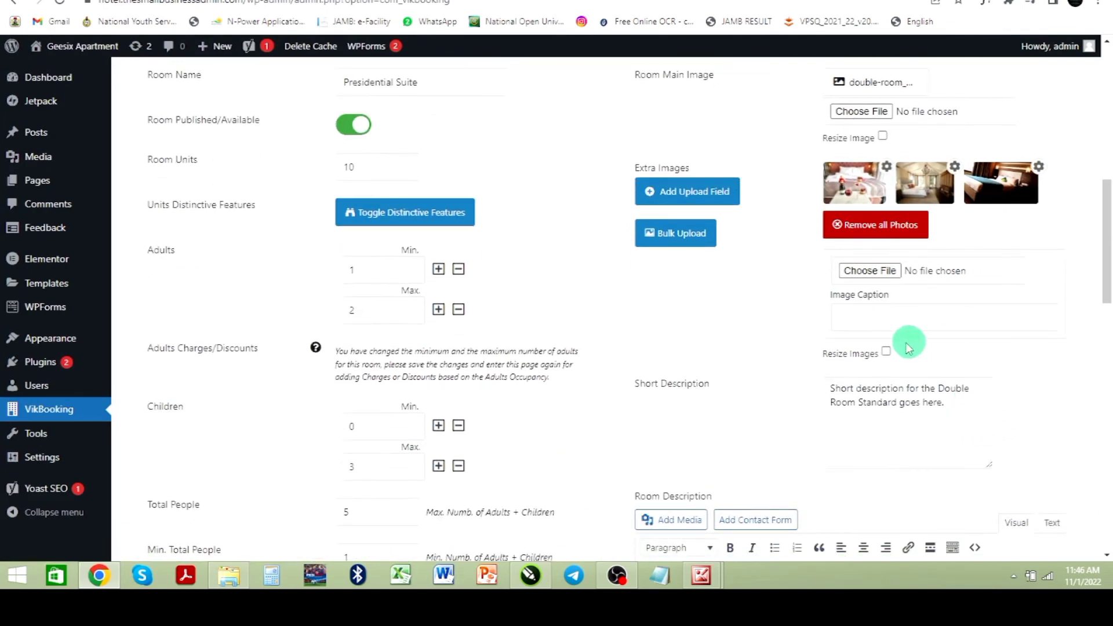
click(878, 312)
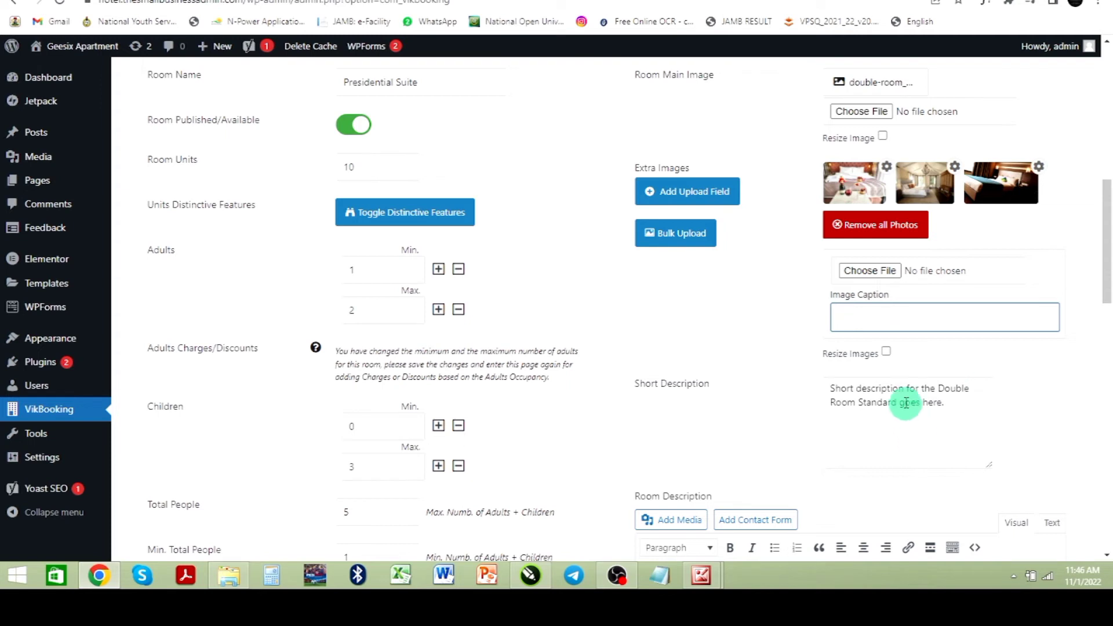
click(951, 405)
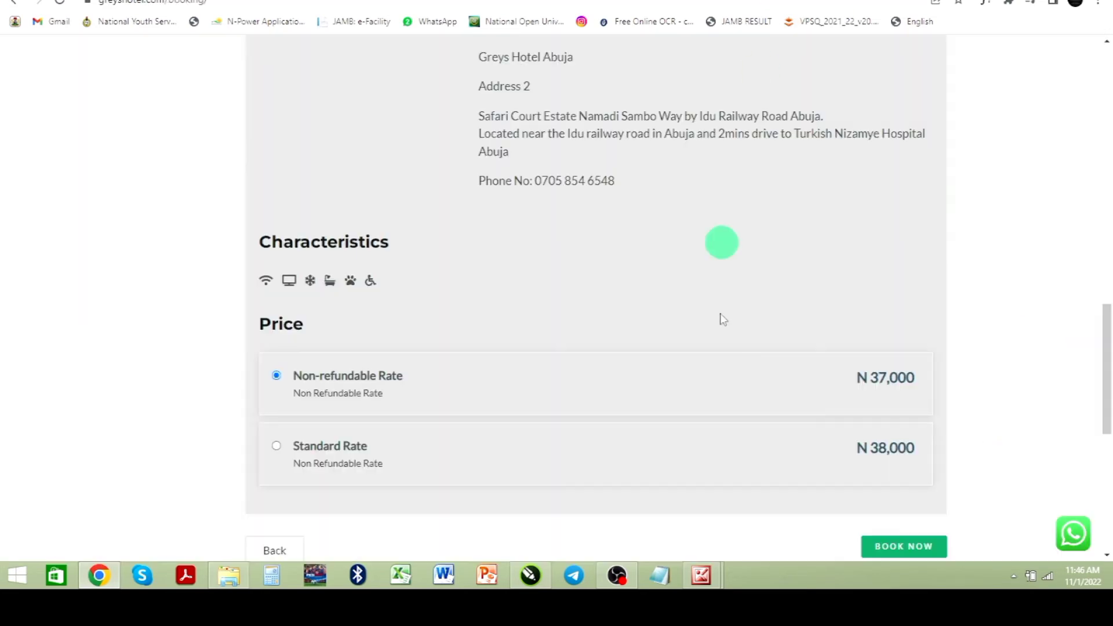
Step: Switch to the live hotel site and run a room search from its booking form
scroll(720, 314, up, 10)
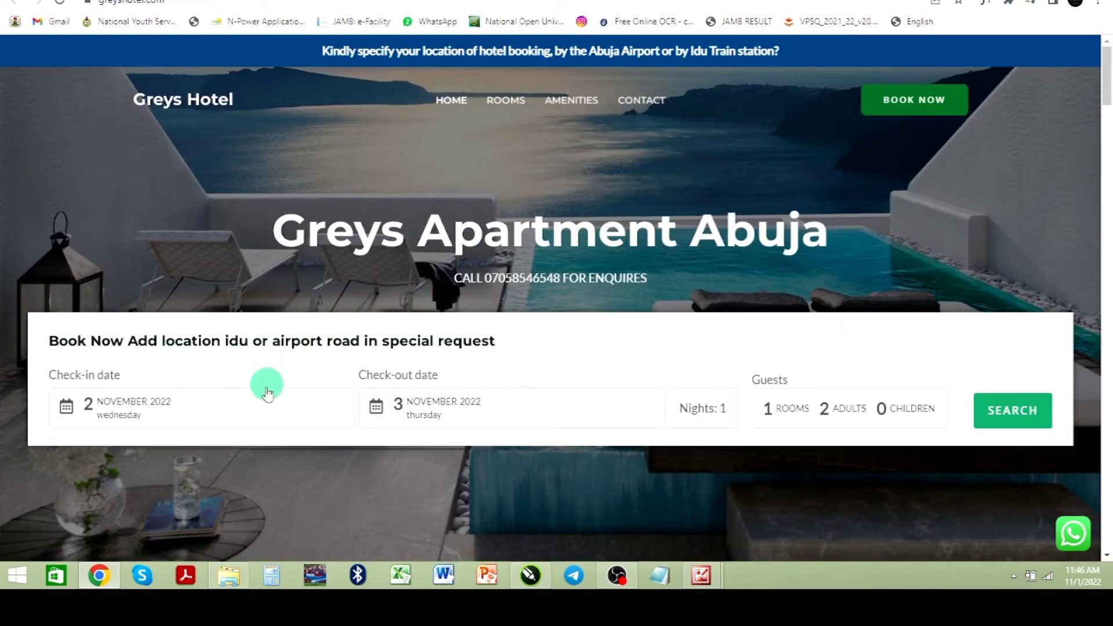
click(267, 400)
click(994, 410)
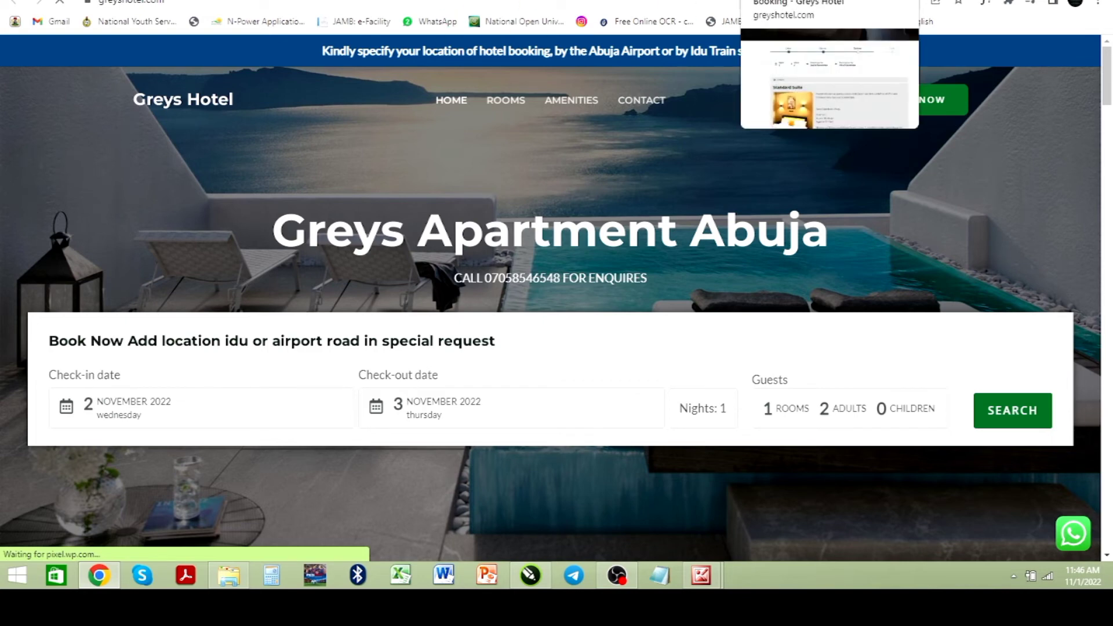
click(829, 0)
click(869, 0)
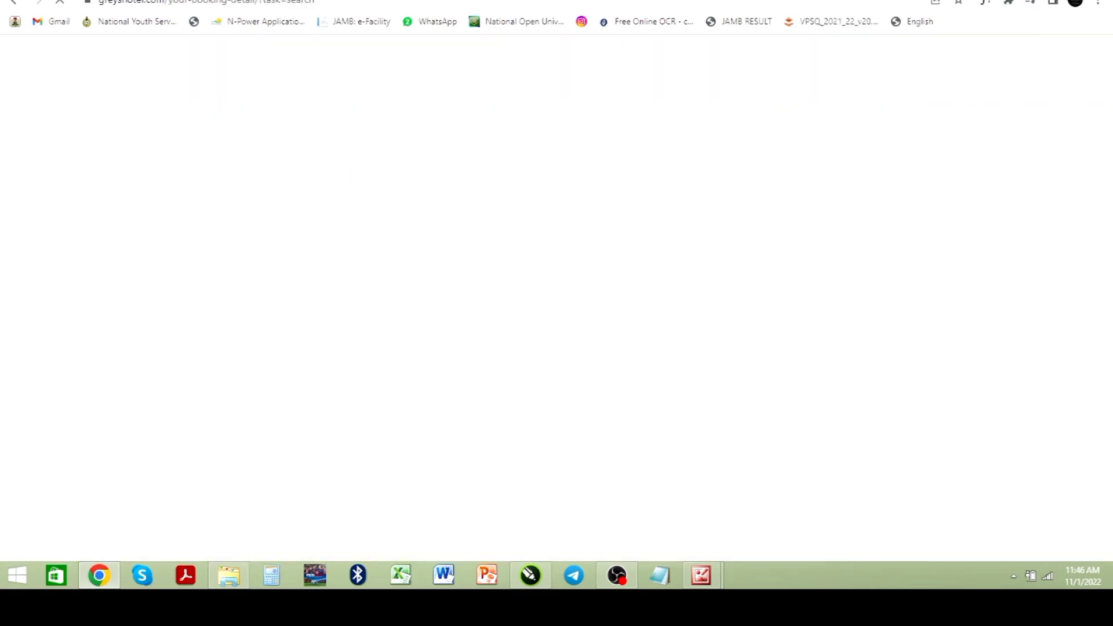
Step: Select the Standard Suite's description text in the room search results
scroll(426, 278, down, 1)
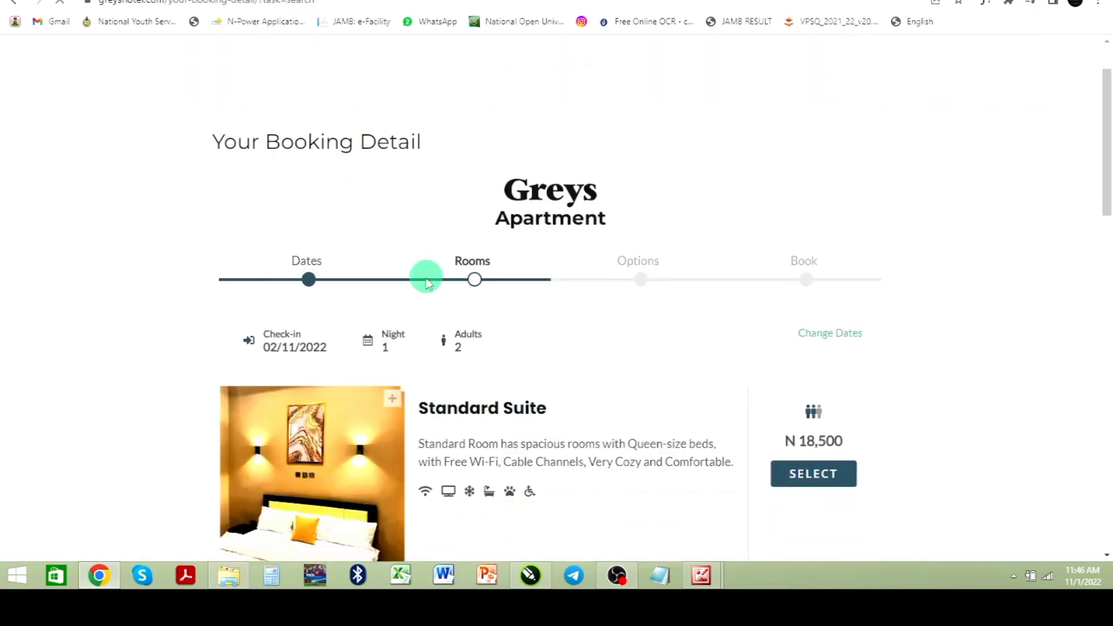
scroll(427, 284, down, 2)
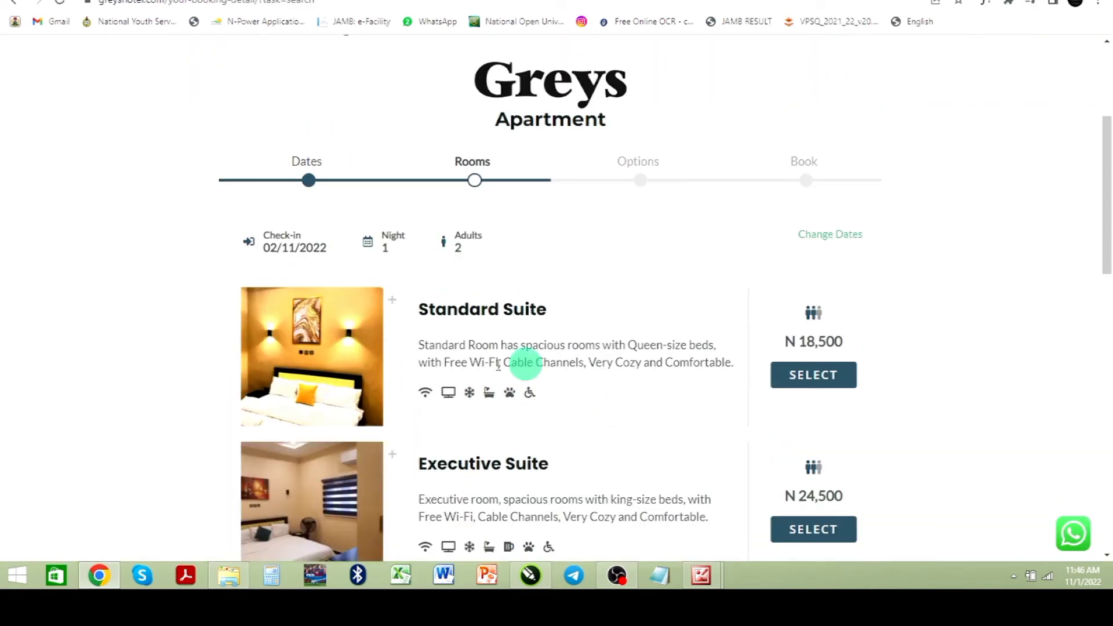
drag(412, 342, 755, 381)
scroll(514, 341, down, 2)
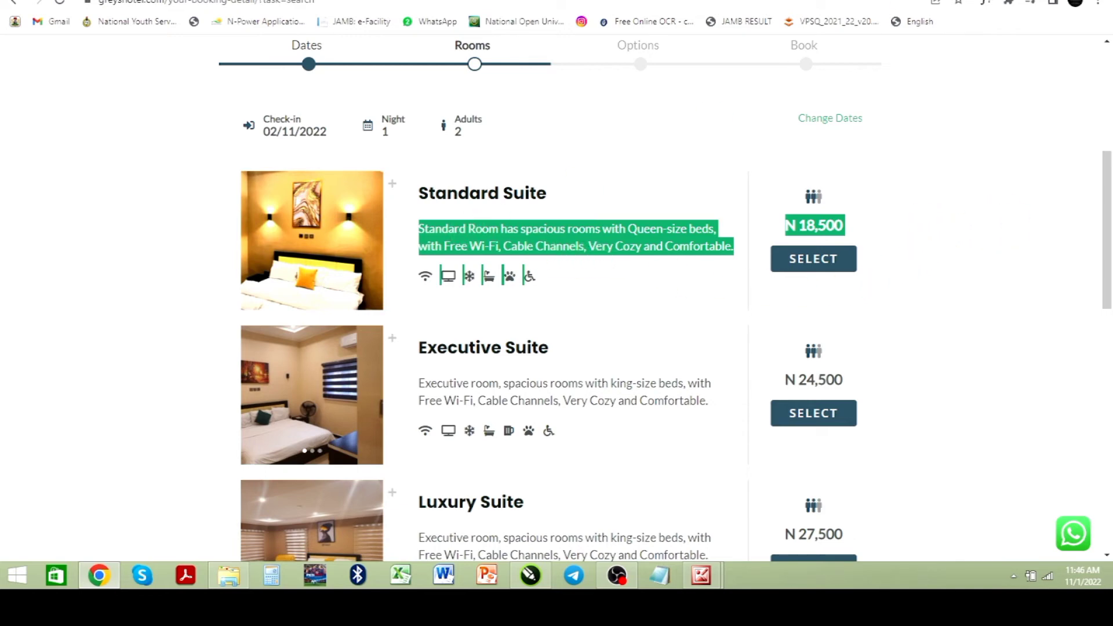
Step: Compare the live Standard Suite description with the room's short and long description fields in the admin form
click(579, 0)
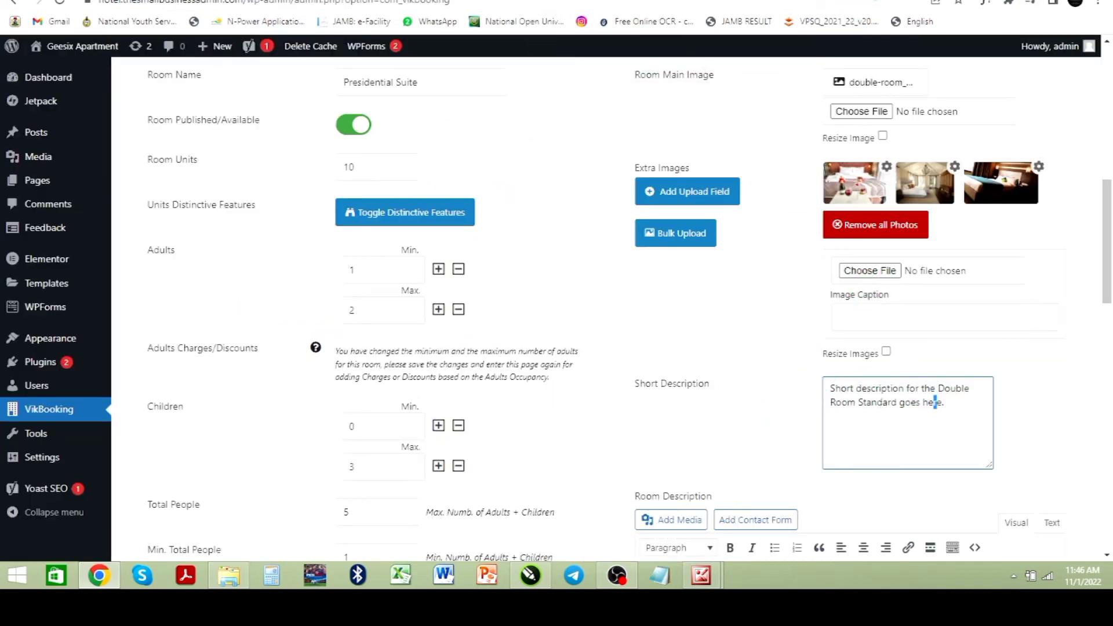
click(811, 1)
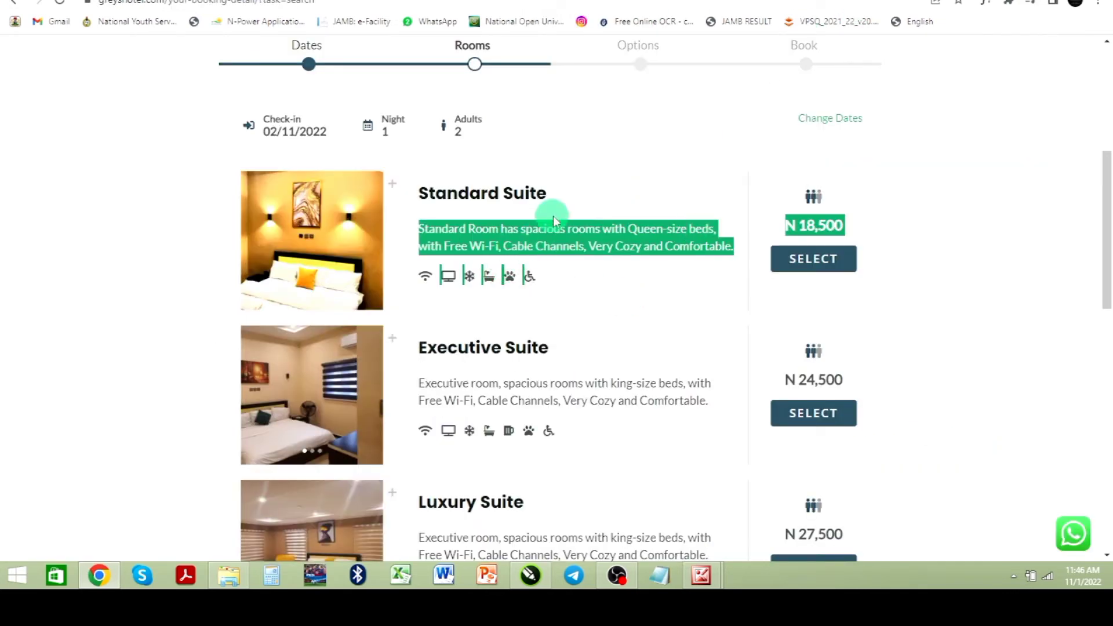
drag(542, 226, 579, 228)
click(590, 212)
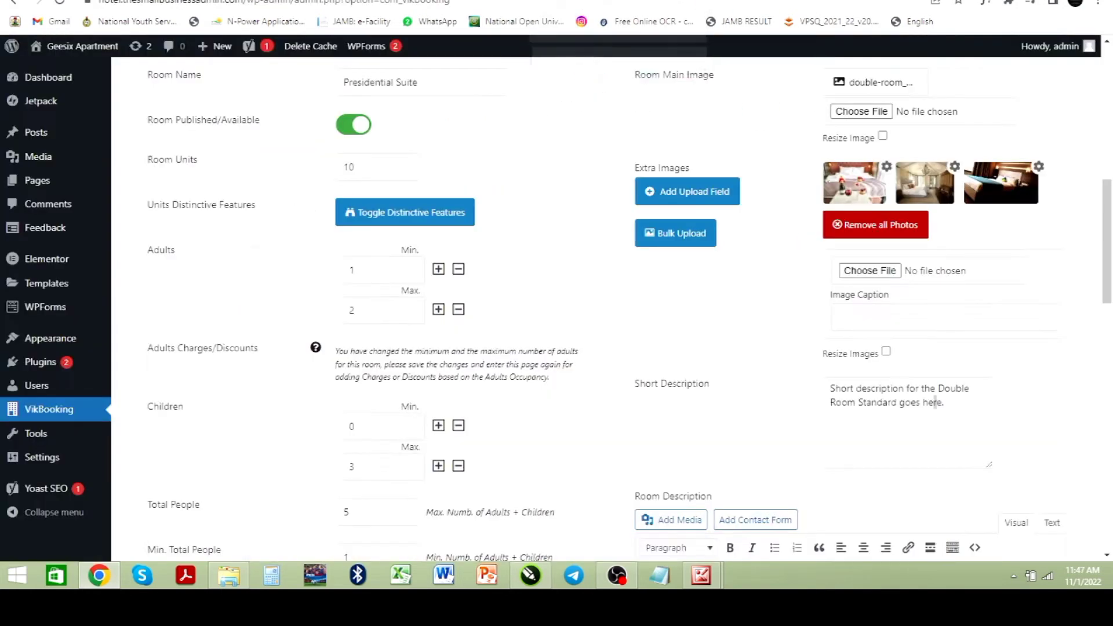
click(934, 402)
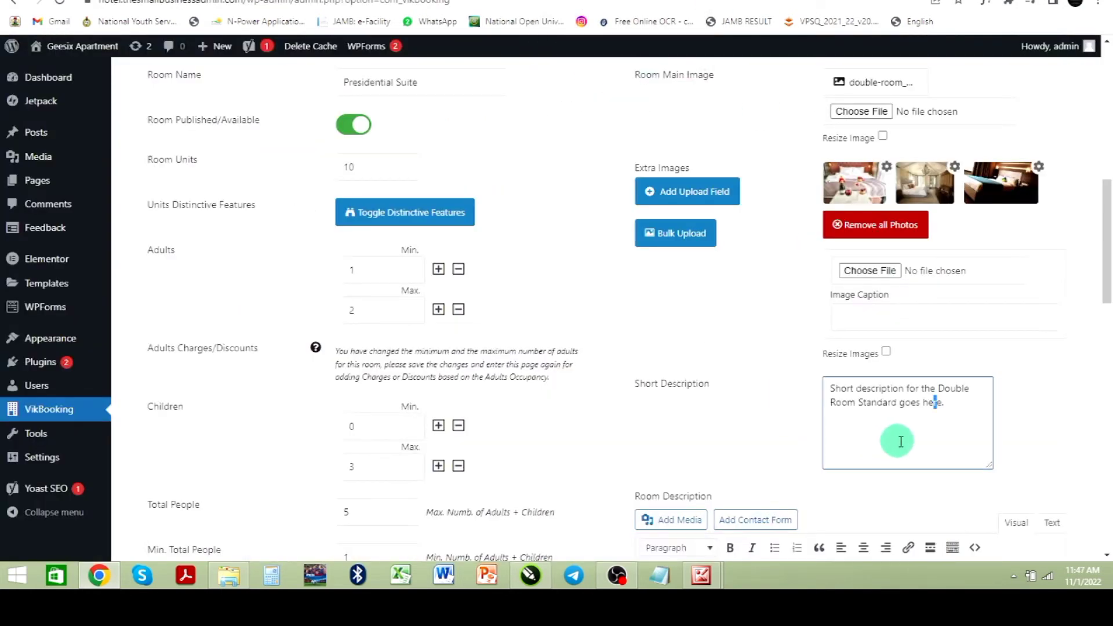
scroll(888, 411, down, 2)
scroll(888, 411, down, 2)
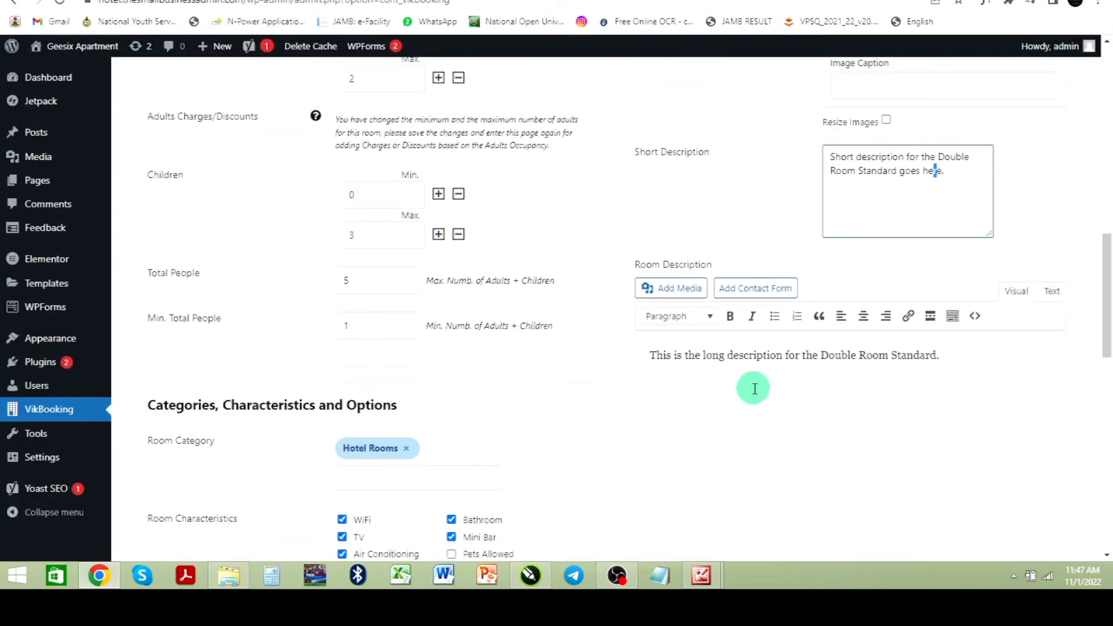
click(842, 413)
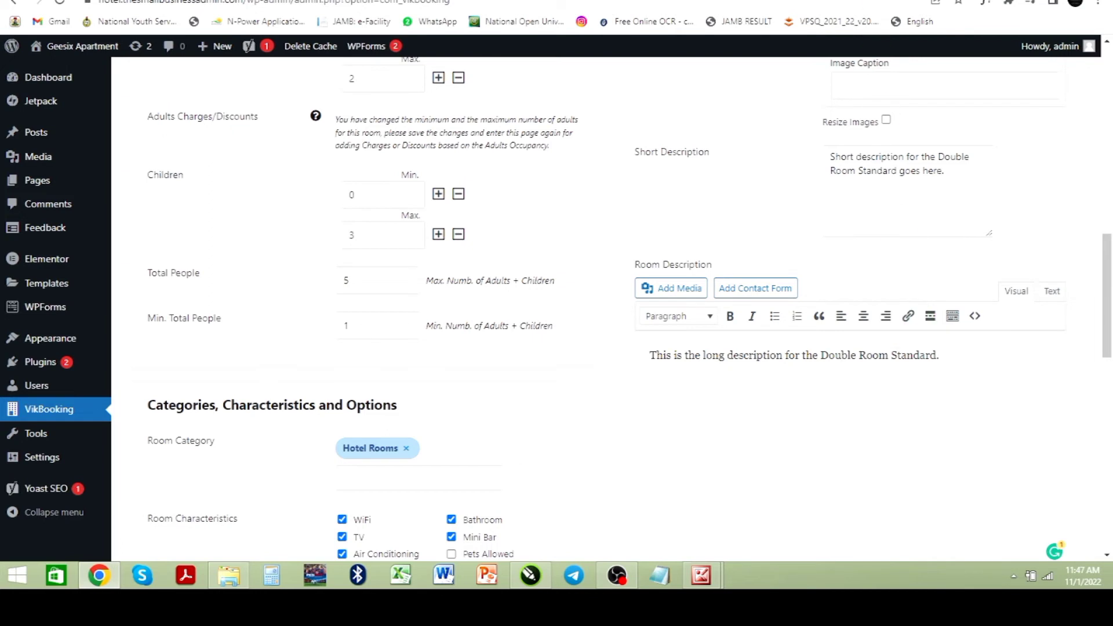
Step: Scroll through the live Standard Suite booking details, addresses, characteristics and rate prices
click(732, 0)
scroll(604, 342, down, 2)
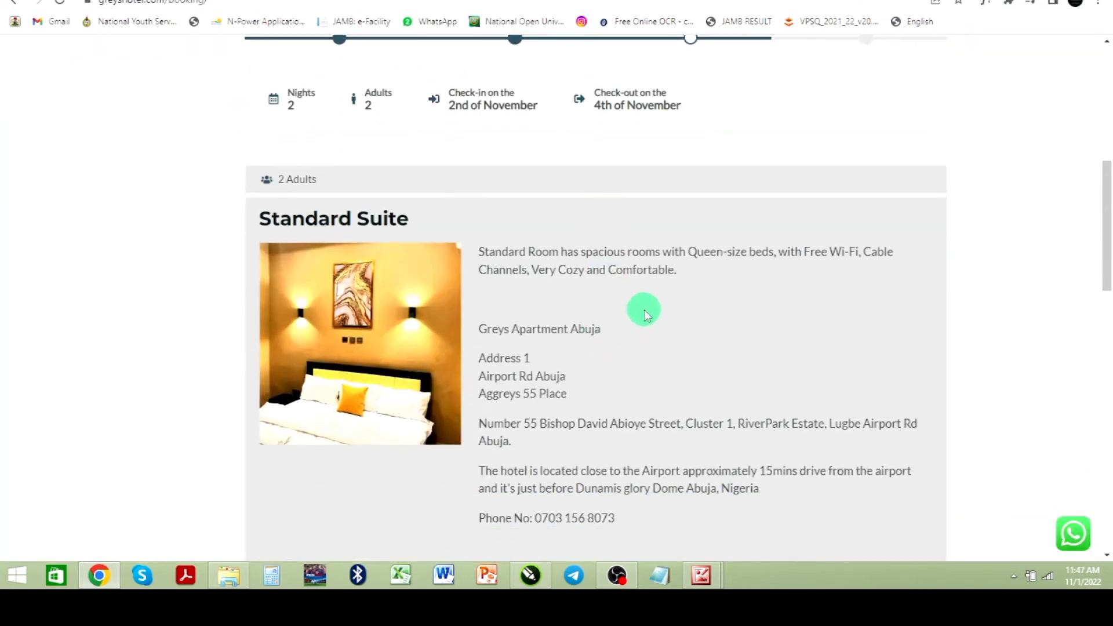
scroll(509, 311, down, 2)
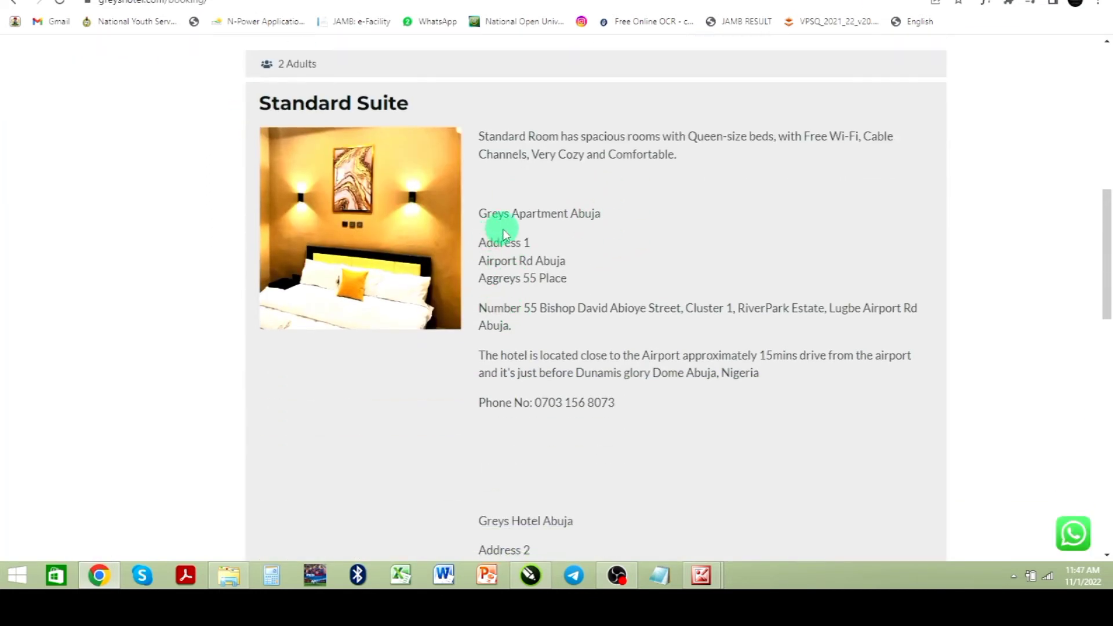
scroll(580, 284, down, 2)
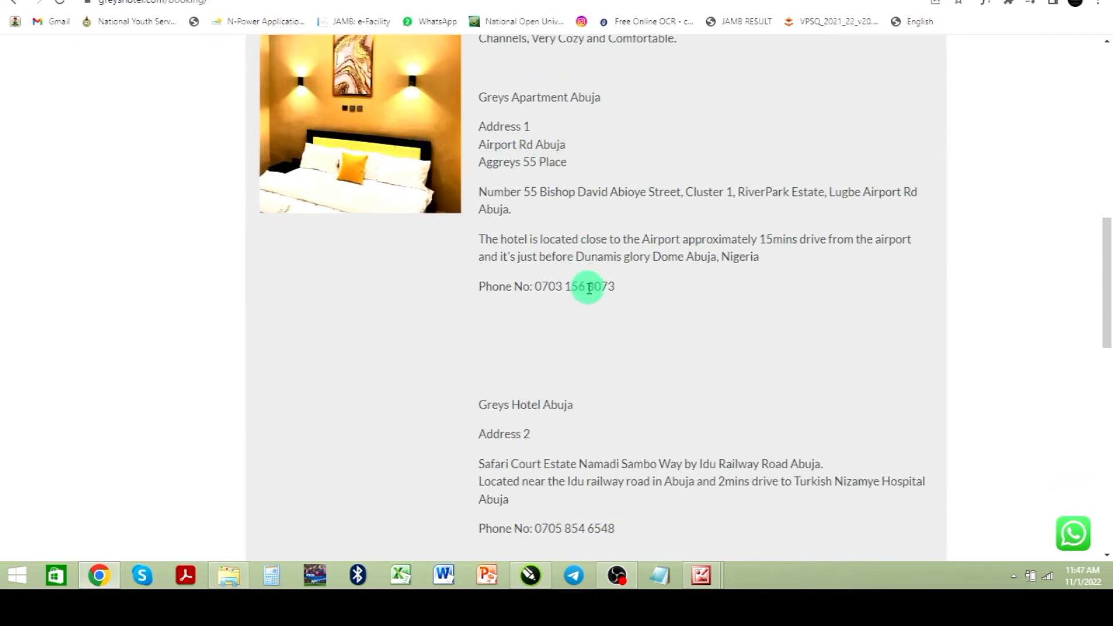
scroll(588, 288, down, 4)
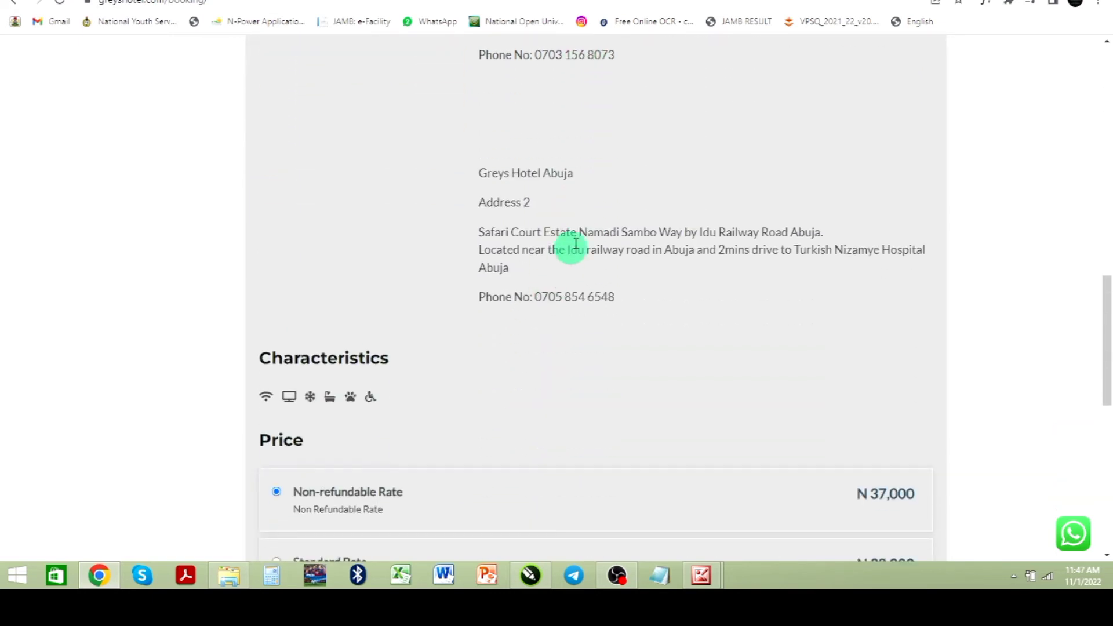
scroll(611, 246, down, 2)
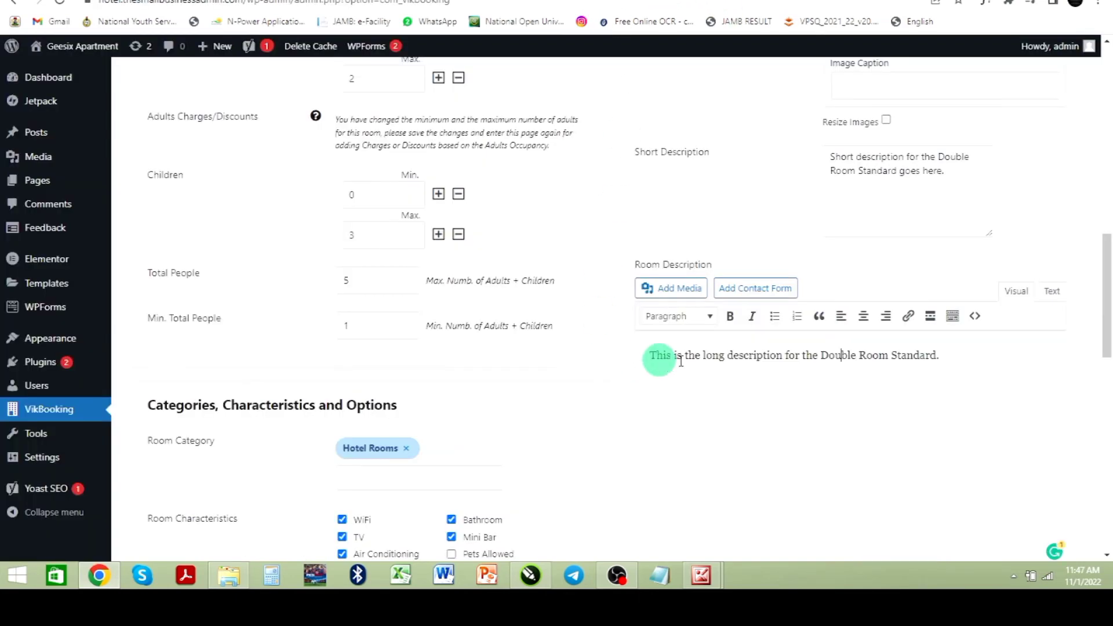
scroll(661, 359, down, 4)
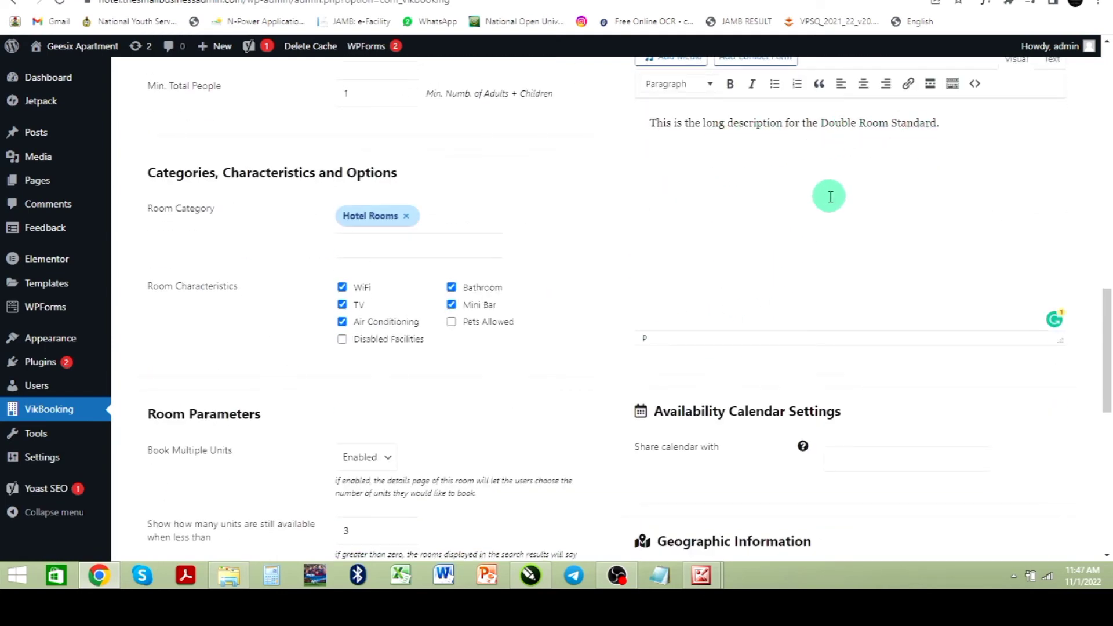
Step: Review the room's edit form settings down to the meta tags, then save and close the room
scroll(830, 198, down, 6)
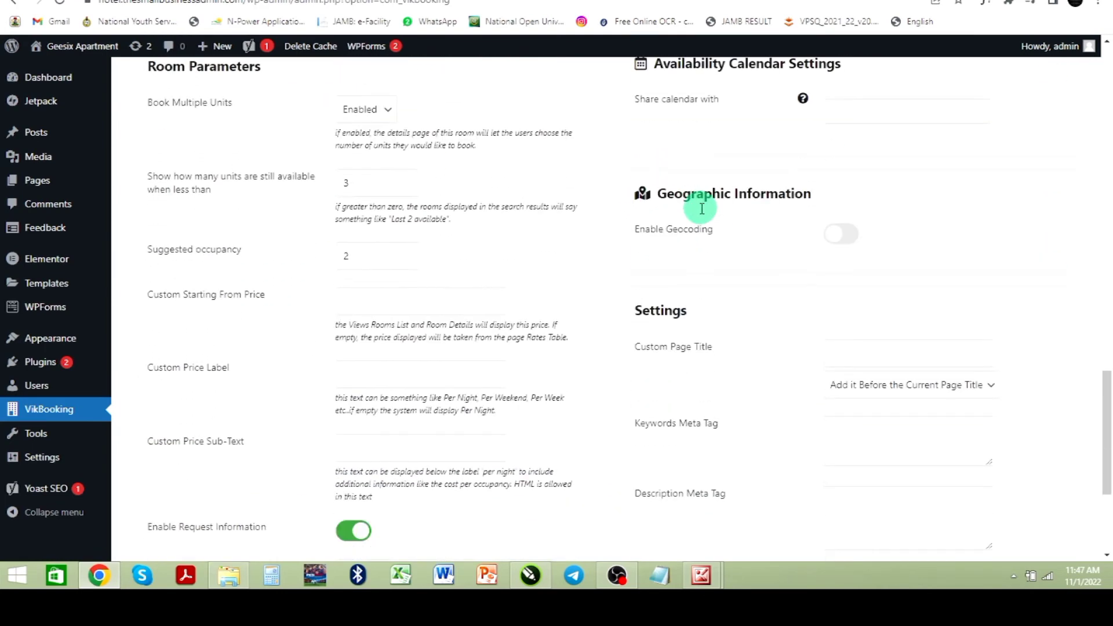
scroll(702, 208, down, 4)
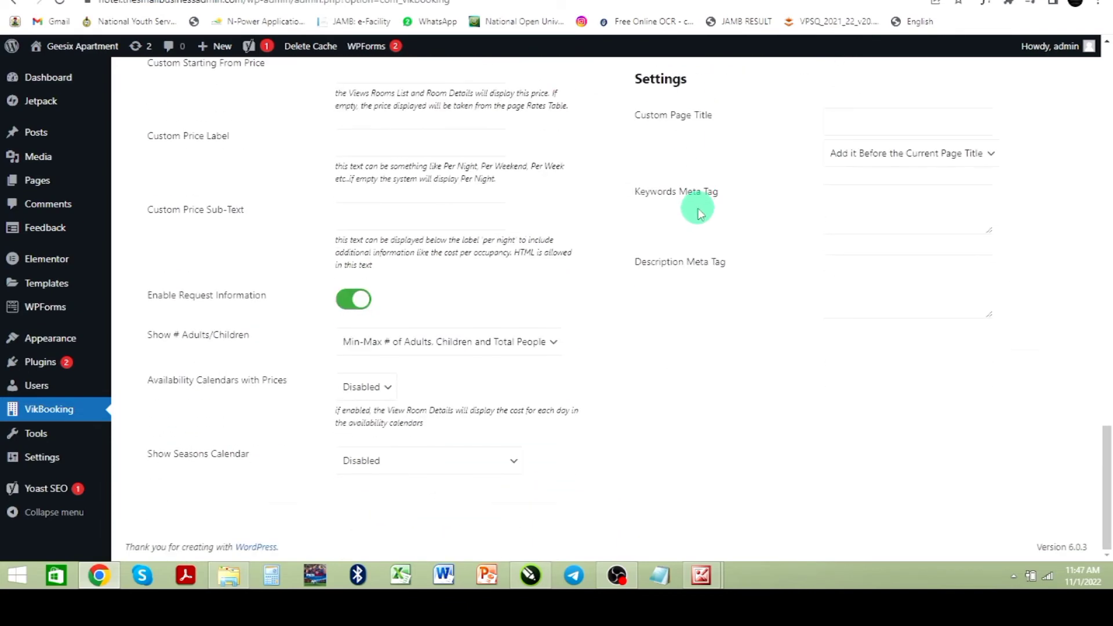
scroll(698, 213, up, 12)
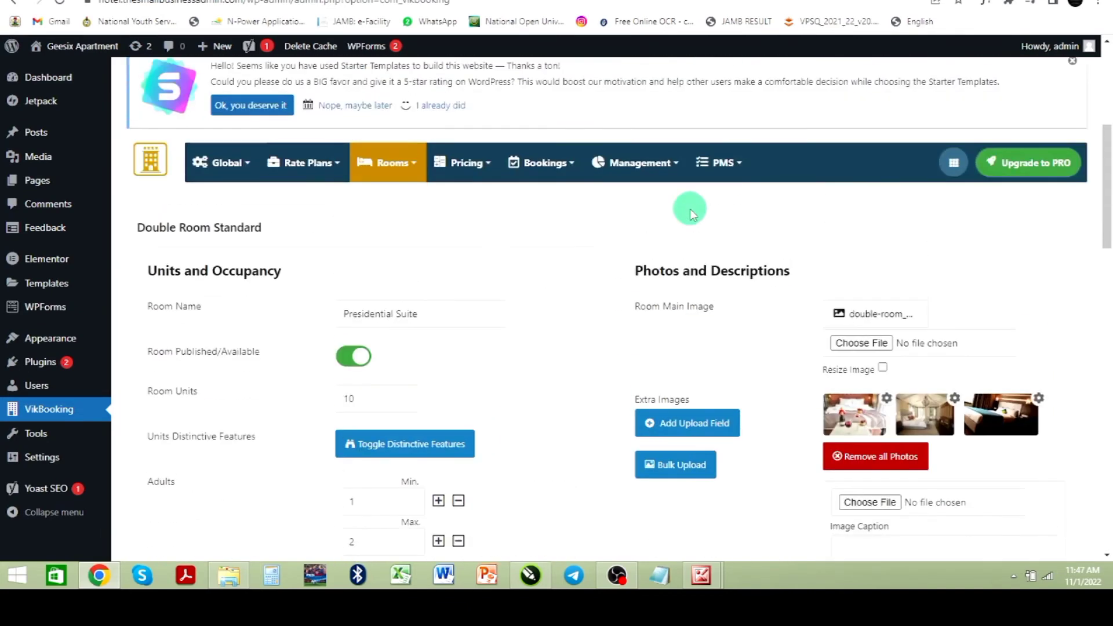
scroll(748, 277, down, 10)
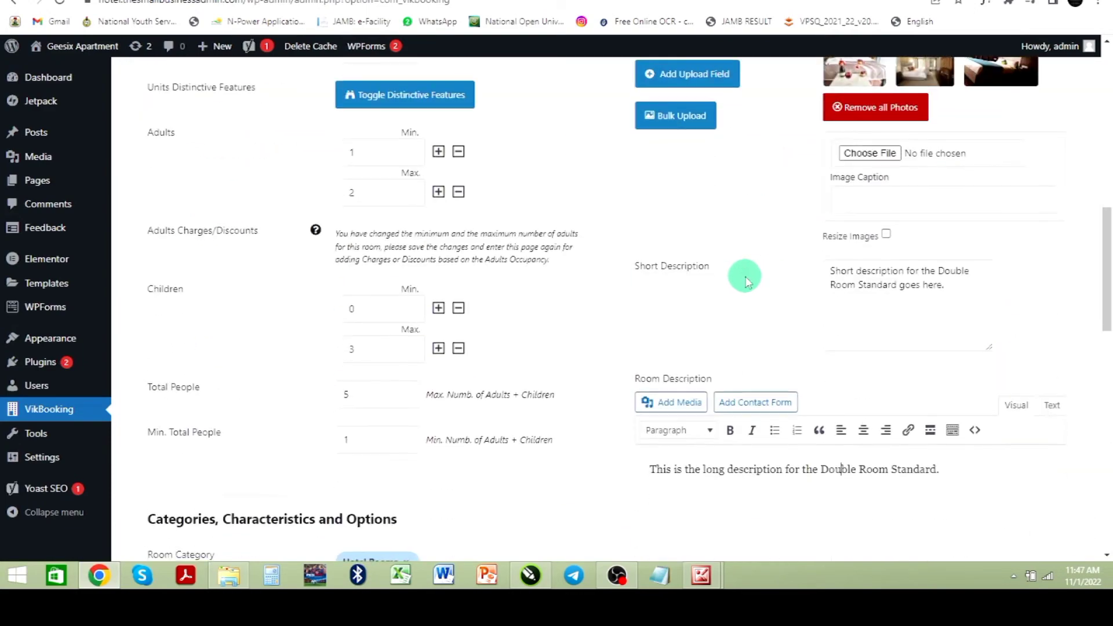
scroll(783, 248, down, 8)
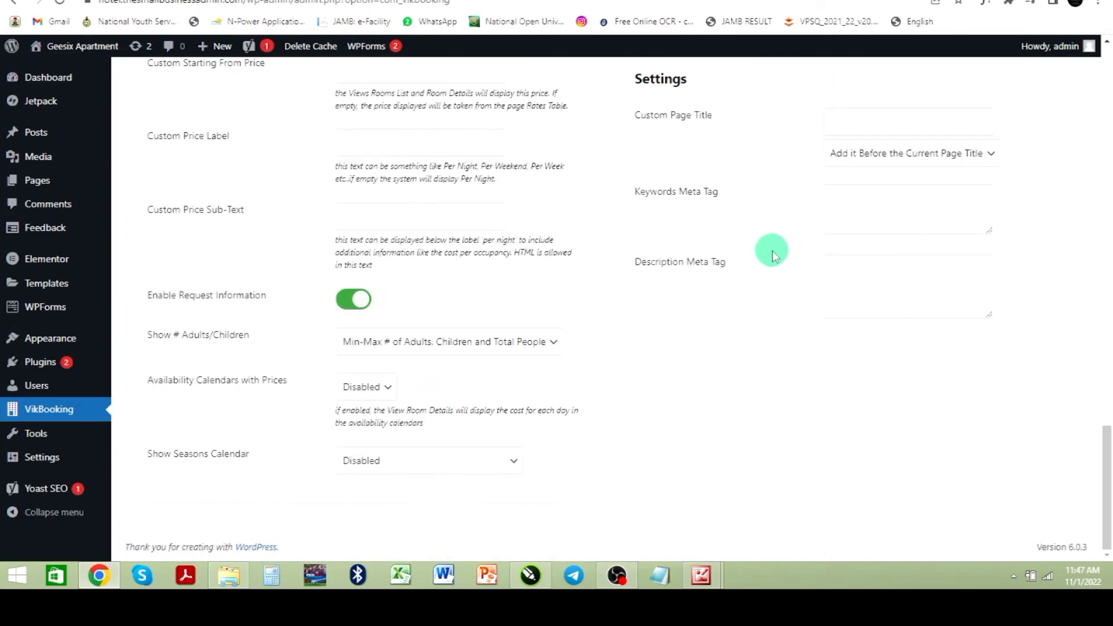
scroll(772, 251, up, 20)
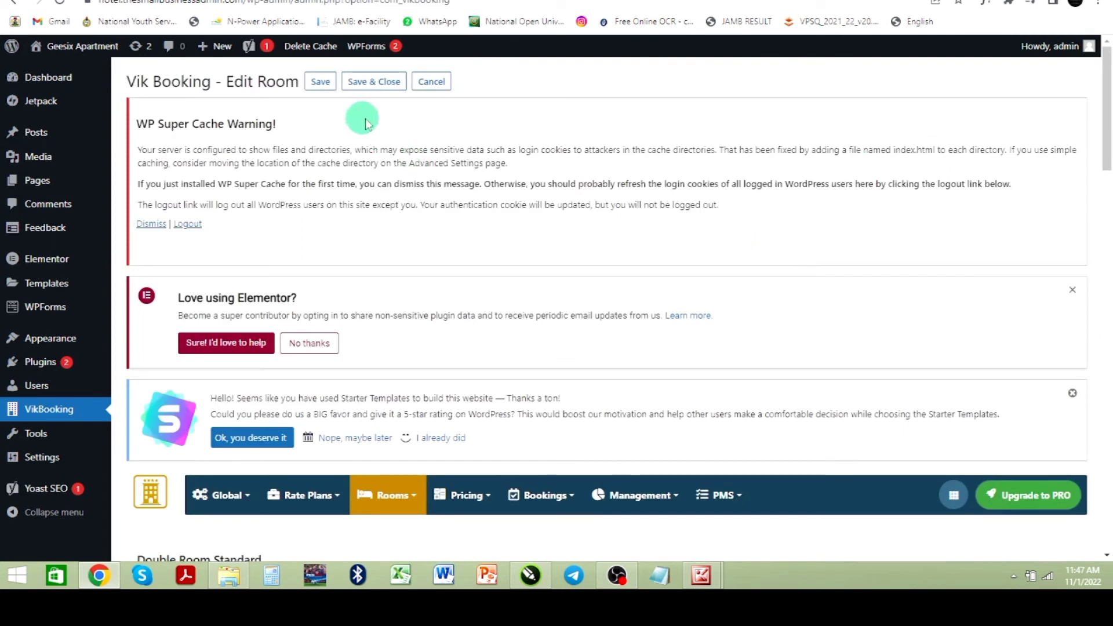
click(377, 85)
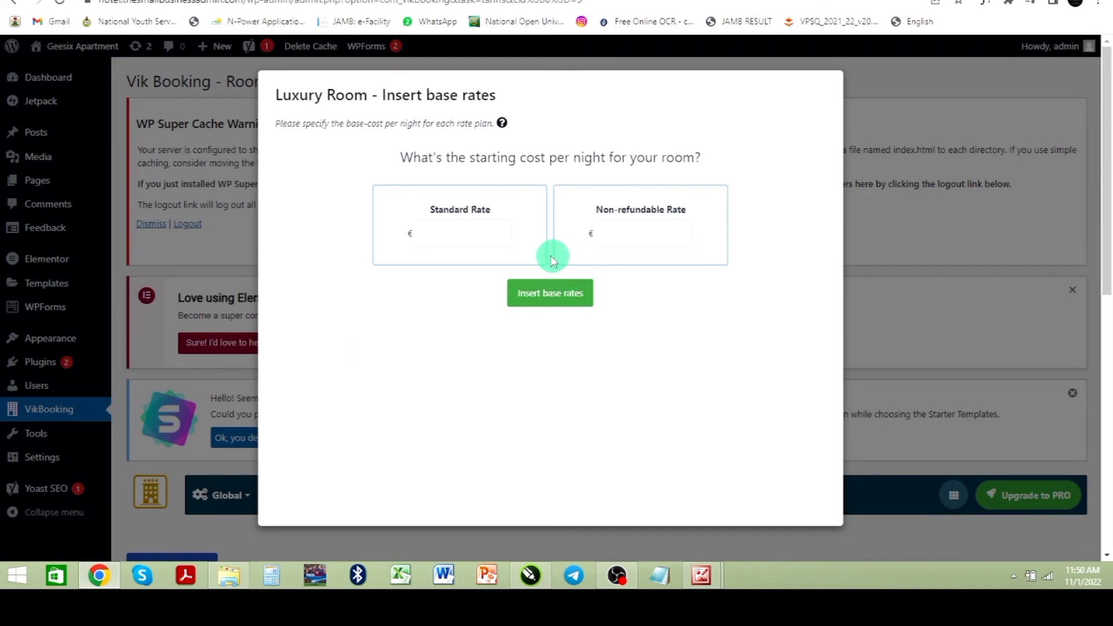
Step: Enter a Standard Rate of 15000 and a Non-refundable Rate of 14500 in the Luxury Room's base rates dialog
click(474, 242)
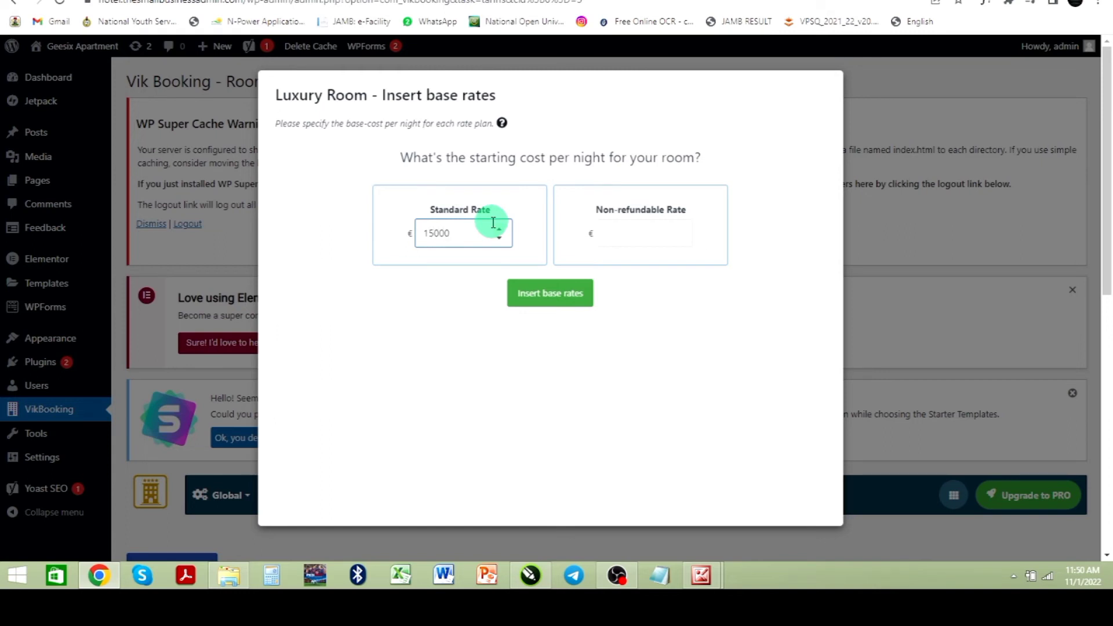
click(633, 236)
click(514, 292)
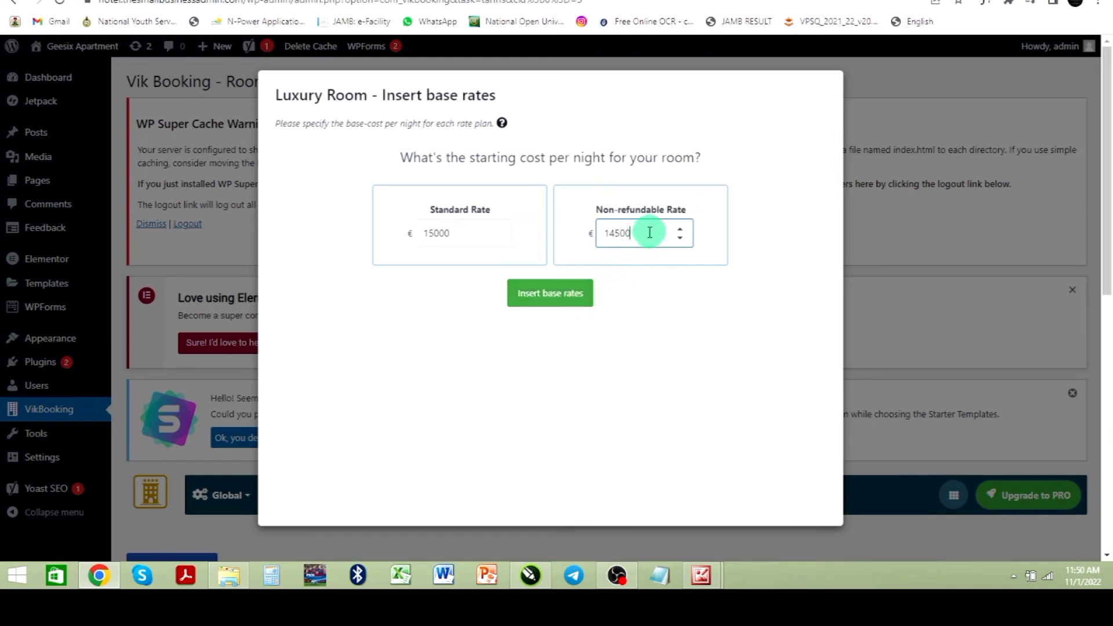
drag(641, 232, 582, 240)
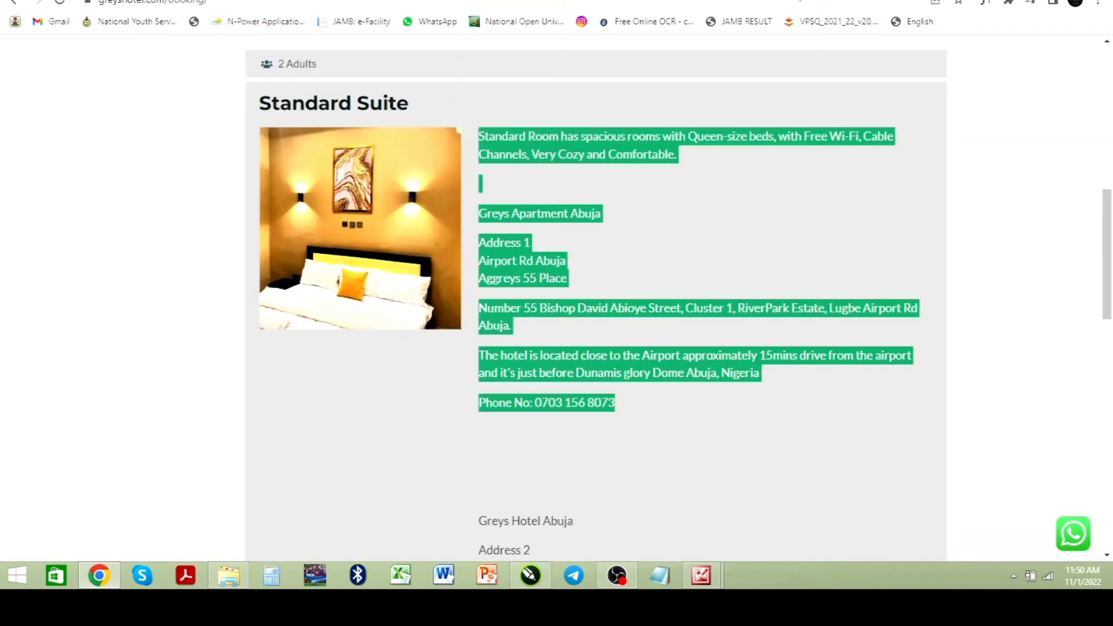
Step: Review the live Standard Suite's address details and rate prices on the hotel site
click(750, 235)
scroll(750, 237, down, 10)
scroll(709, 236, up, 4)
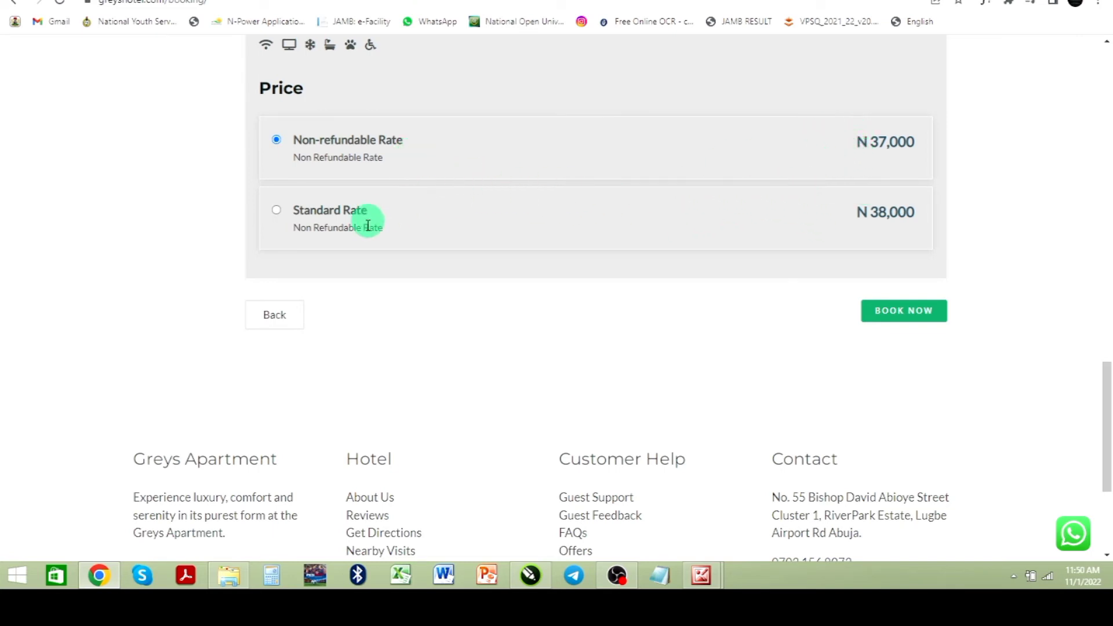
scroll(579, 236, up, 6)
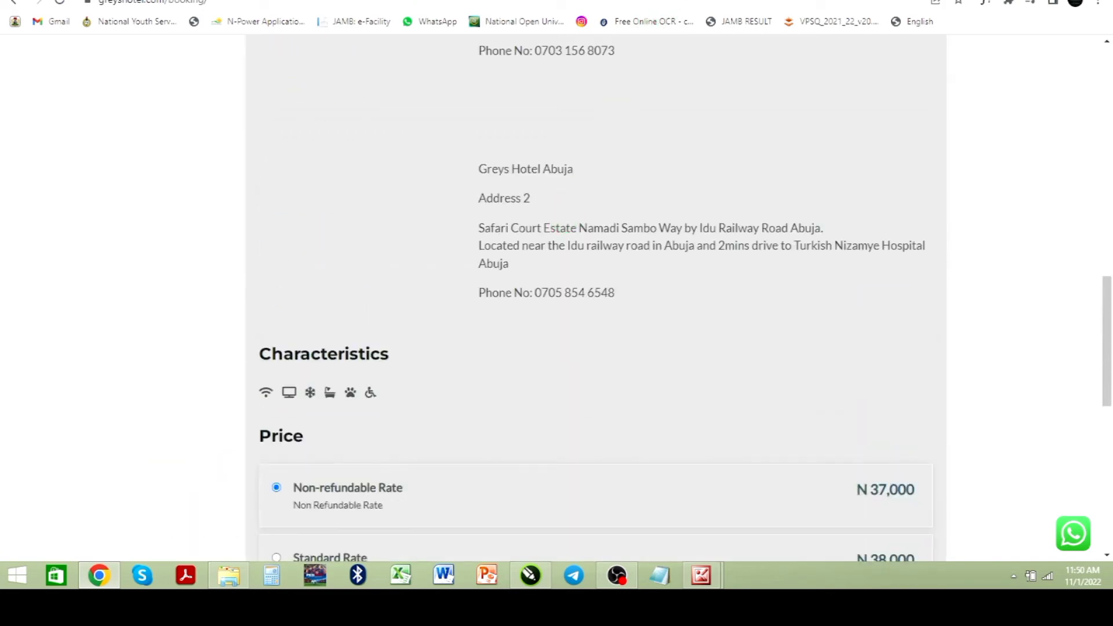
Step: Return to the admin, clear the Non-refundable Rate and insert the Luxury Room's base rates
click(661, 1)
click(581, 1)
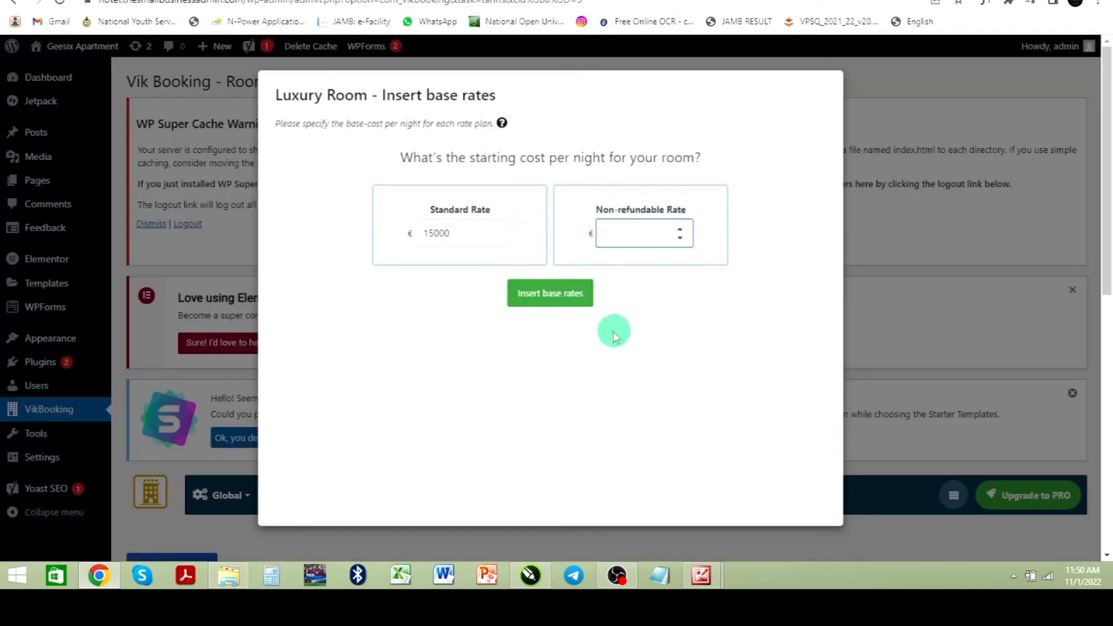
click(549, 298)
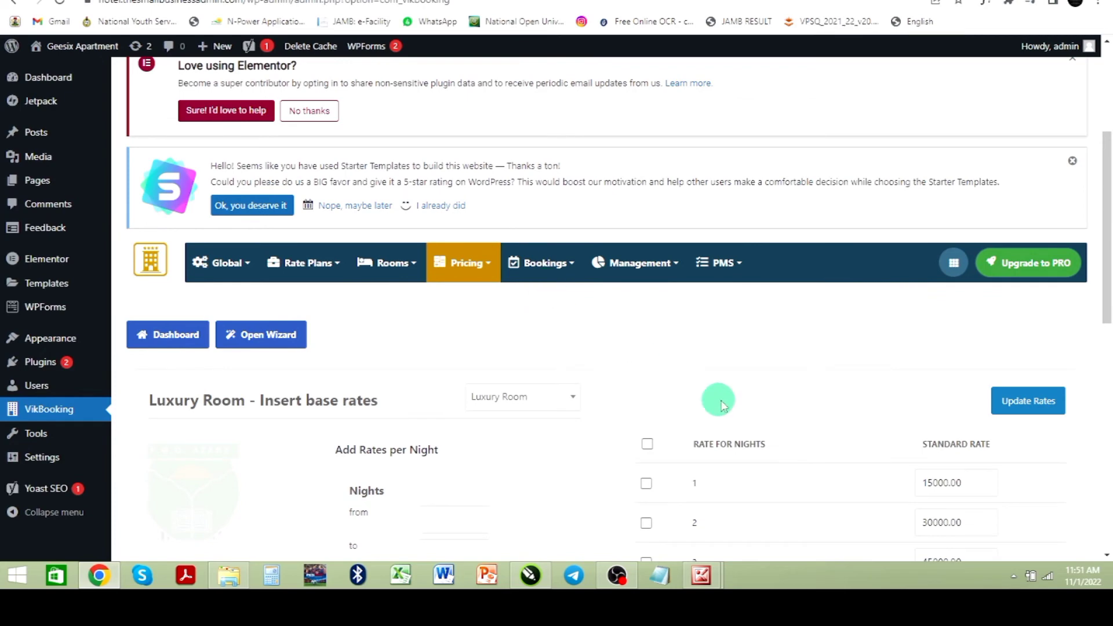
Step: Scroll through the Luxury Room's per-night standard rate table
scroll(647, 363, down, 5)
scroll(648, 363, down, 1)
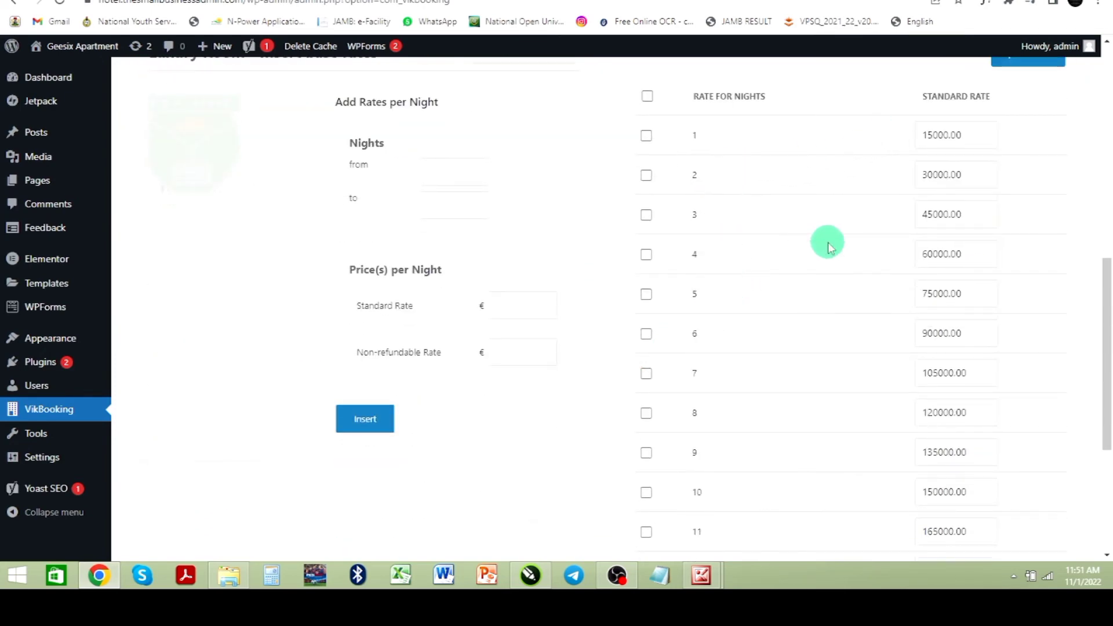
scroll(703, 295, down, 2)
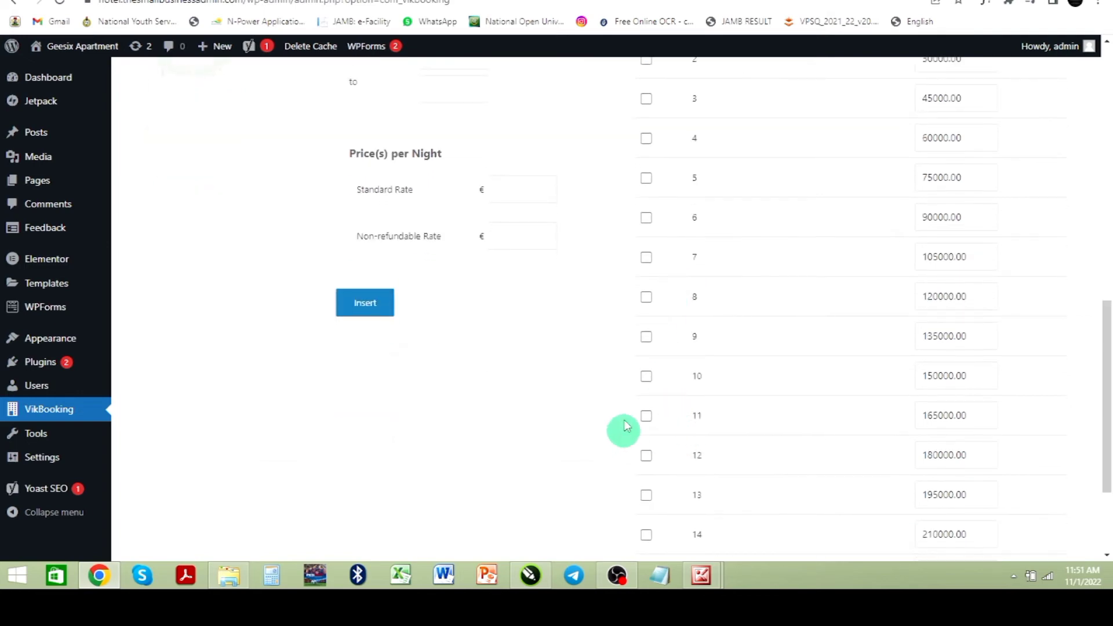
scroll(637, 371, up, 1)
scroll(653, 306, up, 4)
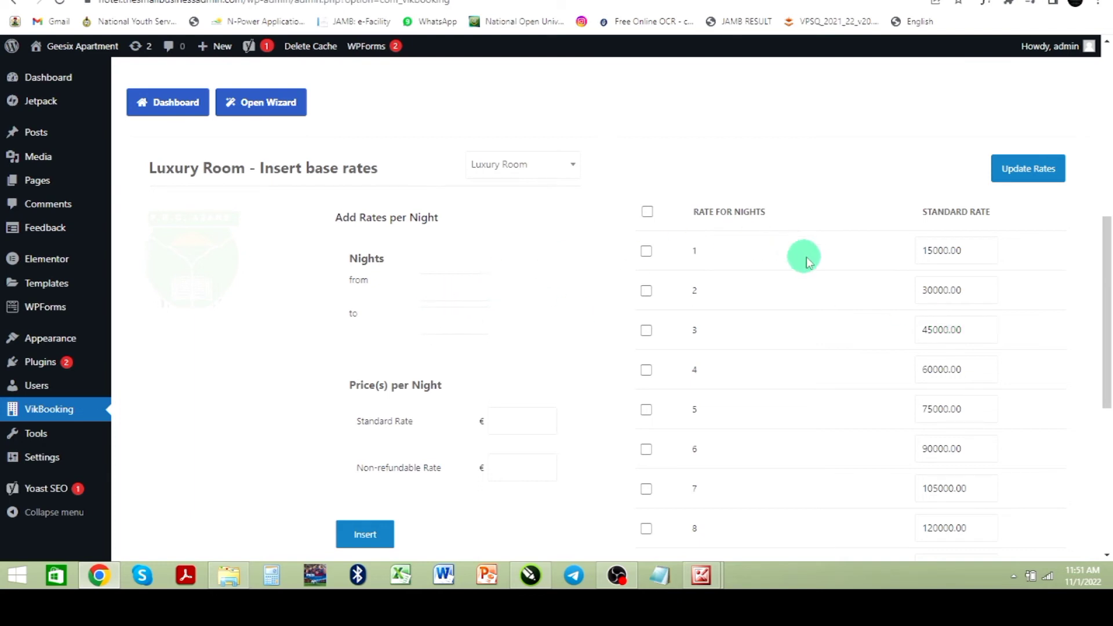
scroll(809, 262, down, 6)
scroll(747, 273, up, 12)
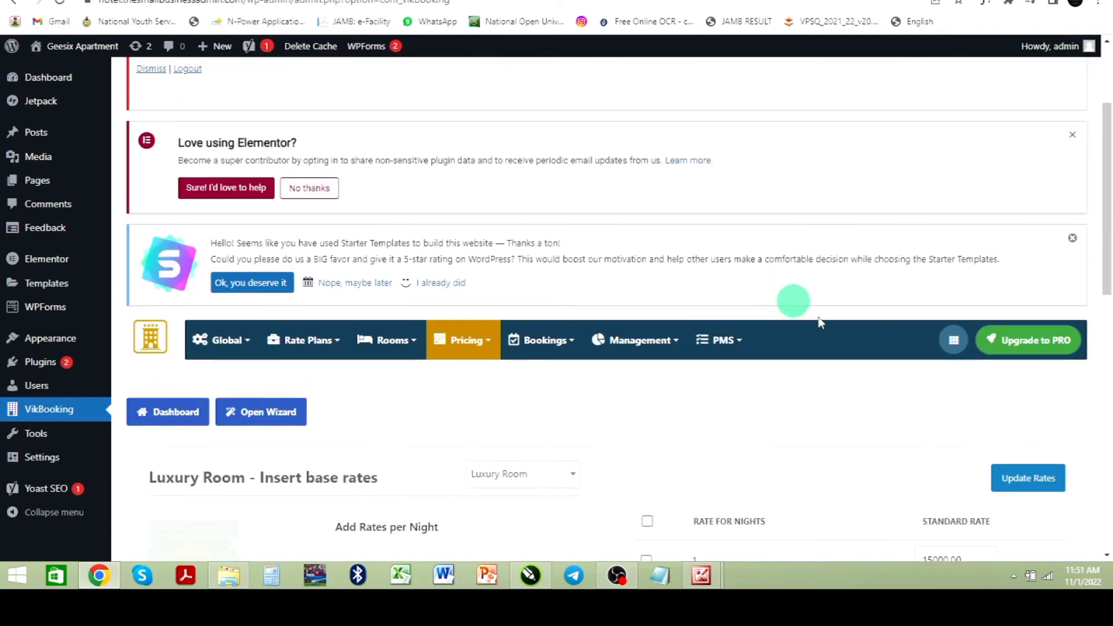
Step: Open the room Characteristics list and review its existing entries
mouse_move(397, 348)
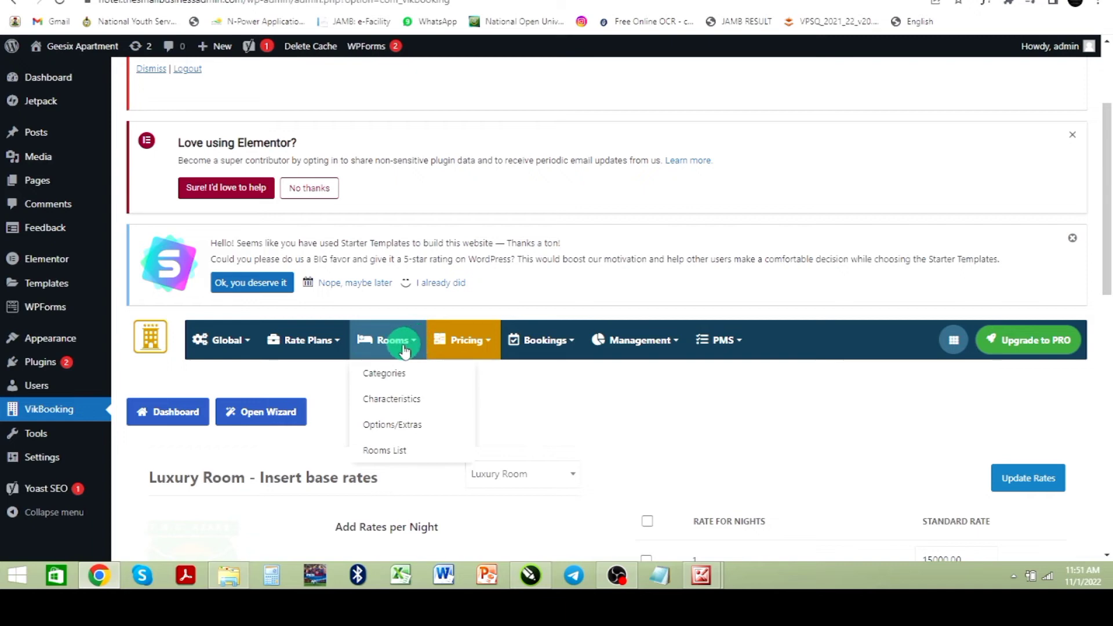
click(390, 406)
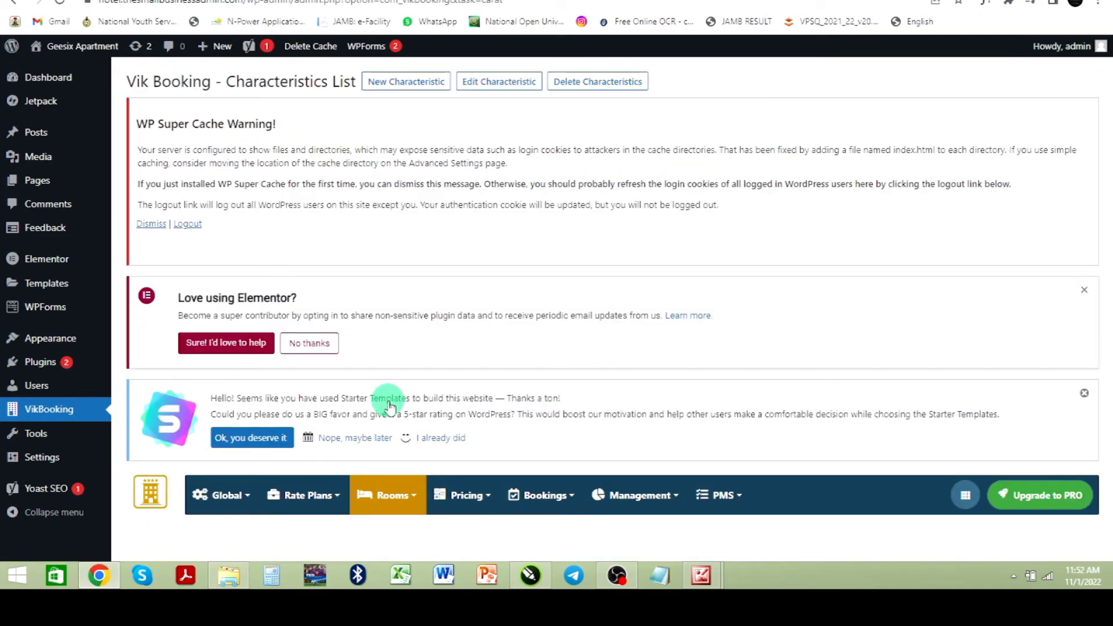
scroll(390, 406, down, 4)
mouse_move(395, 263)
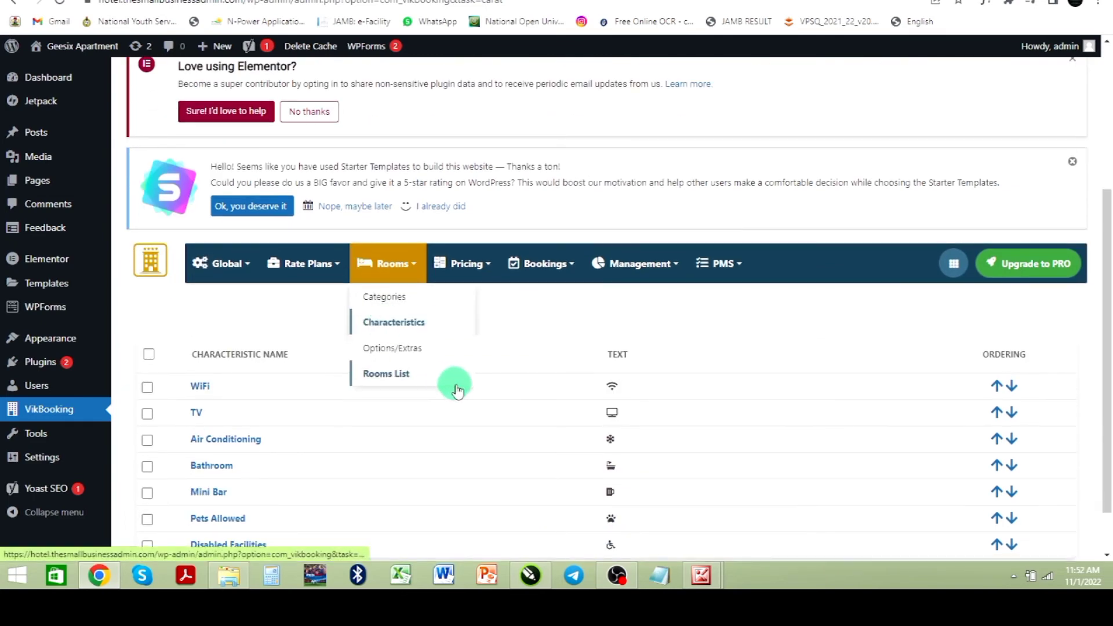
scroll(453, 379, down, 2)
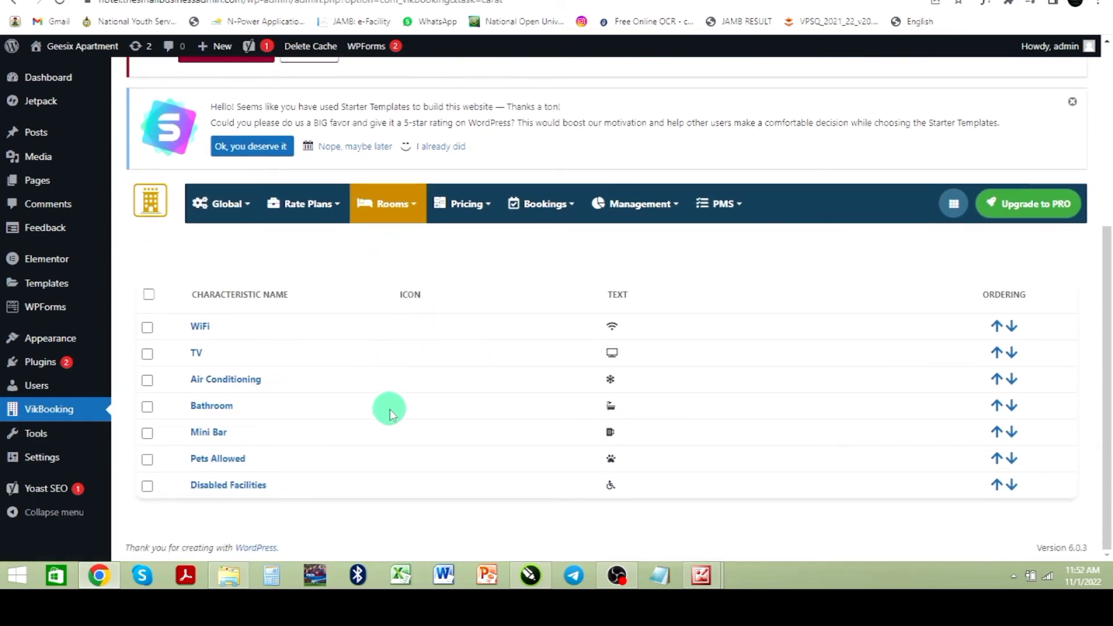
scroll(389, 412, up, 5)
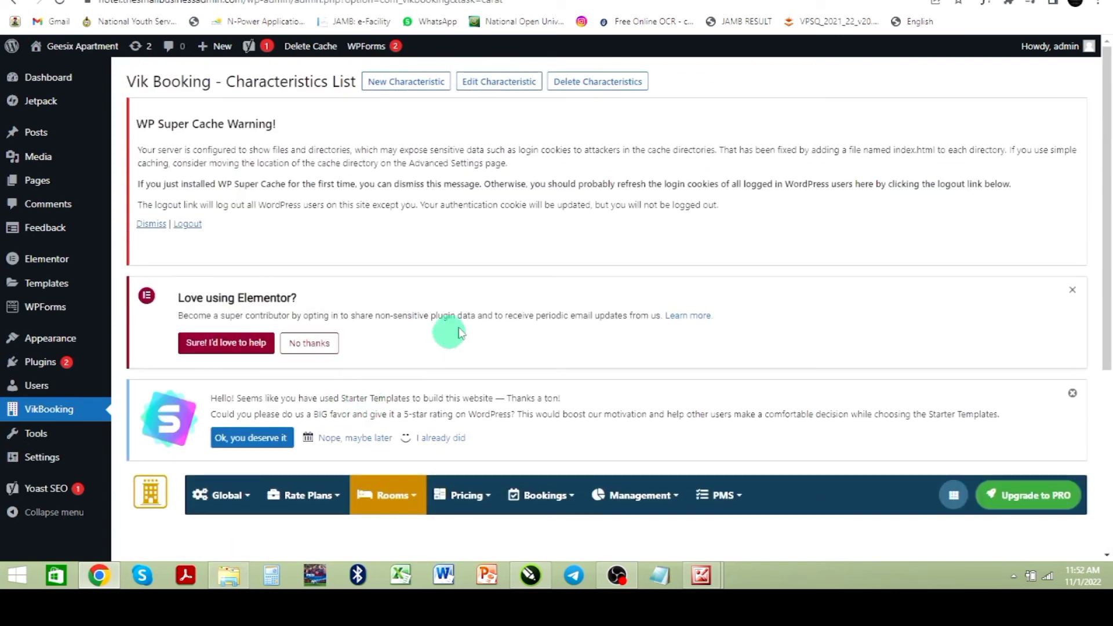
Step: Create a new characteristic named Ocean View and choose the pre-installed Sea font icon
click(406, 85)
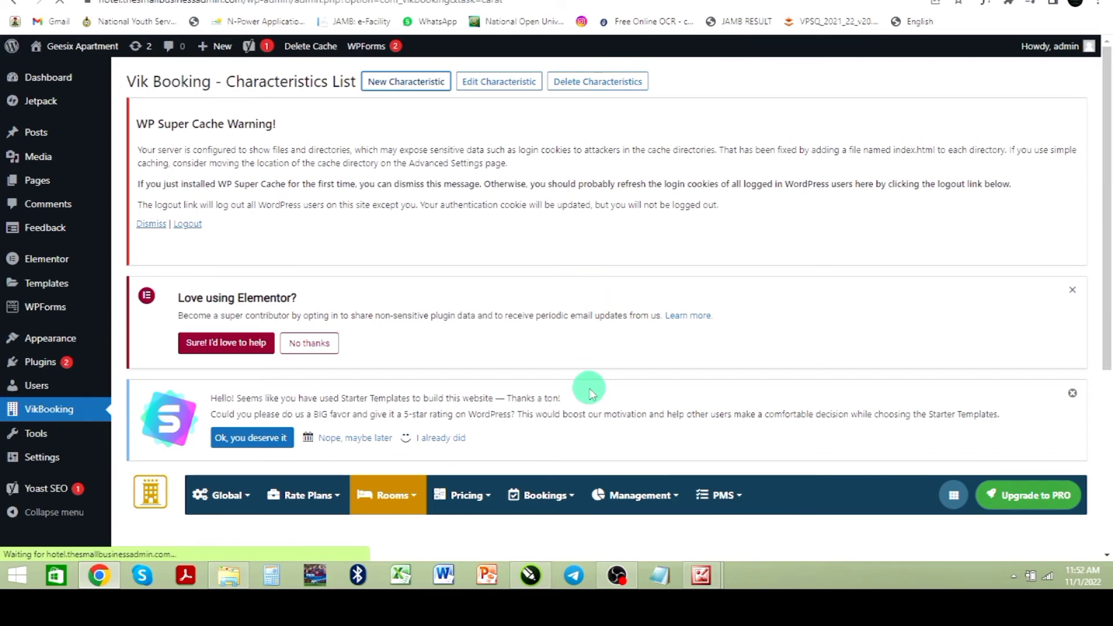
scroll(587, 388, down, 4)
scroll(588, 390, down, 1)
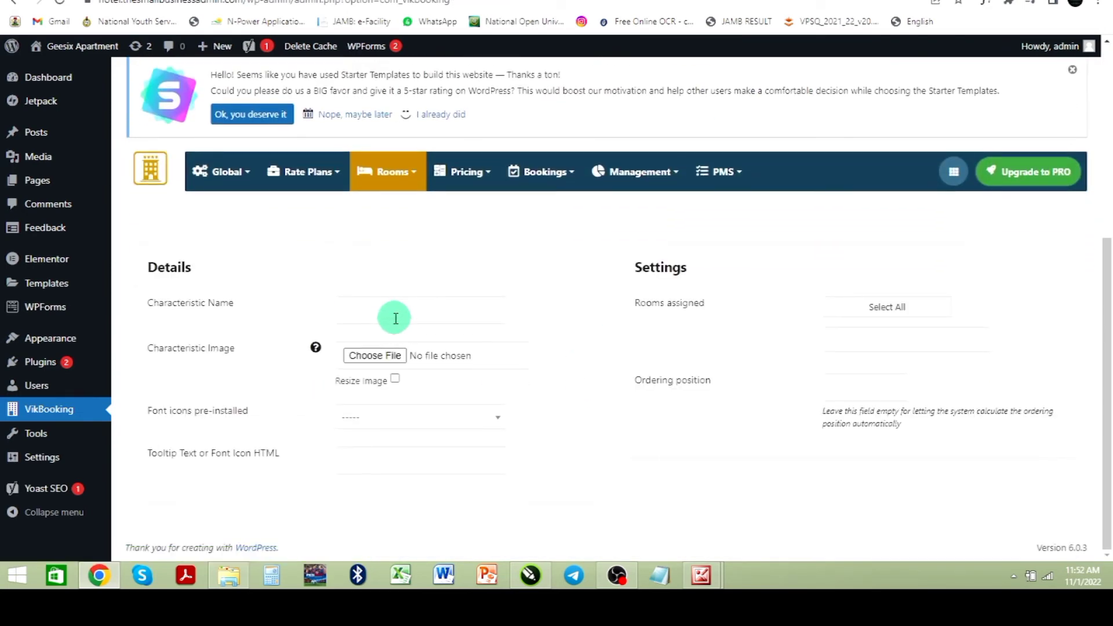
click(392, 316)
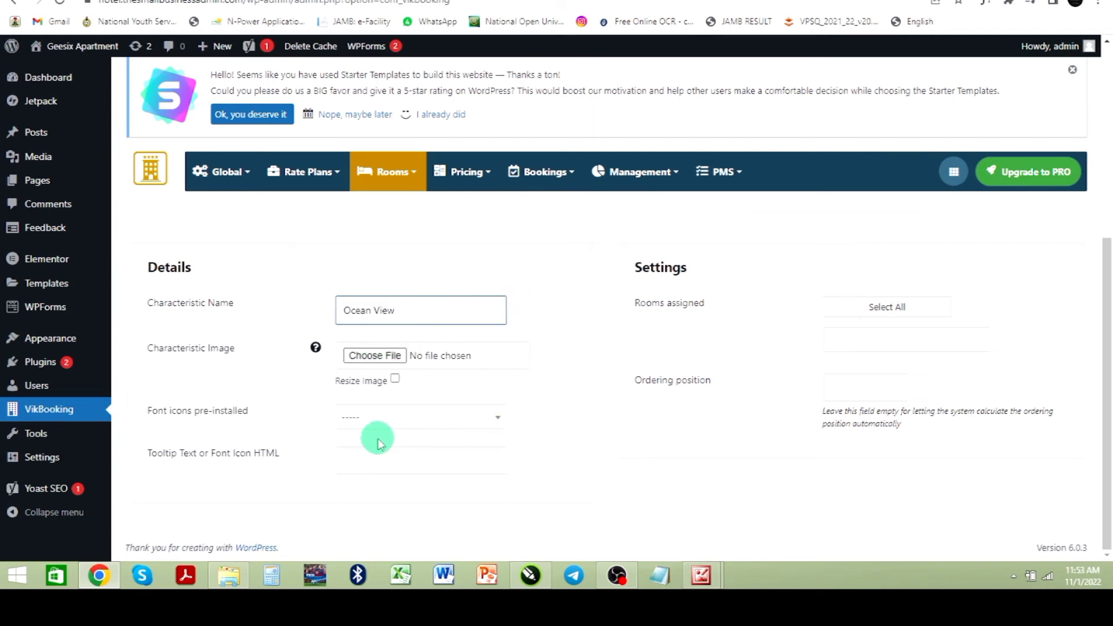
click(364, 428)
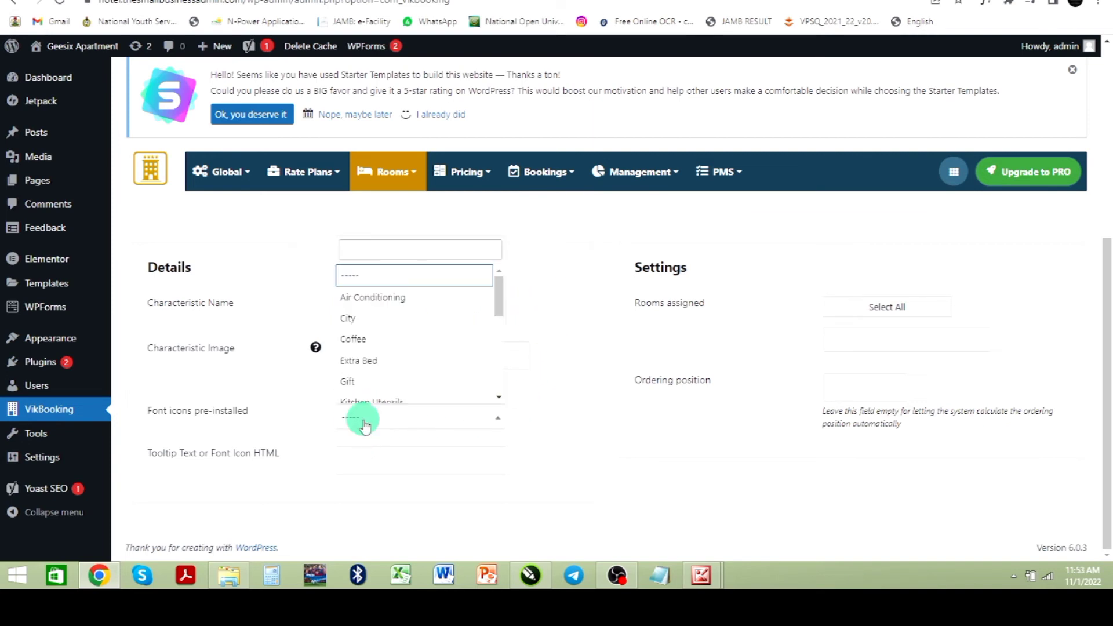
scroll(444, 348, down, 2)
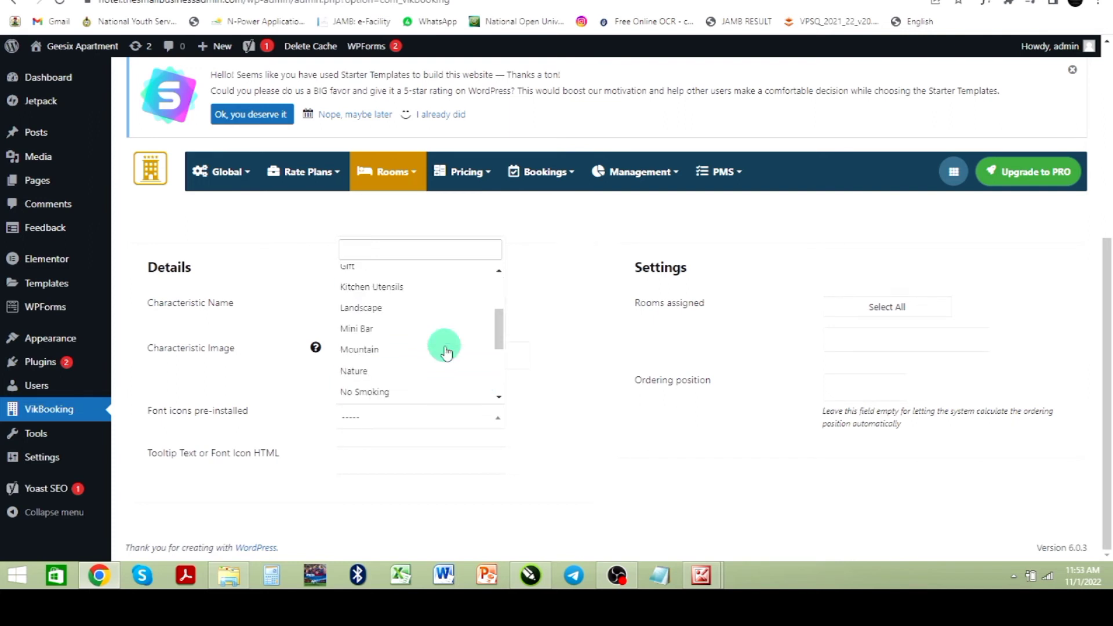
scroll(443, 349, down, 2)
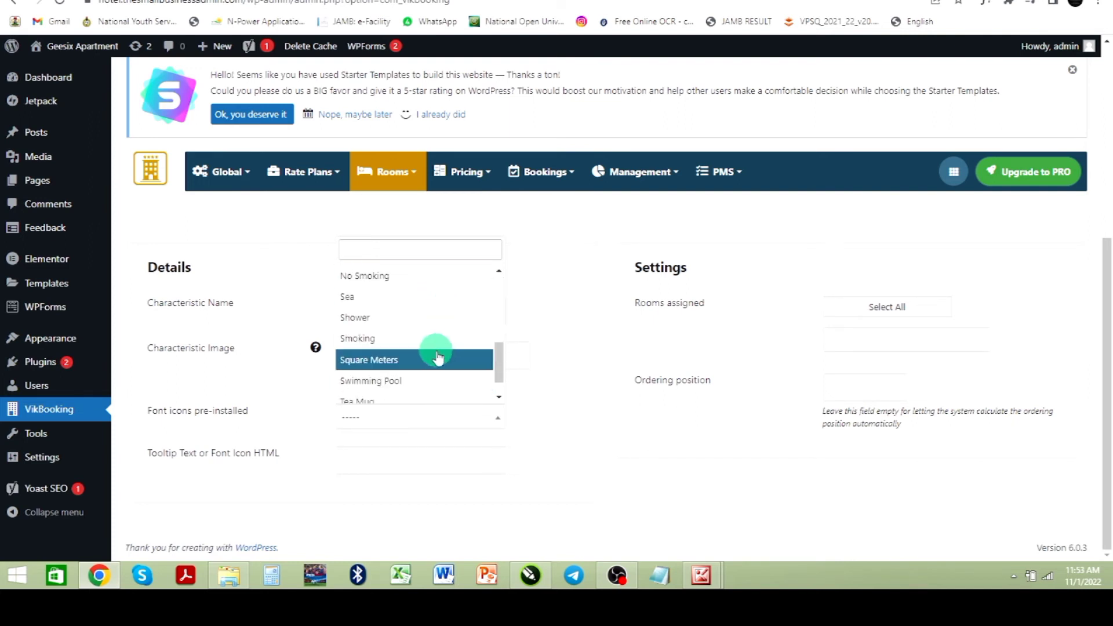
scroll(438, 358, down, 1)
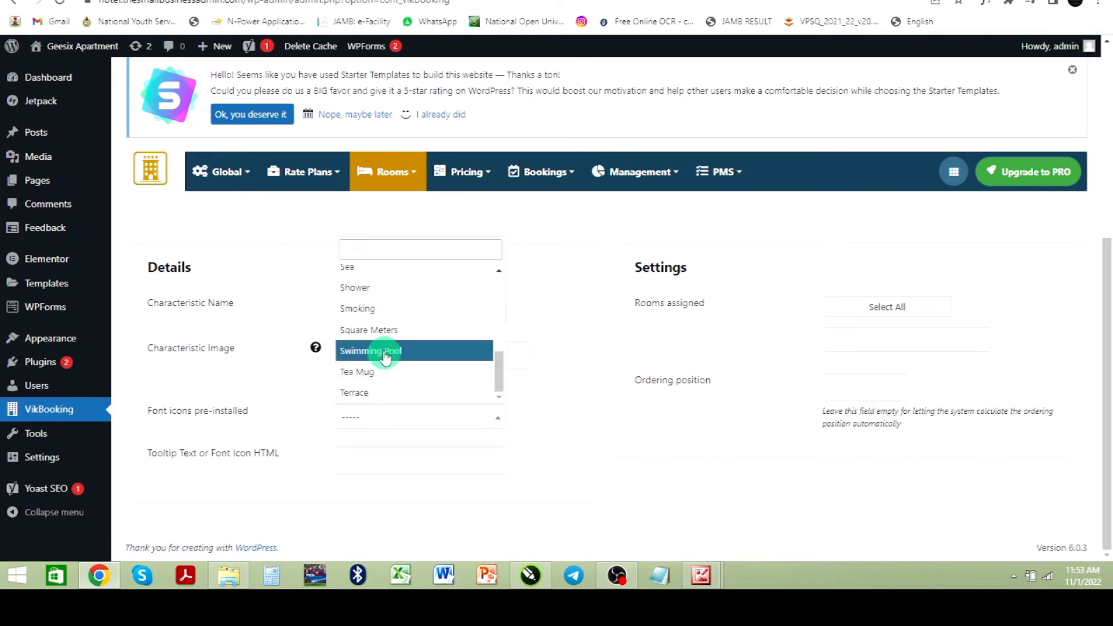
click(365, 273)
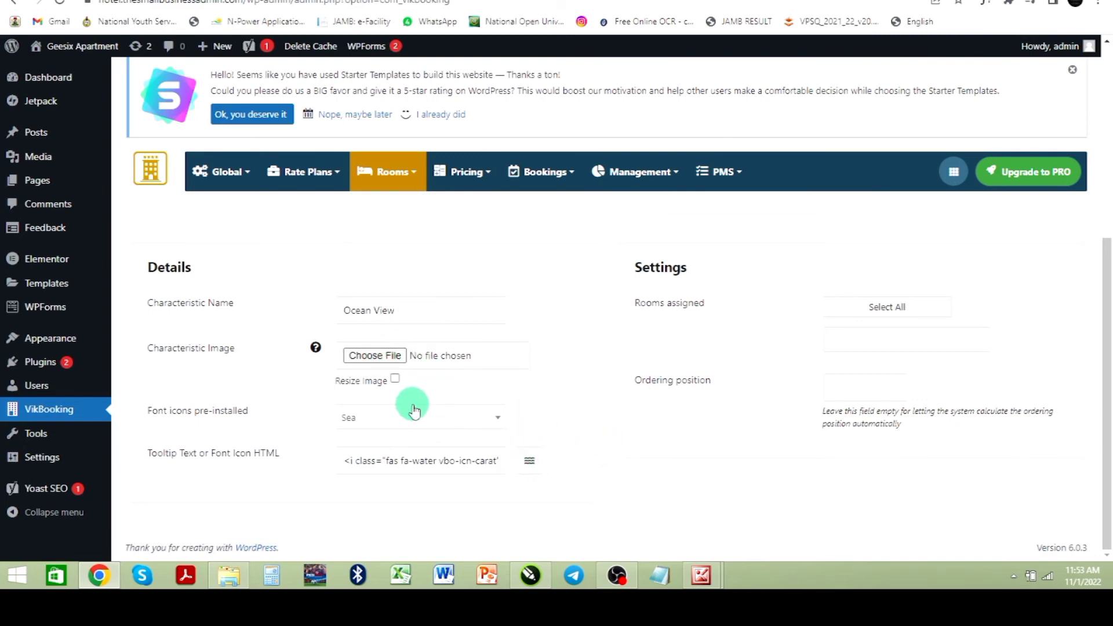
Step: Save the Ocean View characteristic and open another new characteristic form
scroll(429, 408, up, 5)
click(377, 82)
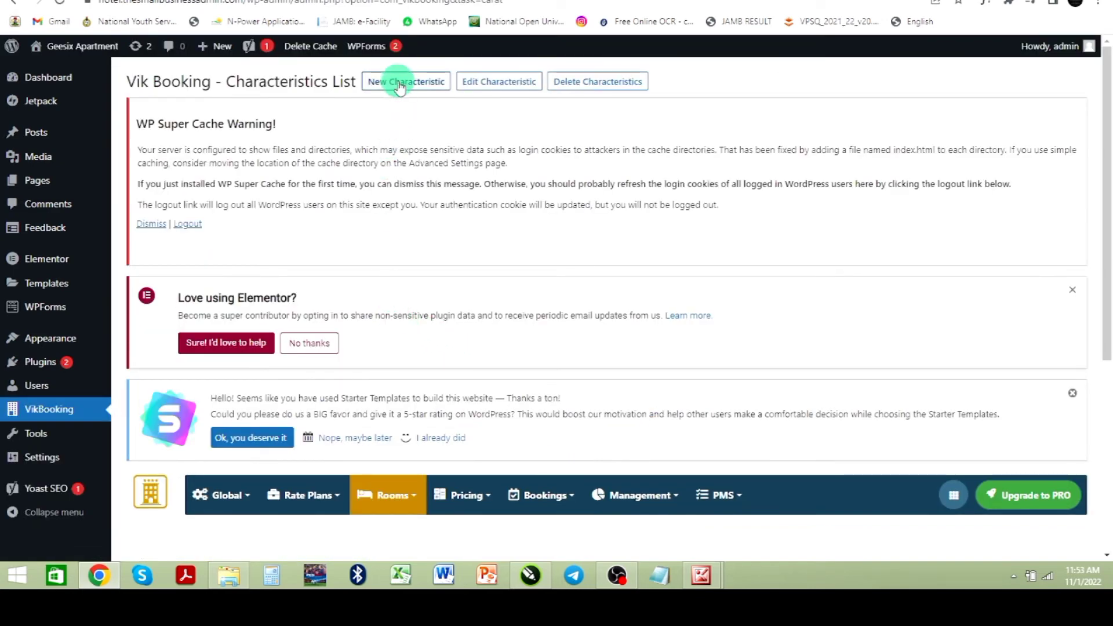
scroll(461, 270, down, 5)
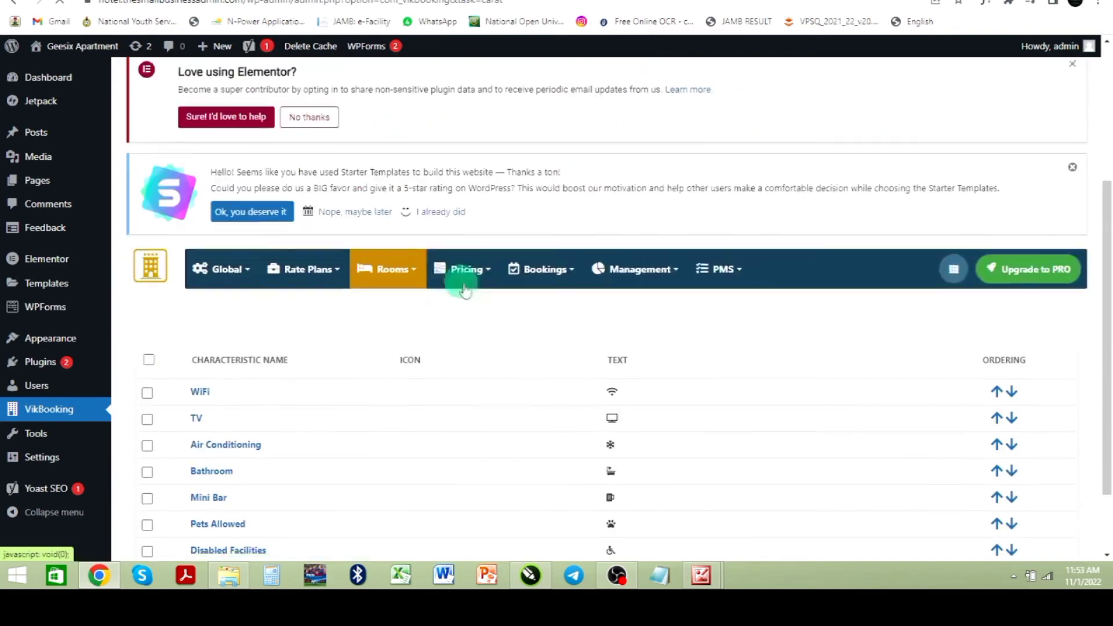
mouse_move(463, 179)
click(470, 289)
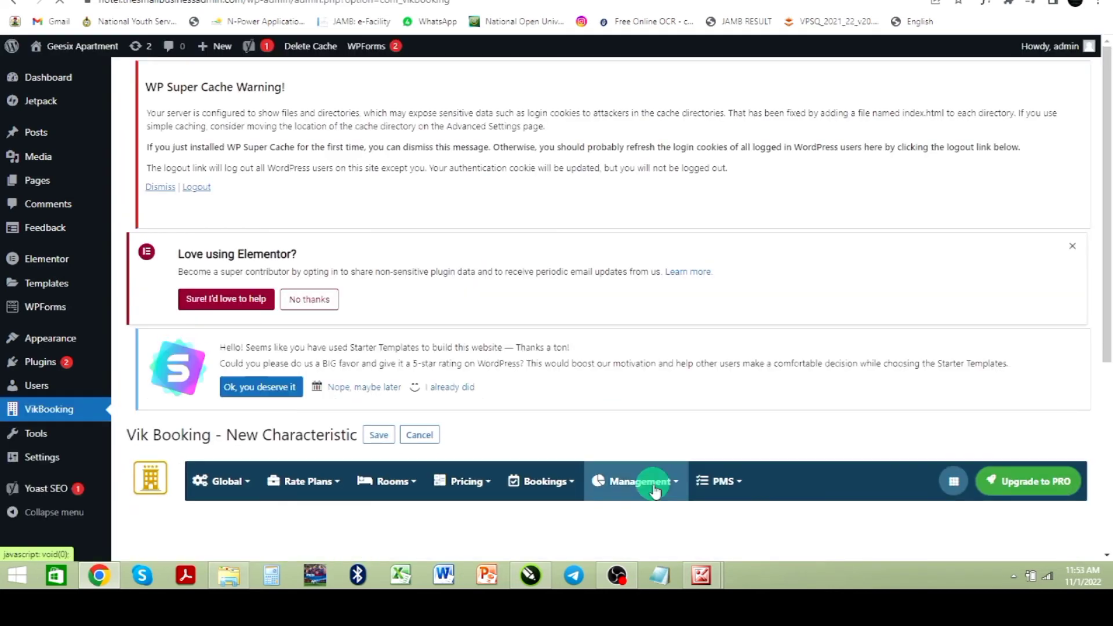
scroll(402, 365, down, 3)
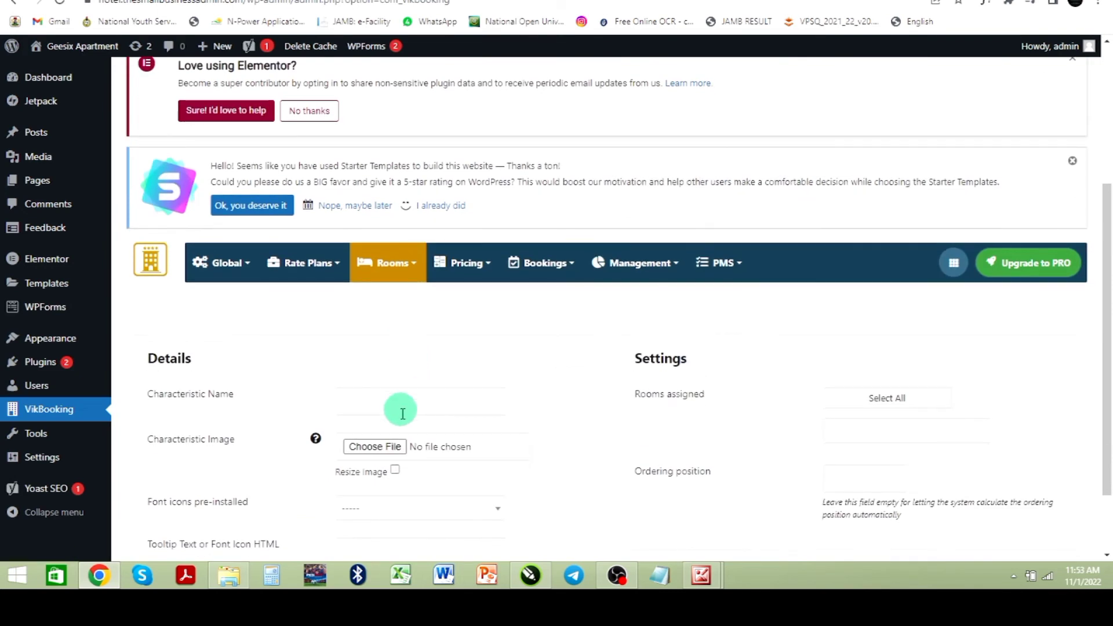
Step: Create a characteristic named No Smoking with the pre-installed No Smoking font icon and save it
scroll(410, 378, down, 2)
click(427, 417)
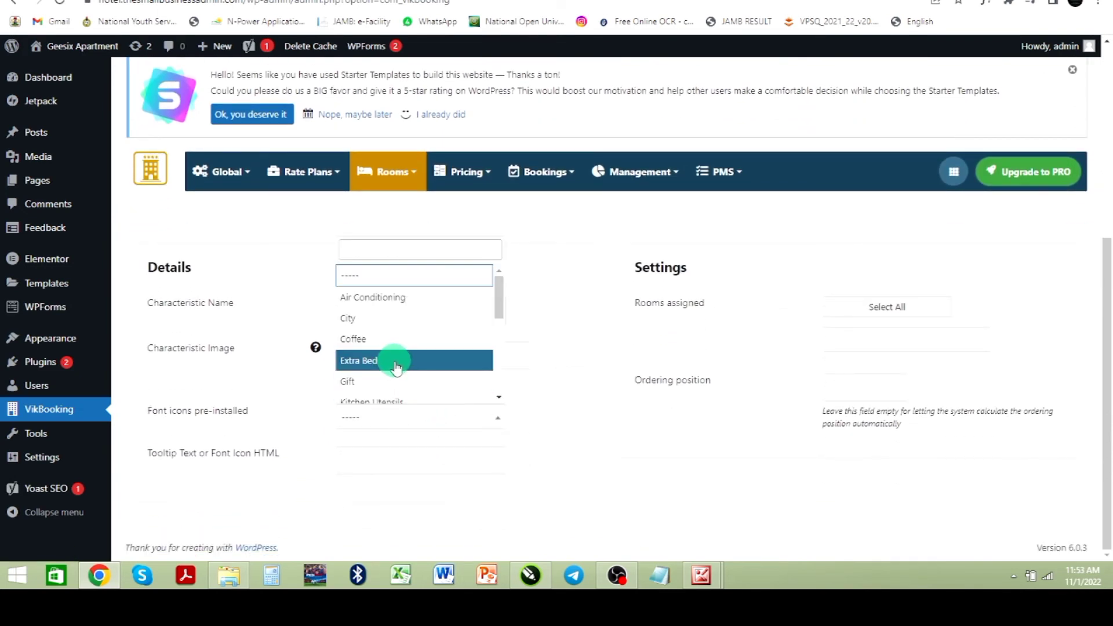
scroll(397, 355, down, 3)
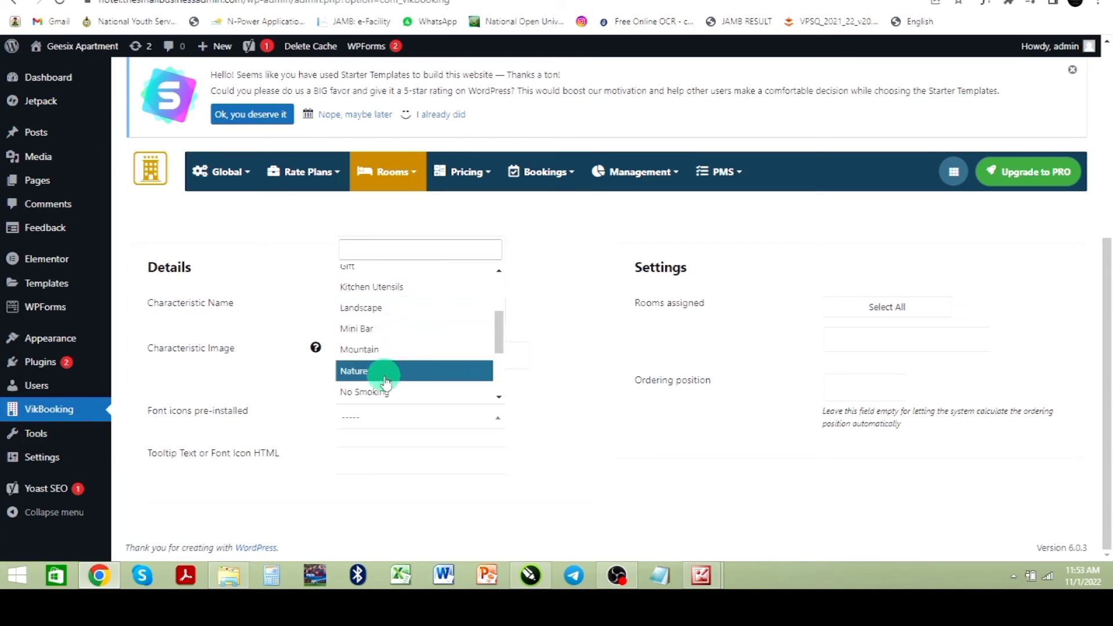
click(499, 397)
click(499, 398)
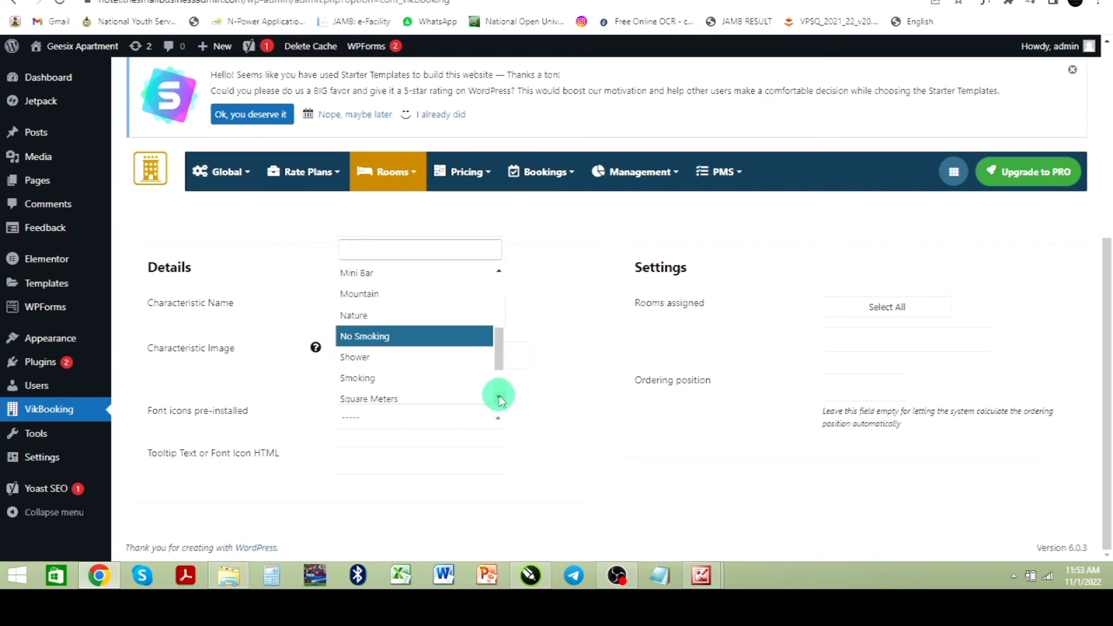
click(377, 337)
click(377, 314)
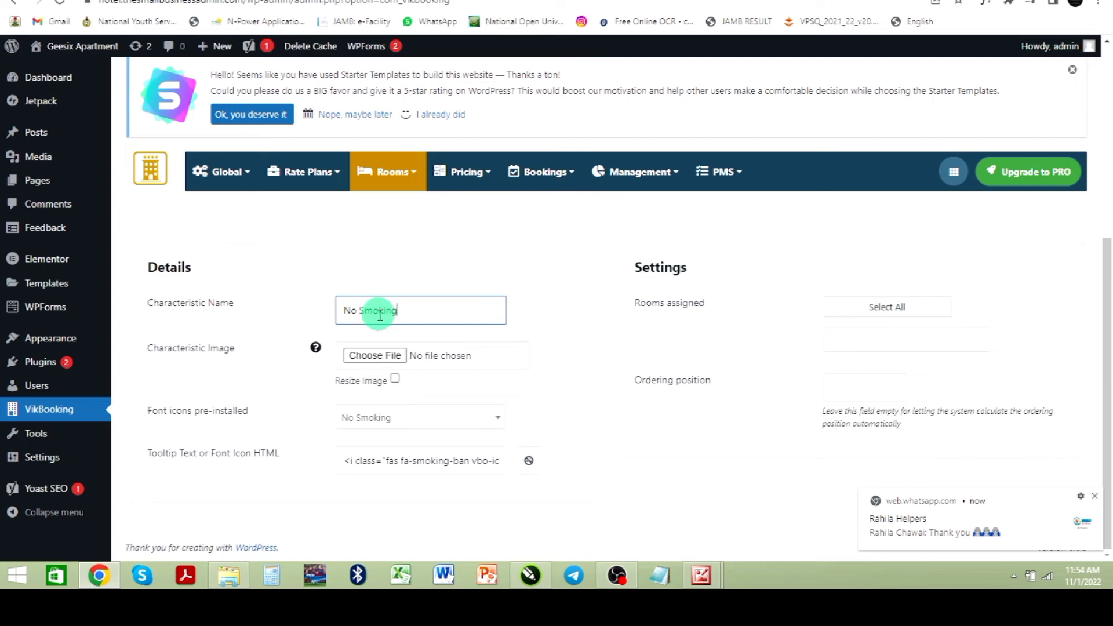
scroll(398, 330, up, 5)
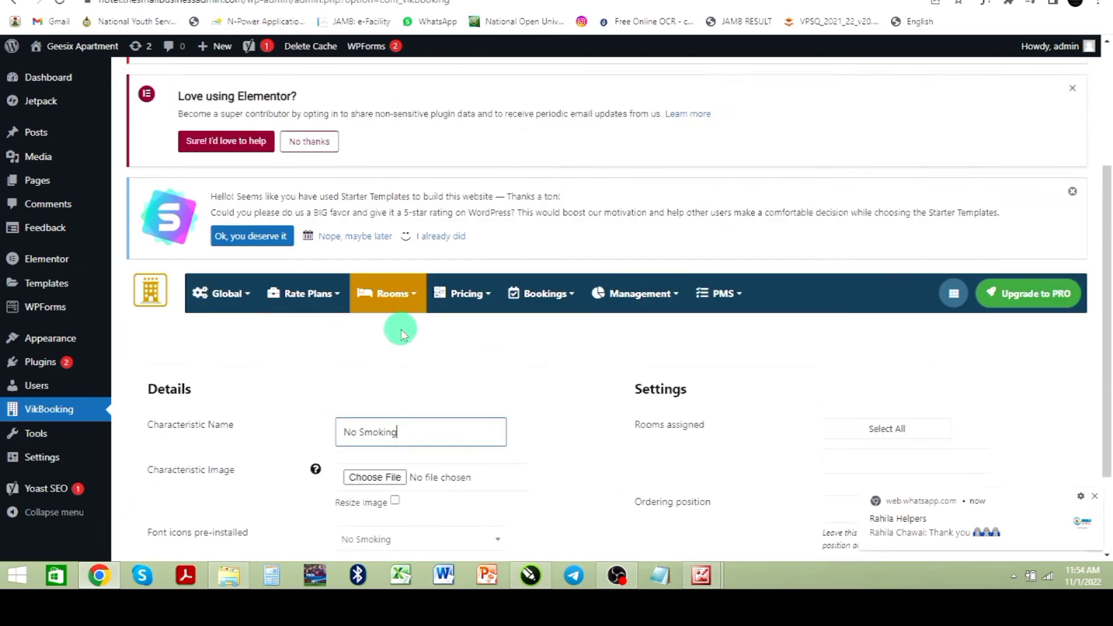
click(375, 83)
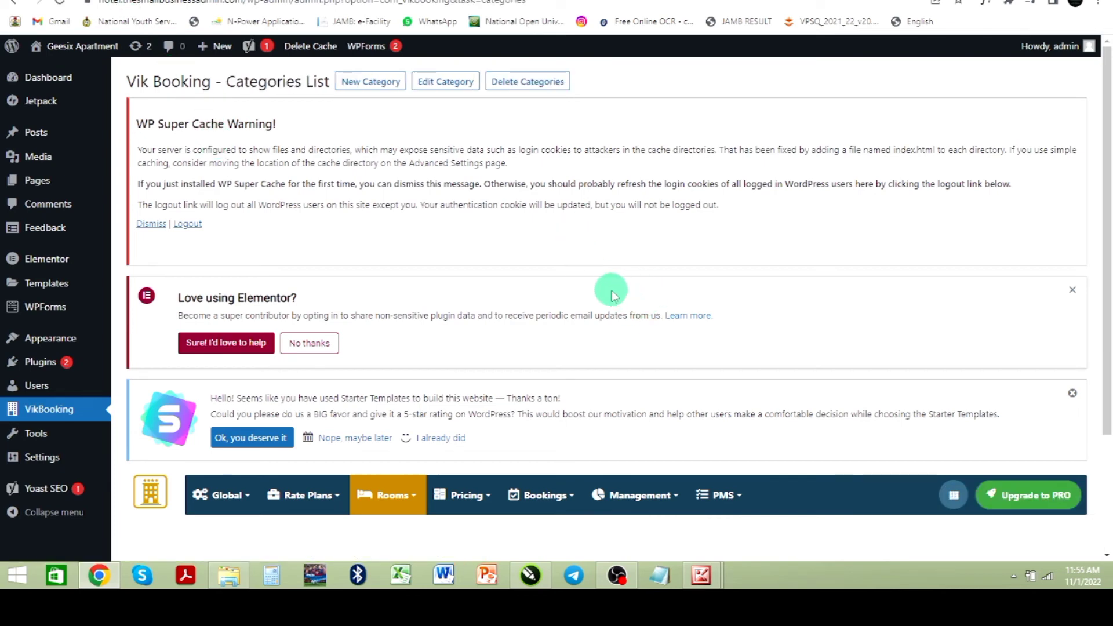
Step: Open the room Categories list and review its entries
mouse_move(427, 508)
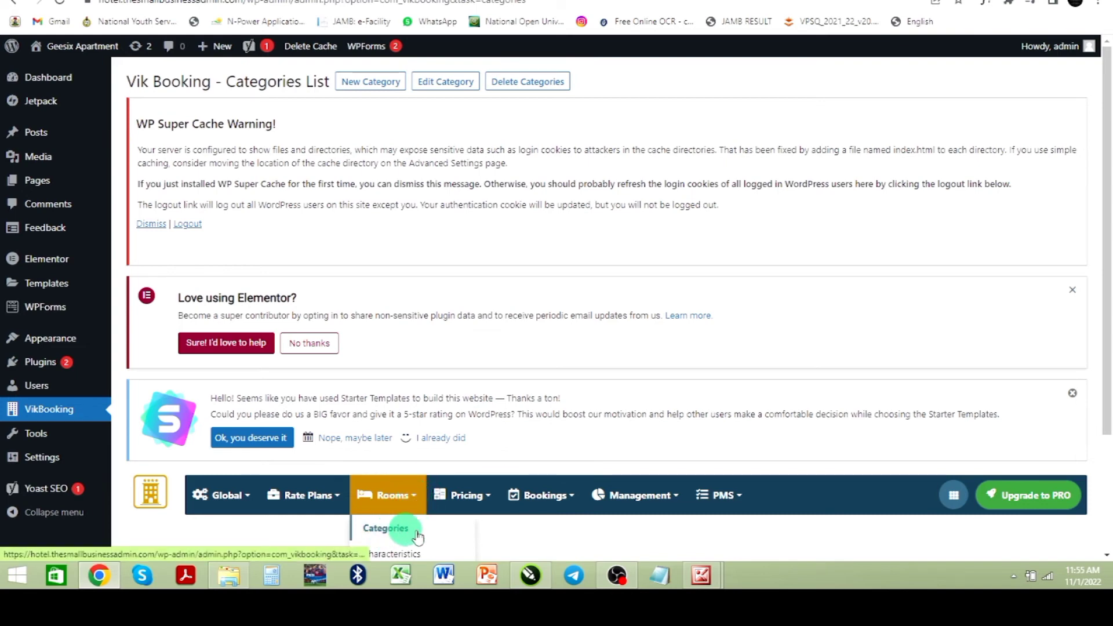
scroll(417, 537, down, 2)
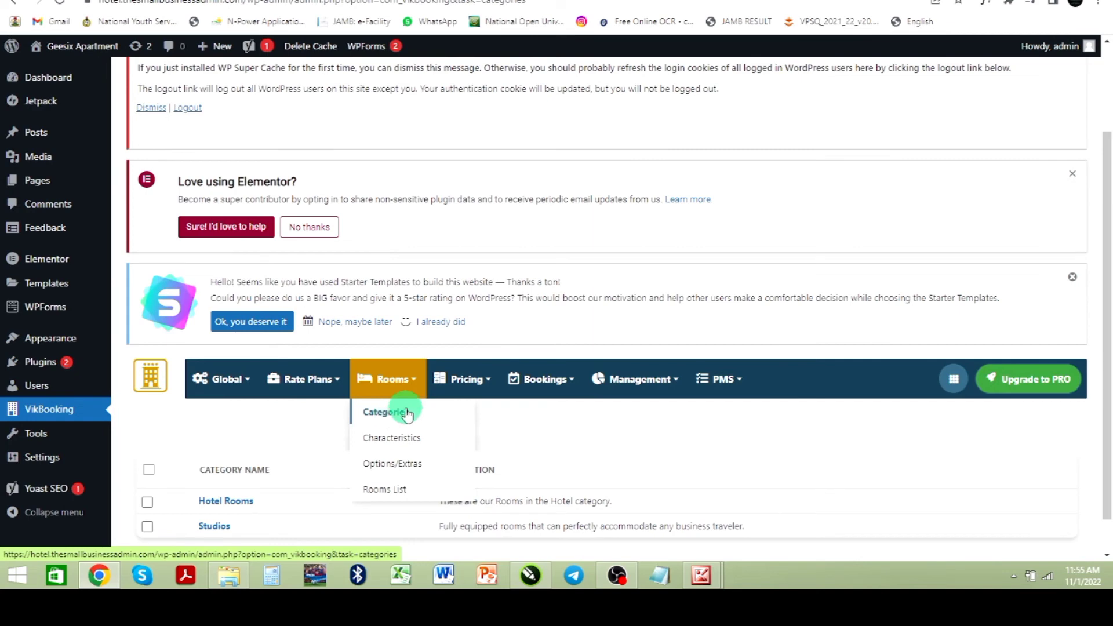
click(406, 412)
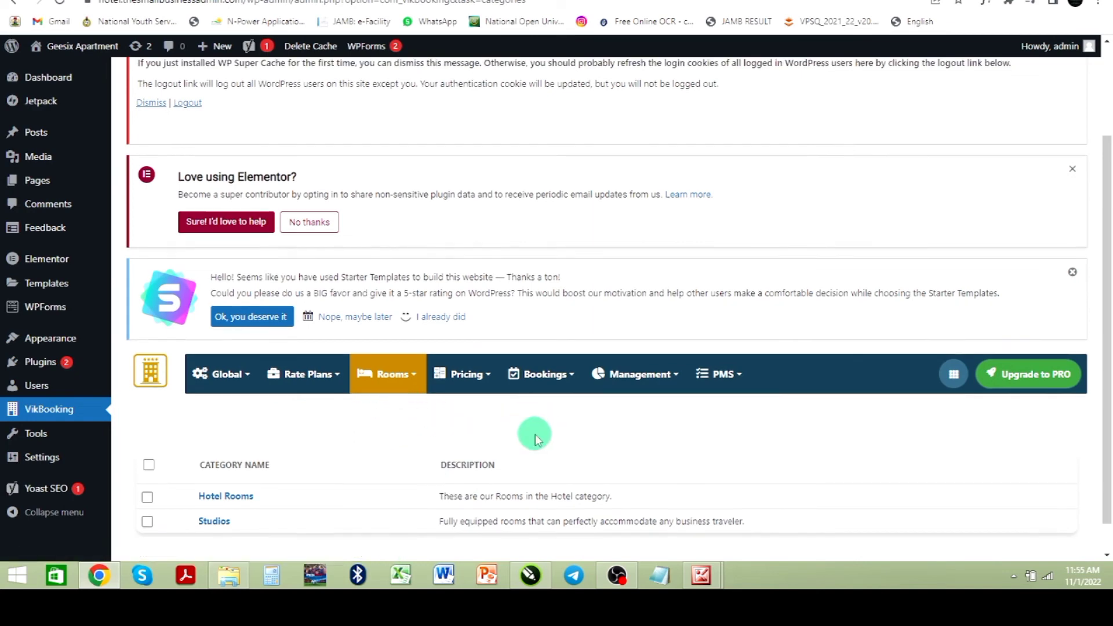
scroll(534, 437, down, 1)
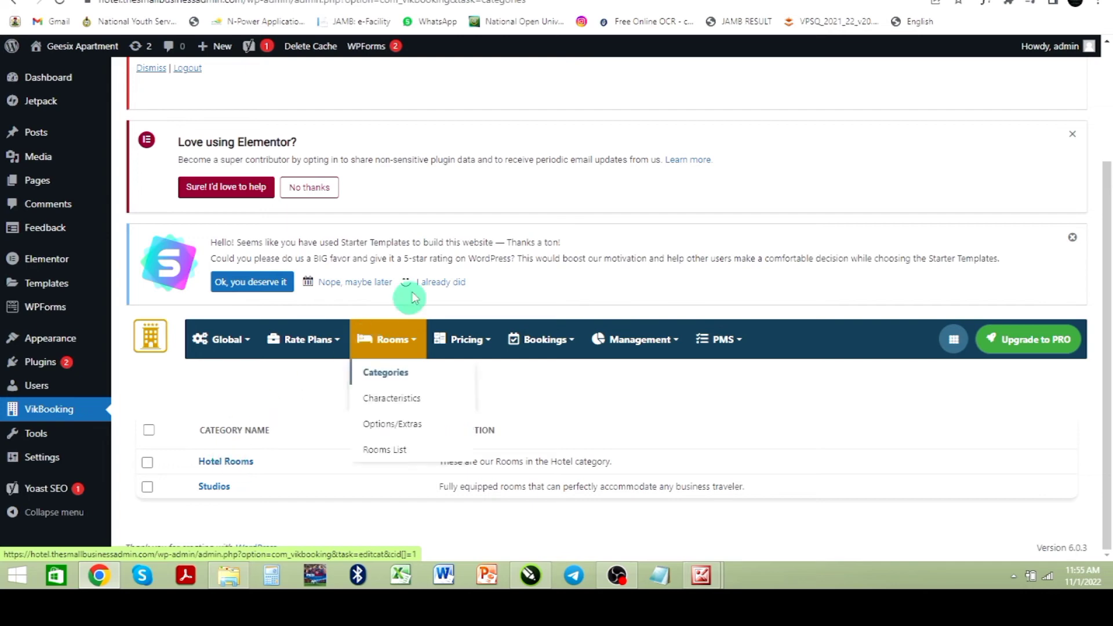
scroll(409, 293, up, 3)
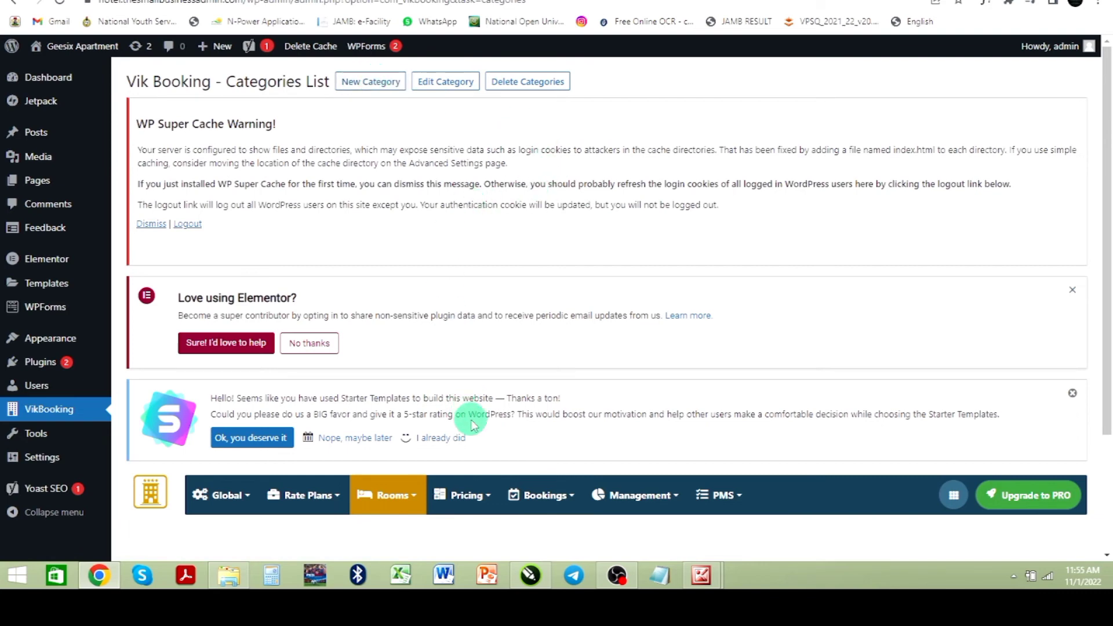
scroll(455, 440, down, 2)
scroll(394, 348, up, 2)
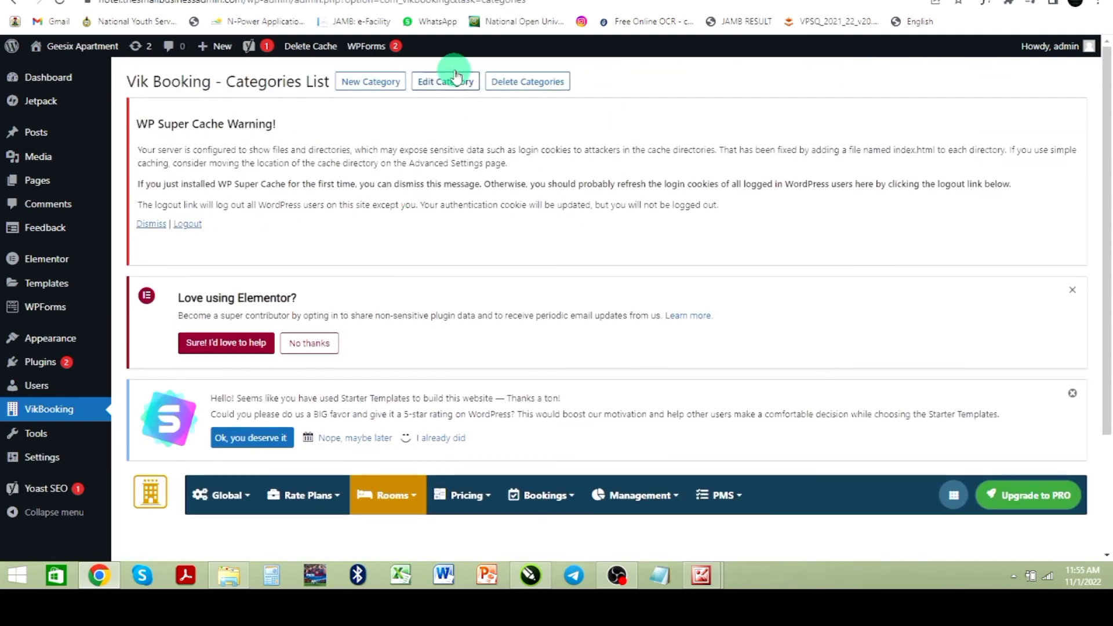
scroll(482, 174, down, 3)
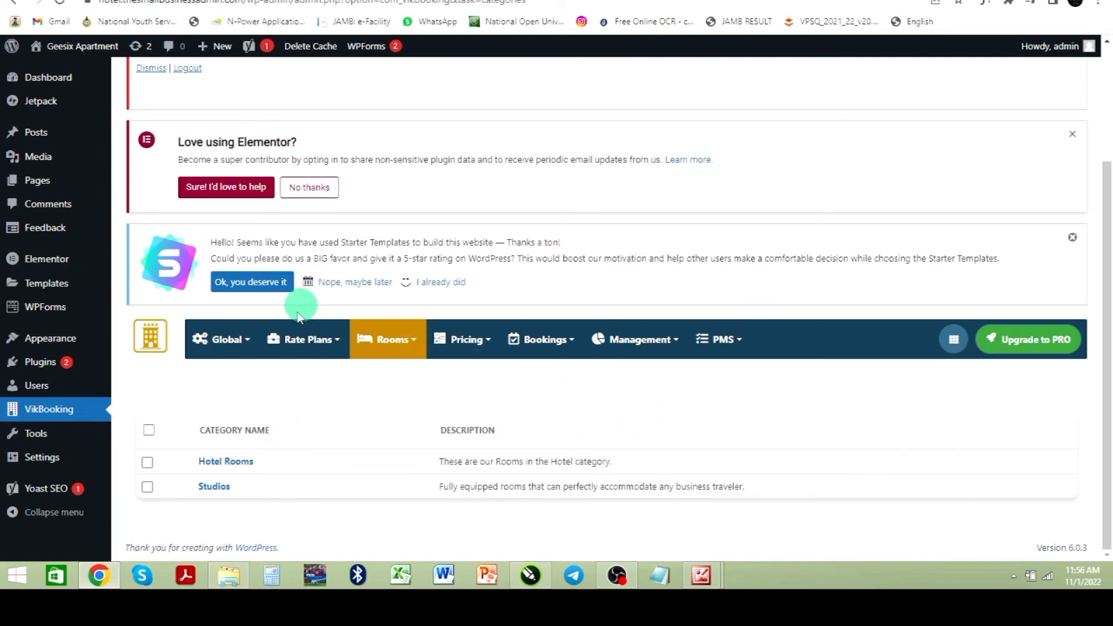
Step: Open the Options/Extras page under Rooms and read its description
mouse_move(422, 355)
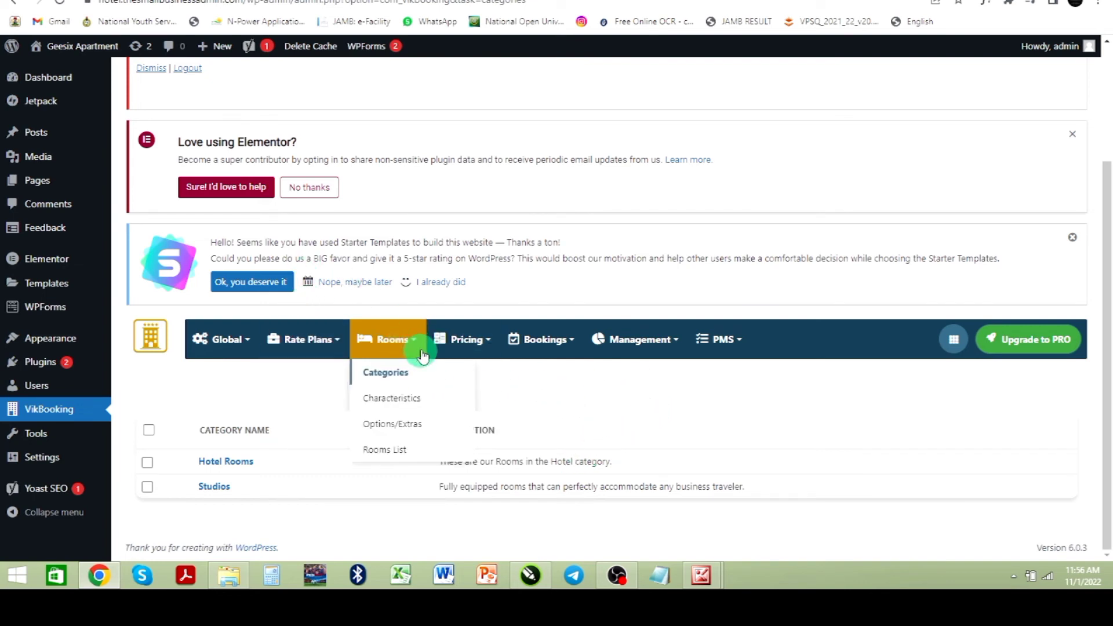
click(405, 431)
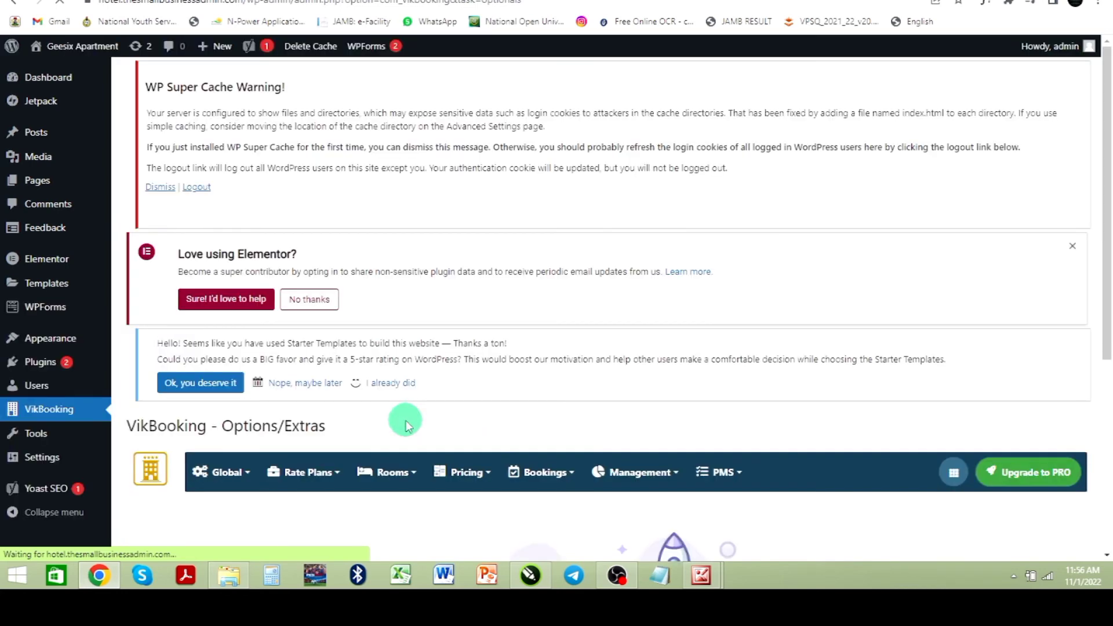
scroll(406, 406, down, 4)
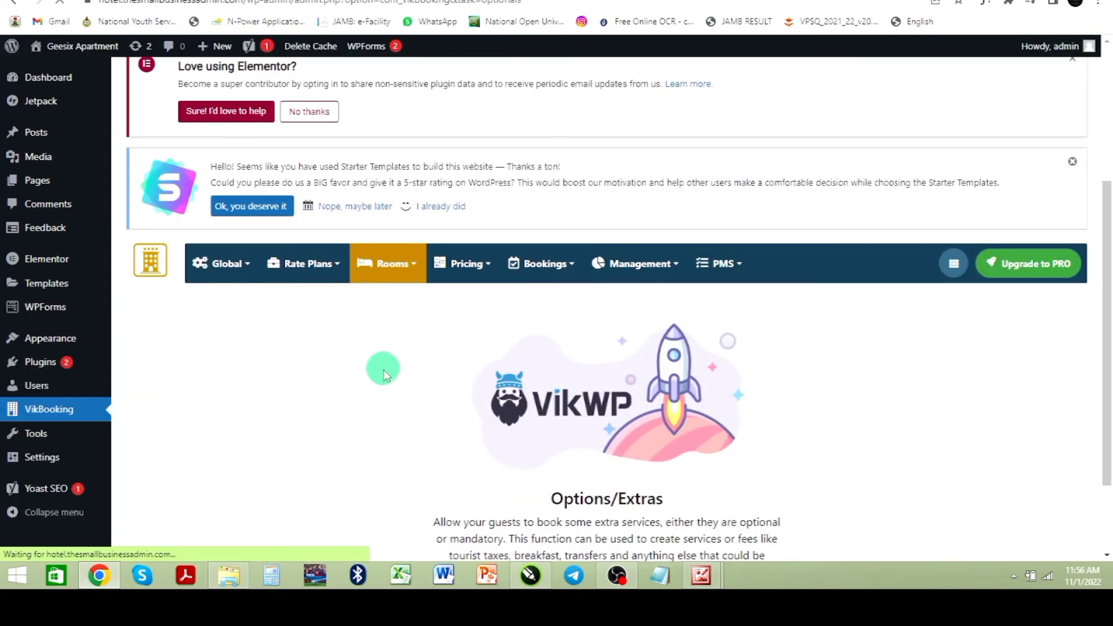
scroll(550, 432, down, 2)
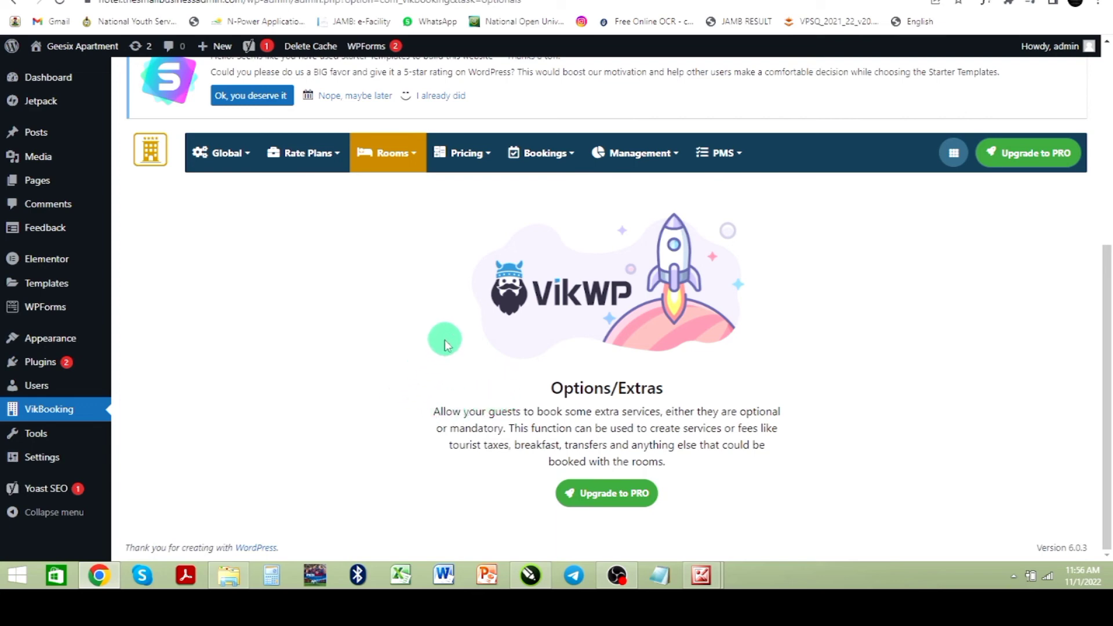
Step: Browse the VikBooking menus and open the Payment Methods page
mouse_move(739, 166)
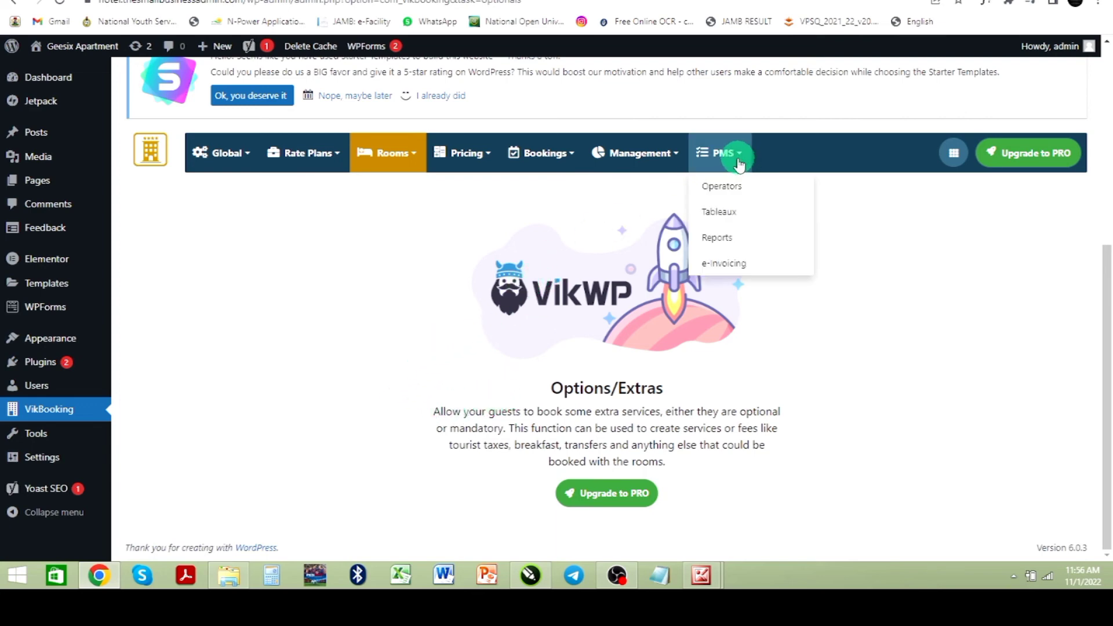
mouse_move(534, 160)
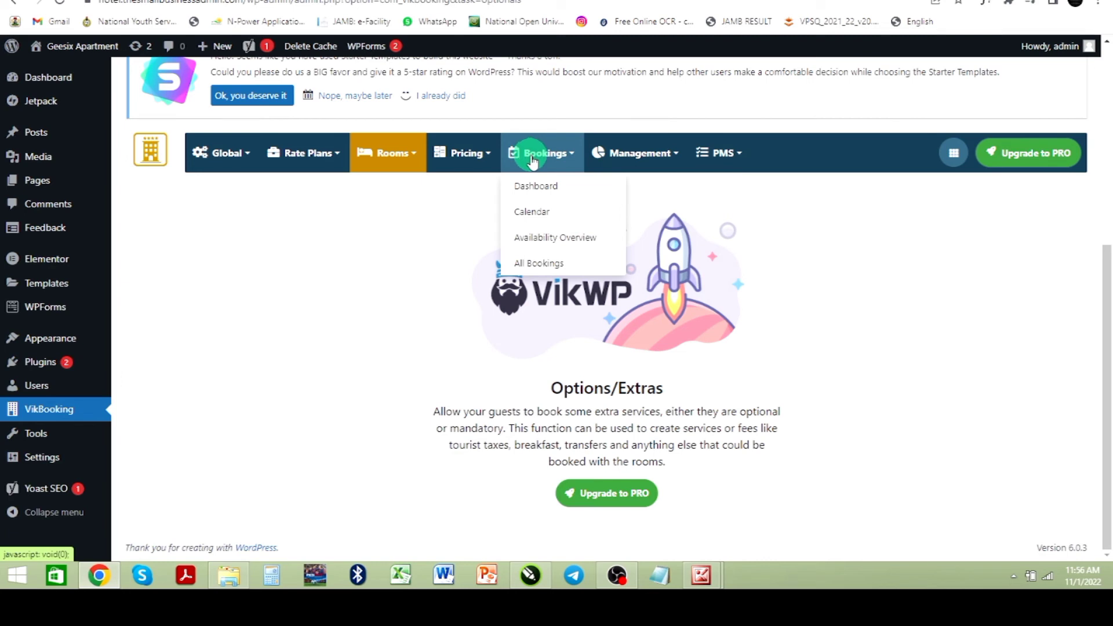
mouse_move(230, 159)
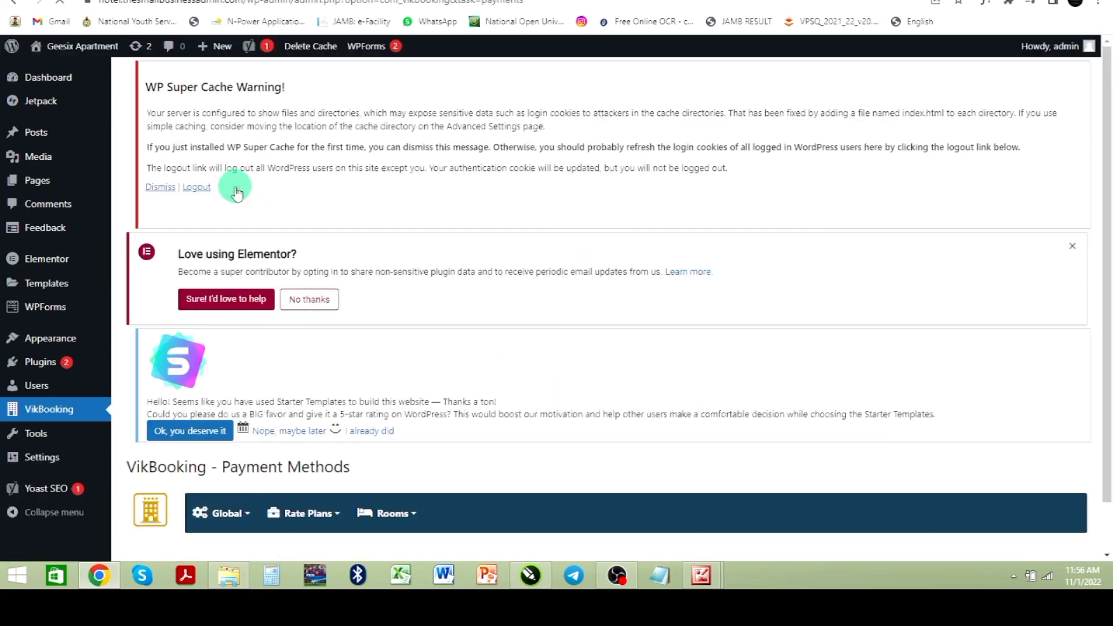
scroll(252, 219, down, 5)
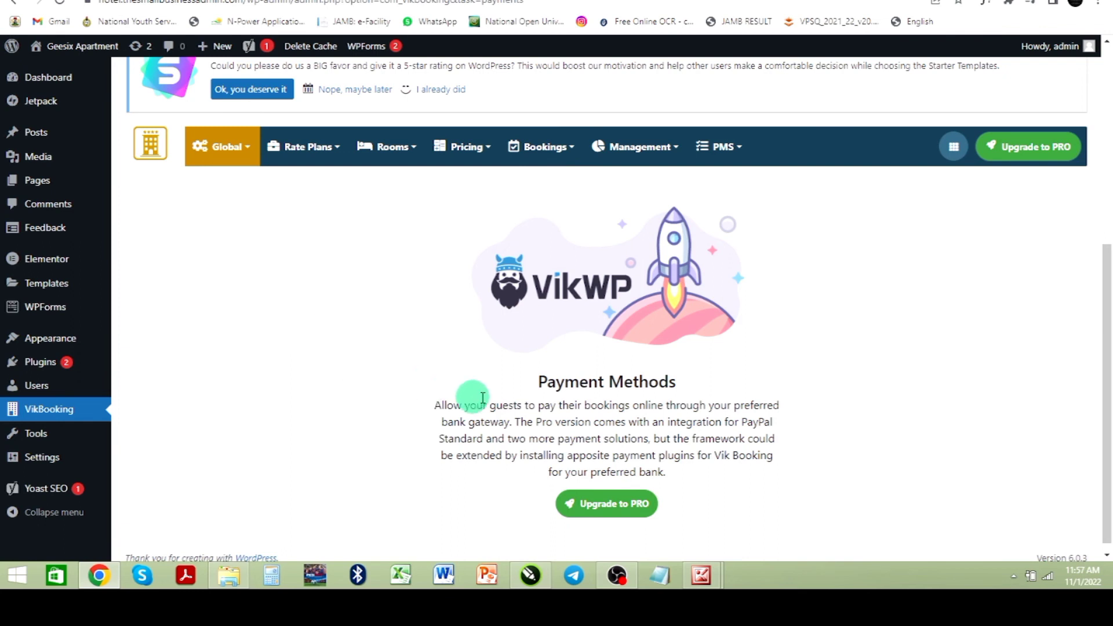
Step: Open the global Configuration and inspect the check-in time and date format options in Main Settings
click(251, 154)
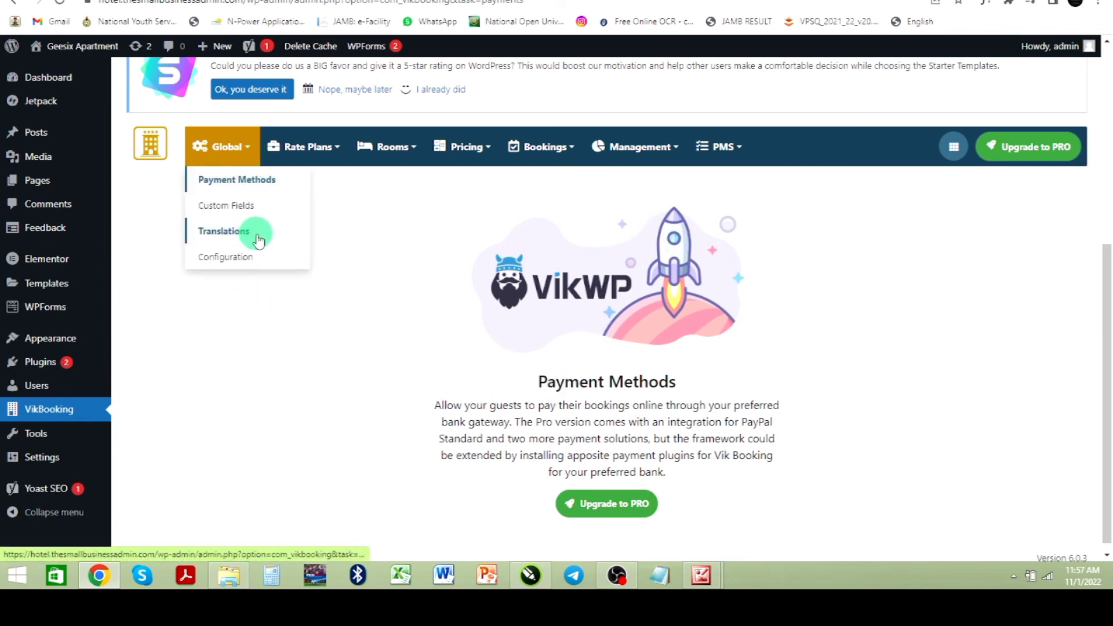
click(229, 262)
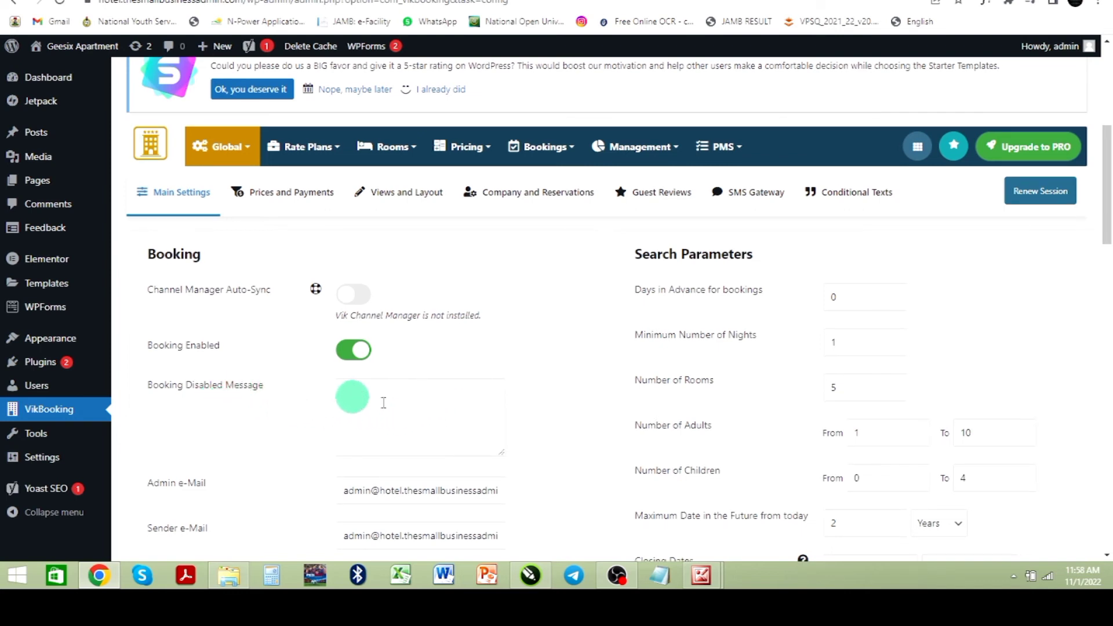
click(410, 416)
scroll(408, 414, down, 2)
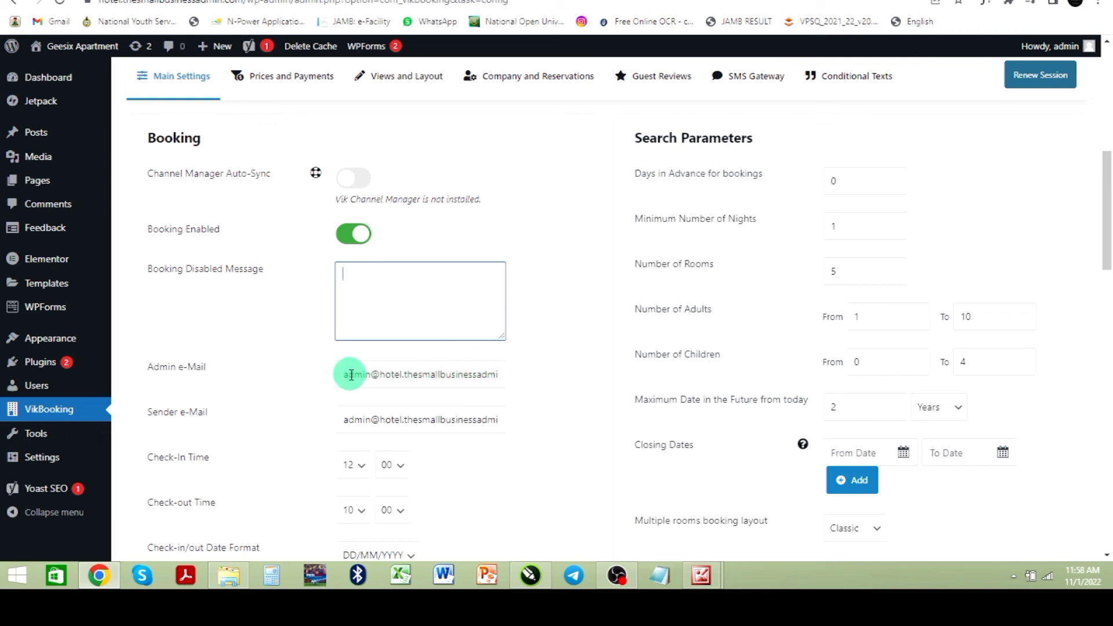
scroll(528, 421, down, 2)
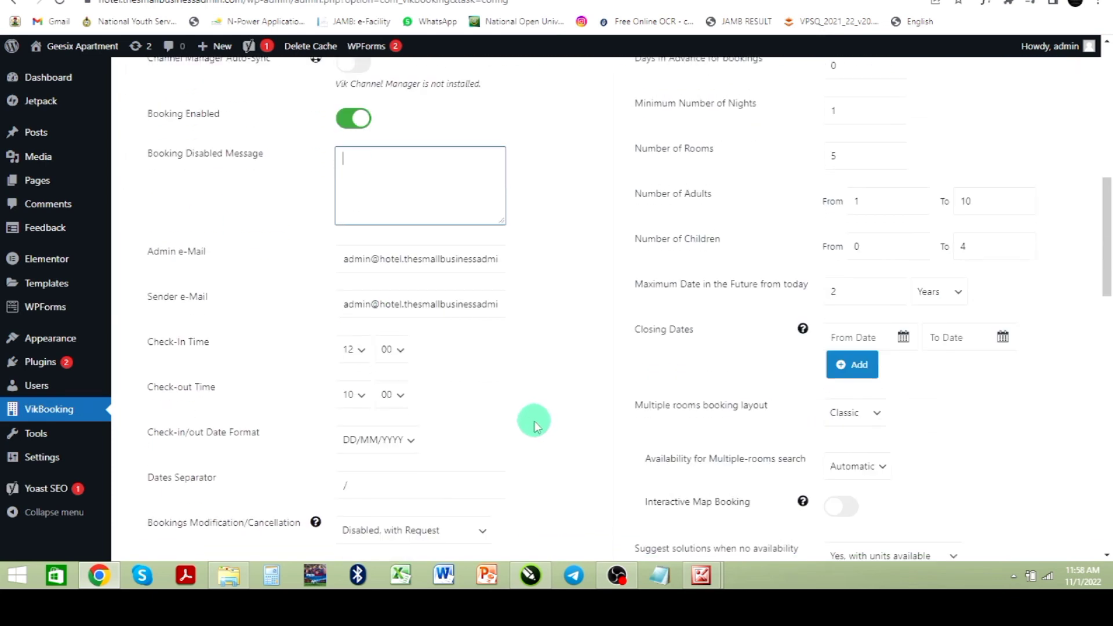
click(361, 351)
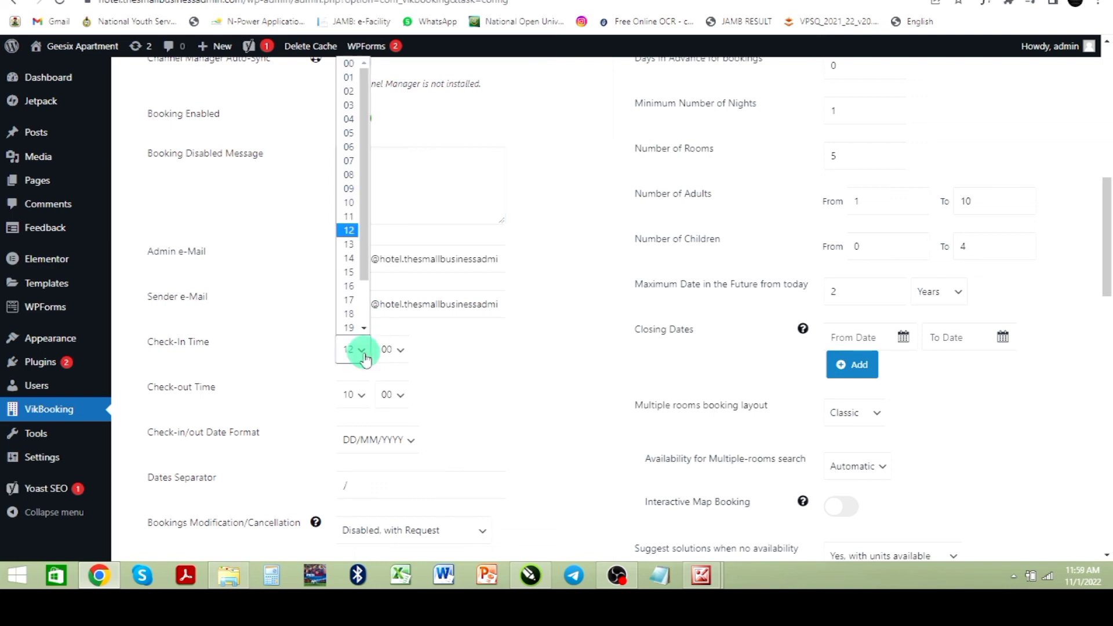
click(545, 303)
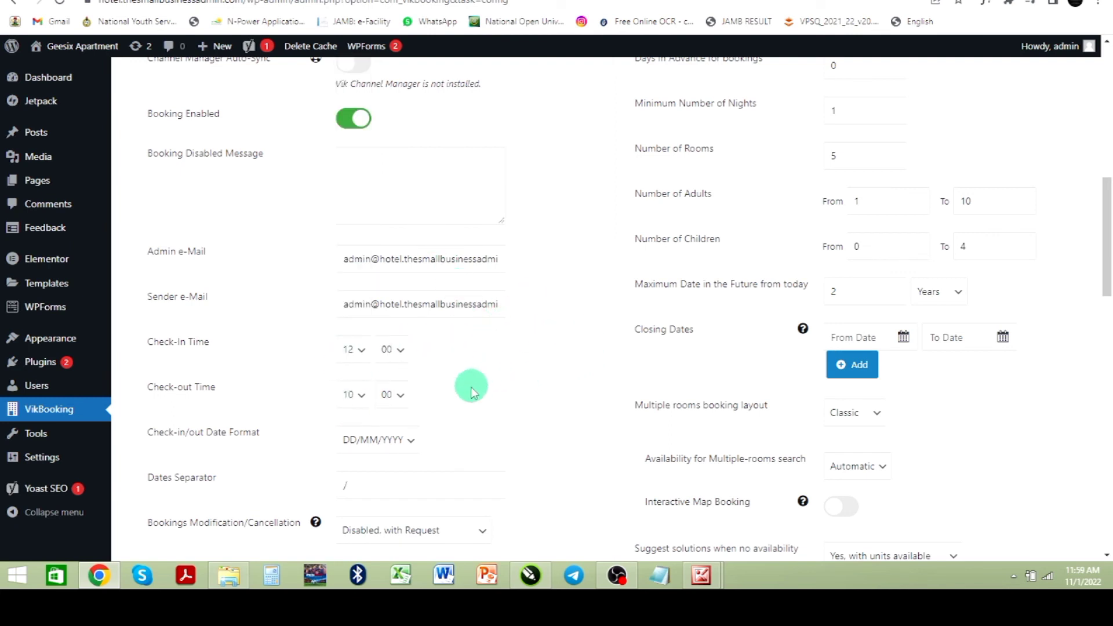
scroll(467, 385, down, 2)
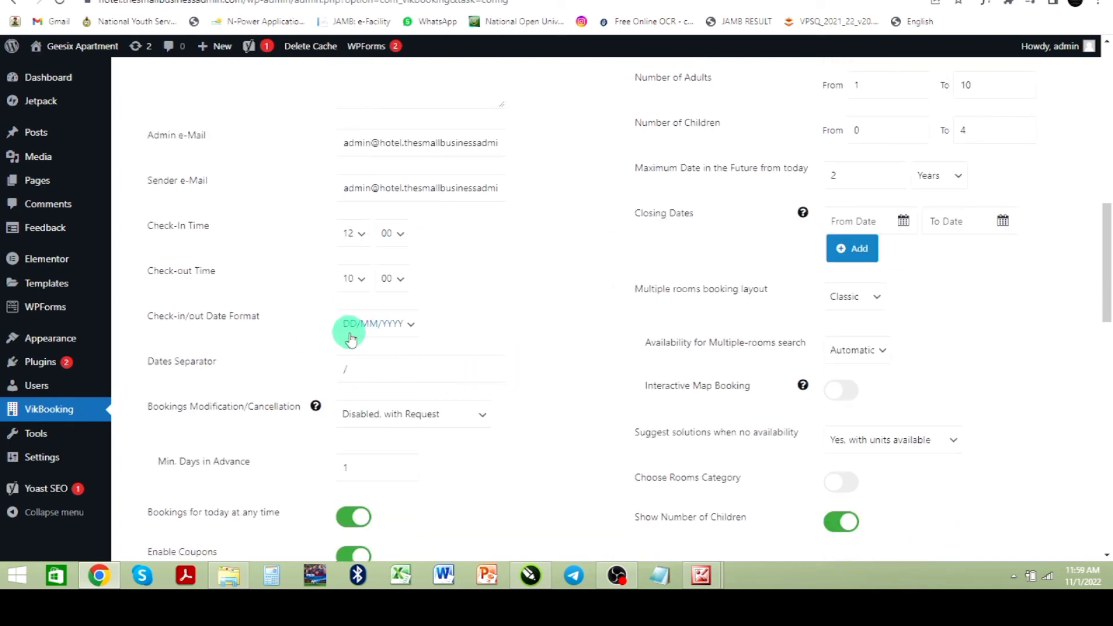
click(414, 326)
click(507, 288)
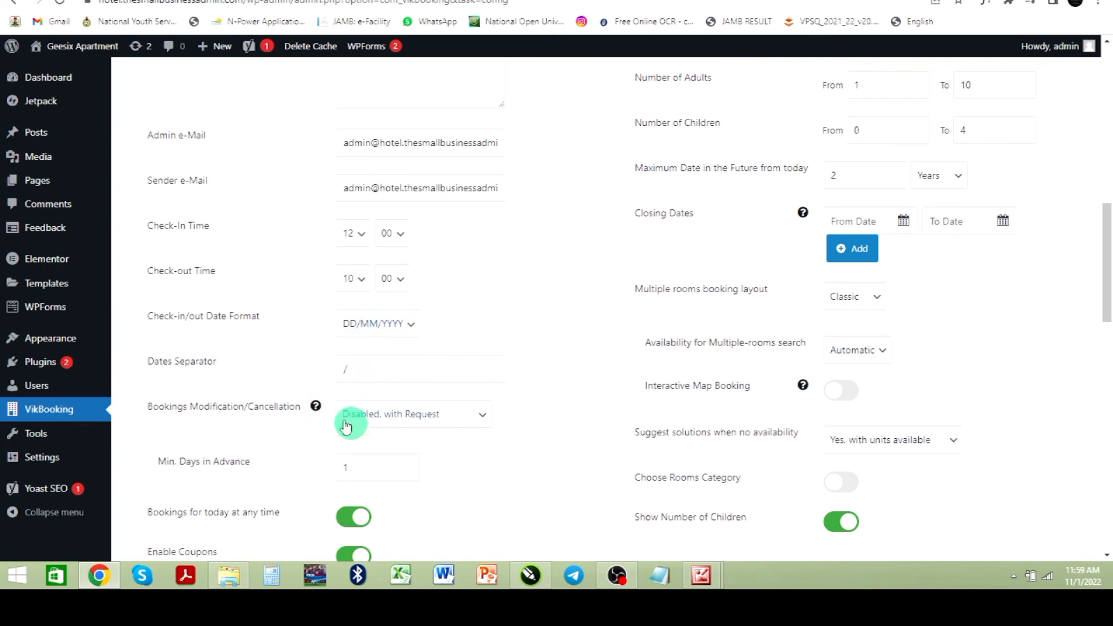
Step: Scroll through the remaining Main Settings booking and system options
scroll(253, 410, down, 2)
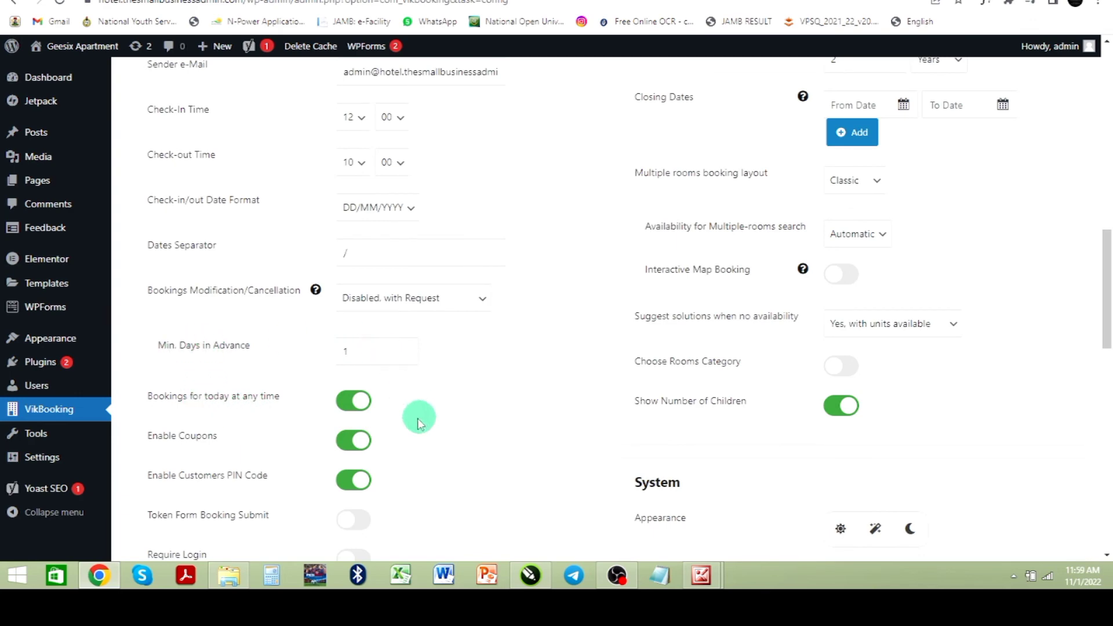
scroll(362, 411, down, 4)
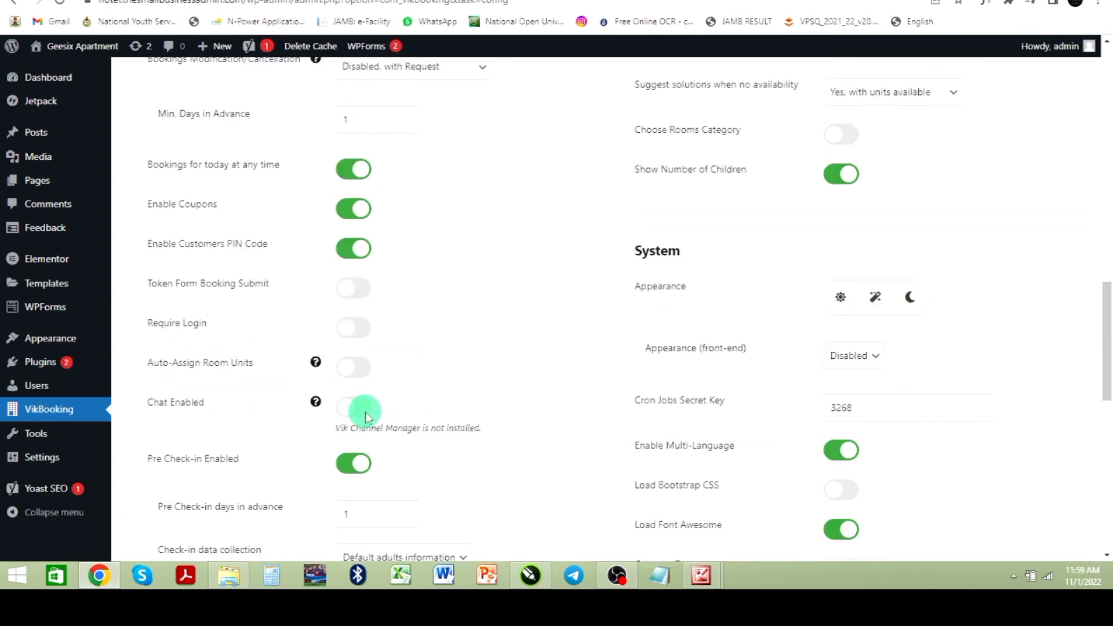
scroll(359, 414, down, 10)
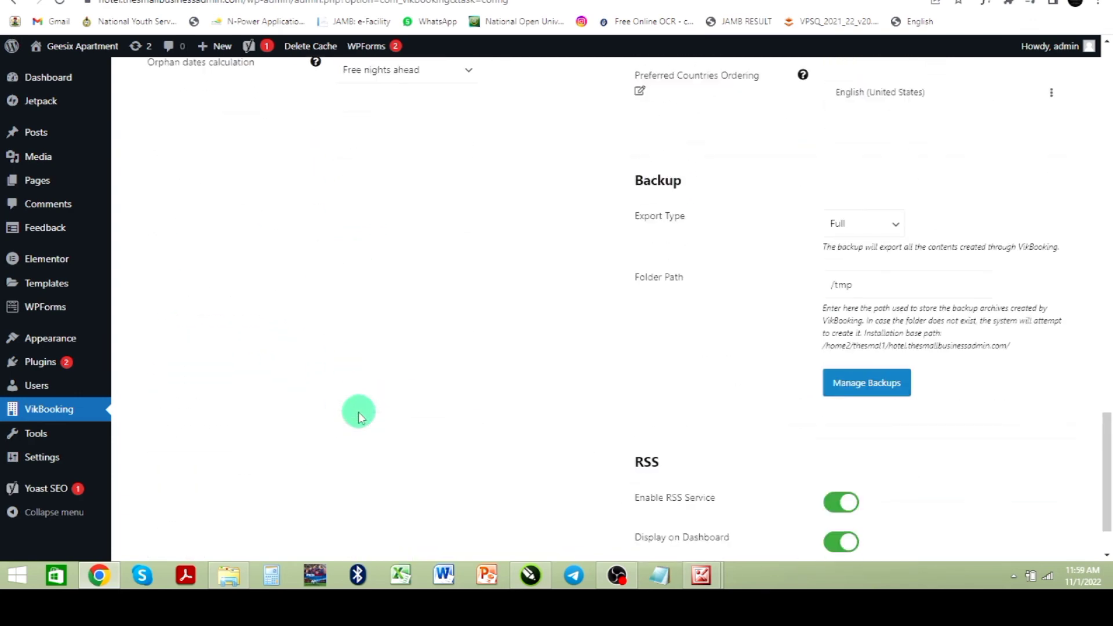
scroll(356, 412, up, 7)
scroll(423, 403, up, 1)
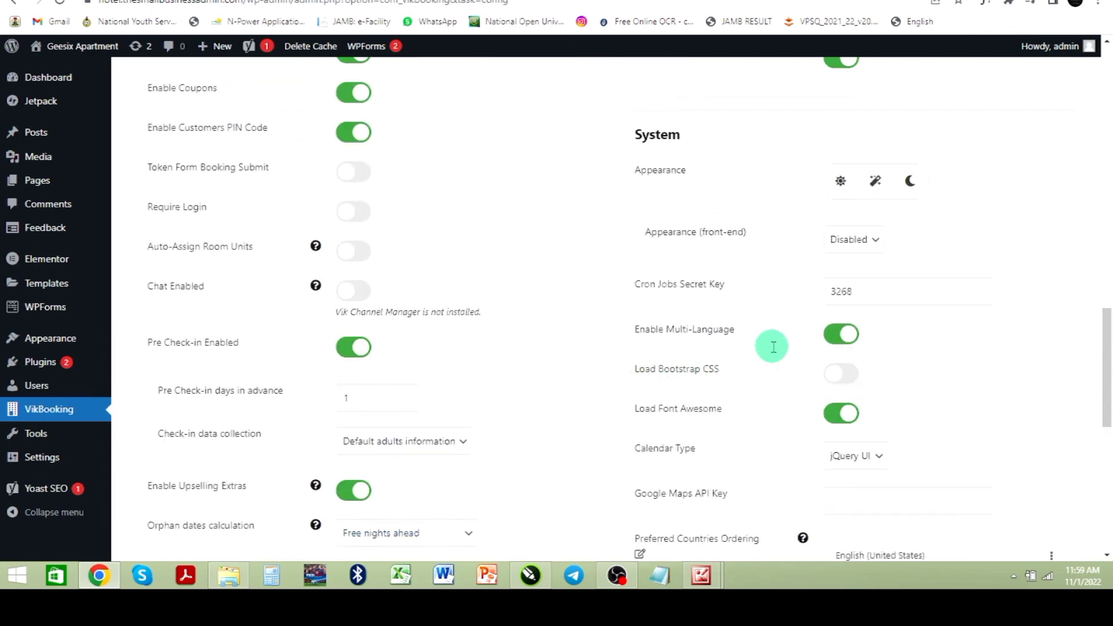
scroll(771, 348, up, 4)
scroll(739, 350, up, 6)
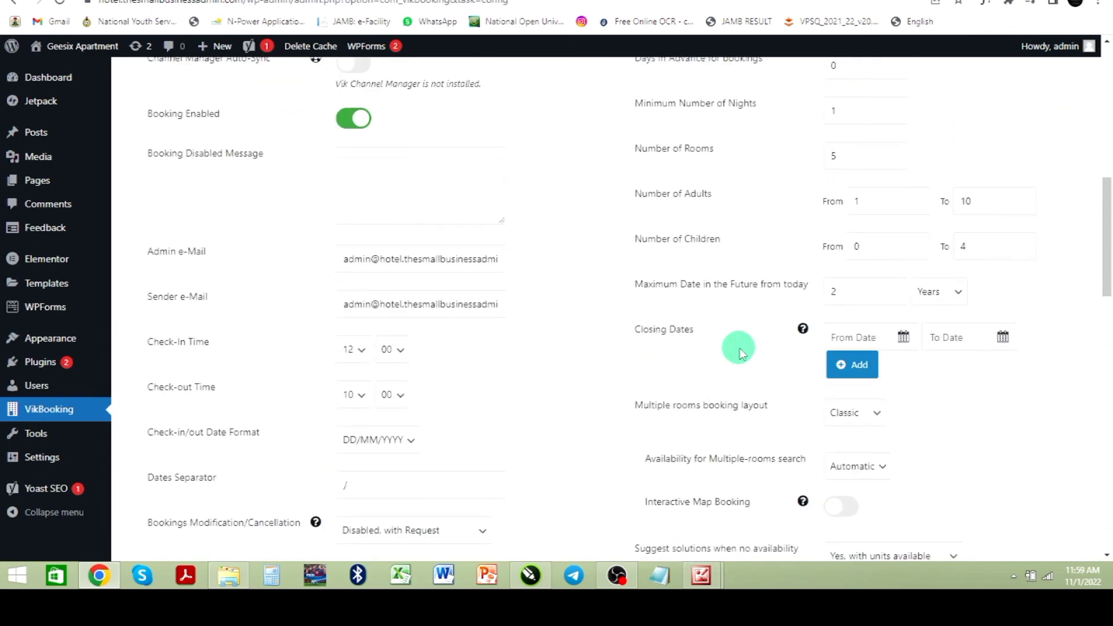
scroll(760, 351, up, 2)
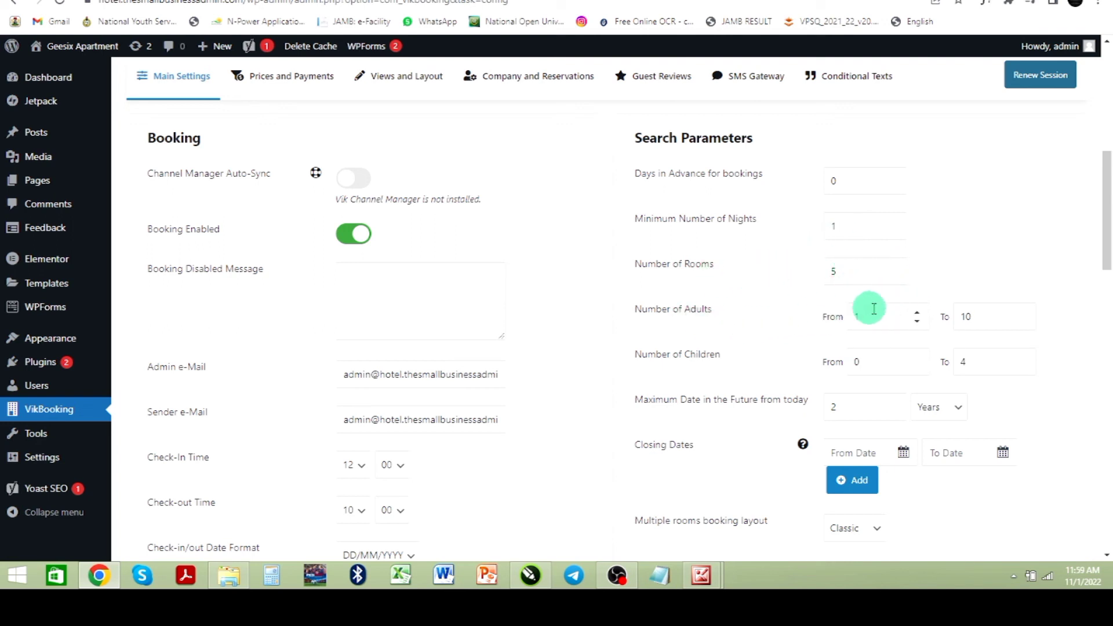
Step: Review the Main Settings search parameters along with the system, backup and RSS options
scroll(902, 312, down, 2)
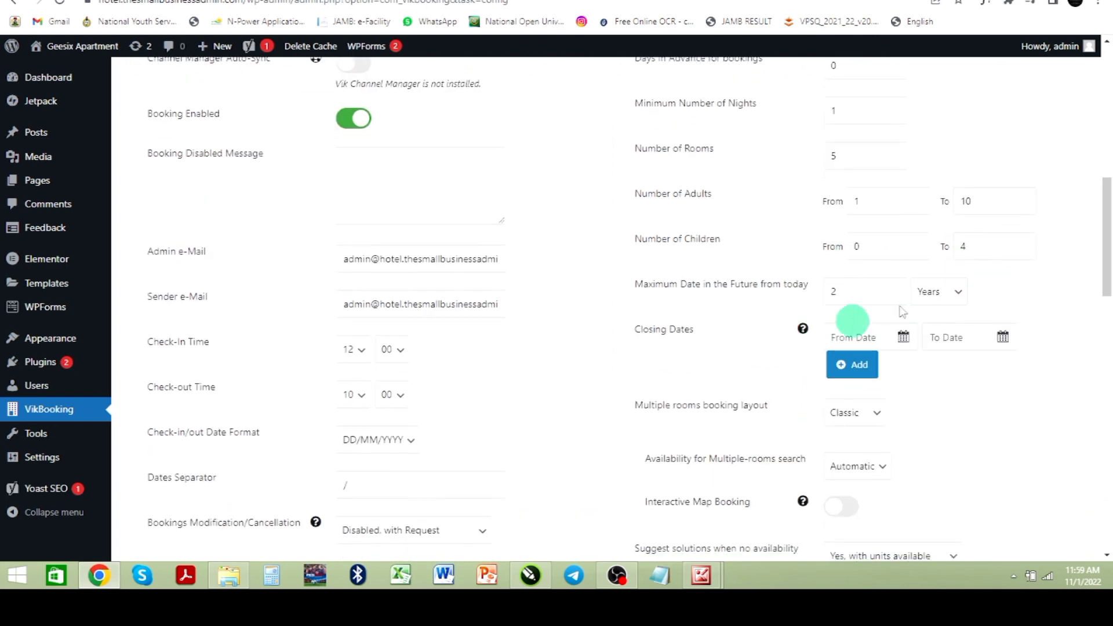
scroll(726, 307, down, 2)
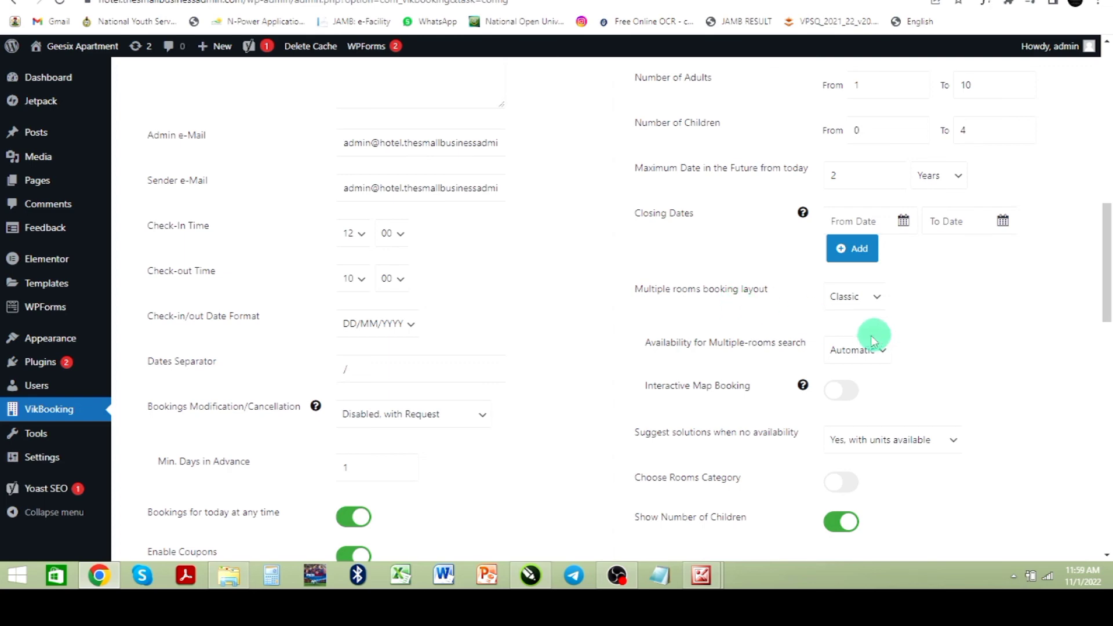
scroll(858, 345, down, 6)
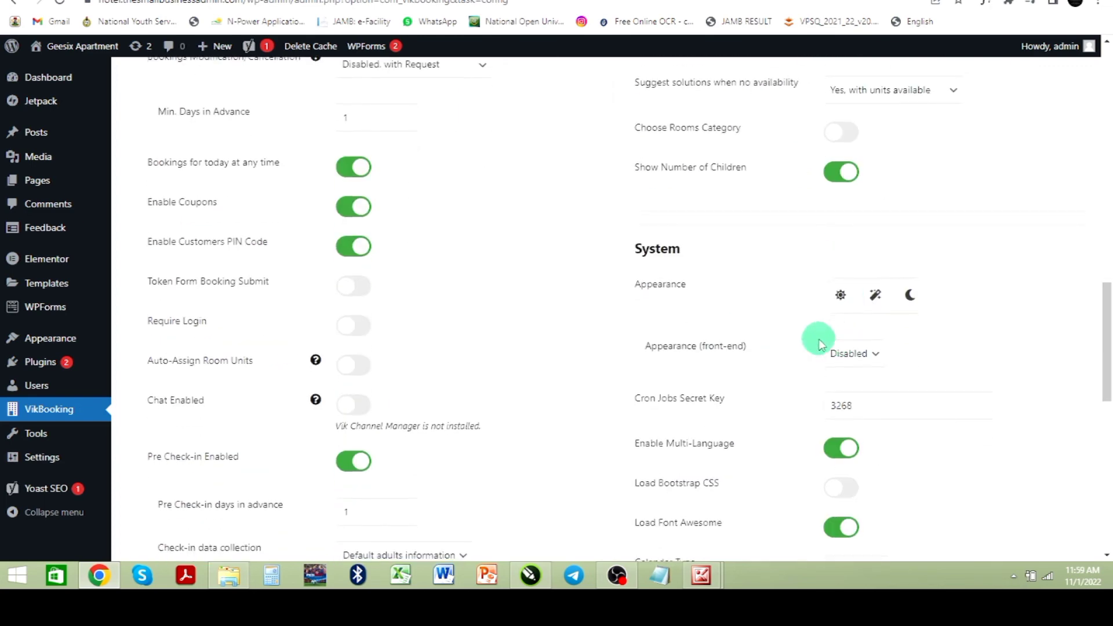
scroll(815, 339, down, 2)
scroll(820, 344, down, 4)
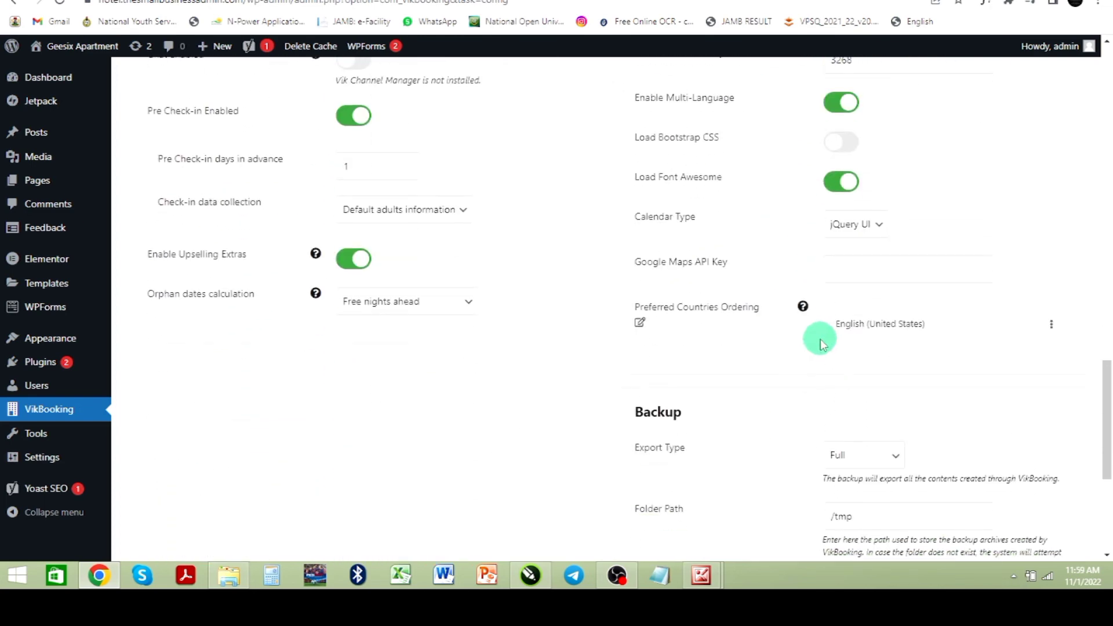
scroll(822, 343, down, 4)
scroll(819, 344, down, 2)
scroll(821, 339, up, 7)
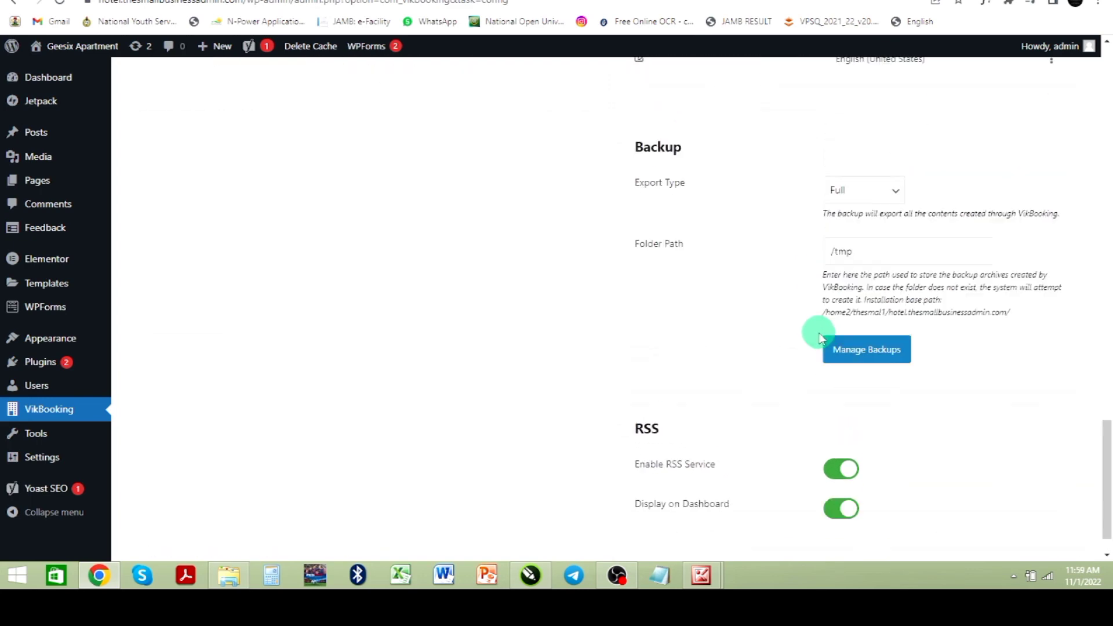
scroll(831, 335, up, 11)
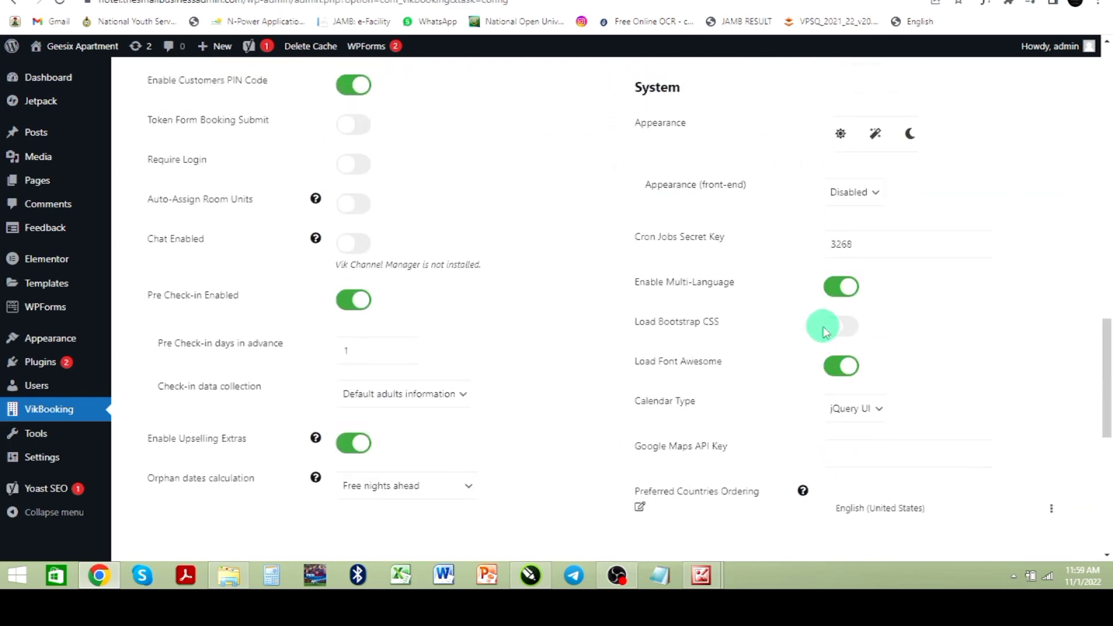
scroll(828, 325, up, 9)
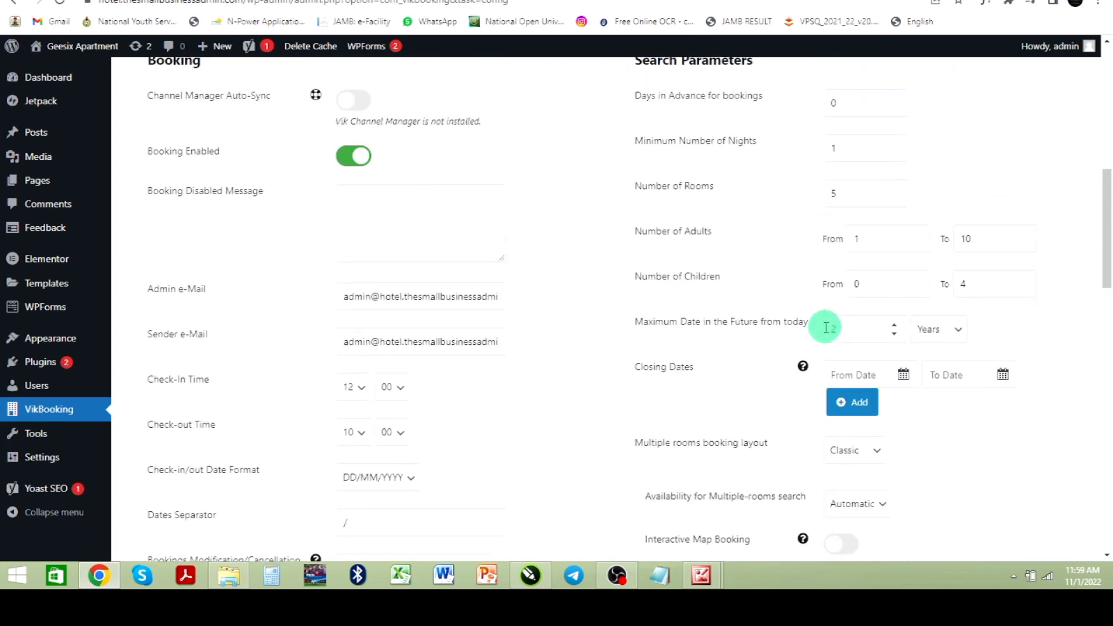
scroll(696, 320, down, 4)
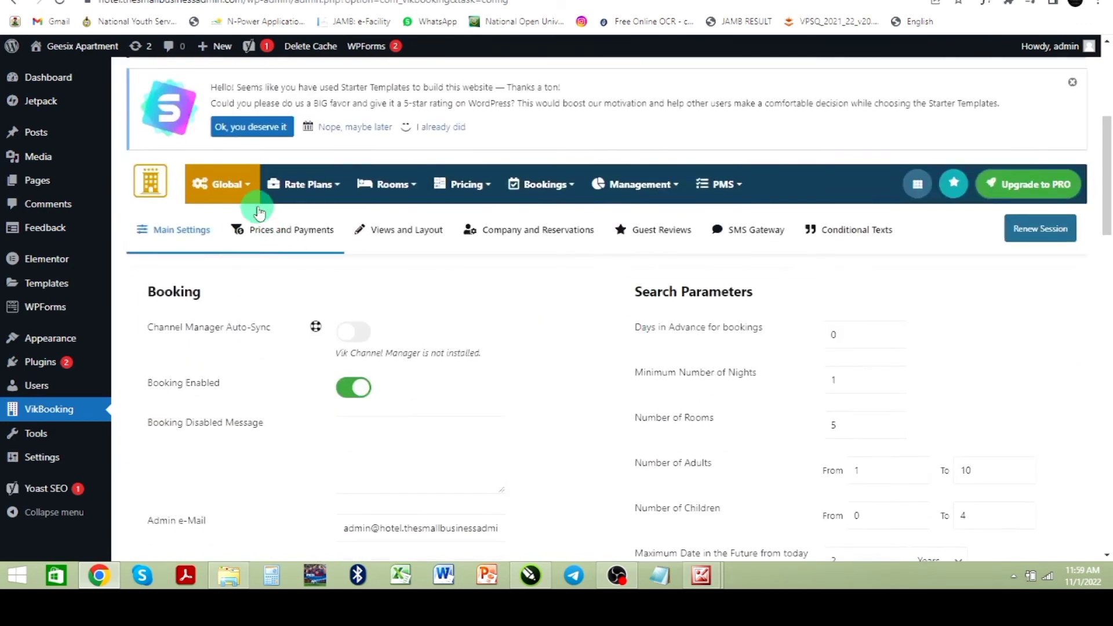
Step: Open the VikBooking bookings dashboard and scroll through its arrivals, departures, calendar and weekly bookings panels
mouse_move(281, 179)
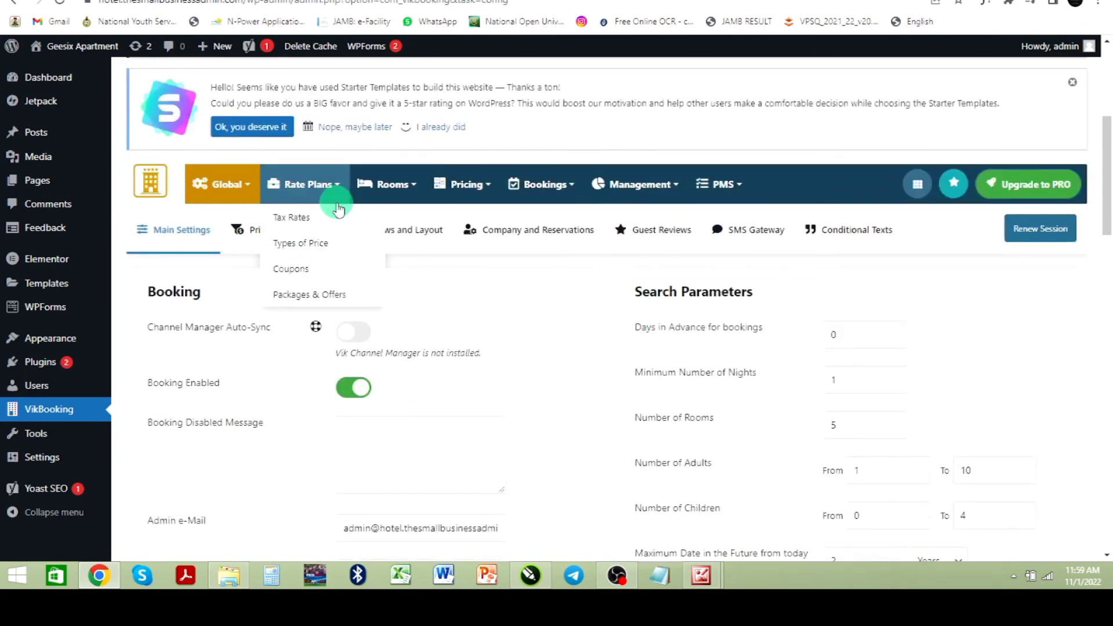
mouse_move(464, 204)
mouse_move(515, 199)
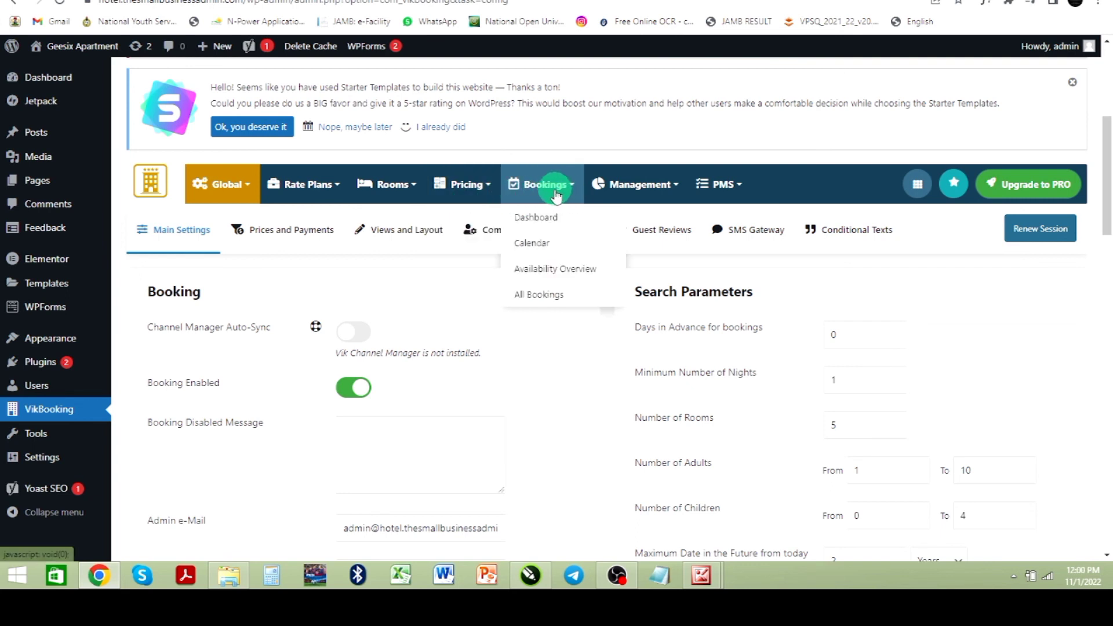
click(541, 221)
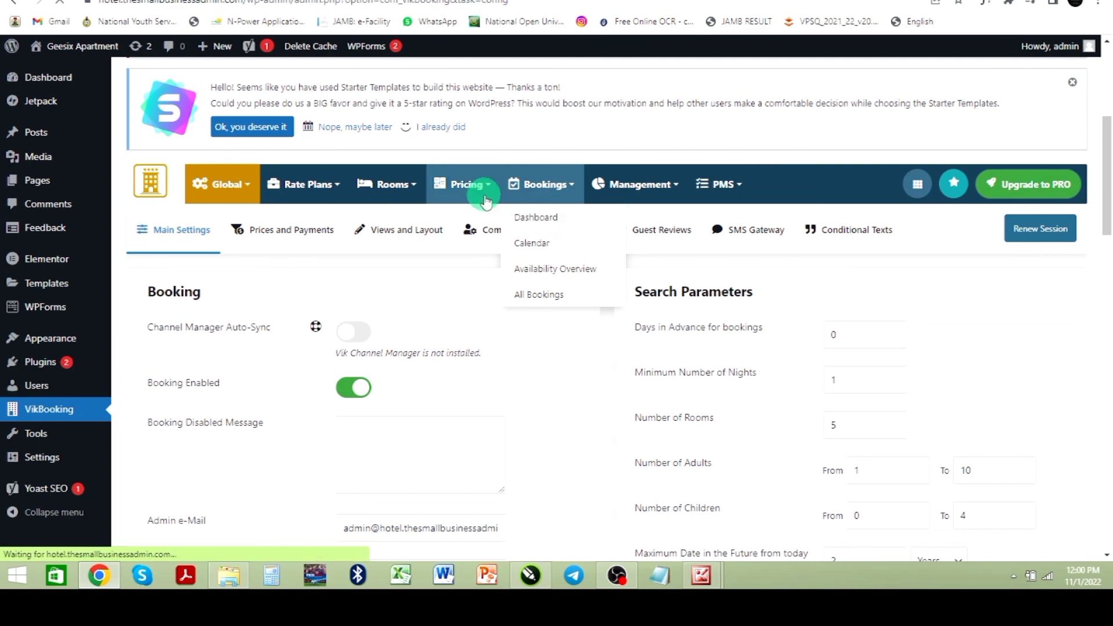
scroll(461, 224, down, 2)
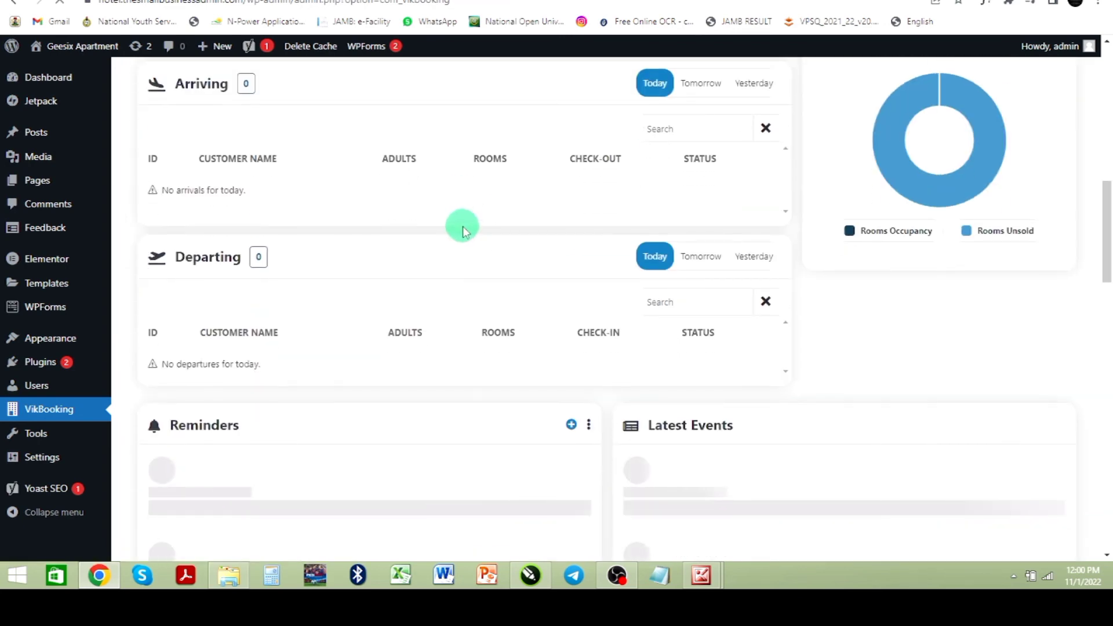
scroll(461, 226, down, 2)
scroll(464, 230, up, 4)
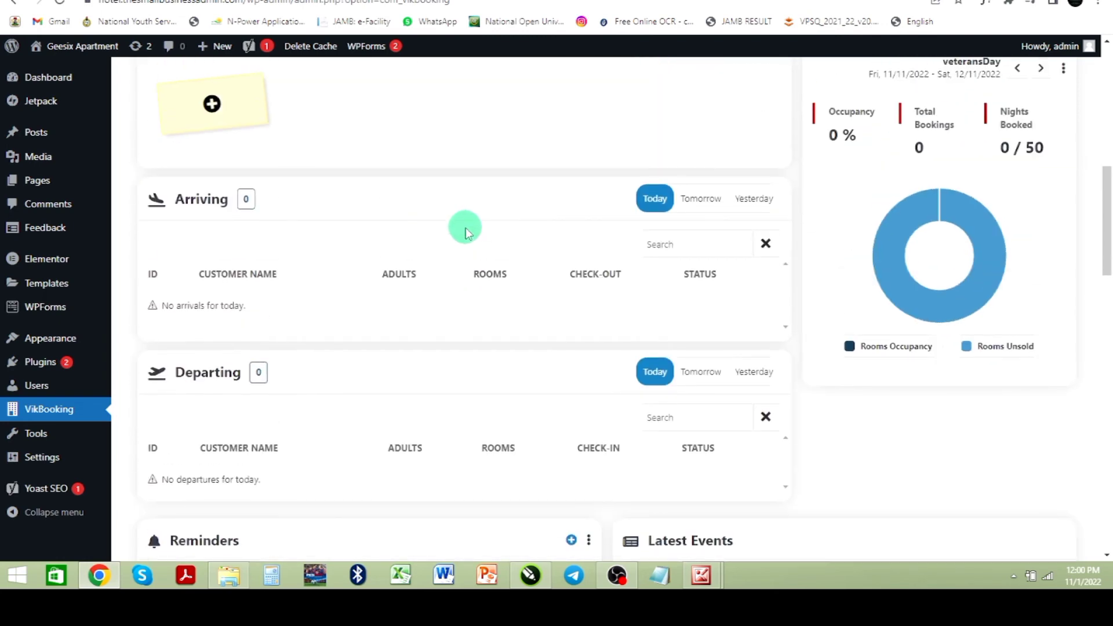
scroll(467, 231, down, 2)
scroll(461, 229, down, 4)
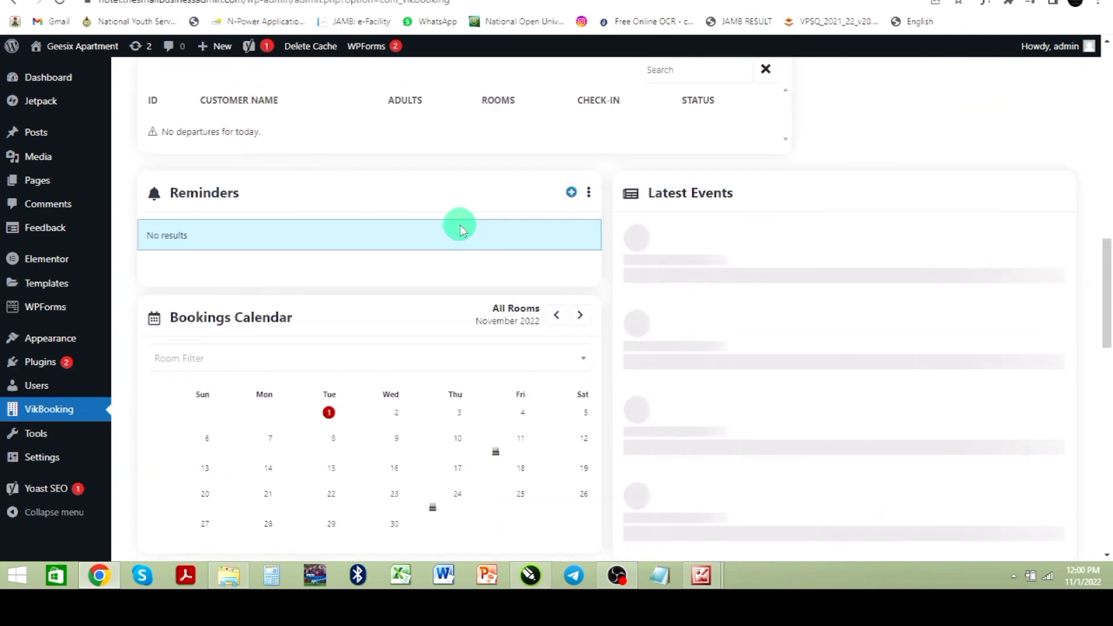
scroll(460, 227, down, 2)
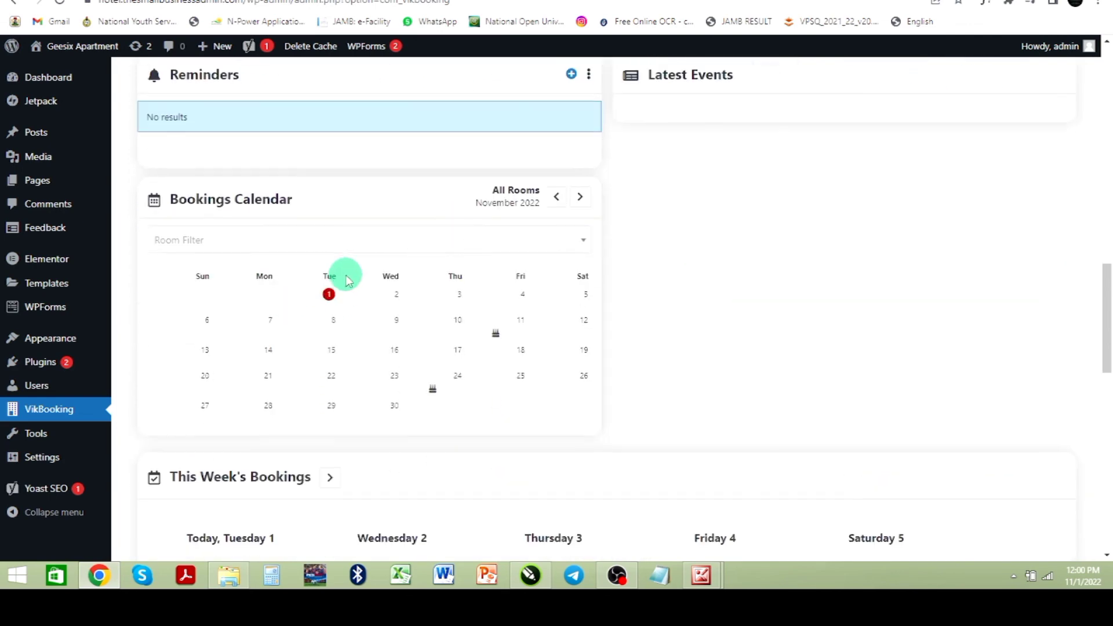
scroll(348, 275, down, 2)
scroll(354, 278, down, 4)
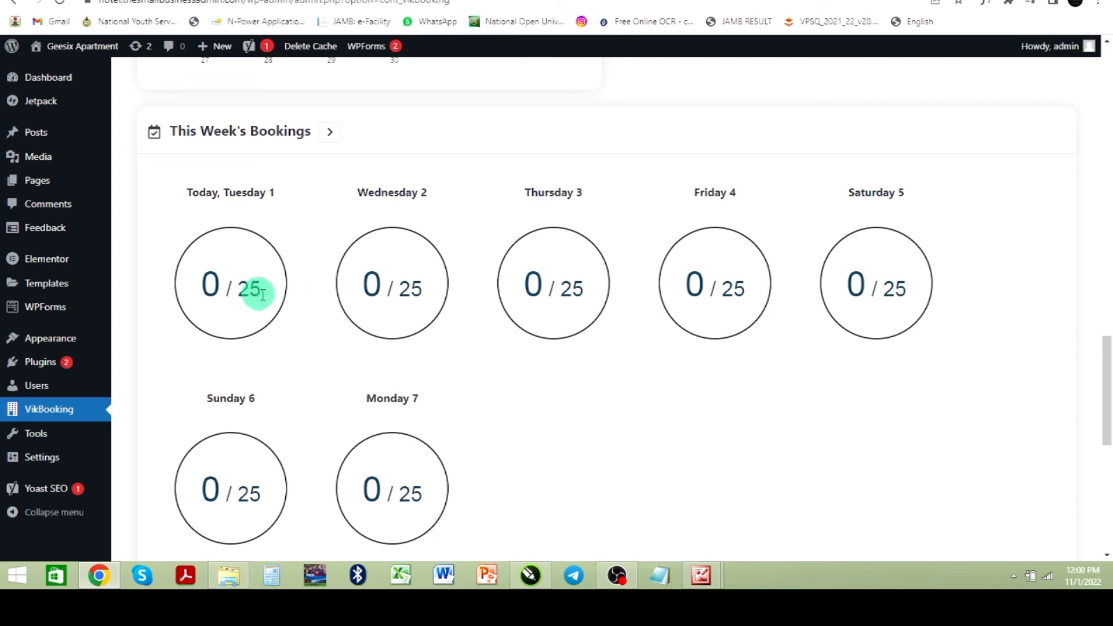
scroll(267, 292, down, 1)
scroll(282, 288, down, 8)
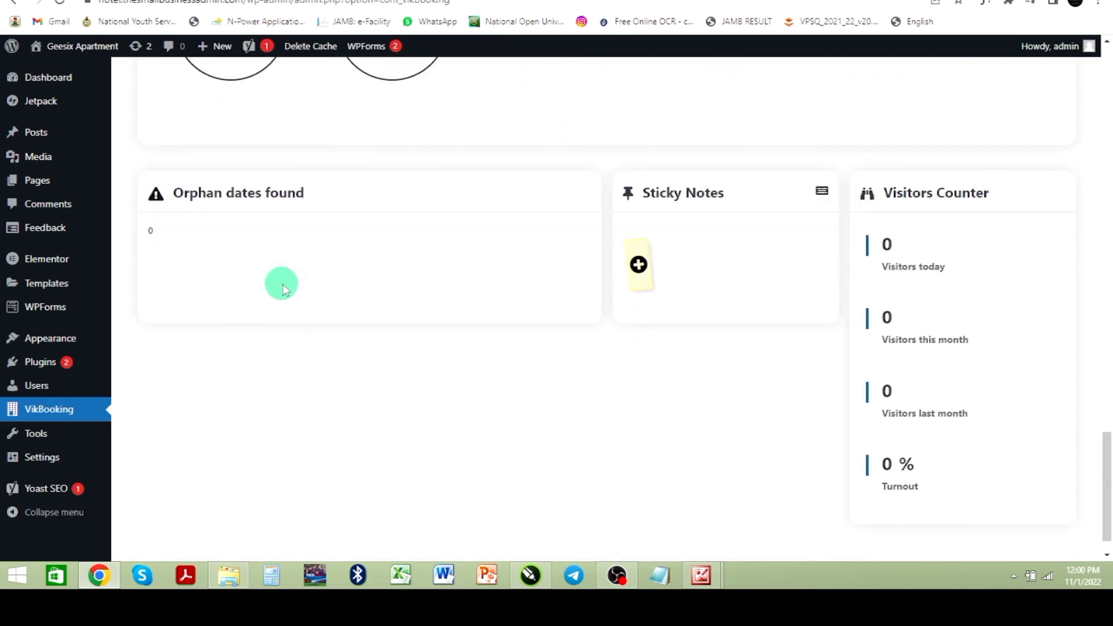
scroll(467, 278, up, 20)
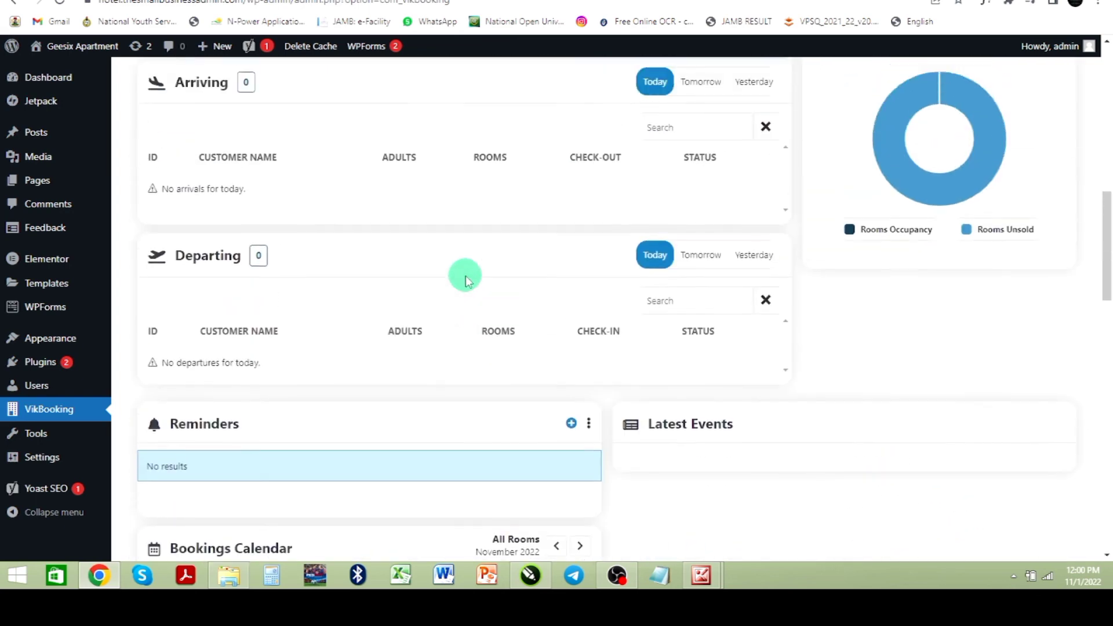
scroll(465, 276, up, 2)
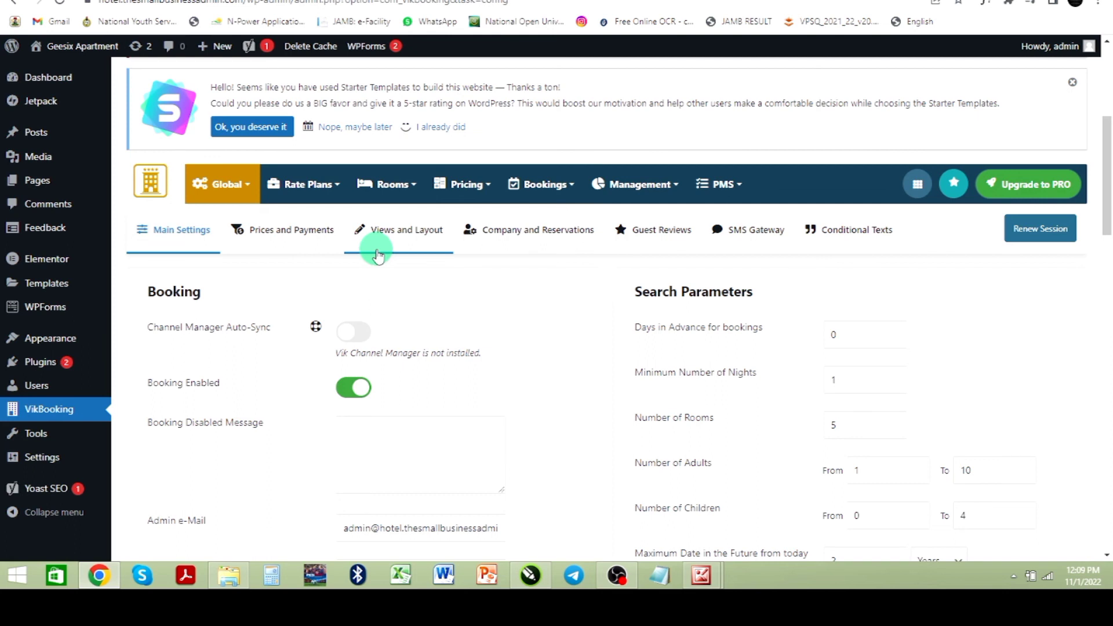
Step: Return to Configuration and set the currency name to NGN, the currency symbol to N and the transactions currency code to NGN
click(211, 173)
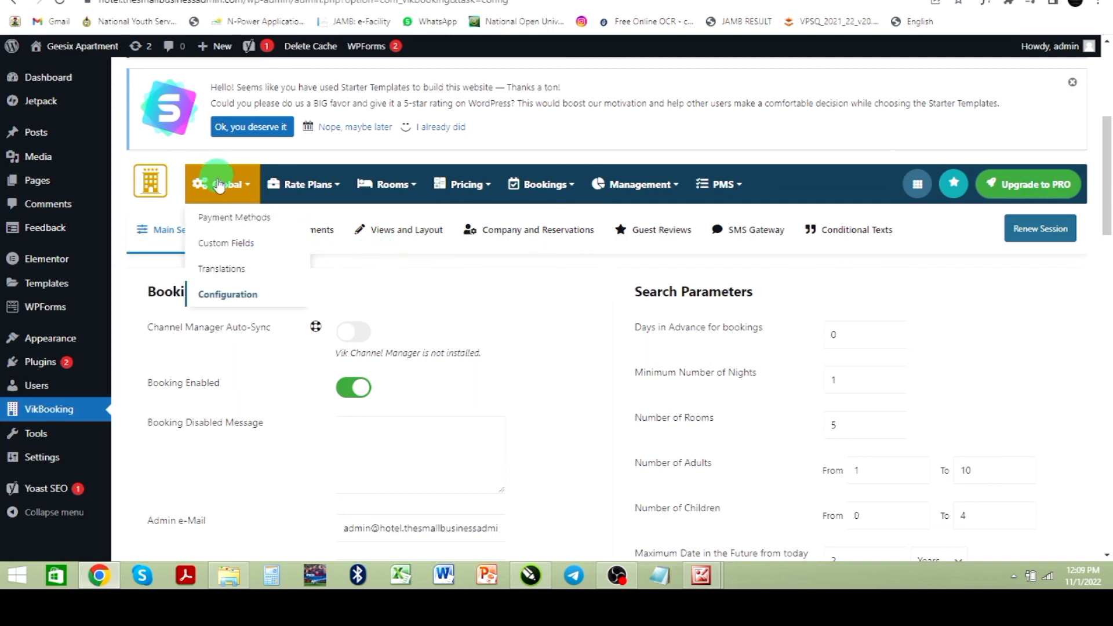
click(233, 297)
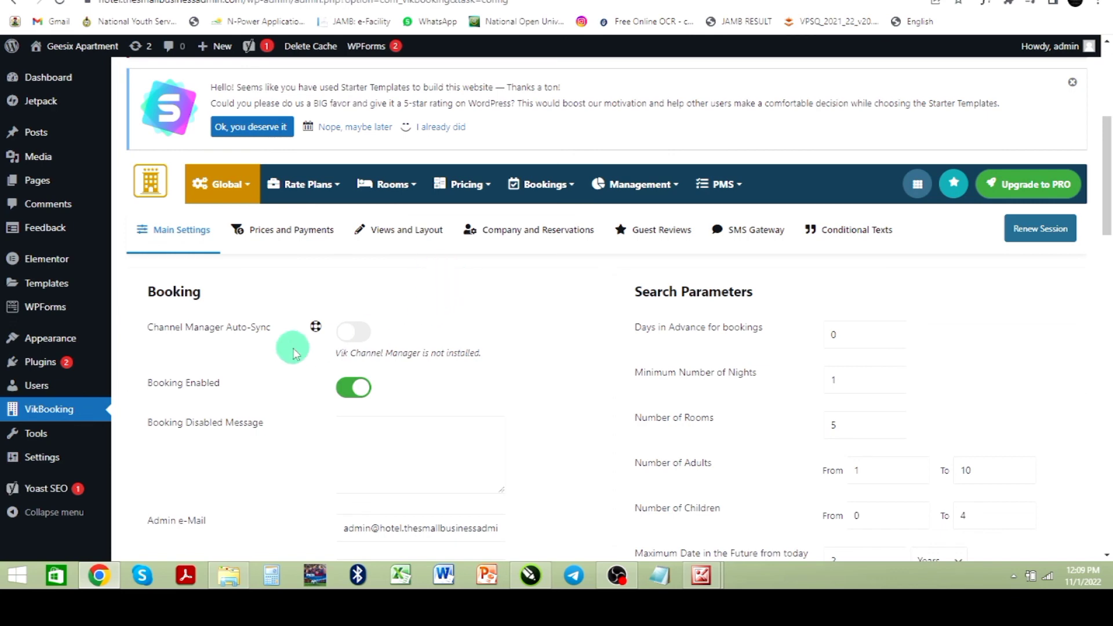
scroll(278, 218, down, 2)
scroll(261, 198, up, 2)
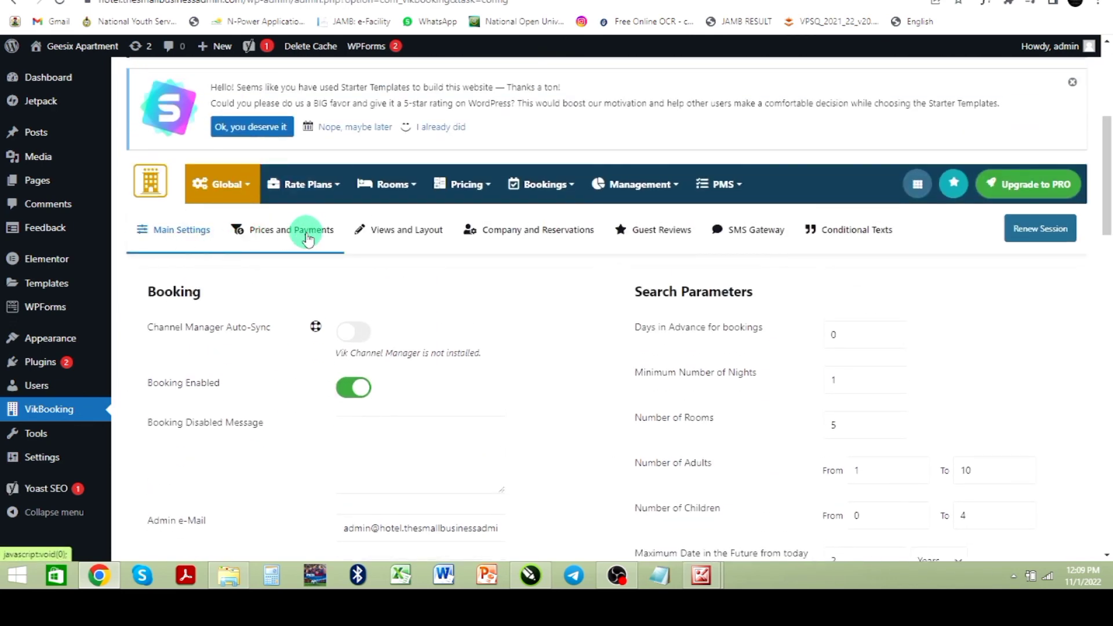
click(312, 234)
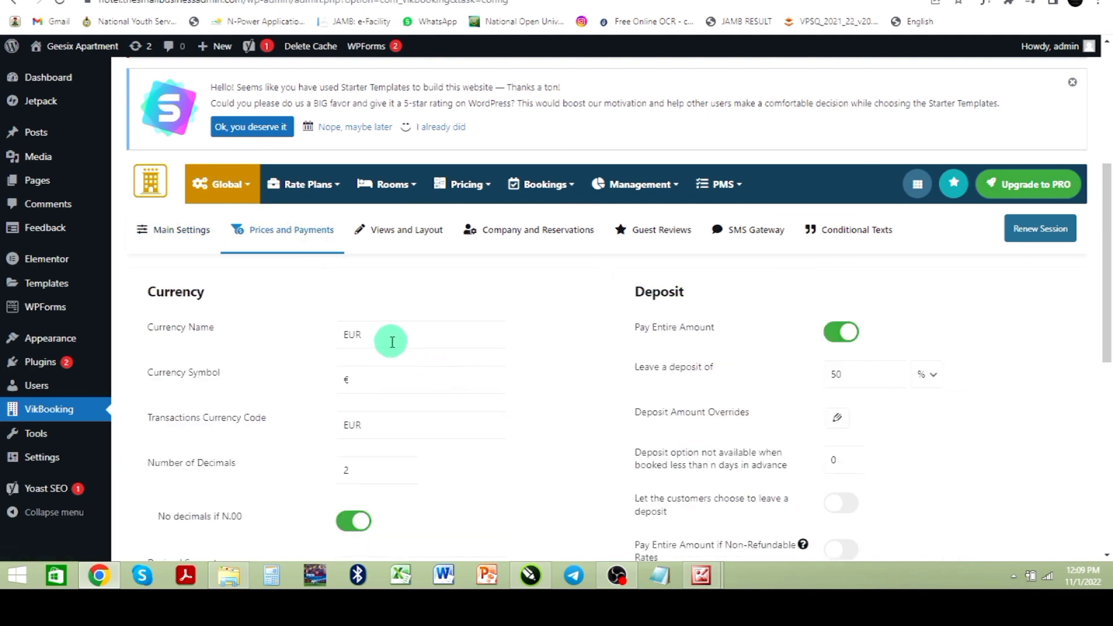
drag(398, 338, 313, 335)
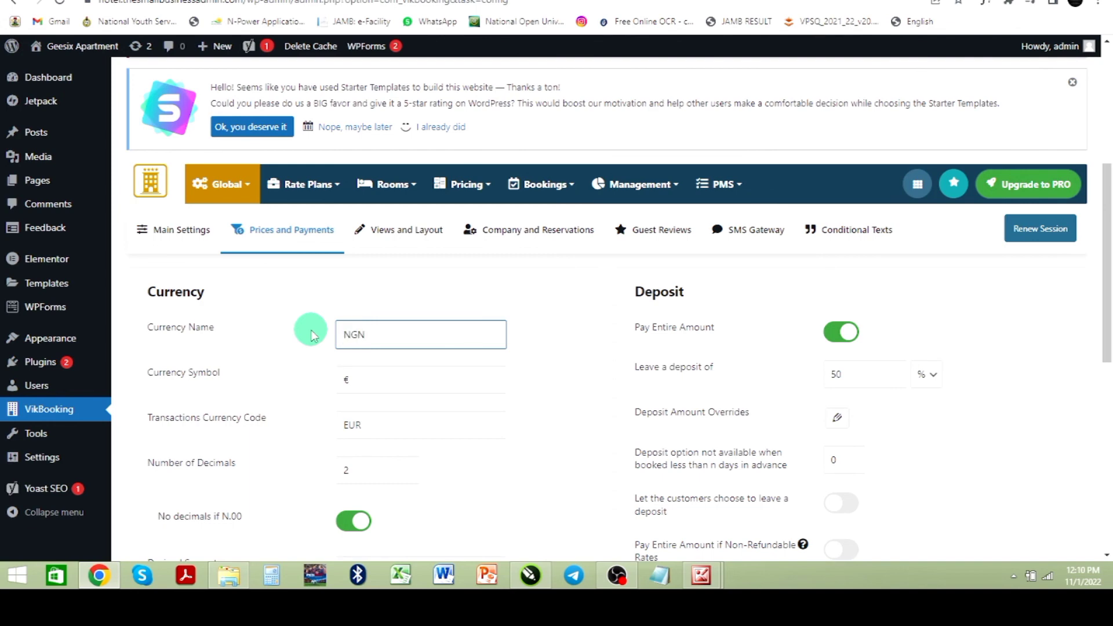
click(397, 381)
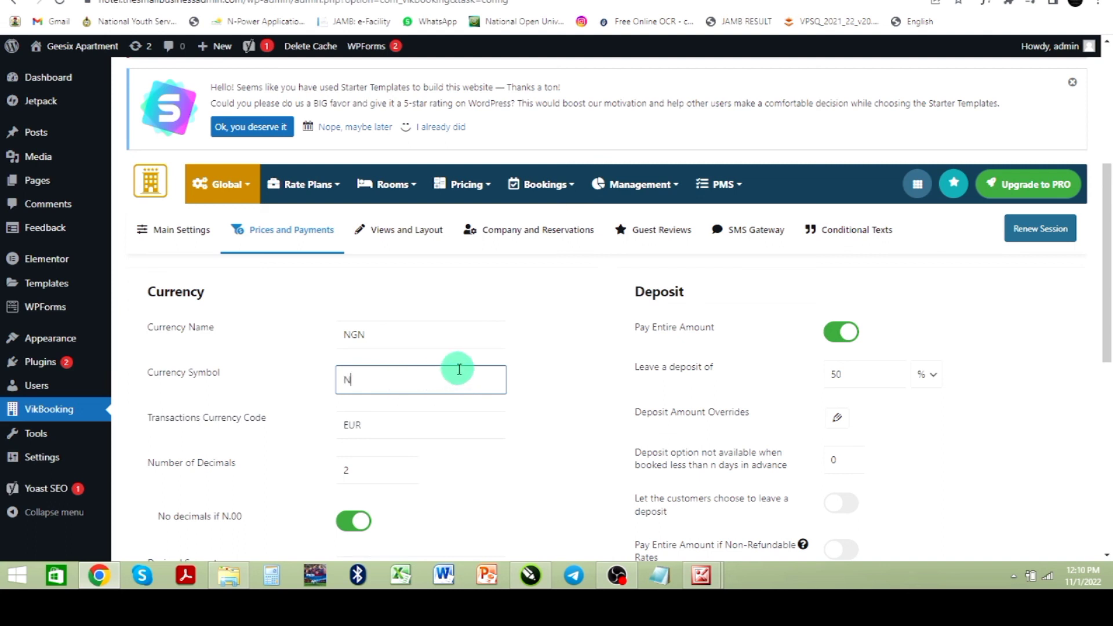
drag(389, 426, 306, 428)
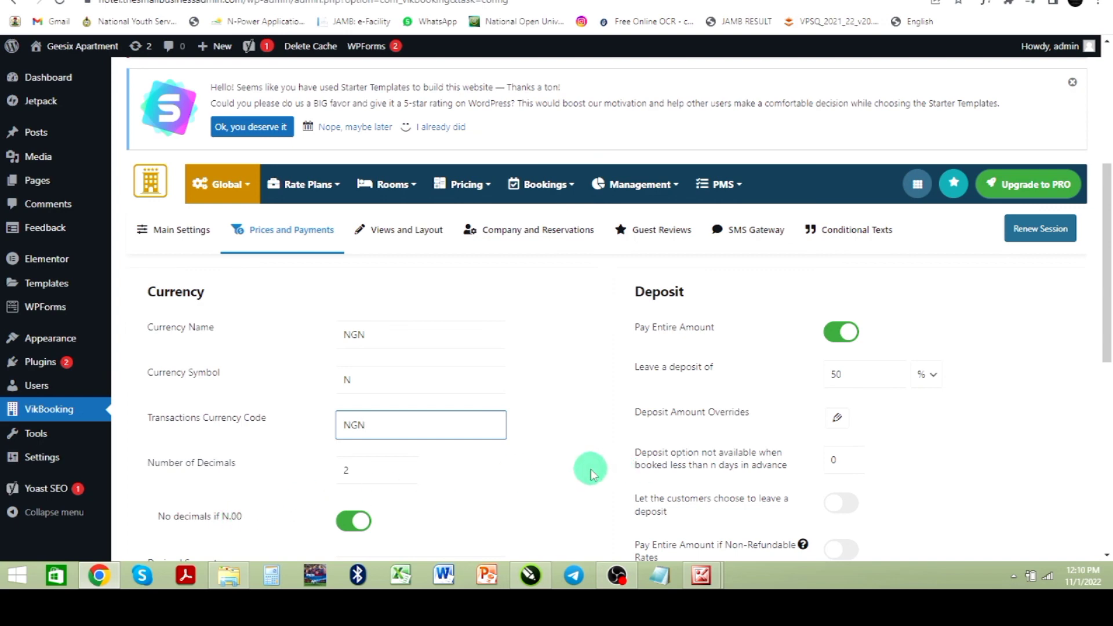
Step: Scroll through the tax and payment options, then open the Views and Layout settings
scroll(585, 467, down, 4)
scroll(571, 471, down, 4)
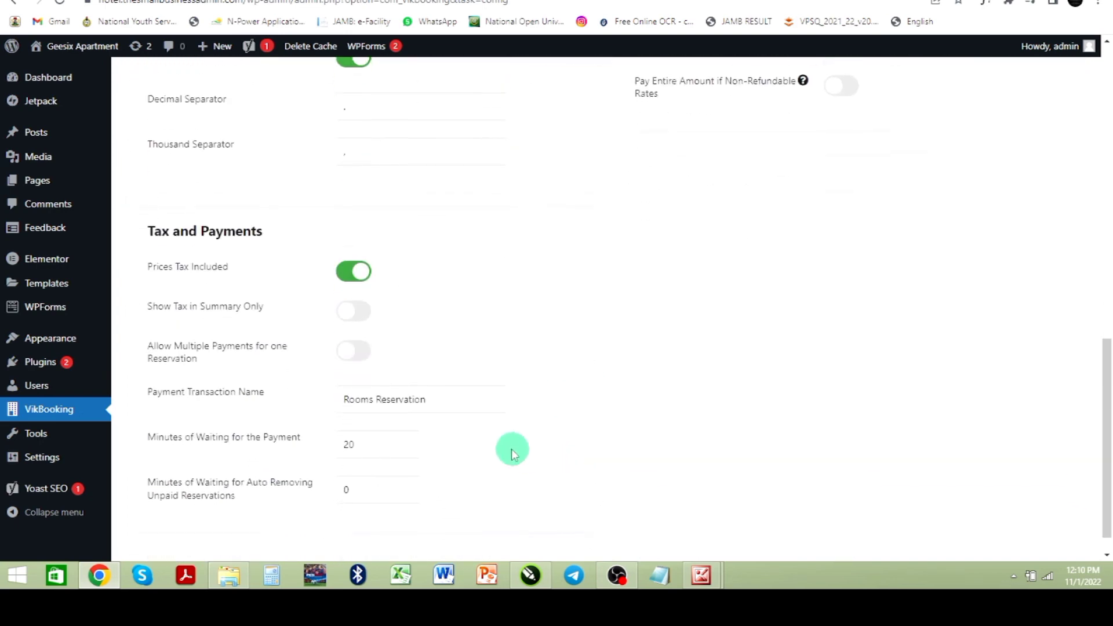
scroll(356, 405, up, 10)
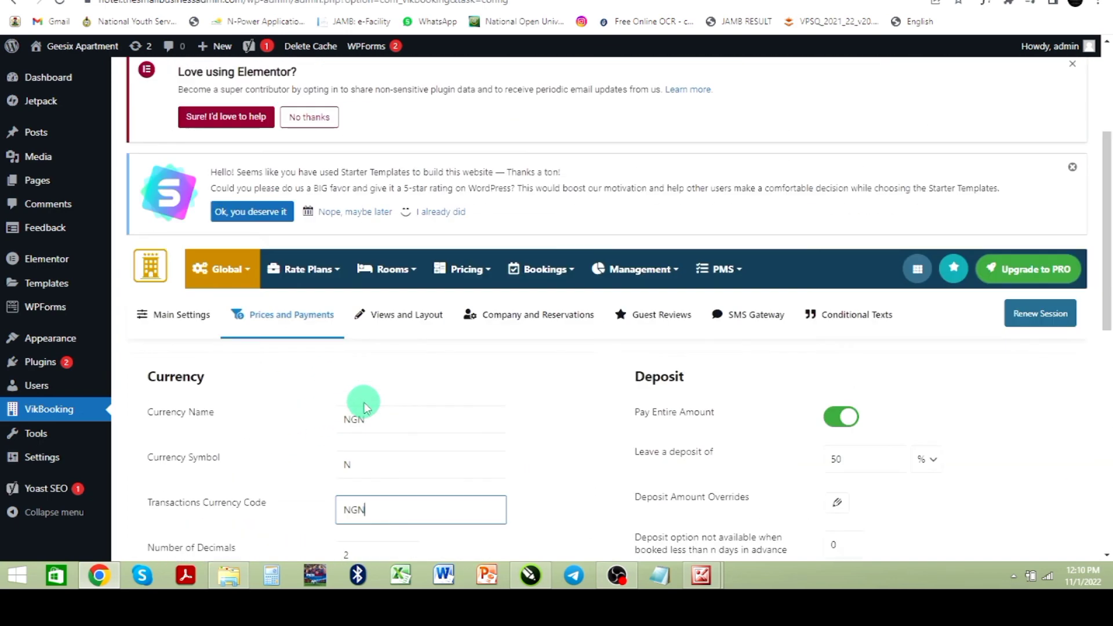
scroll(579, 456, down, 2)
scroll(581, 461, down, 1)
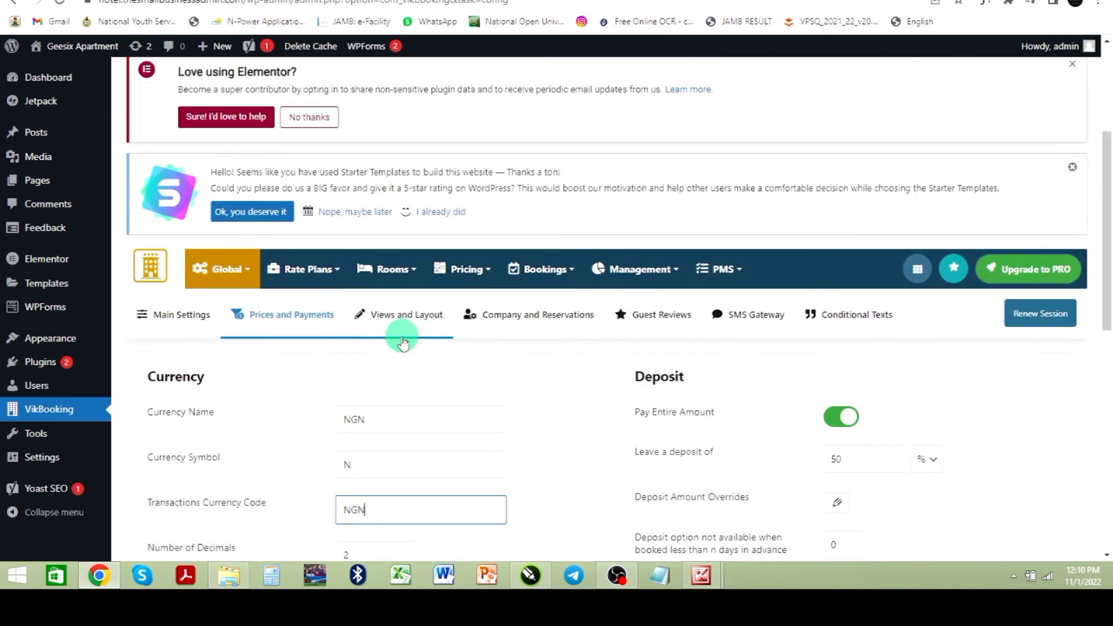
click(402, 319)
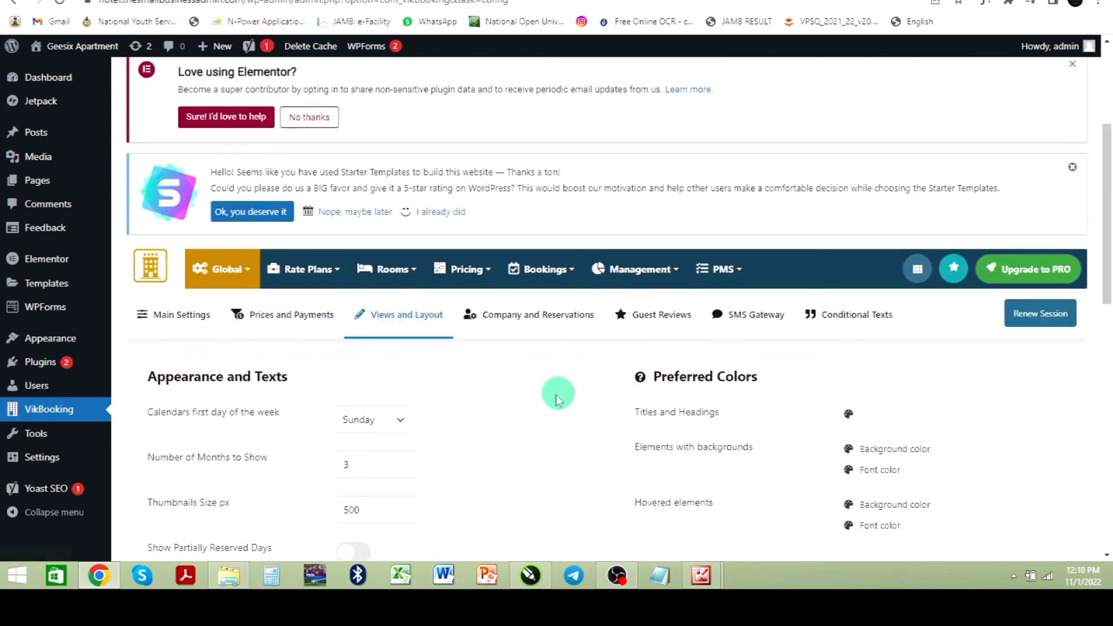
scroll(557, 394, down, 2)
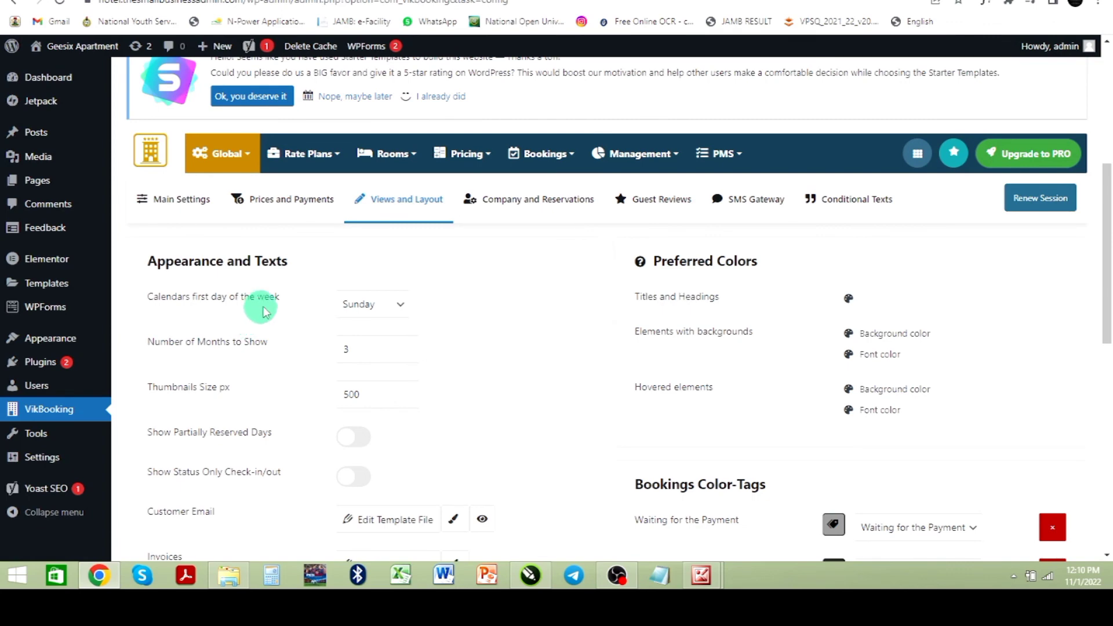
Step: Set the company name to Geesix Global in the Company and Reservations settings
click(529, 198)
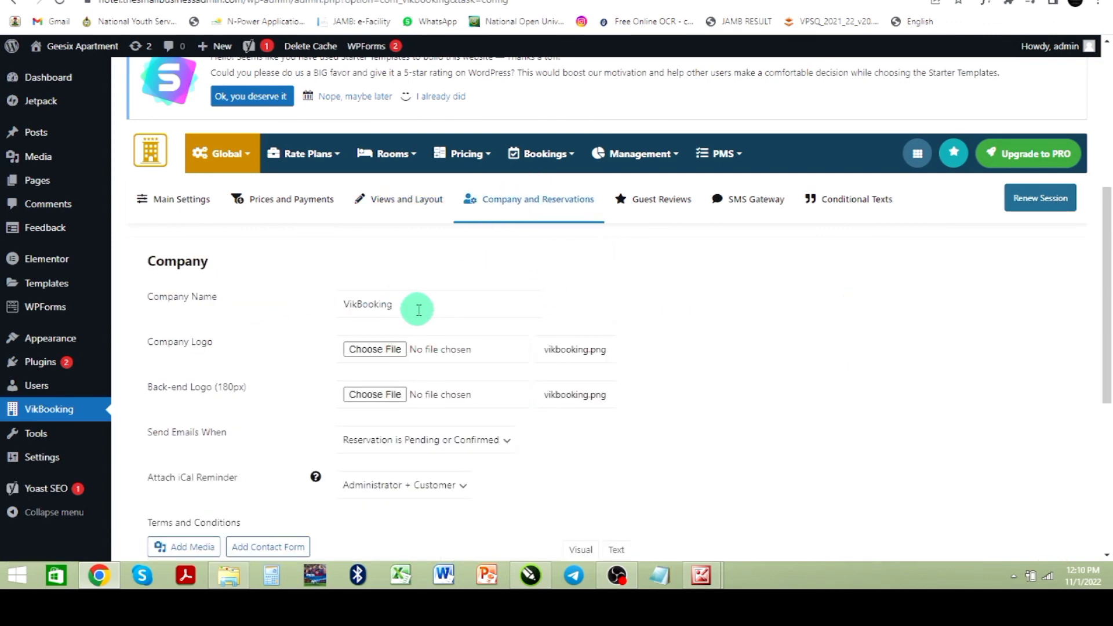
drag(423, 303, 348, 303)
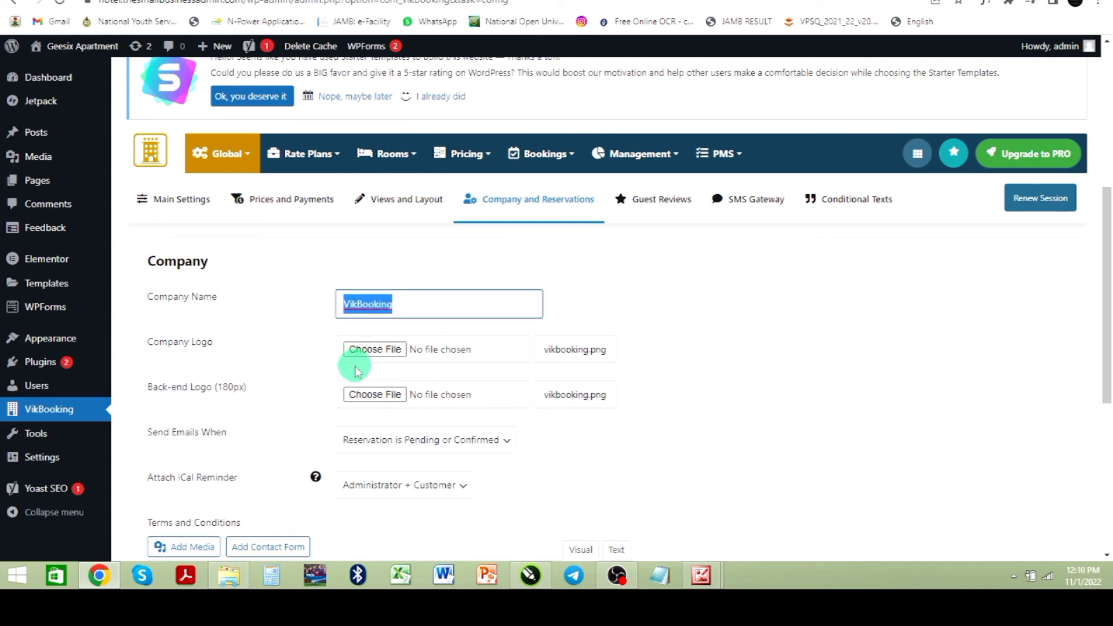
text(g)
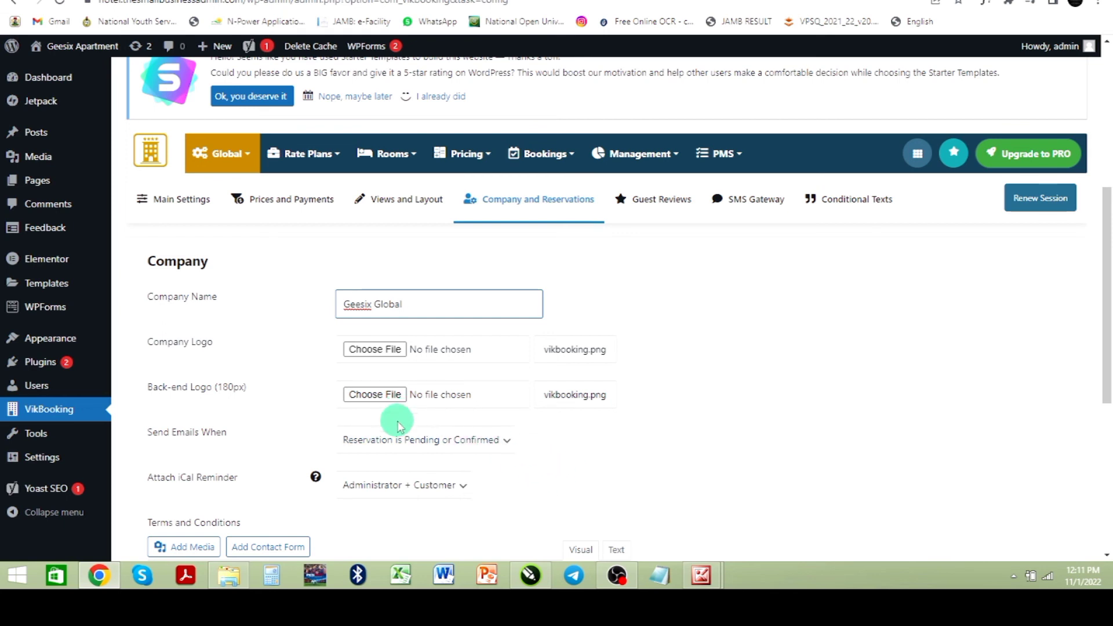
scroll(516, 461, down, 2)
scroll(513, 458, down, 4)
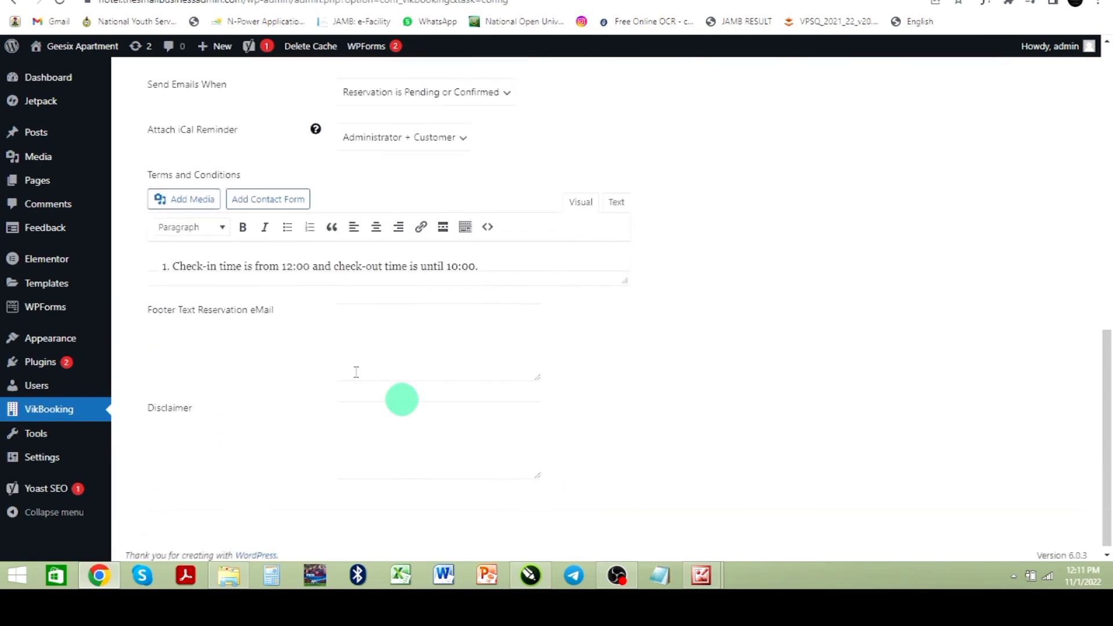
Step: Browse the Guest Reviews, SMS Gateway and Conditional Texts tabs of the VikBooking configuration
scroll(423, 330, up, 6)
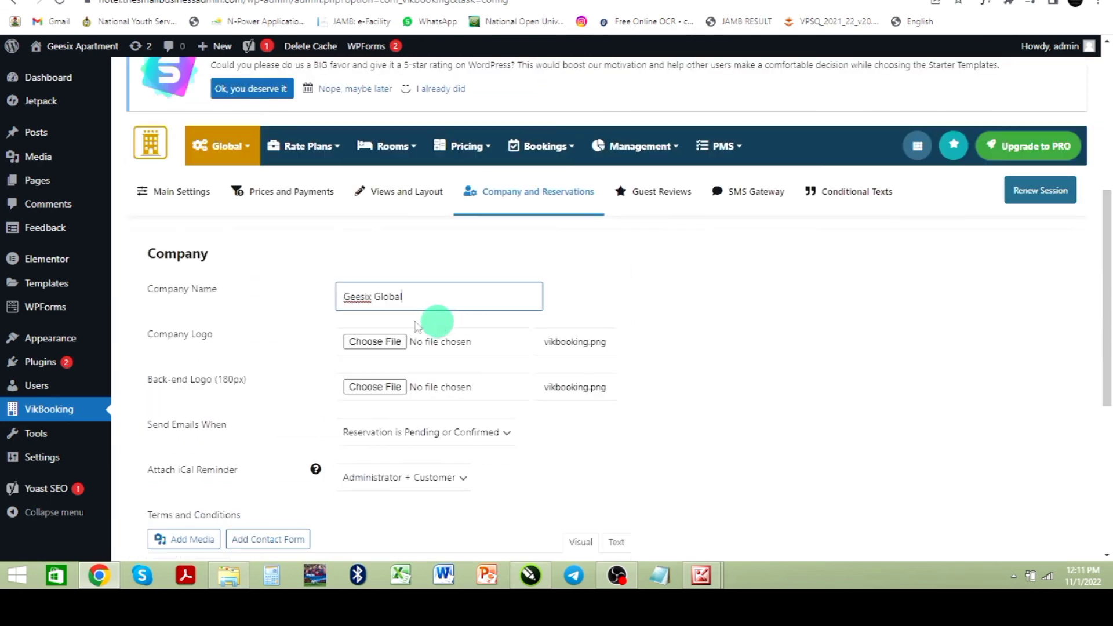
click(665, 193)
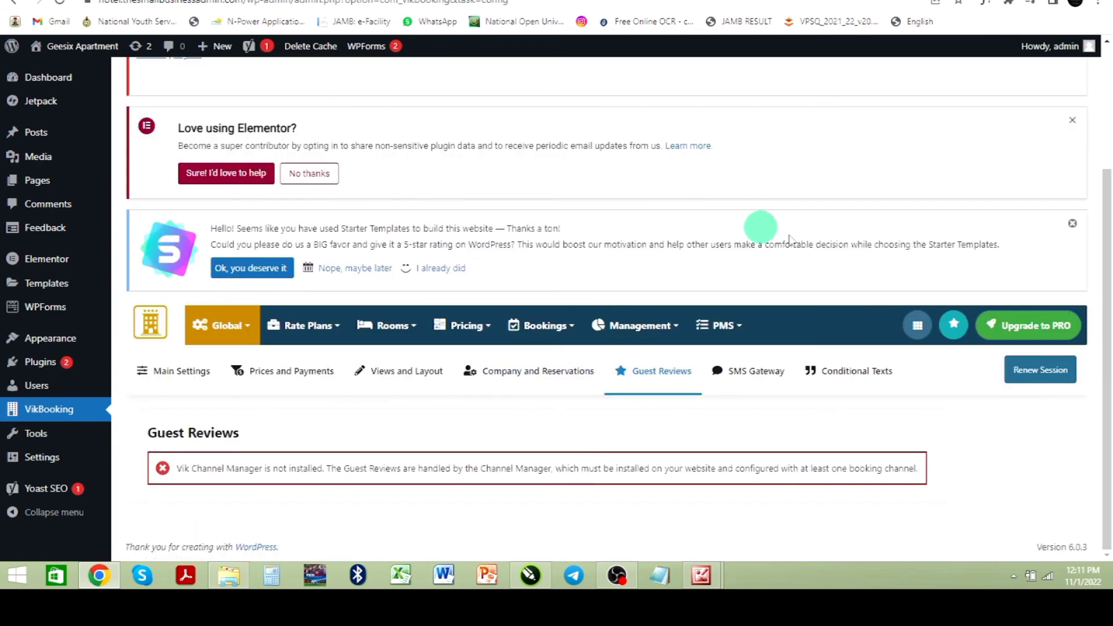
mouse_move(741, 347)
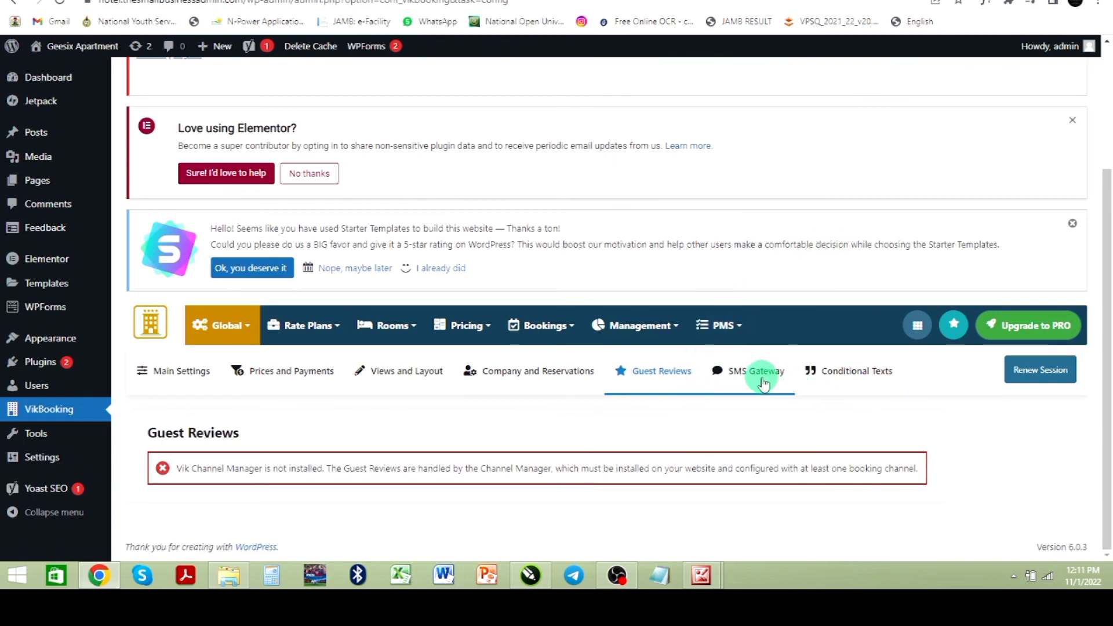
click(745, 371)
scroll(823, 290, down, 1)
click(866, 193)
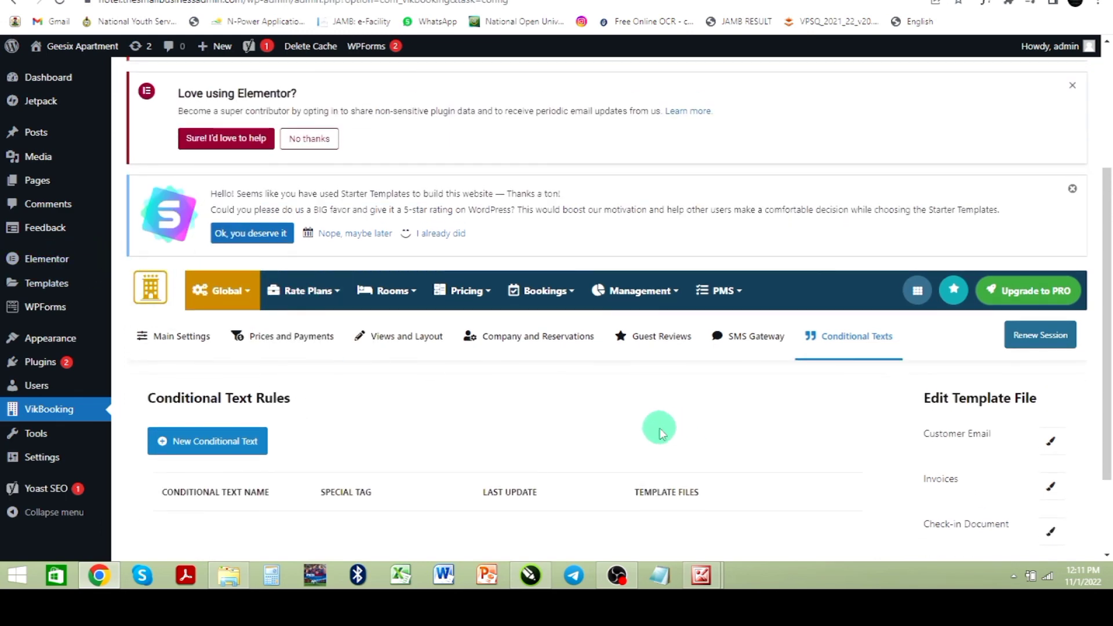
mouse_move(539, 290)
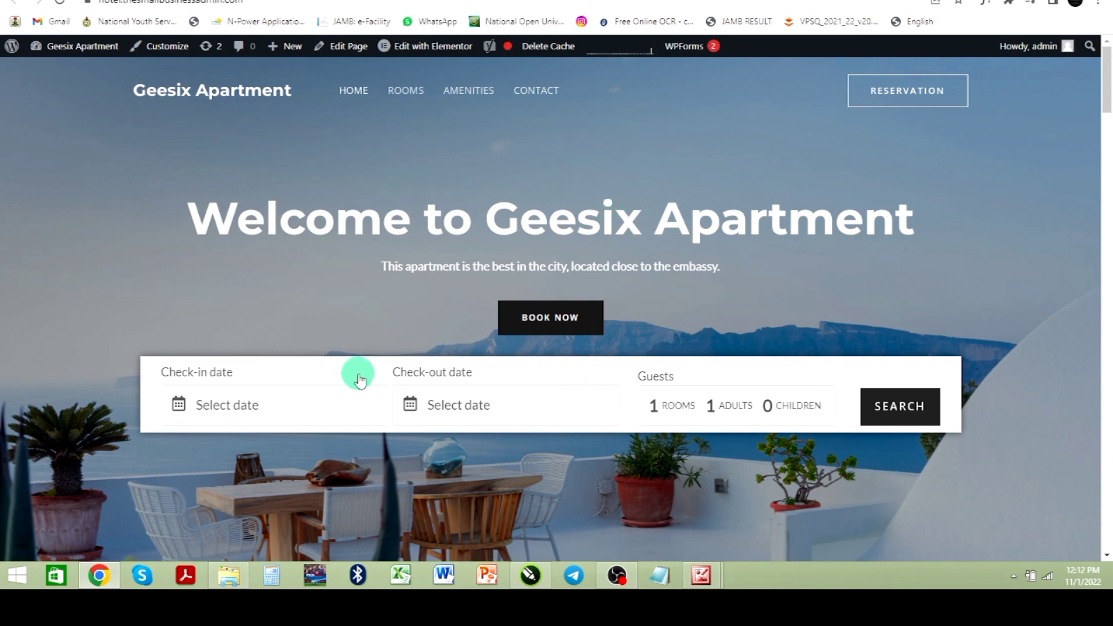
Step: Search room availability on the homepage booking form for check-in 2 November 2022 and check-out 3 November 2022
click(324, 416)
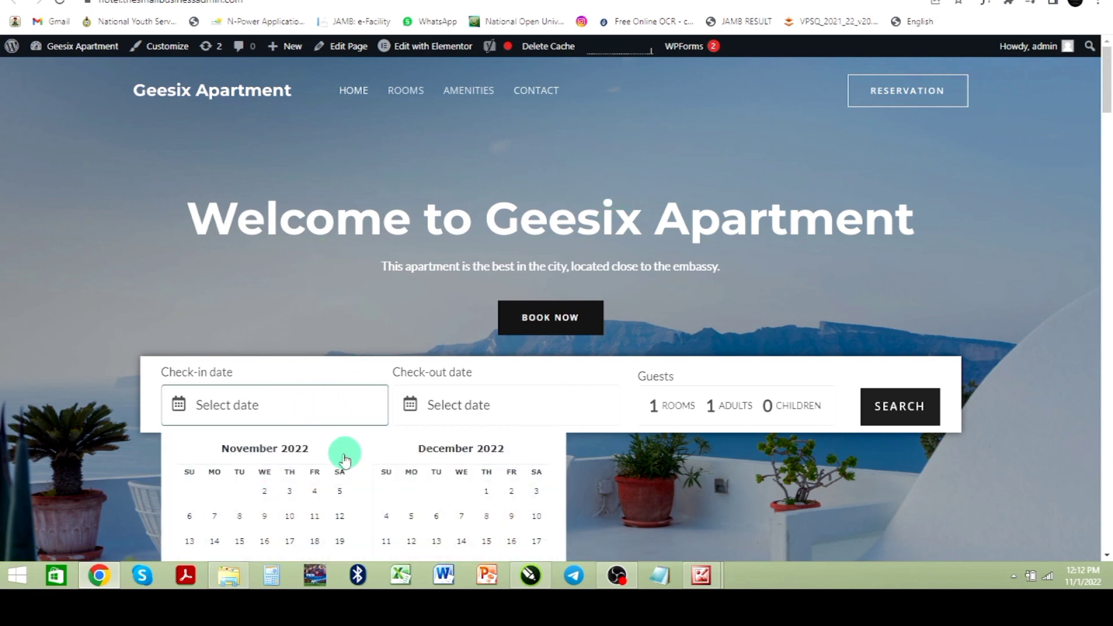
scroll(343, 452, down, 2)
click(265, 378)
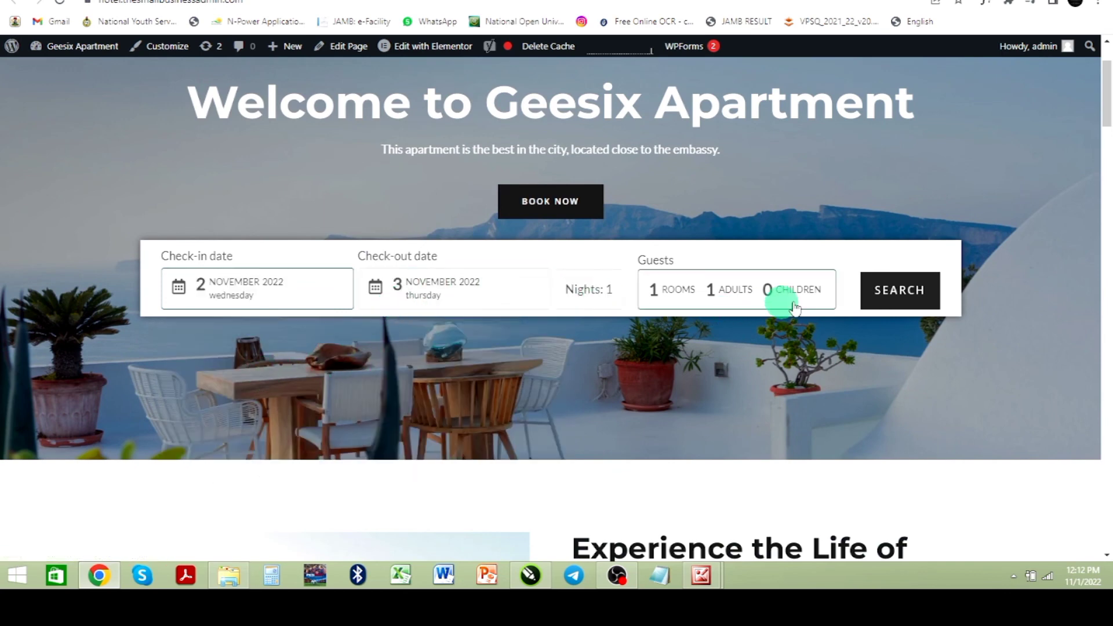
click(899, 292)
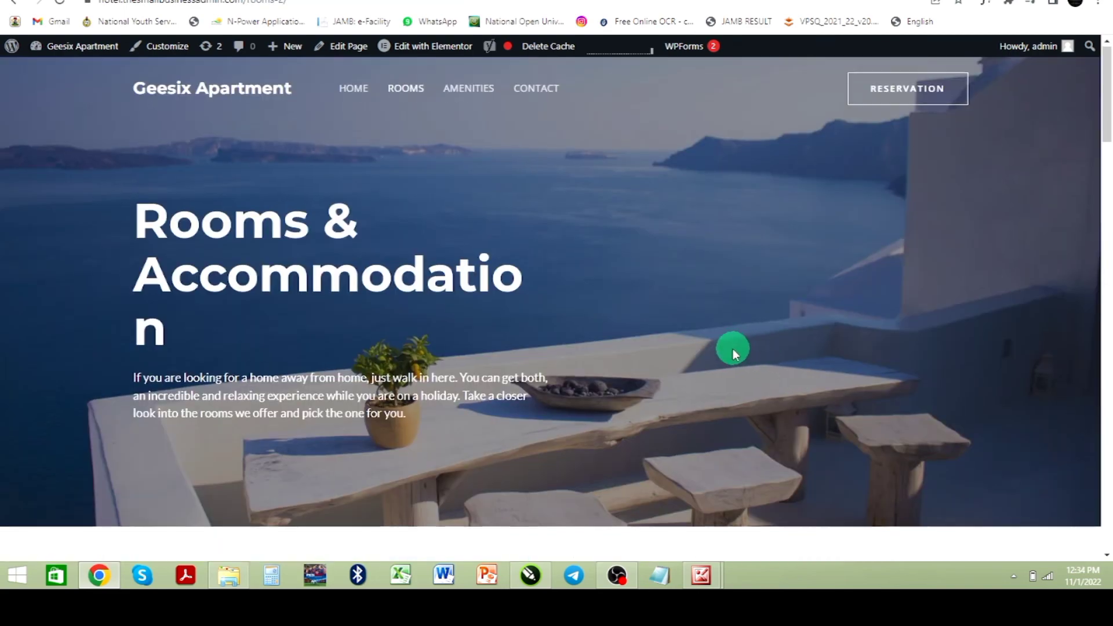
Step: Scroll through the room listings on the Rooms & Accommodation page
scroll(733, 349, down, 5)
scroll(734, 354, down, 8)
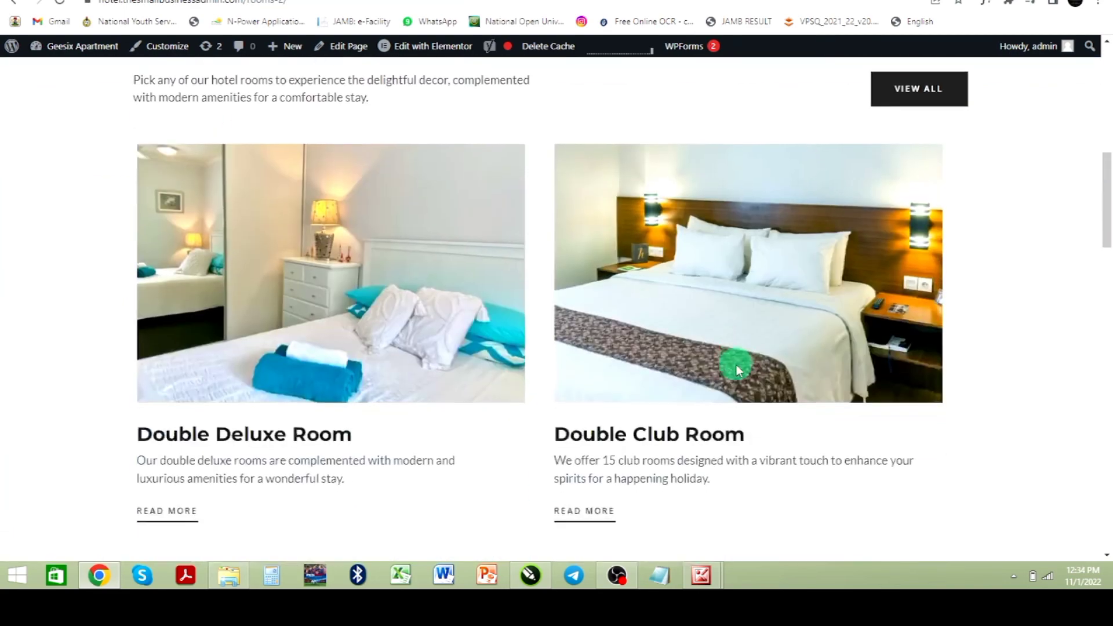
scroll(738, 371, down, 6)
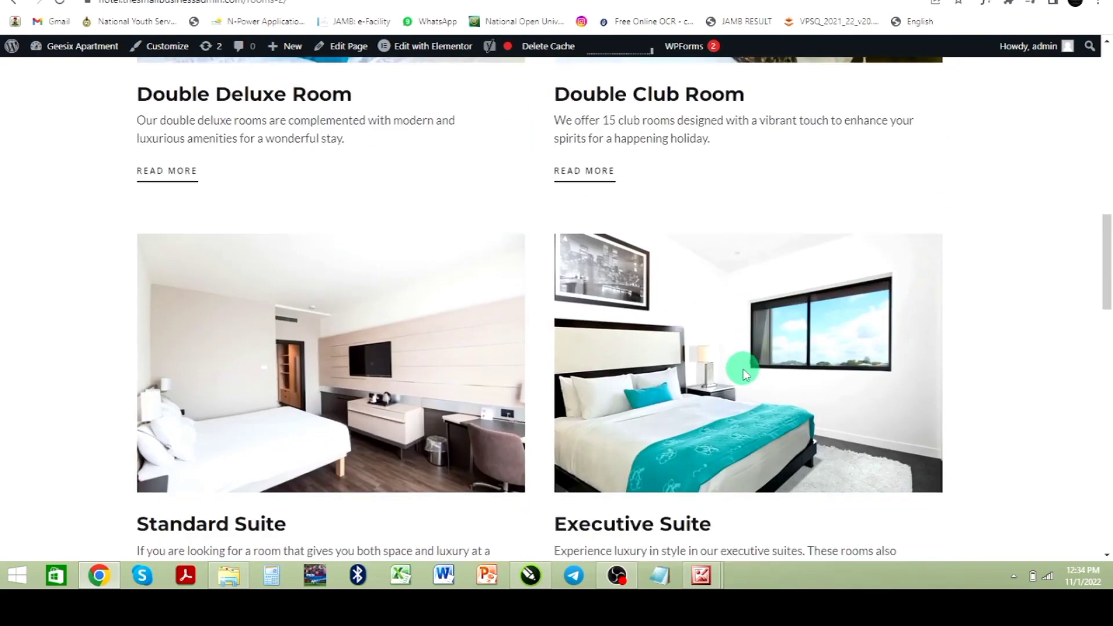
scroll(721, 391, down, 12)
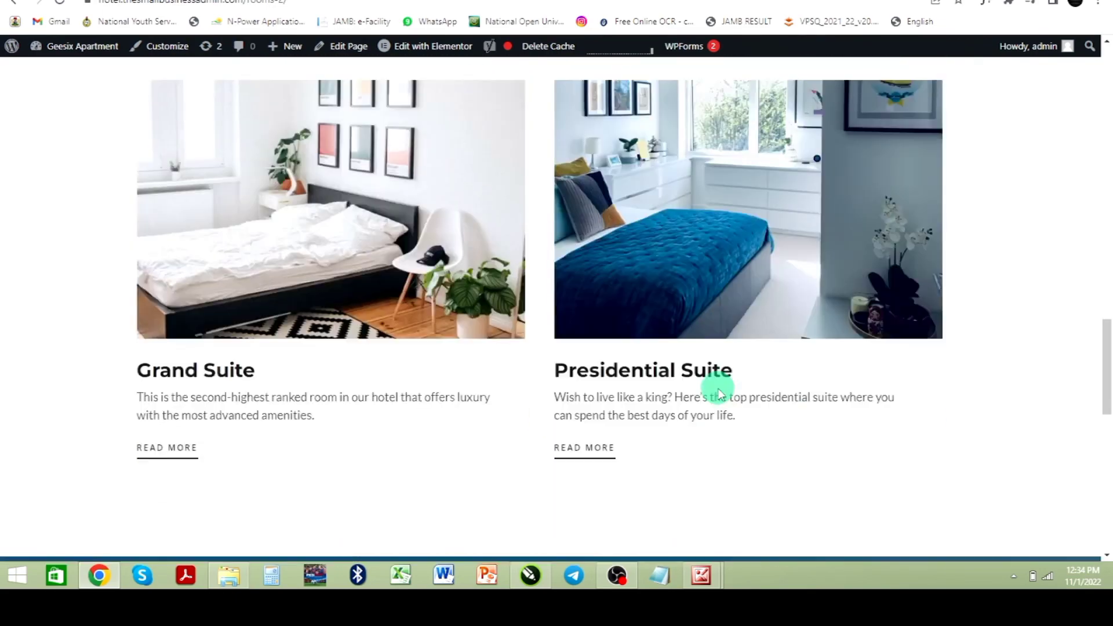
scroll(718, 391, up, 8)
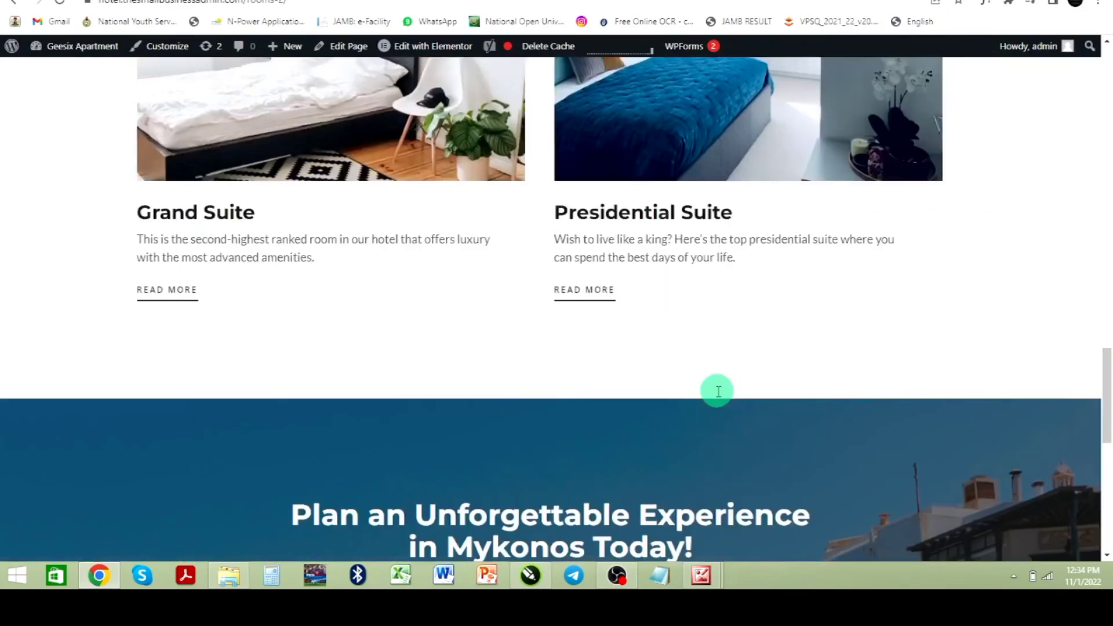
scroll(695, 389, up, 12)
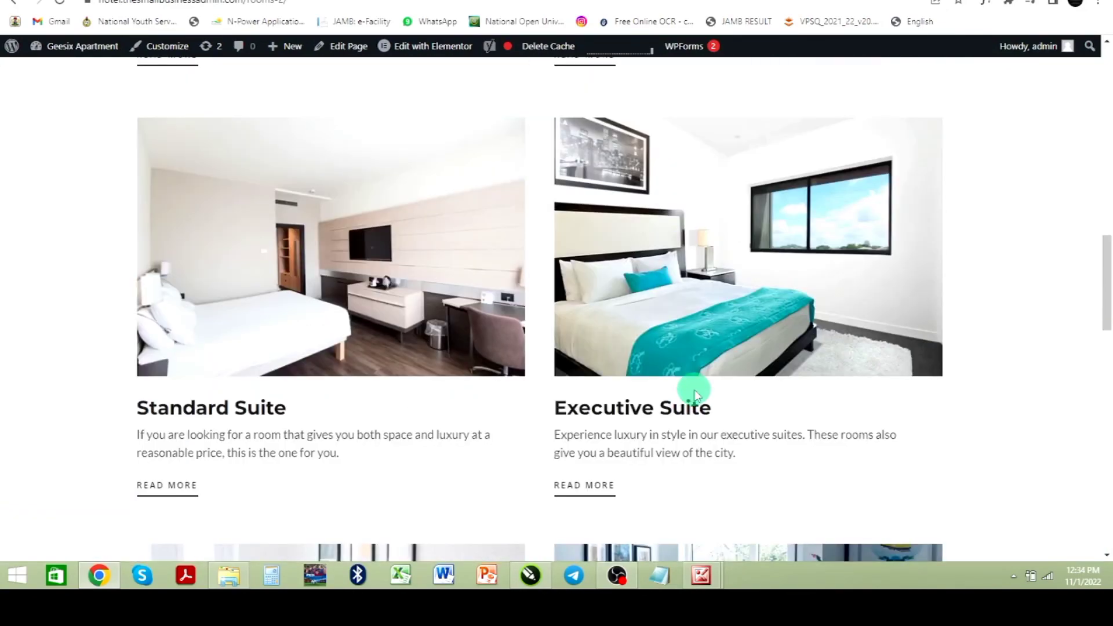
scroll(695, 394, up, 6)
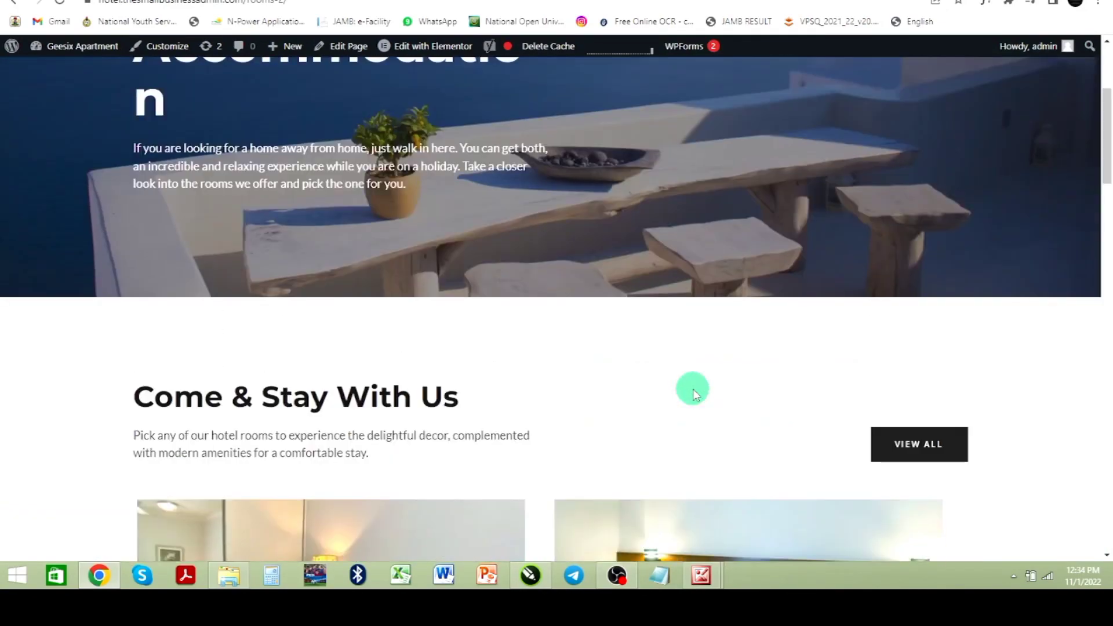